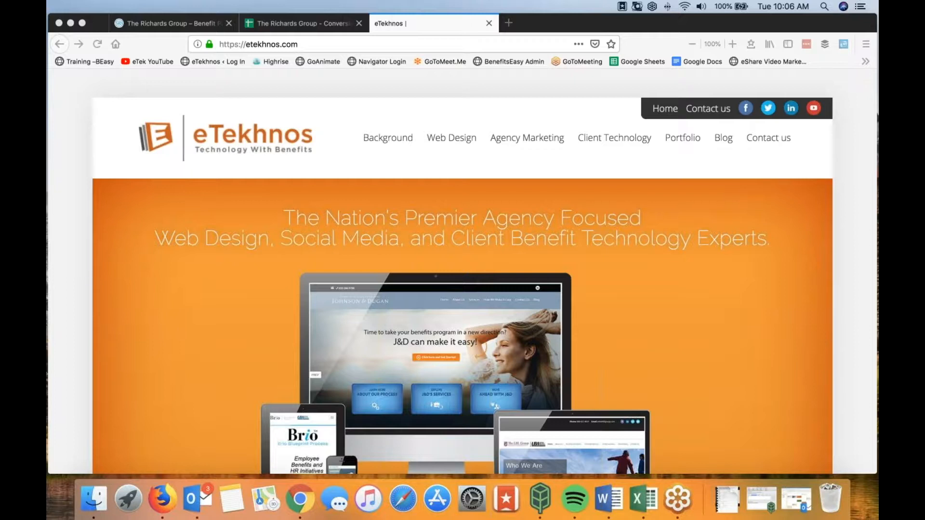
# Step: Bring Firefox to the front, showing the eTekhnos home page at etekhnos.com
pyautogui.click(77, 169)
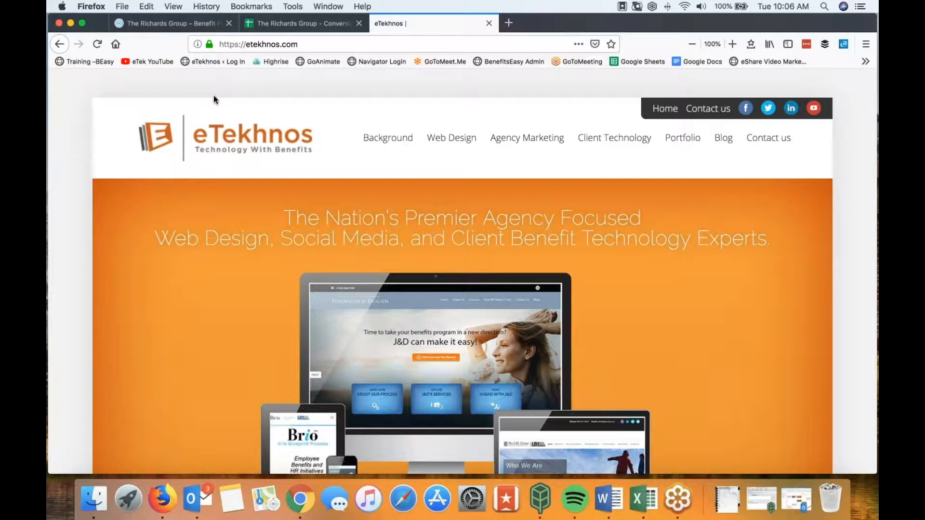
# Step: Switch to the Richards Group Conversion Outline sheet, scroll through the client rows, and return to the top
pyautogui.click(285, 25)
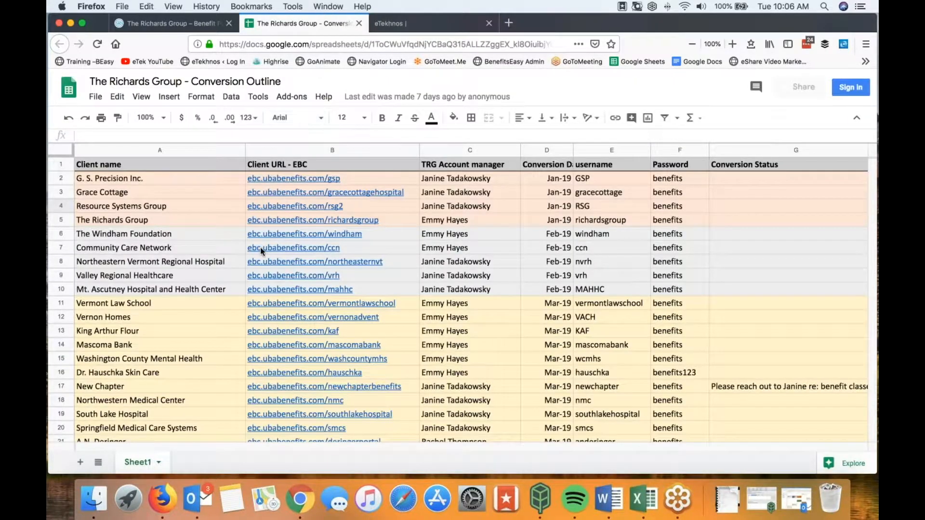
pyautogui.moveTo(263, 246)
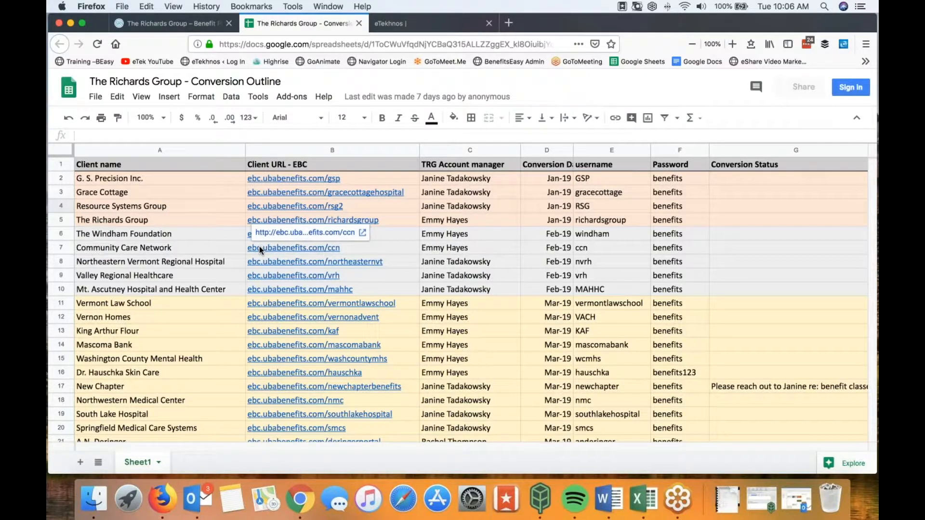
pyautogui.scroll(-3, 259, 248)
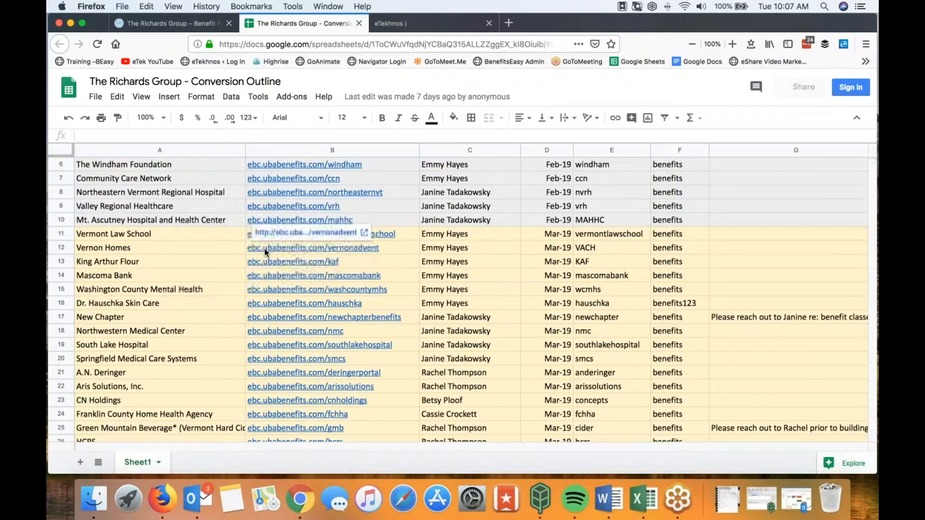
pyautogui.scroll(-5, 264, 248)
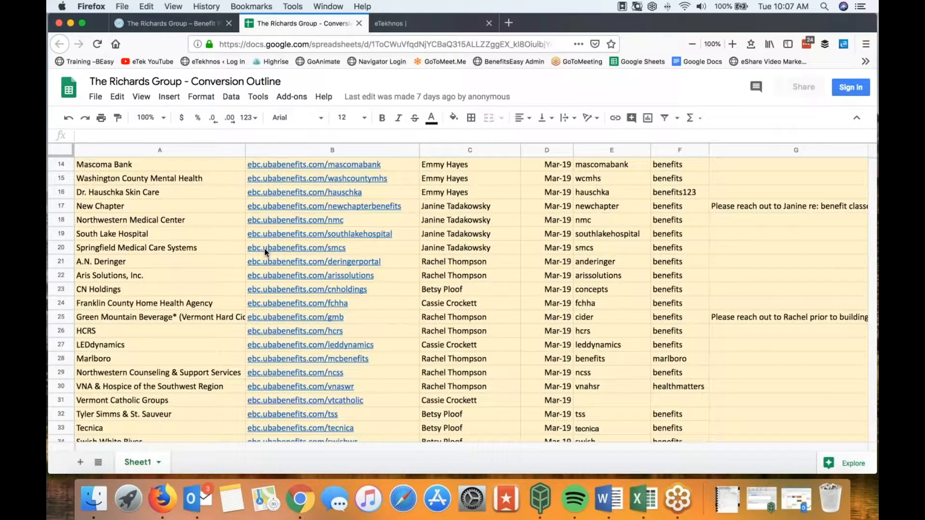
pyautogui.scroll(-2, 265, 249)
pyautogui.scroll(-3, 264, 248)
pyautogui.scroll(-3, 265, 249)
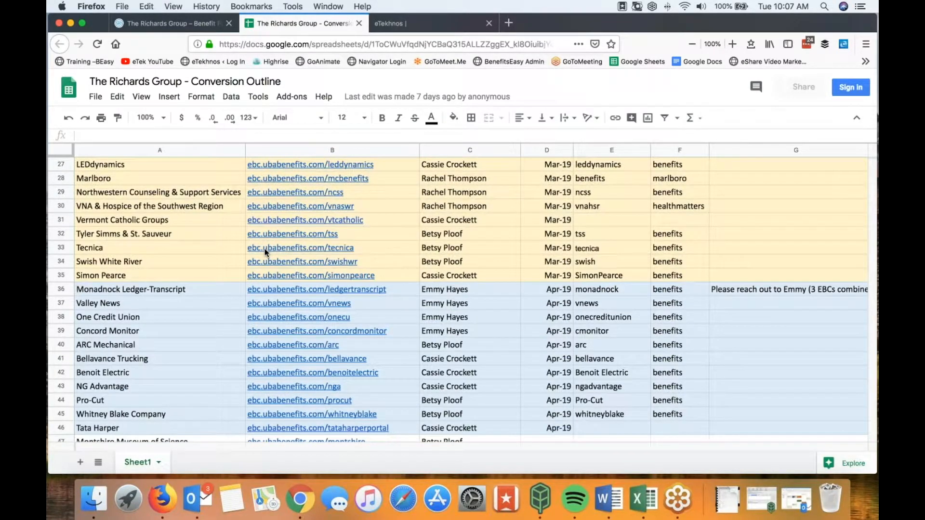
pyautogui.scroll(12, 265, 249)
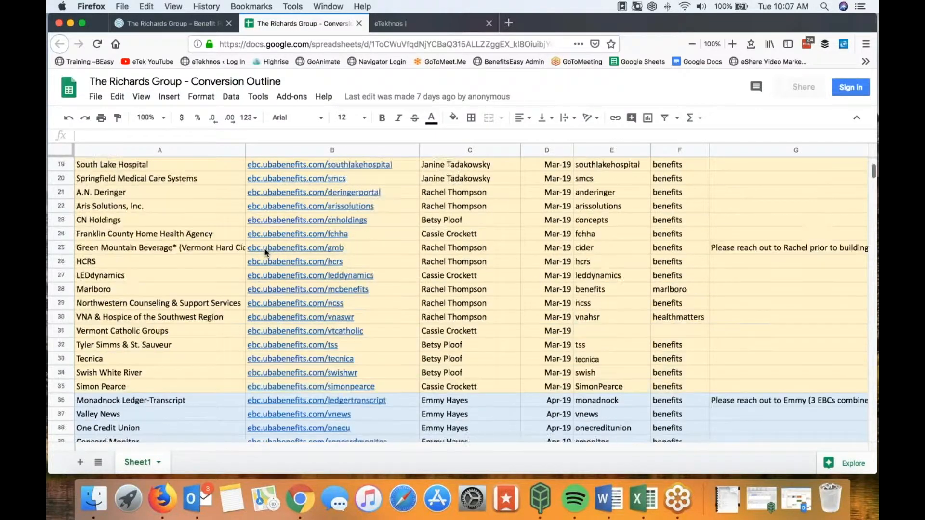
pyautogui.scroll(1, 265, 249)
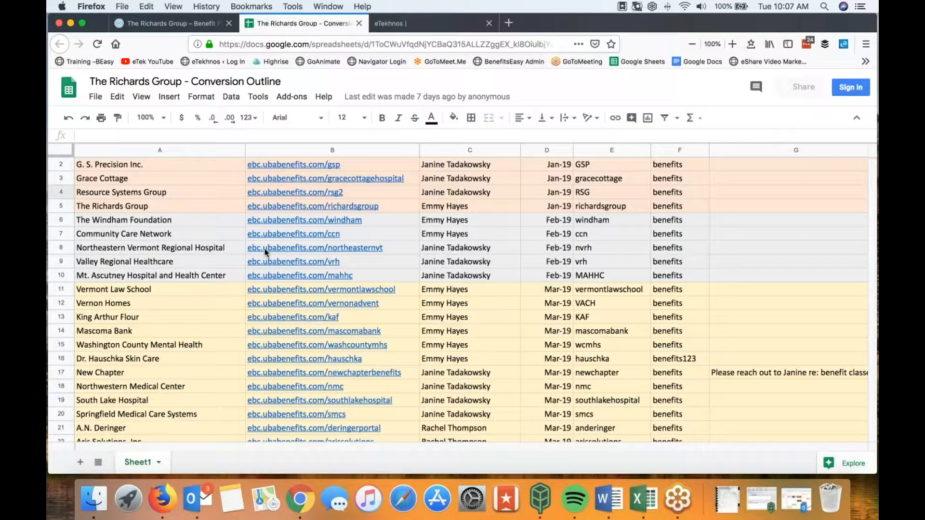
# Step: Check the Northeastern Vermont client's portal link, then return to the trgportal.com benefits portal tab
pyautogui.click(263, 244)
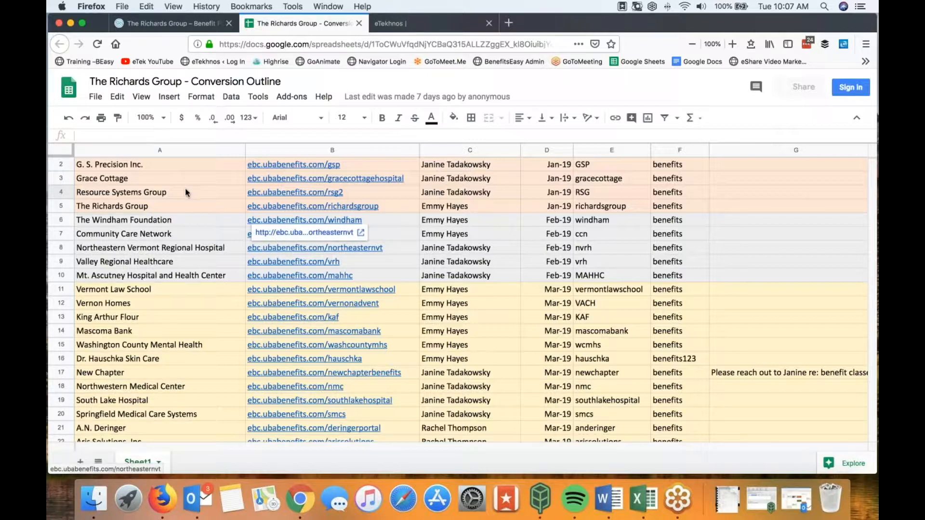
pyautogui.click(167, 25)
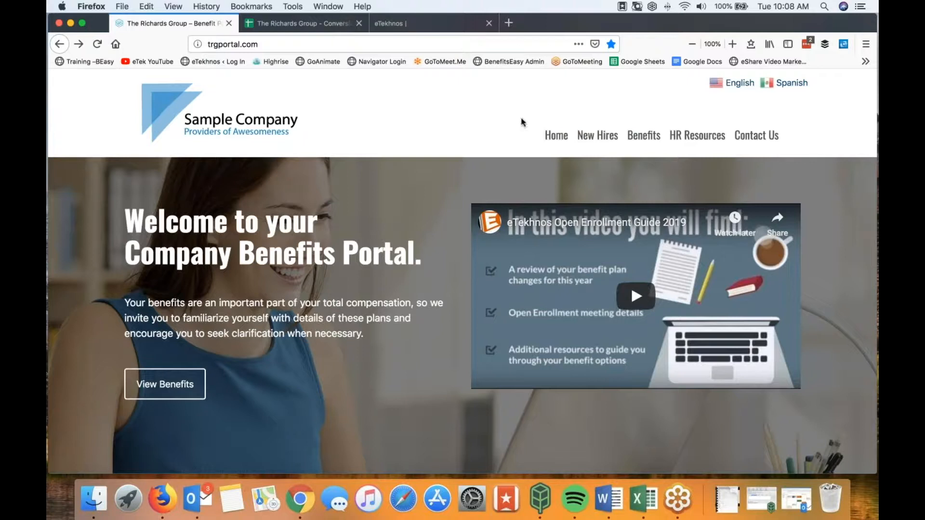
# Step: Go to the portal's Benefits page at trgportal.com/benefits from the top navigation
pyautogui.click(643, 137)
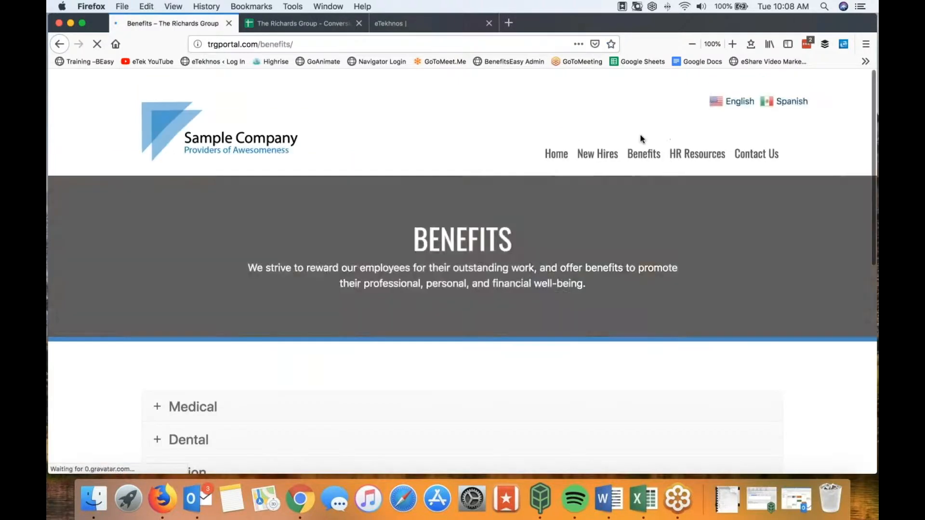
# Step: Open the Medical accordion to show eligibility and the HMO $1,500 / PPO $2,500 contribution schedule
pyautogui.scroll(-5, 355, 150)
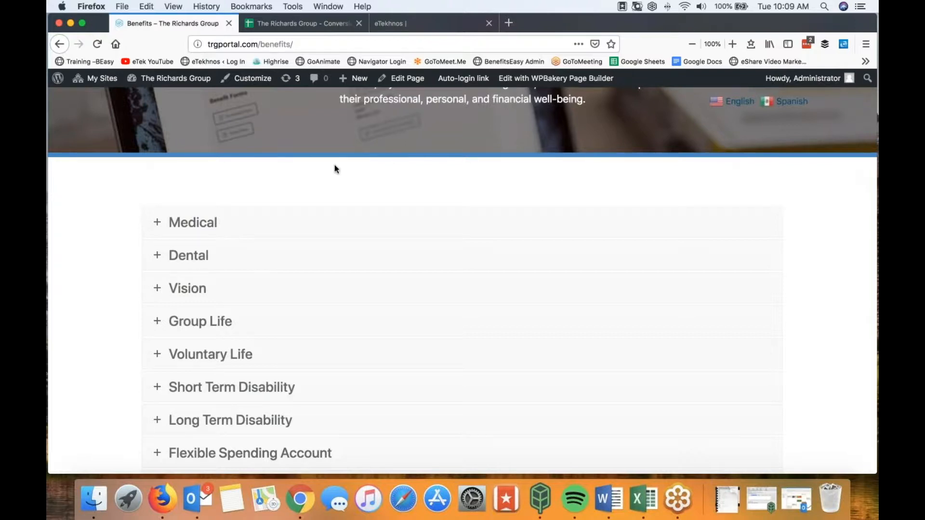
pyautogui.click(161, 226)
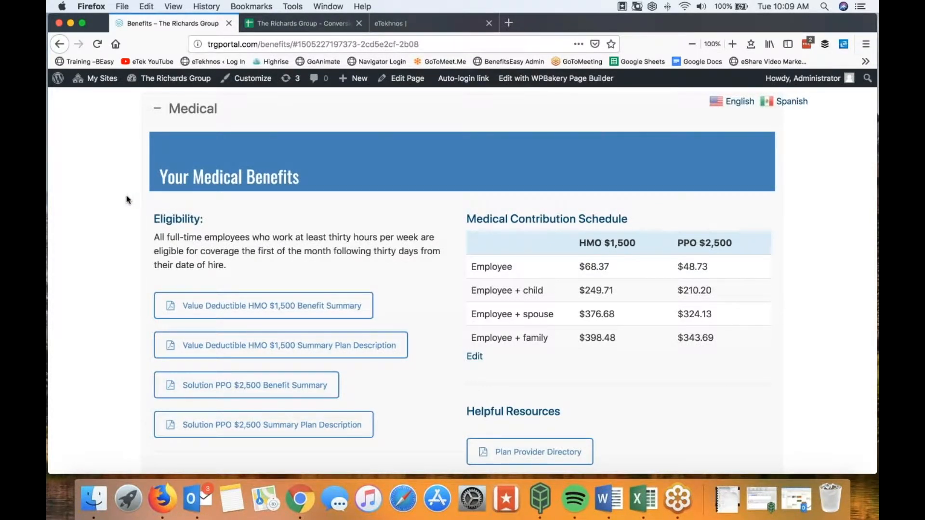
pyautogui.scroll(2, 128, 200)
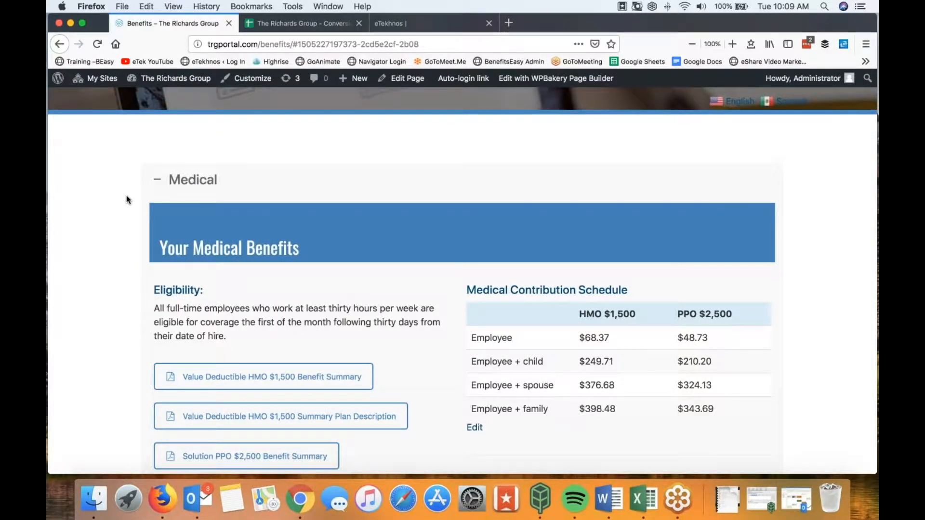
pyautogui.scroll(-1, 126, 195)
pyautogui.click(157, 170)
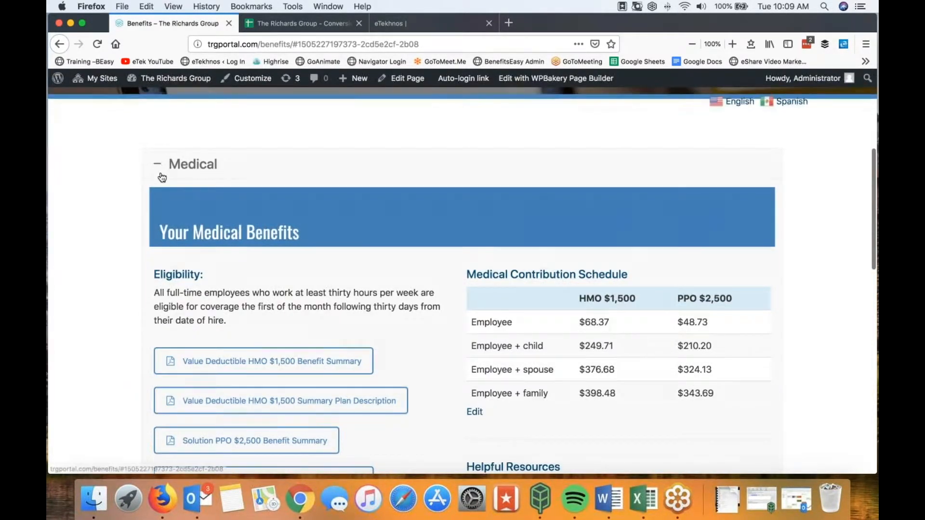
pyautogui.scroll(-4, 176, 234)
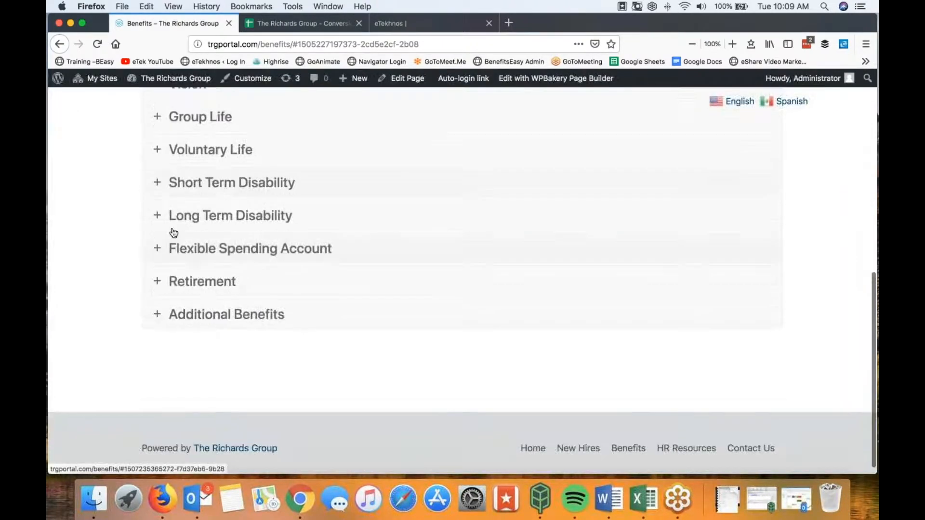
pyautogui.scroll(3, 175, 233)
pyautogui.click(159, 141)
pyautogui.scroll(-2, 274, 199)
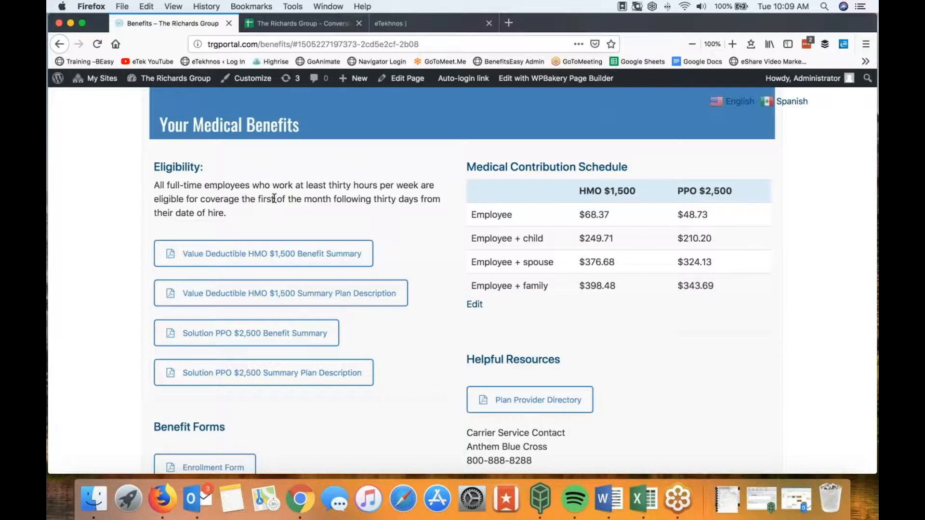
pyautogui.scroll(3, 274, 198)
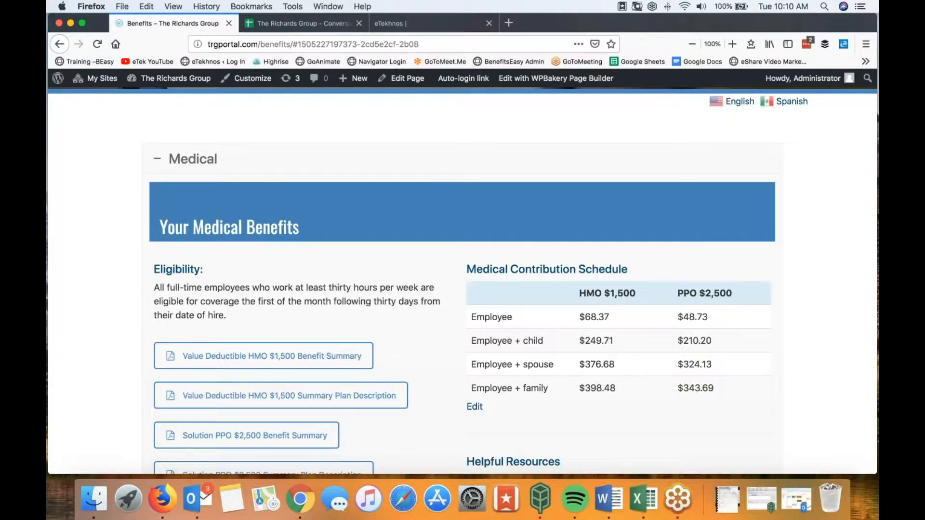
# Step: Collapse the Medical accordion and scroll back to the top of the Benefits page
pyautogui.click(158, 160)
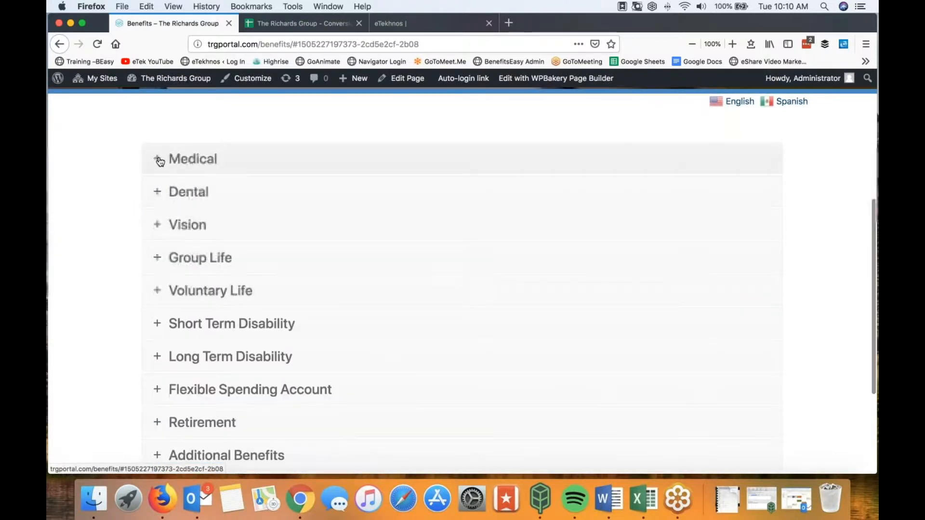
pyautogui.scroll(5, 159, 162)
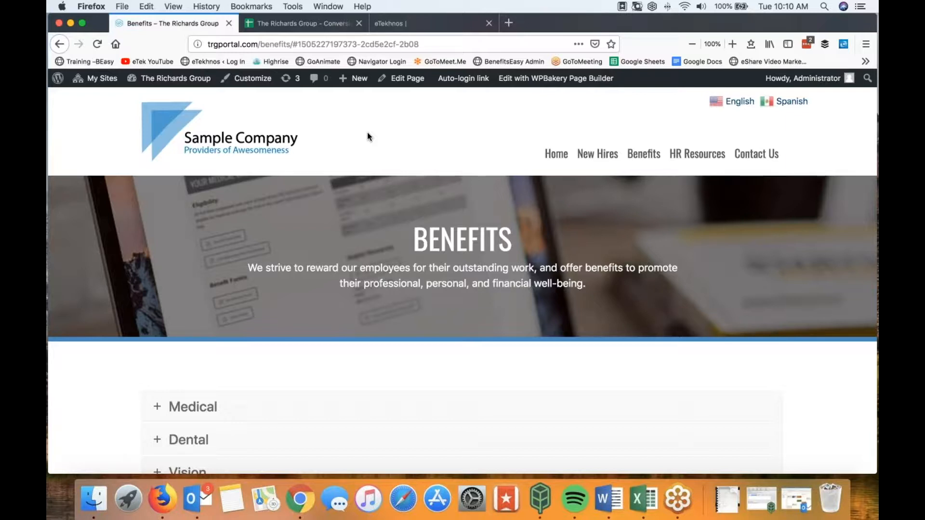
# Step: Look over the New Hires page, then go back to the trgportal.com homepage via Home
pyautogui.click(599, 157)
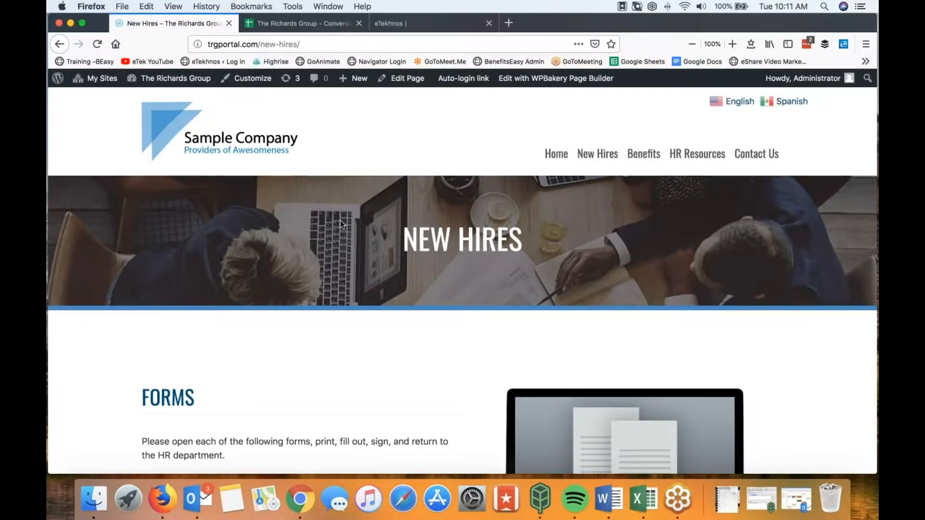
pyautogui.scroll(-3, 340, 222)
pyautogui.scroll(-2, 341, 224)
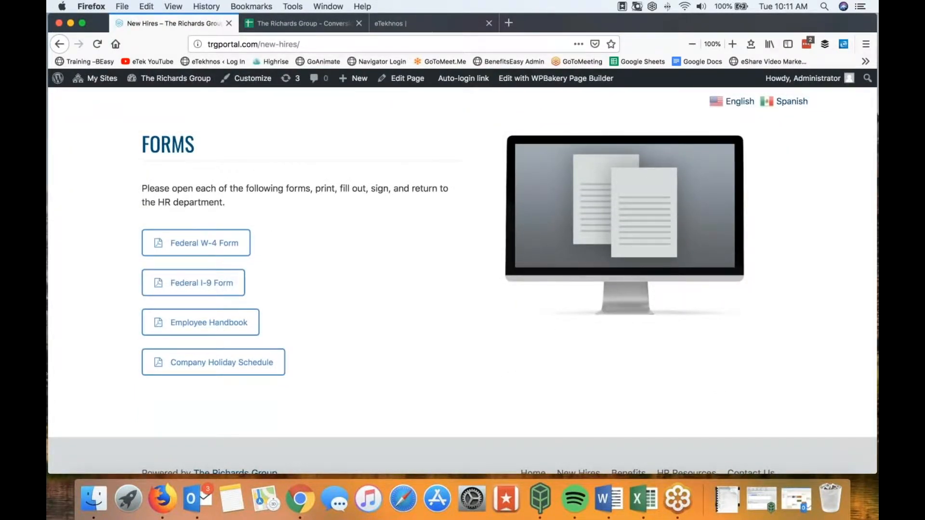
pyautogui.scroll(5, 610, 164)
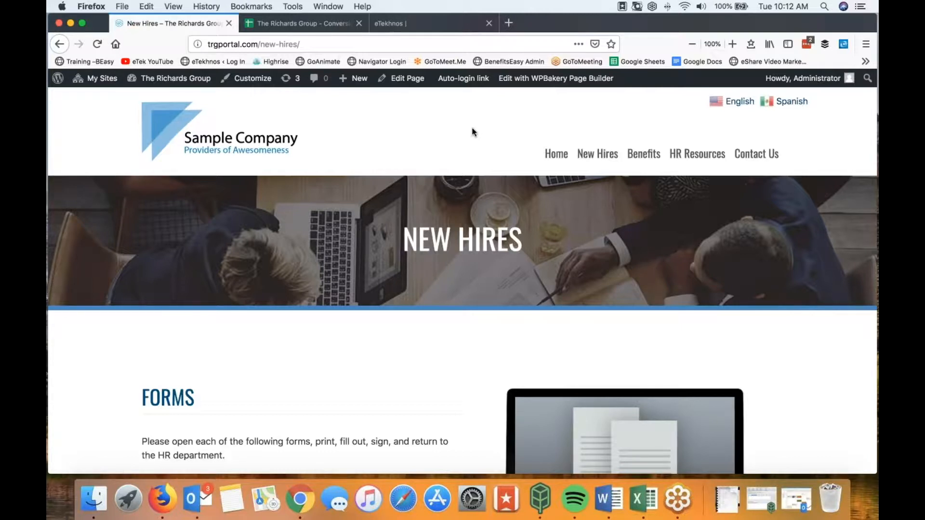
pyautogui.click(551, 157)
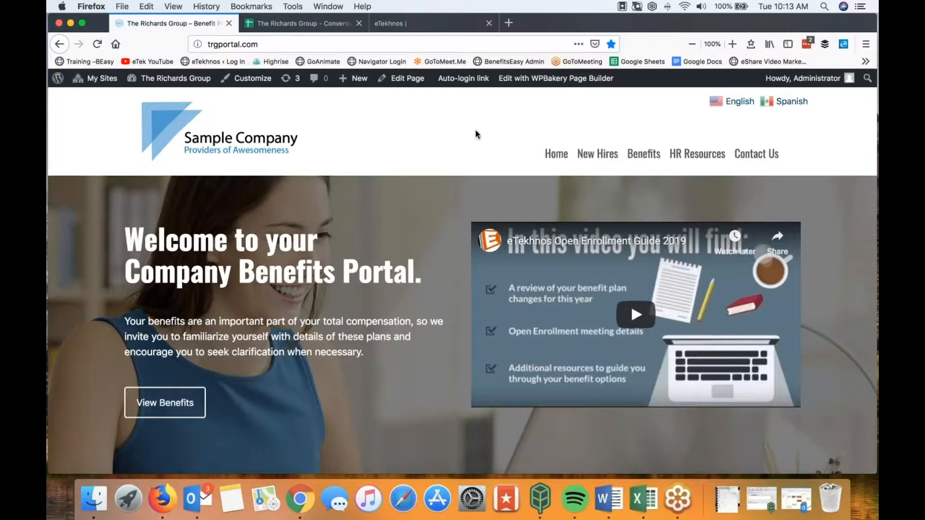
# Step: Scroll the trgportal.com homepage down past Benefits at a Glance to the Employee Help Desk and footer
pyautogui.scroll(-2, 476, 134)
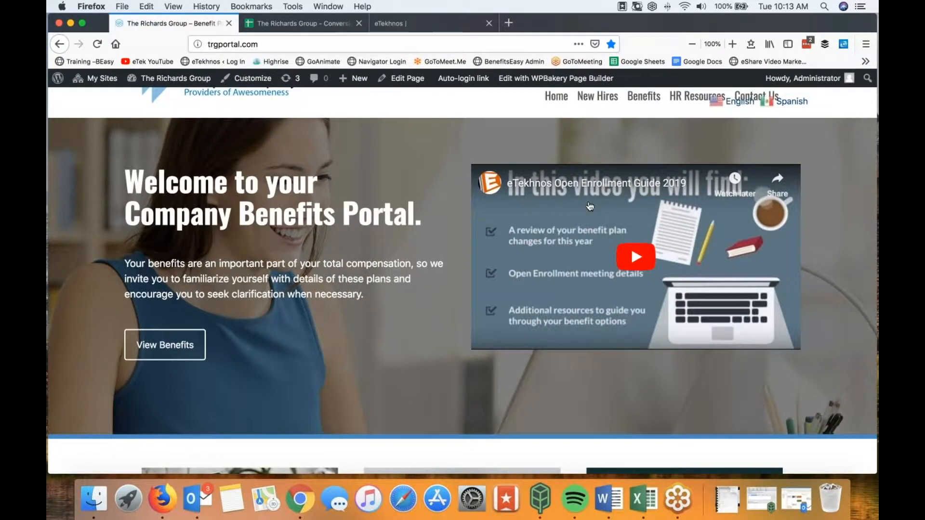
pyautogui.scroll(-5, 312, 264)
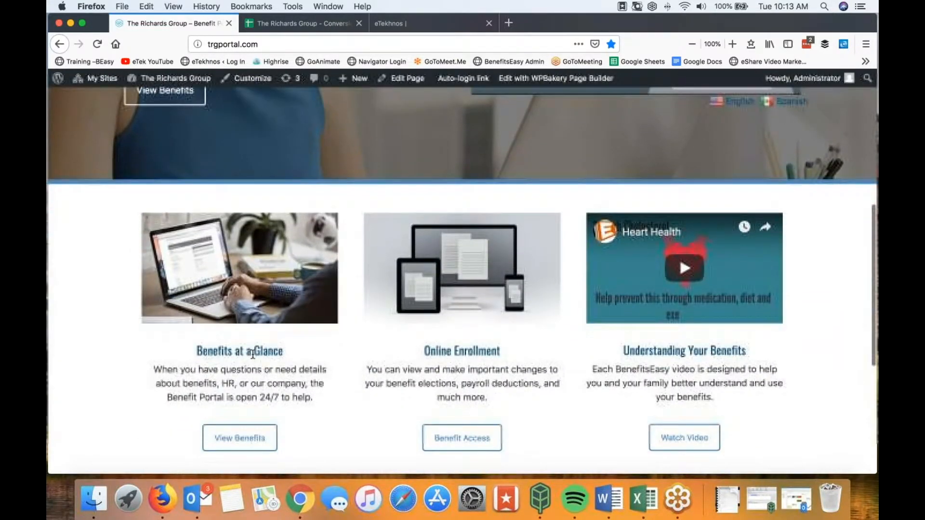
pyautogui.scroll(-2, 418, 305)
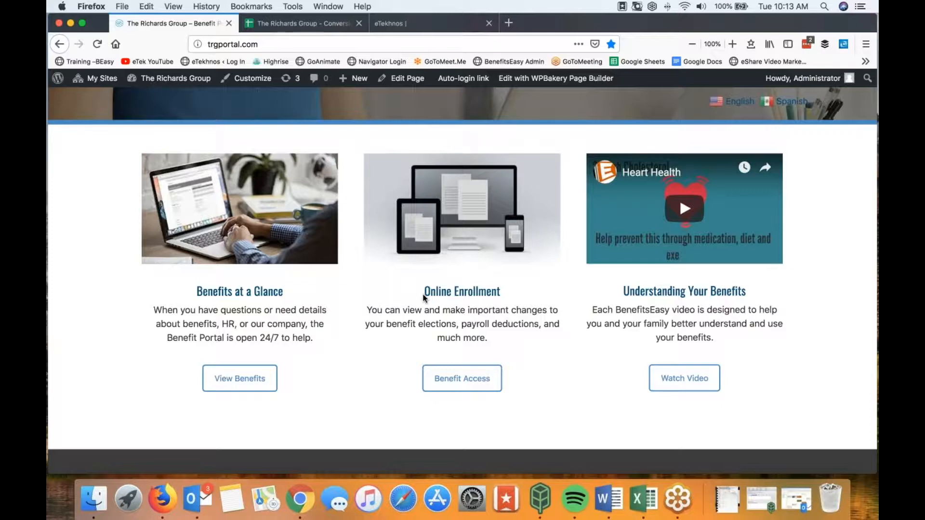
pyautogui.scroll(-5, 434, 309)
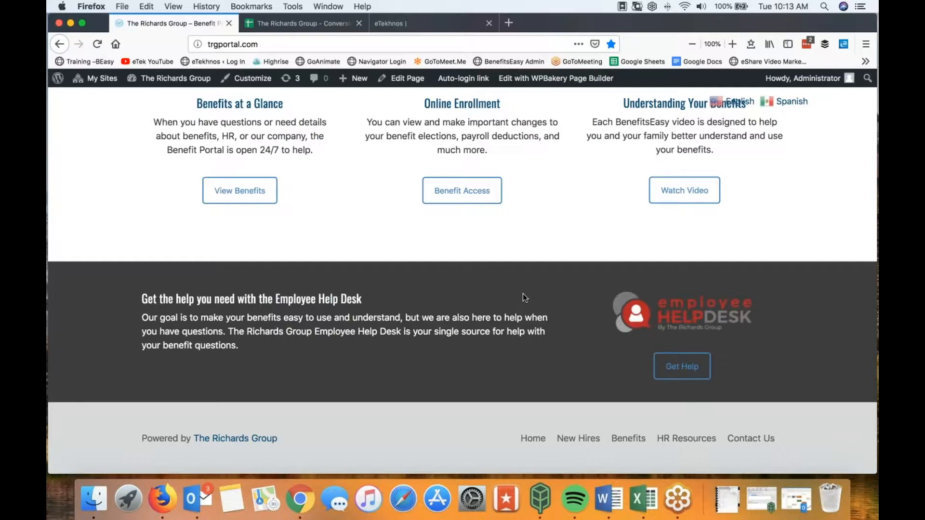
# Step: Open Contact Us via Get Help and review the HR Department and Broker Customer Service contacts
pyautogui.click(685, 370)
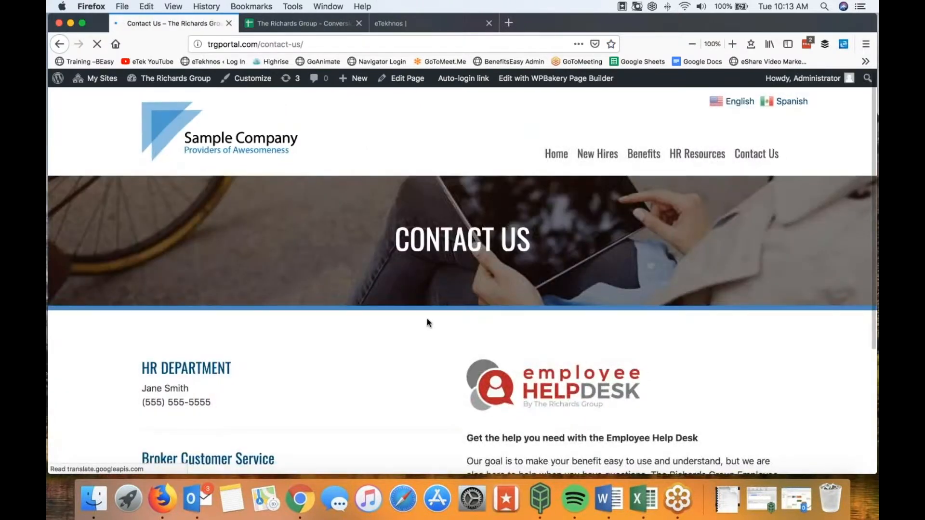
pyautogui.scroll(-5, 563, 290)
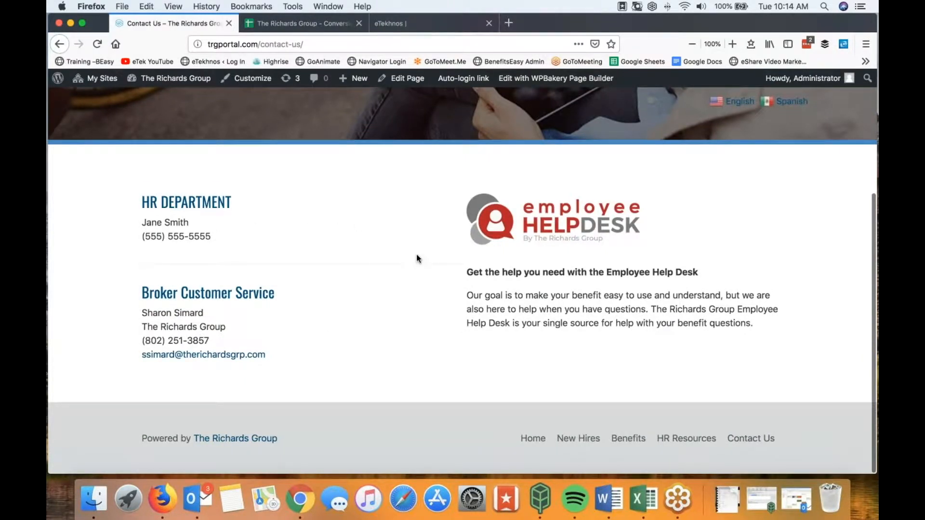
pyautogui.scroll(3, 445, 264)
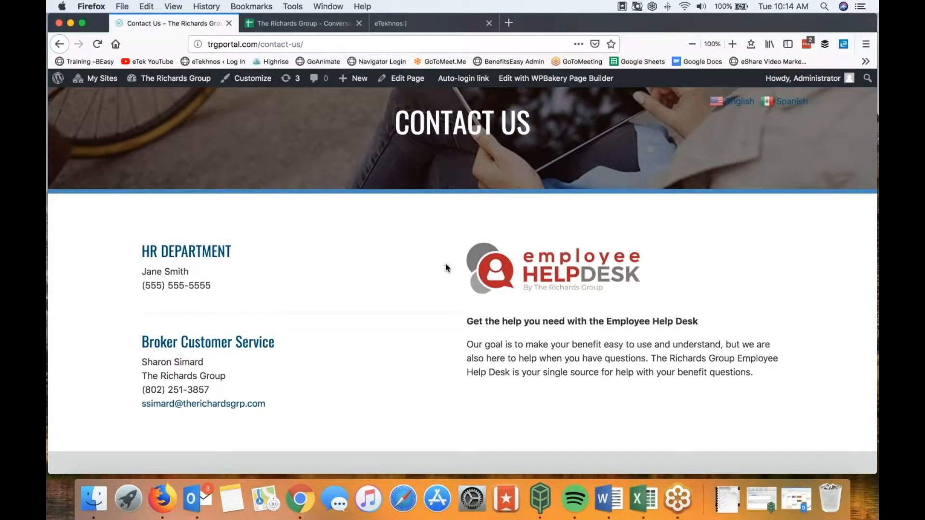
pyautogui.scroll(1, 451, 267)
pyautogui.scroll(5, 450, 266)
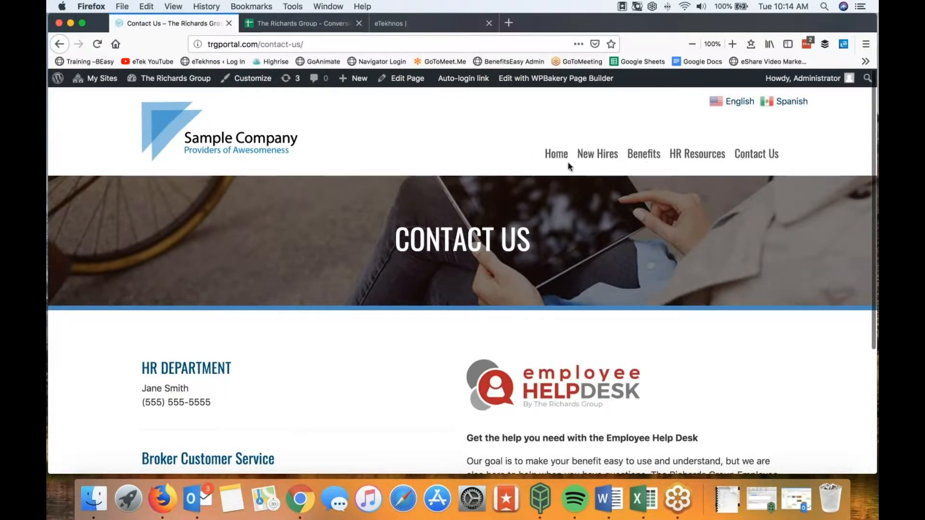
# Step: Return to the portal homepage to review its cards, then bring up the BenefitsEASY Training Guide in Word
pyautogui.click(555, 155)
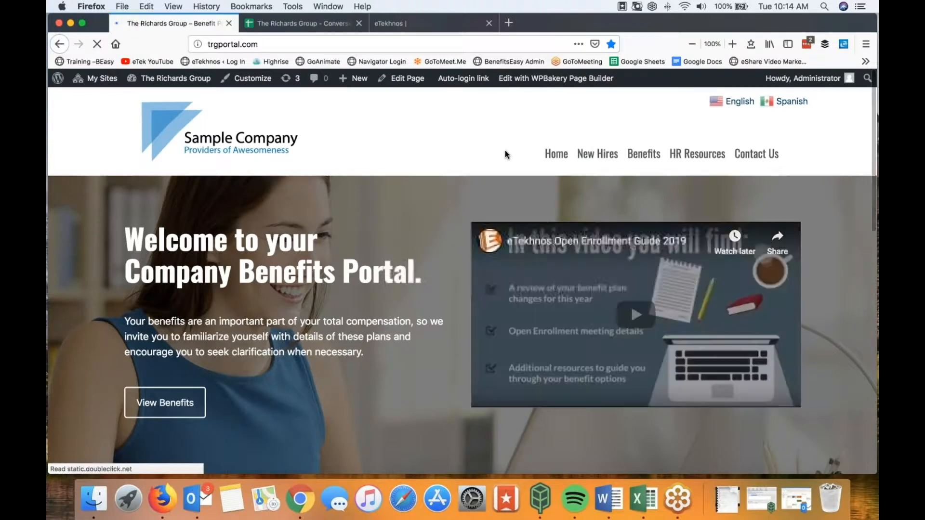
pyautogui.scroll(-3, 505, 152)
pyautogui.scroll(-3, 463, 280)
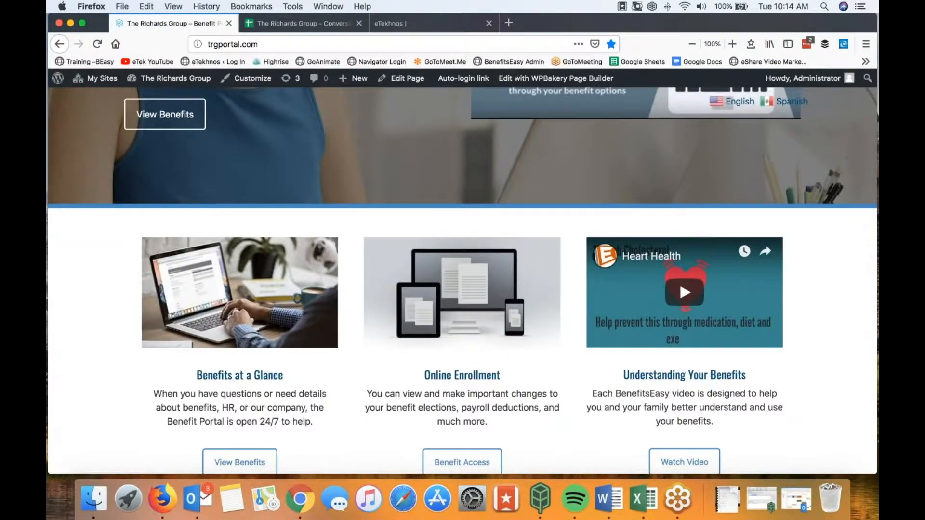
pyautogui.scroll(6, 598, 159)
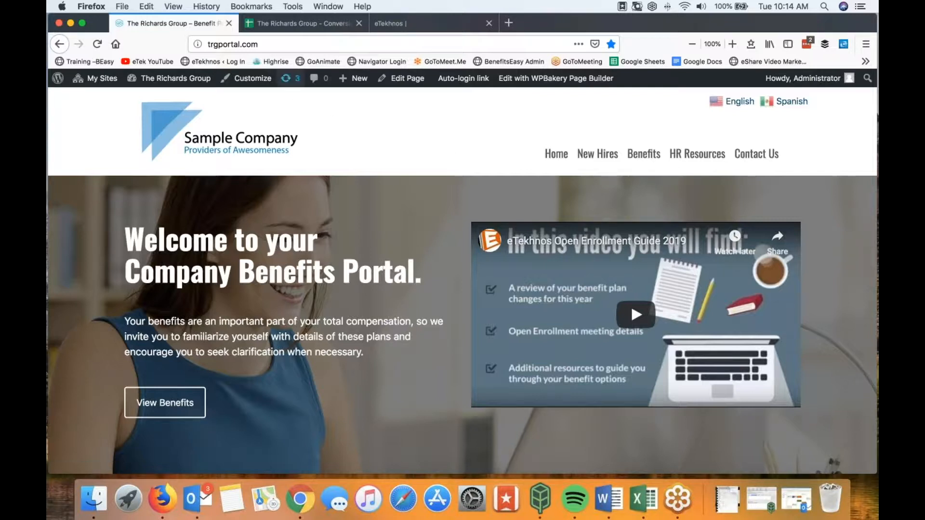
pyautogui.click(278, 46)
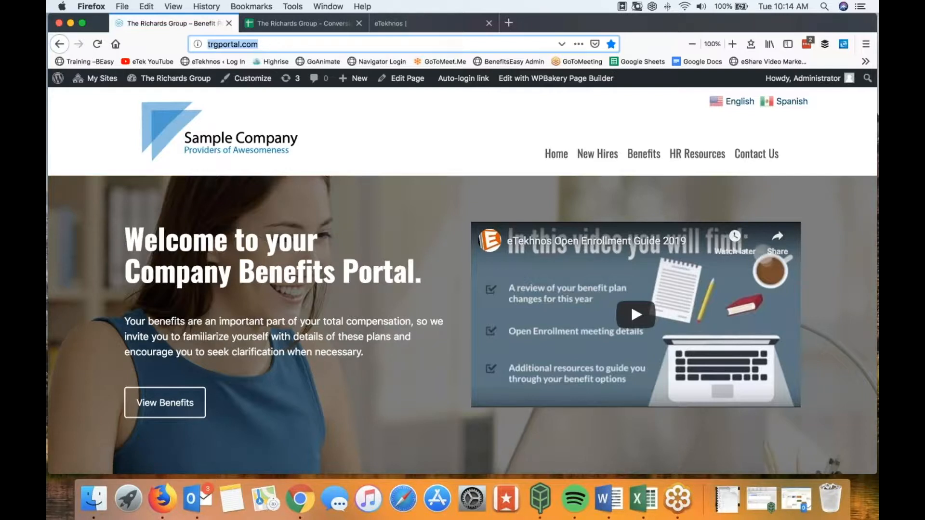
pyautogui.moveTo(47, 89); pyautogui.dragTo(539, 21)
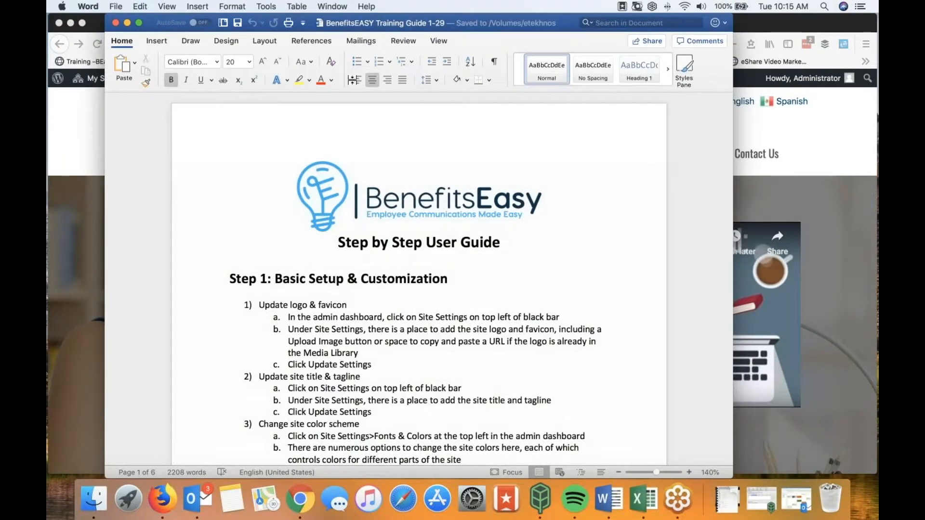
# Step: Drag the Word BenefitsEASY training guide window aside to reveal the portal homepage
pyautogui.moveTo(458, 27); pyautogui.dragTo(14, 22)
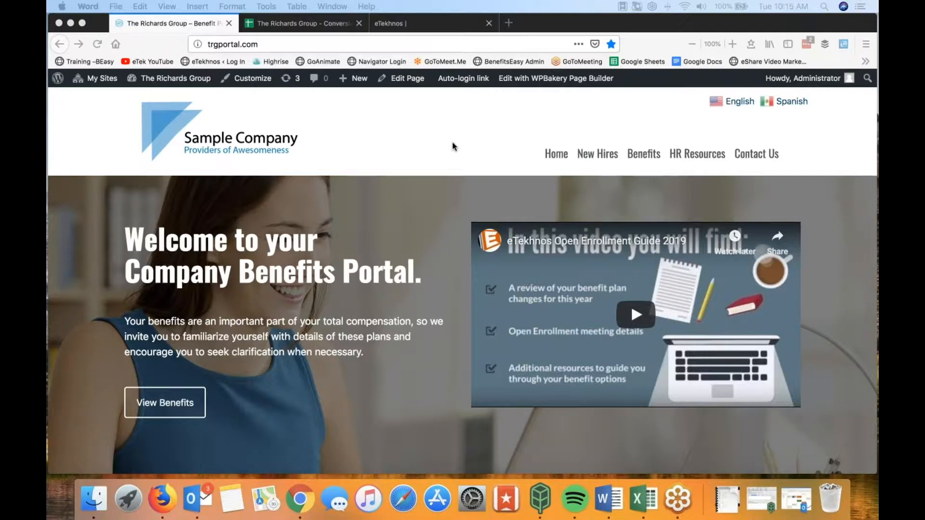
# Step: Dismiss the address suggestions and open the test site's admin Dashboard via My Sites > test
pyautogui.click(258, 44)
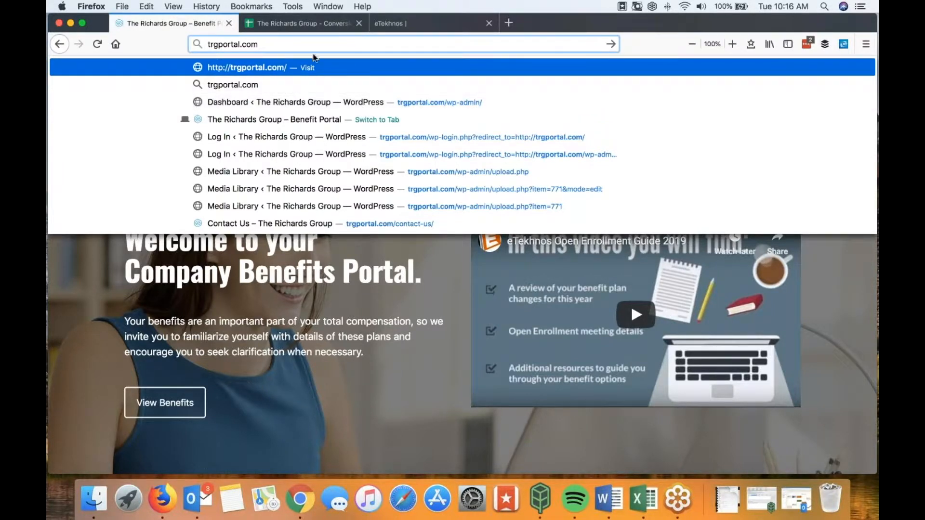
pyautogui.click(295, 43)
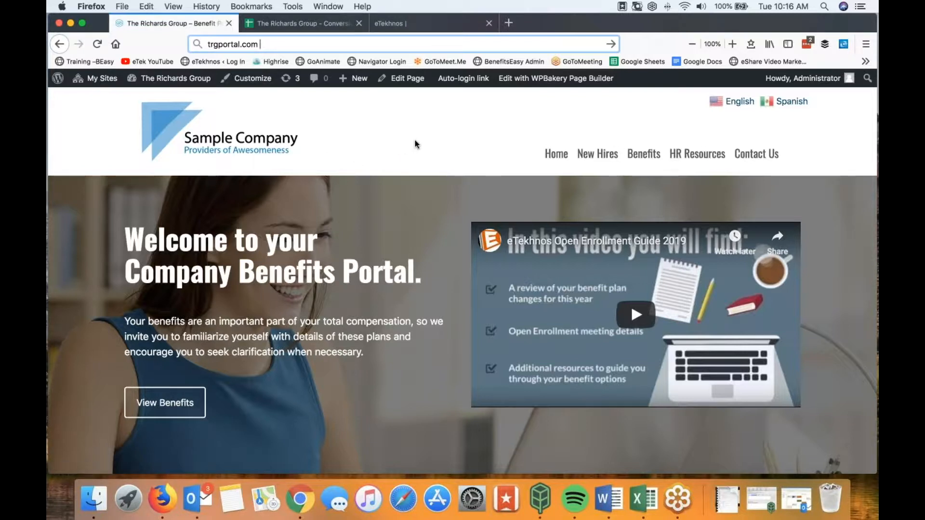
pyautogui.moveTo(96, 82)
pyautogui.moveTo(404, 80)
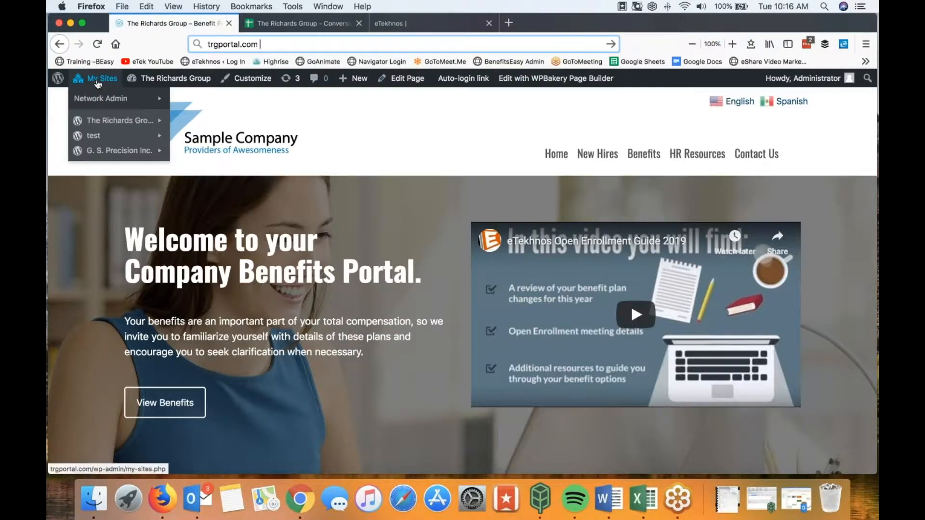
pyautogui.moveTo(100, 121)
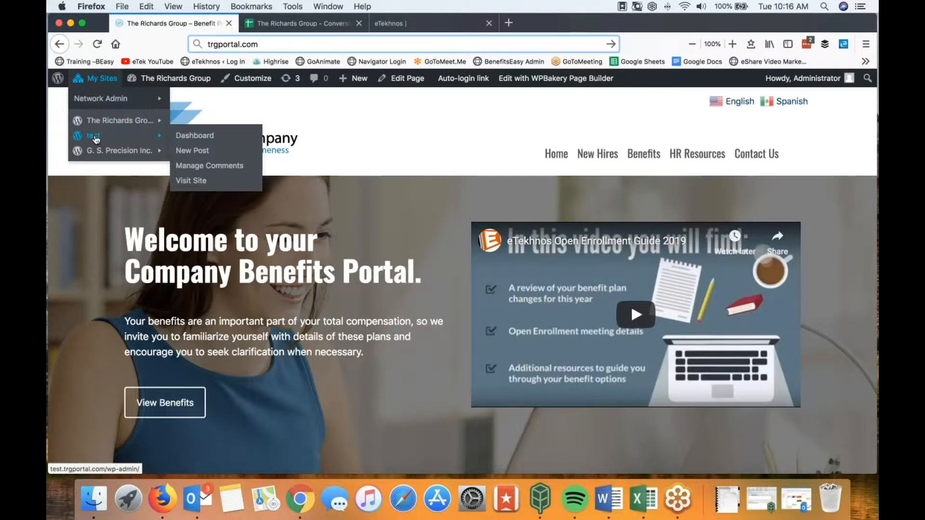
pyautogui.click(193, 138)
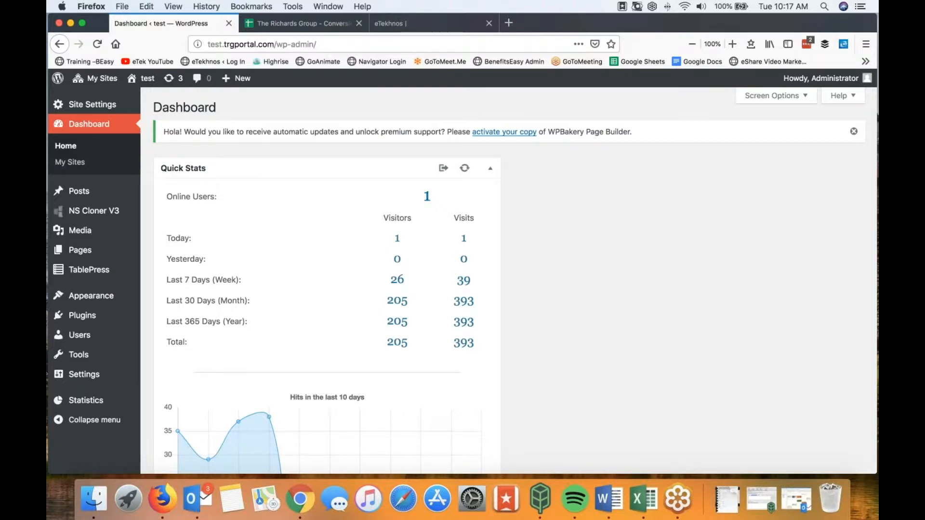
# Step: Close the eTekhnos tab and open the test site's homepage in a new tab via Visit Site
pyautogui.click(488, 24)
pyautogui.moveTo(144, 81)
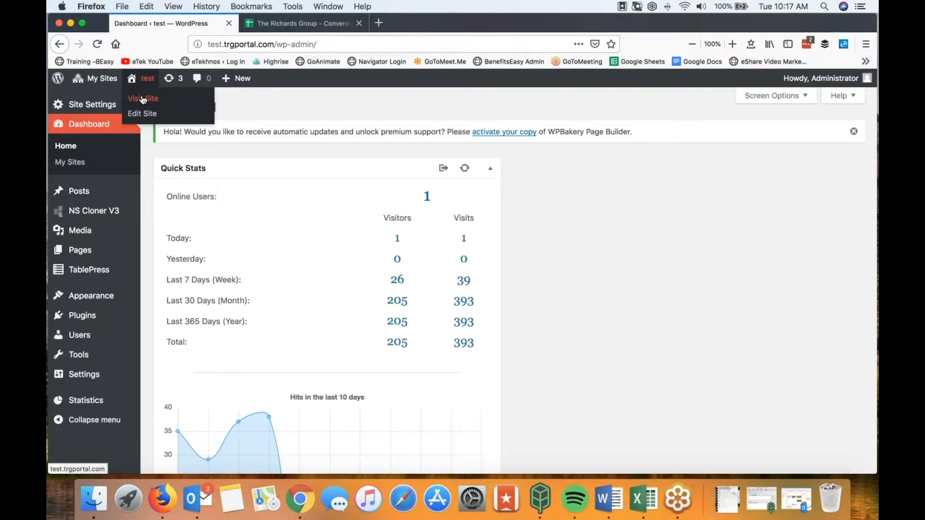
pyautogui.rightClick(143, 100)
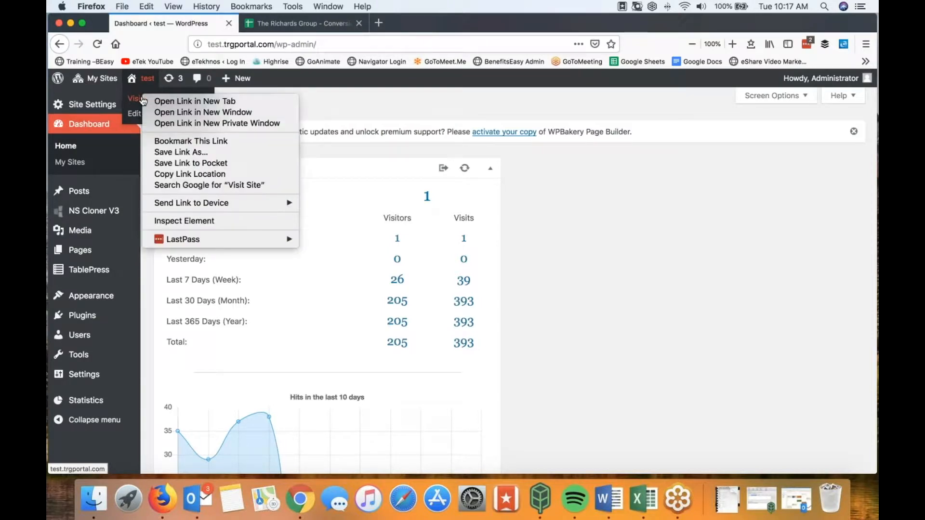
pyautogui.click(167, 102)
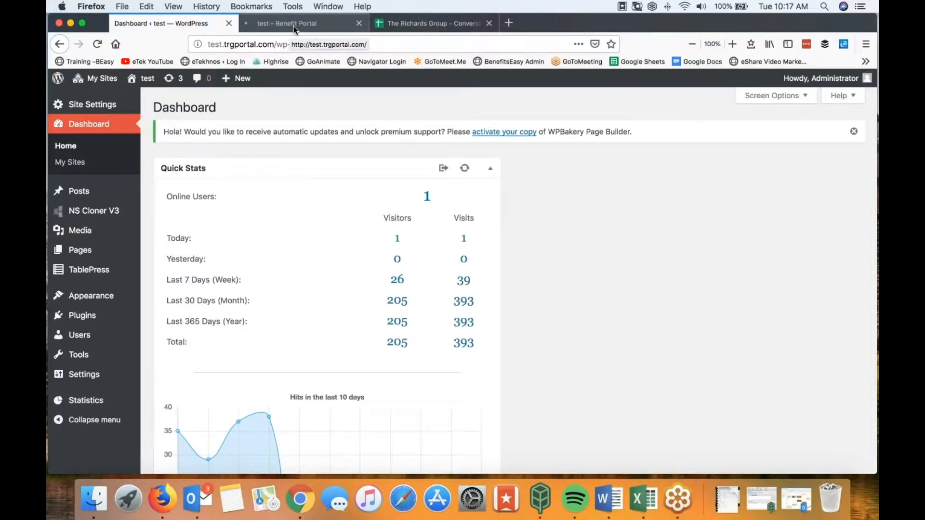
pyautogui.click(294, 26)
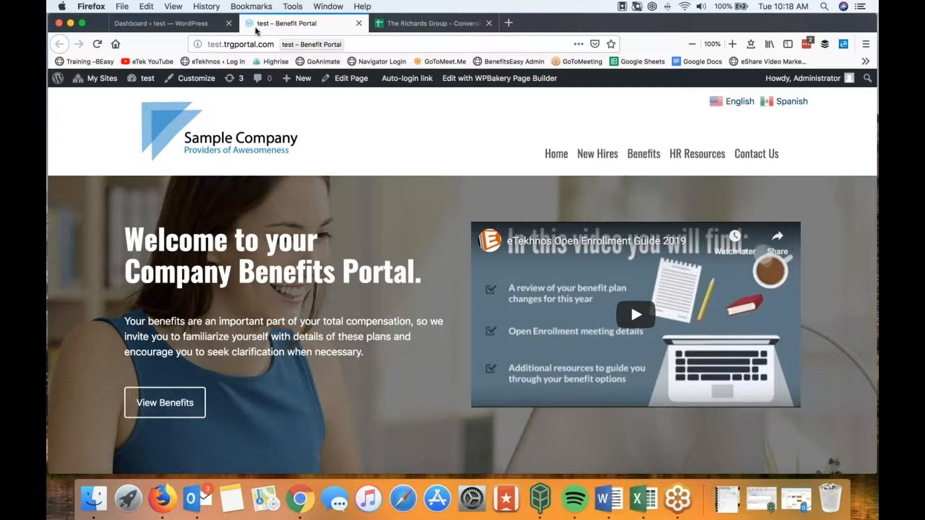
# Step: Switch from the test – Benefit Portal tab to the Dashboard ‹ test tab and scroll down
pyautogui.click(182, 27)
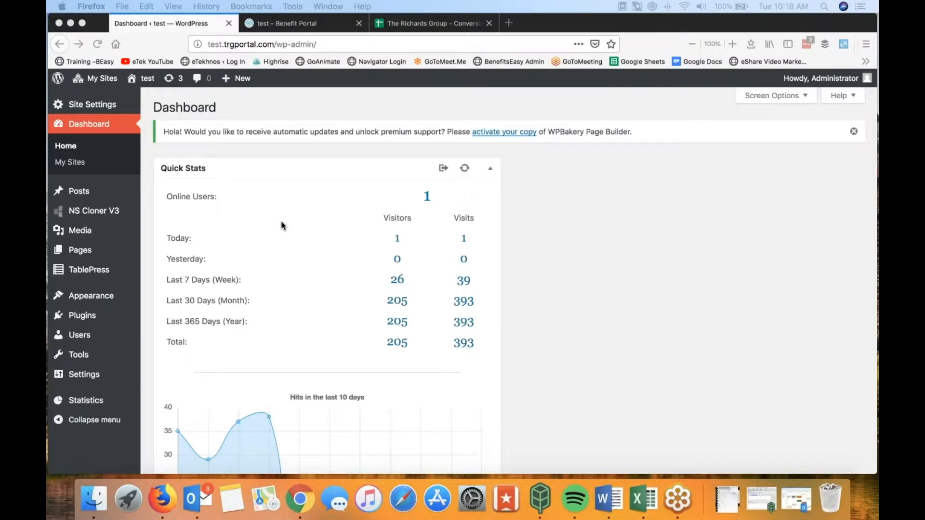
pyautogui.scroll(-1, 282, 226)
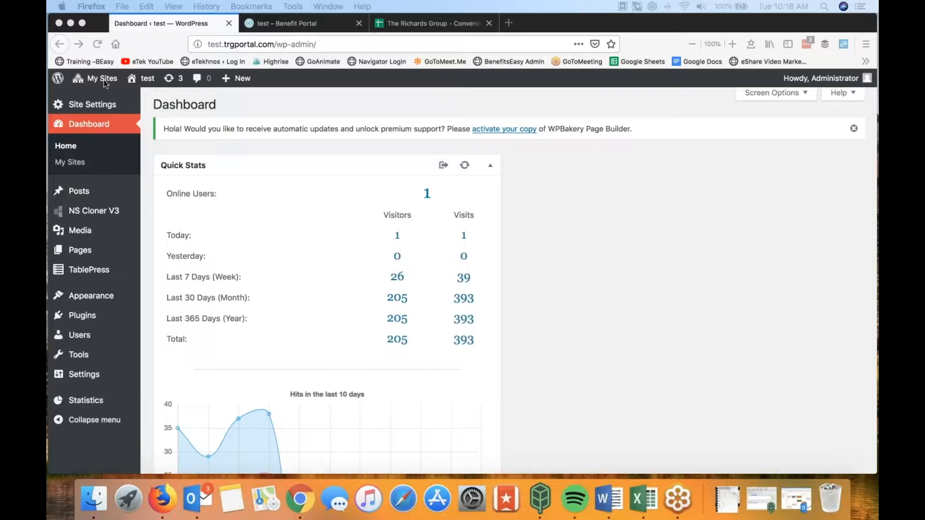
# Step: Go to the Network Admin dashboard and open the NS Cloner V3 plugin page
pyautogui.click(623, 237)
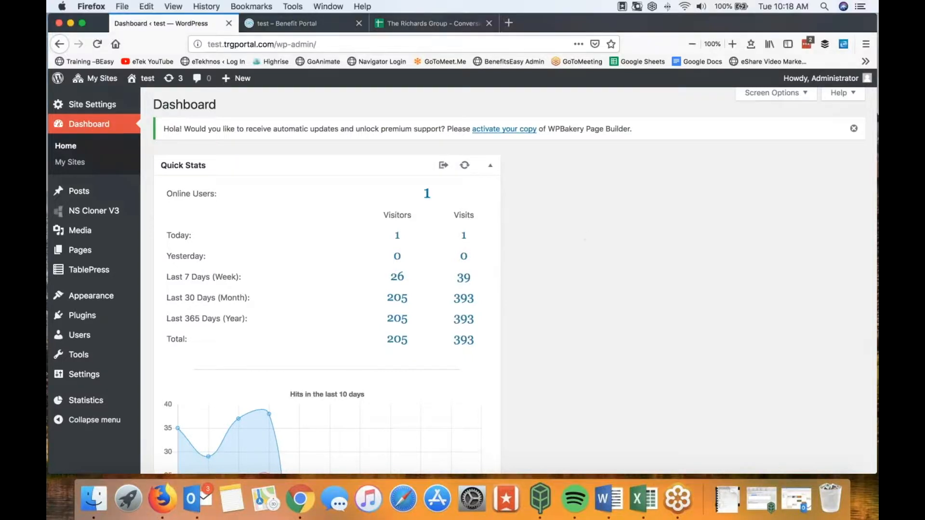
pyautogui.moveTo(92, 80)
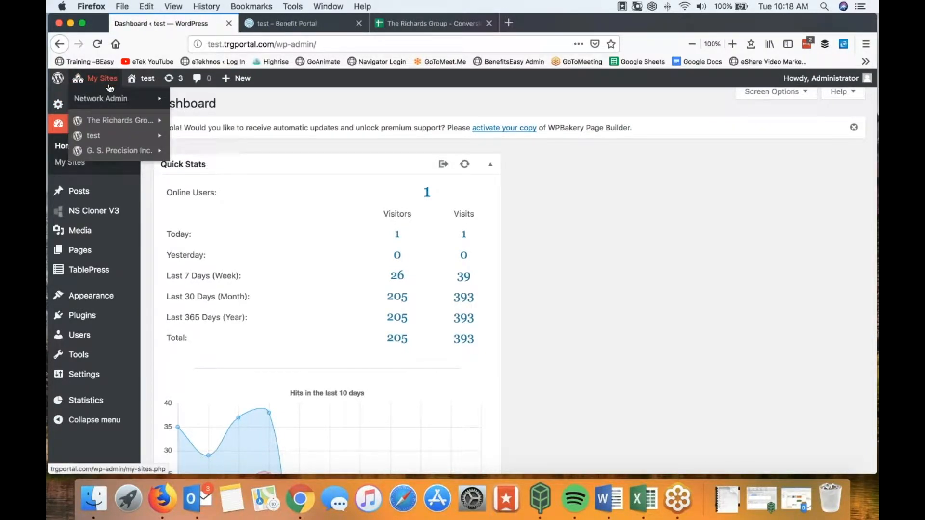
pyautogui.moveTo(108, 103)
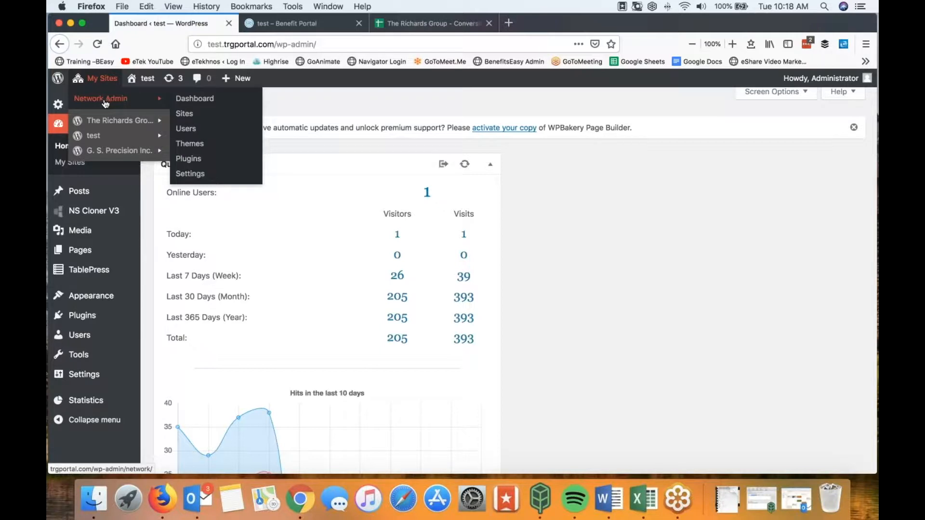
pyautogui.click(185, 100)
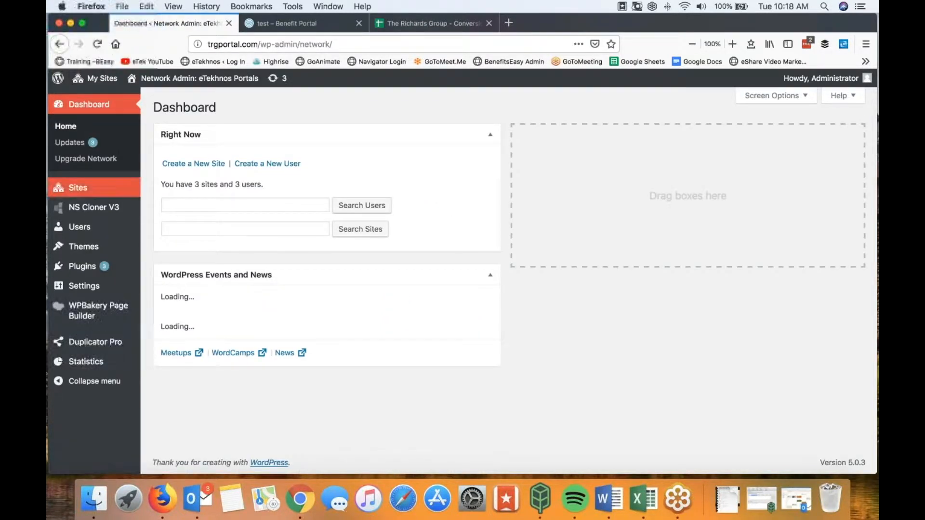
pyautogui.moveTo(91, 213)
pyautogui.click(92, 214)
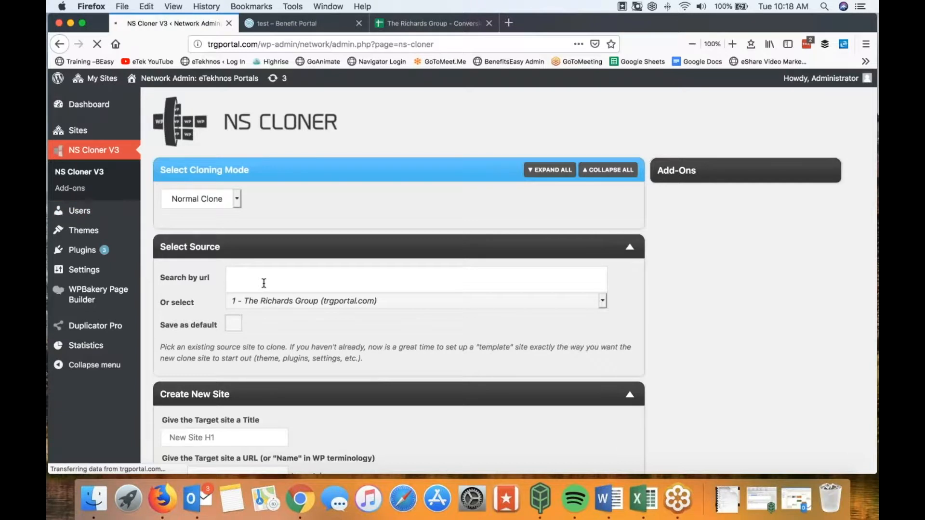
# Step: Scroll to Create New Site and select the Title field, then the URL field
pyautogui.scroll(-2, 265, 290)
pyautogui.scroll(-4, 265, 289)
pyautogui.click(225, 332)
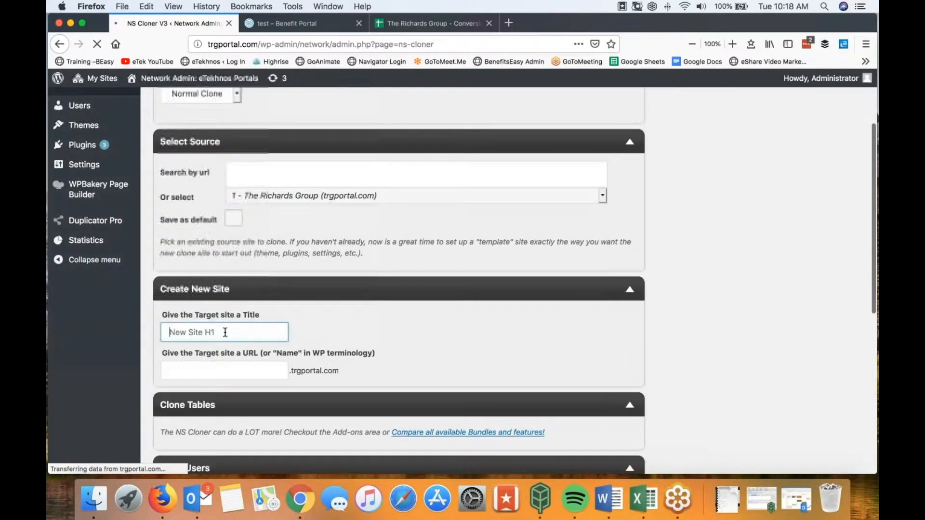
pyautogui.click(254, 373)
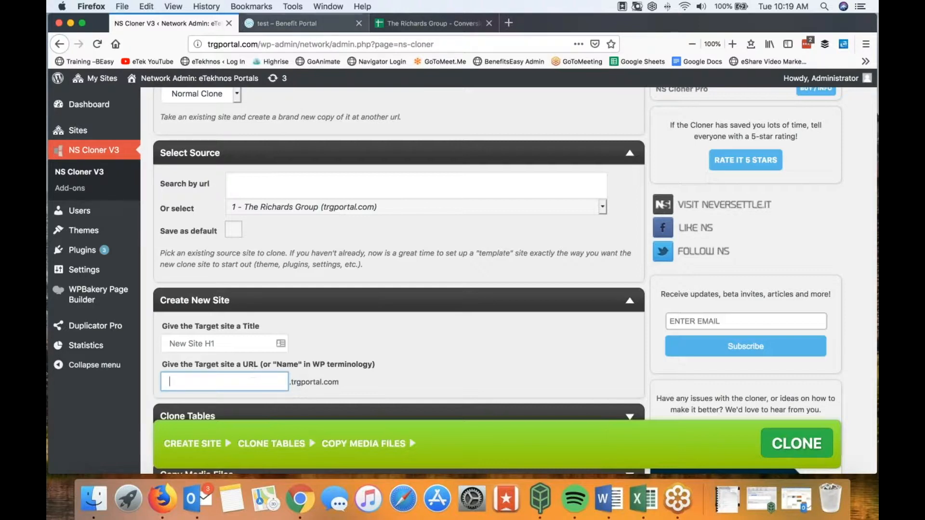
pyautogui.click(446, 24)
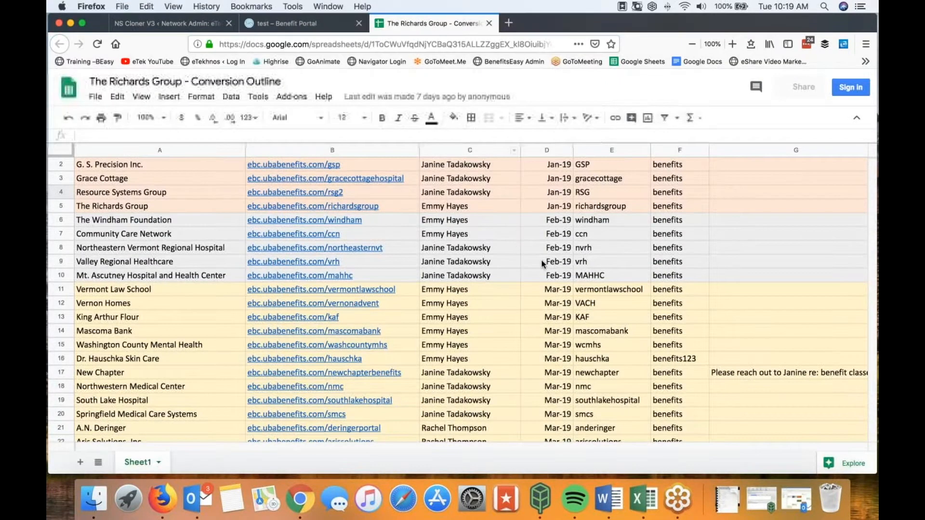
pyautogui.hscroll(20, 541, 264)
pyautogui.hscroll(-6, 548, 263)
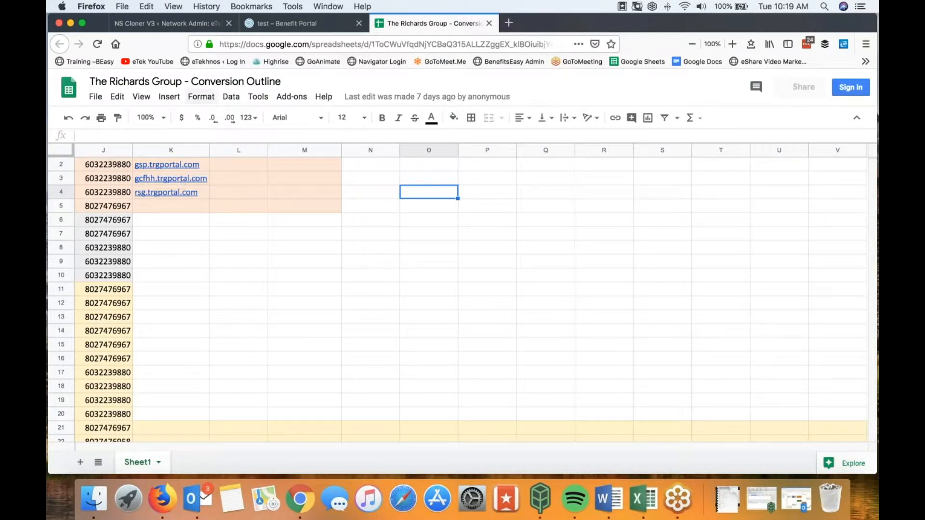
pyautogui.click(167, 22)
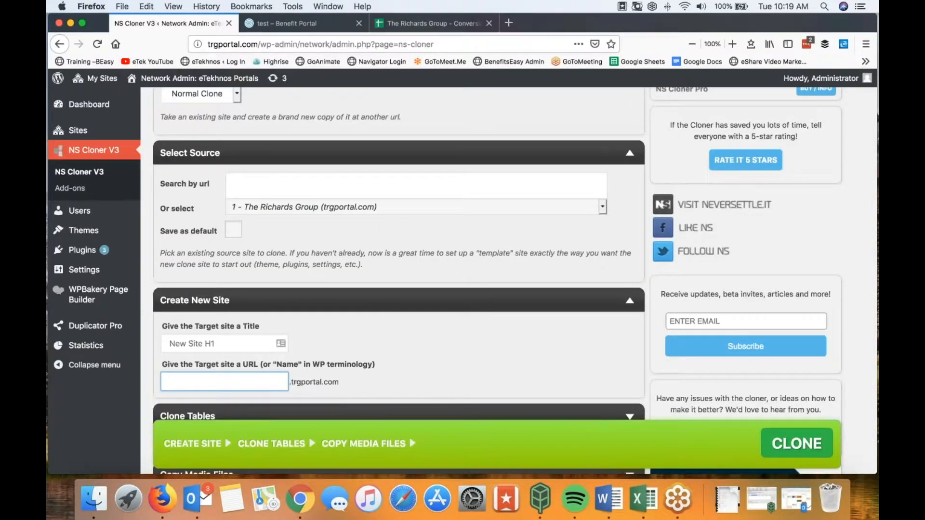
pyautogui.click(266, 209)
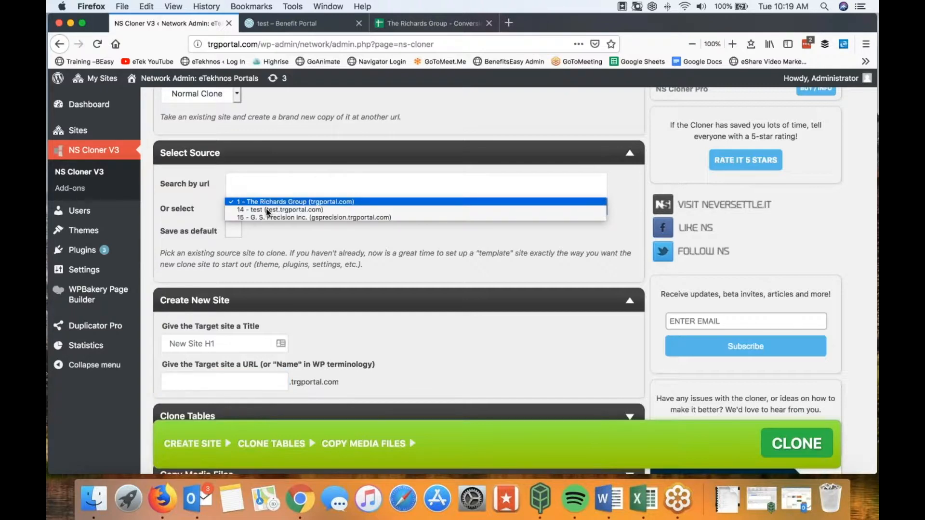
pyautogui.click(283, 203)
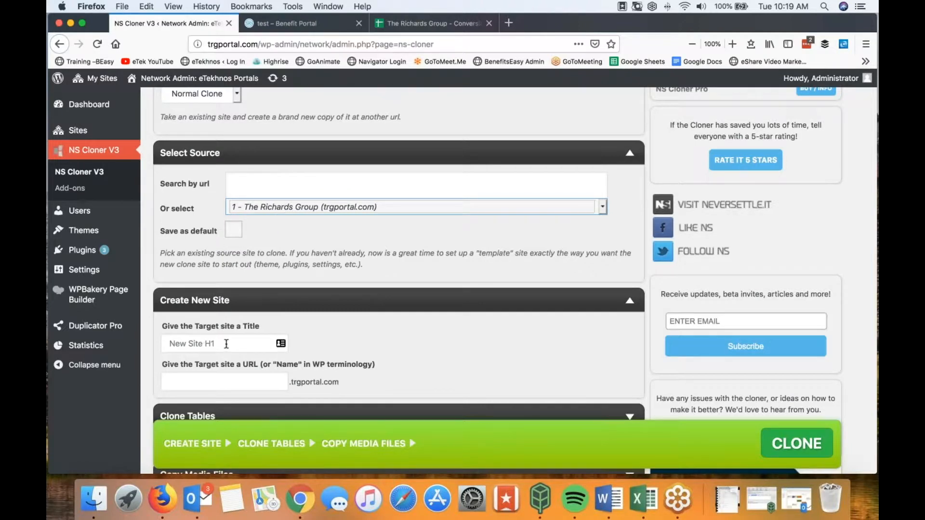
pyautogui.click(226, 344)
pyautogui.click(207, 382)
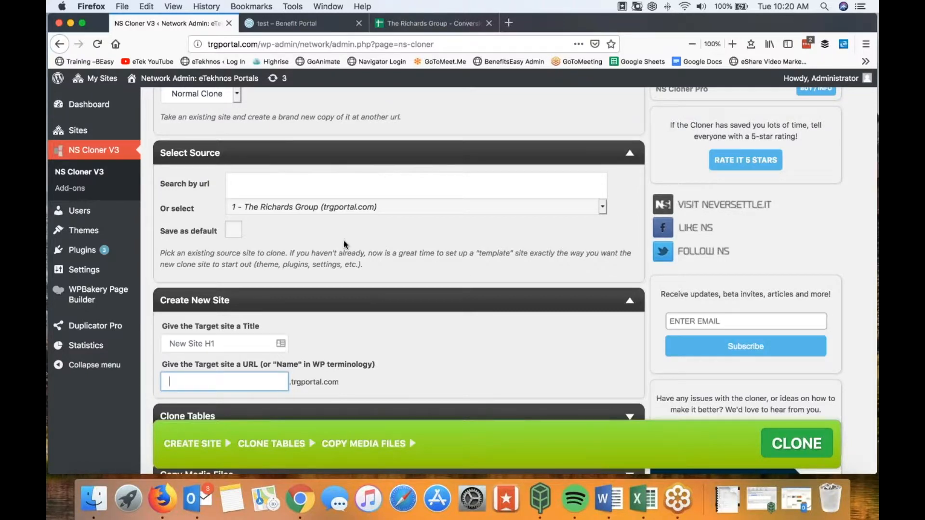
pyautogui.scroll(3, 343, 241)
pyautogui.moveTo(93, 82)
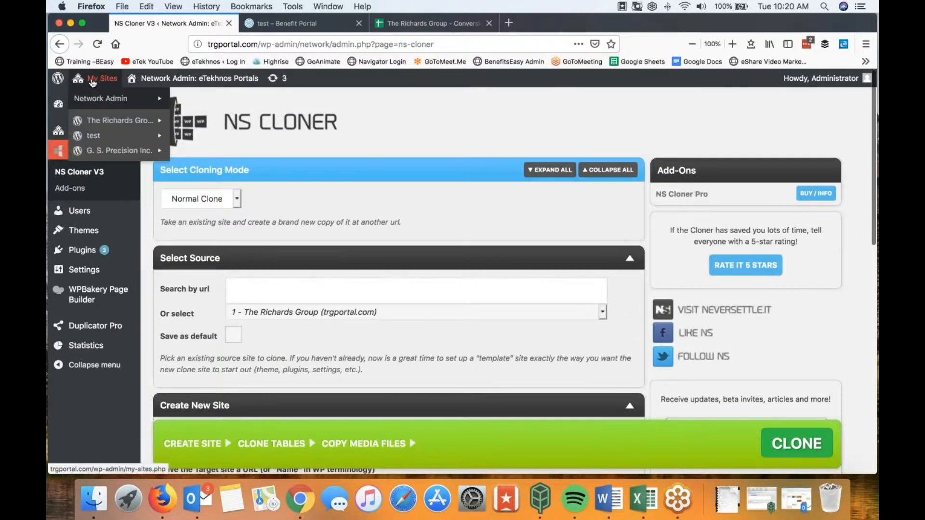
# Step: Open the test Dashboard, then scroll the benefits portal homepage down to the Employee Help Desk and footer
pyautogui.moveTo(93, 136)
pyautogui.click(187, 138)
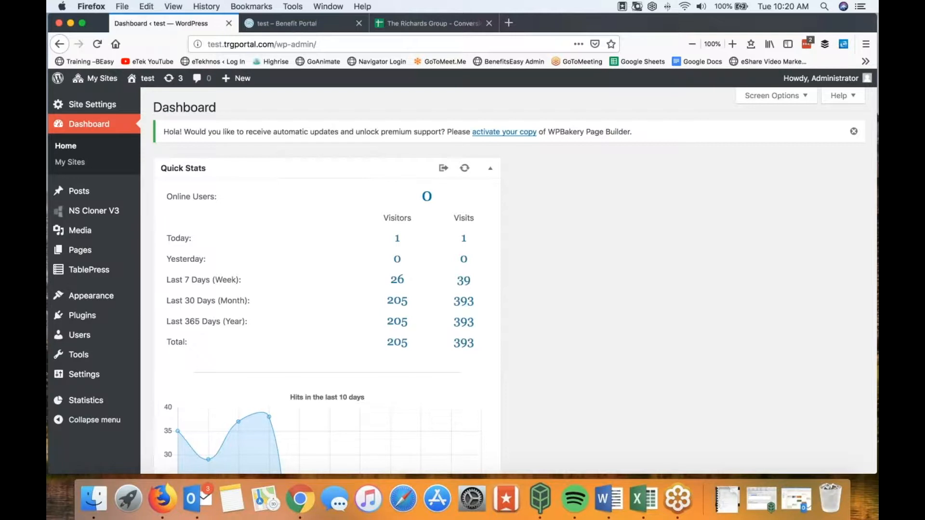
pyautogui.moveTo(150, 84)
pyautogui.click(295, 25)
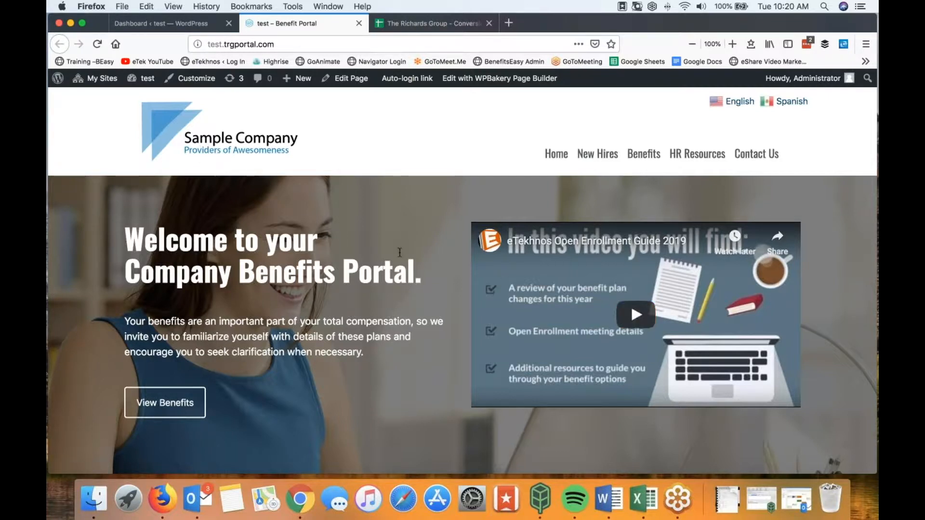
pyautogui.scroll(-10, 399, 252)
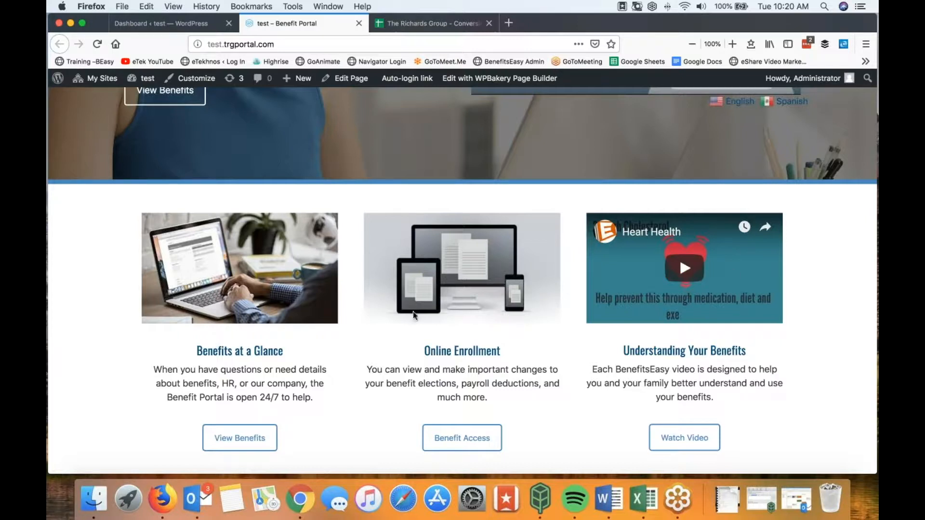
pyautogui.scroll(-3, 54, 299)
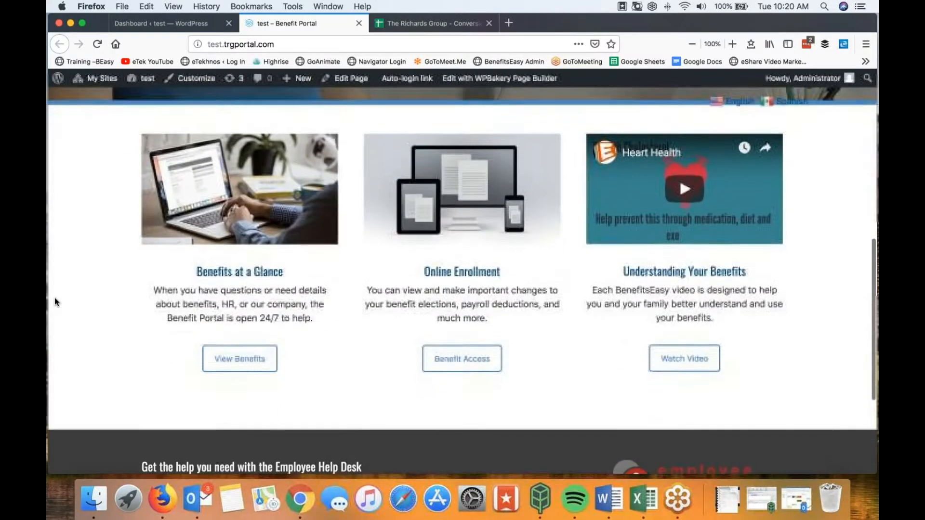
pyautogui.scroll(-5, 55, 302)
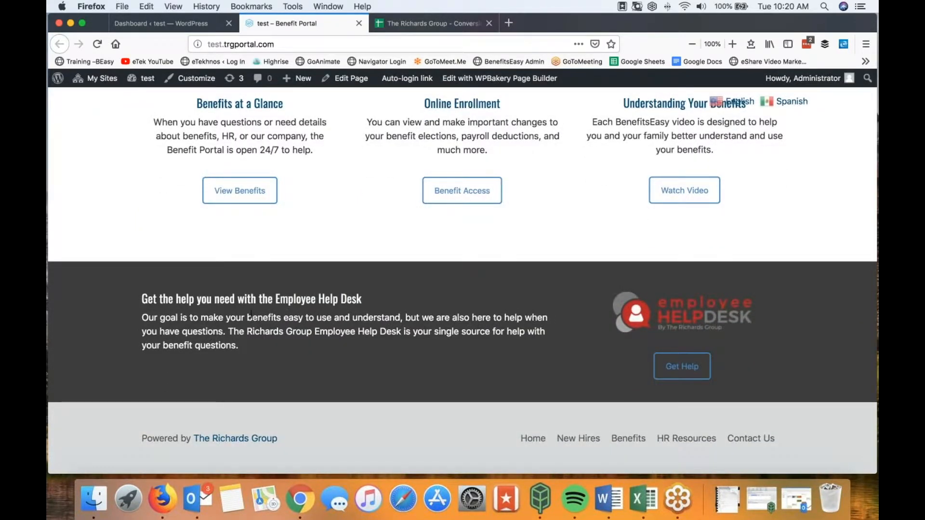
pyautogui.scroll(10, 250, 314)
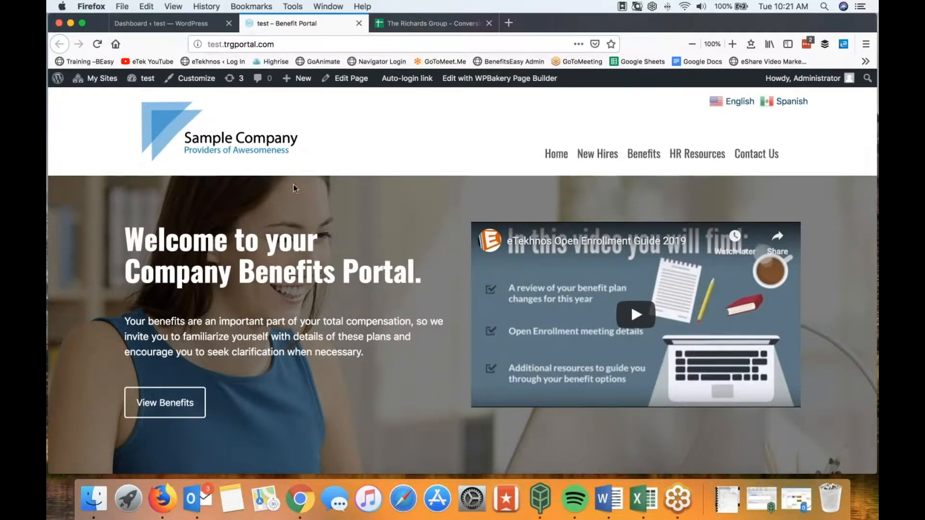
# Step: Open Site Settings from the test site's dashboard sidebar
pyautogui.click(161, 22)
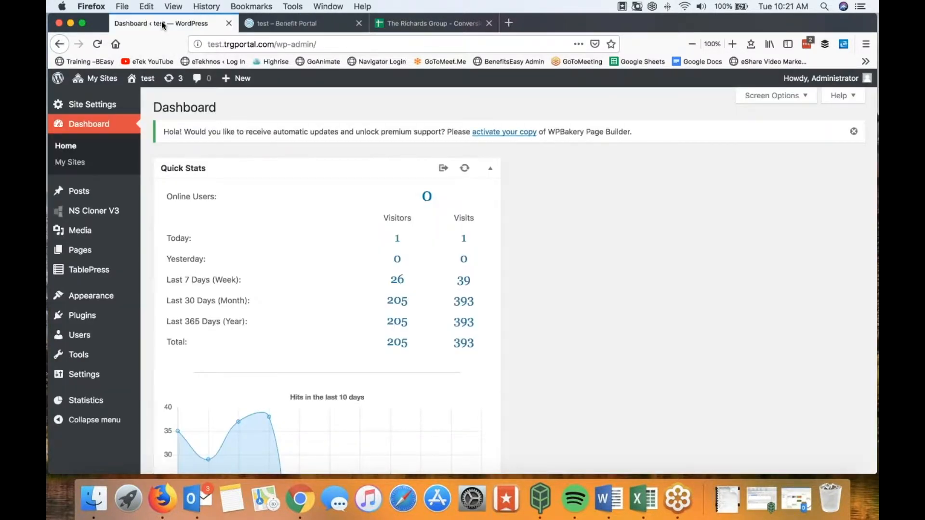
pyautogui.moveTo(93, 106)
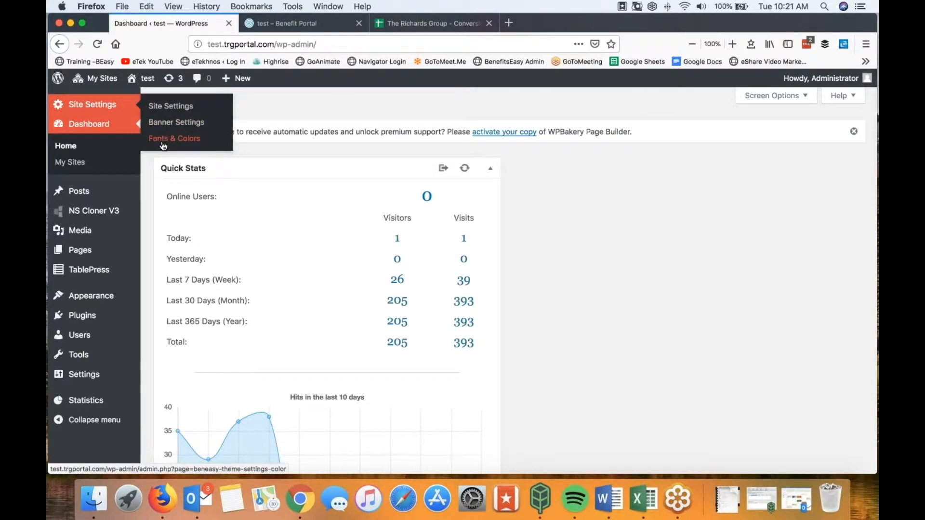
pyautogui.click(173, 111)
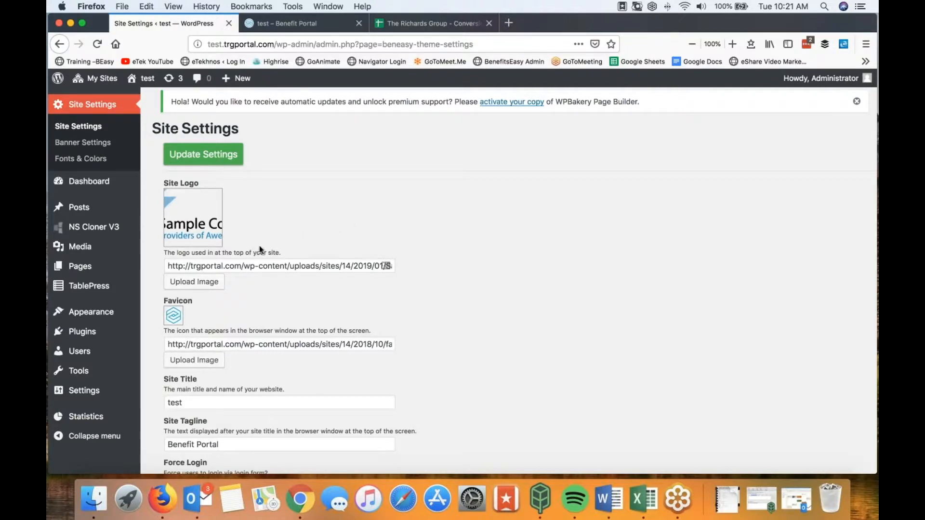
# Step: Upload SampleCompanyLOGO.png from the Beasy Demo folder through the Site Logo image chooser
pyautogui.click(193, 285)
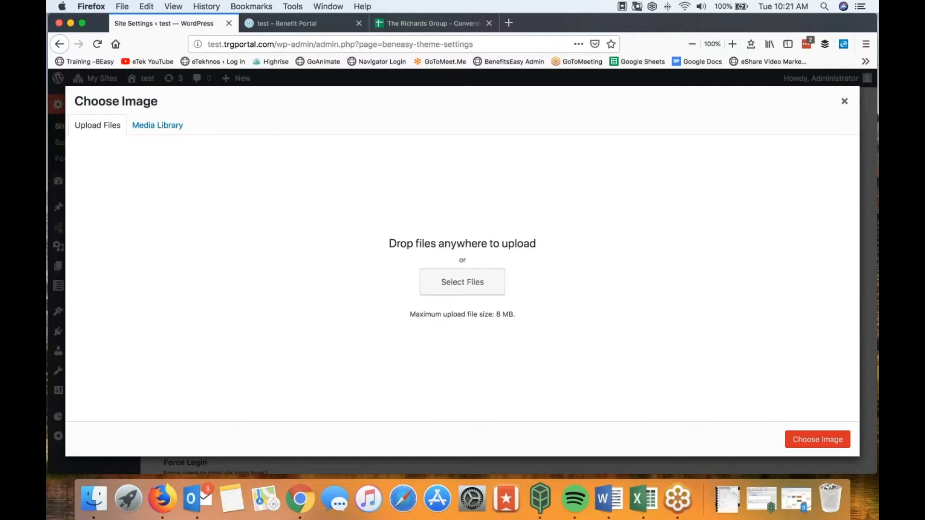
pyautogui.click(159, 131)
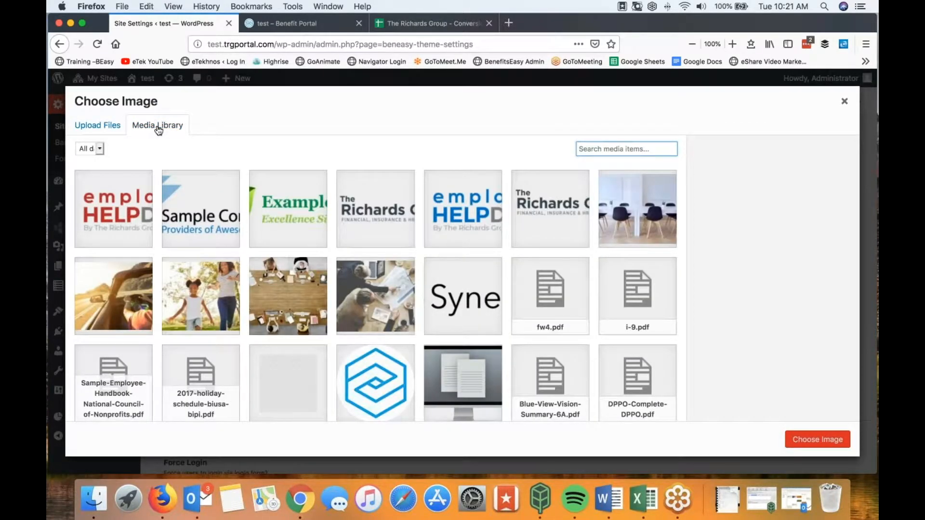
pyautogui.scroll(-10, 250, 255)
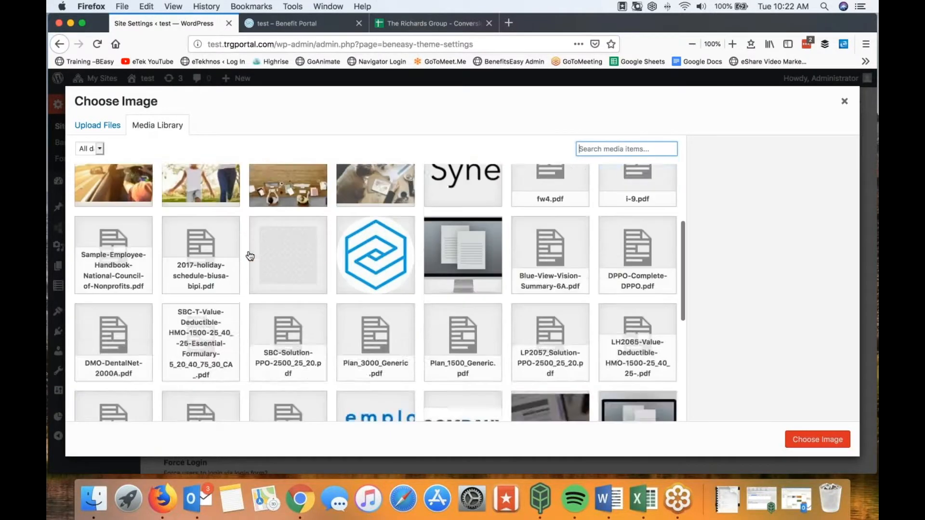
pyautogui.scroll(10, 250, 255)
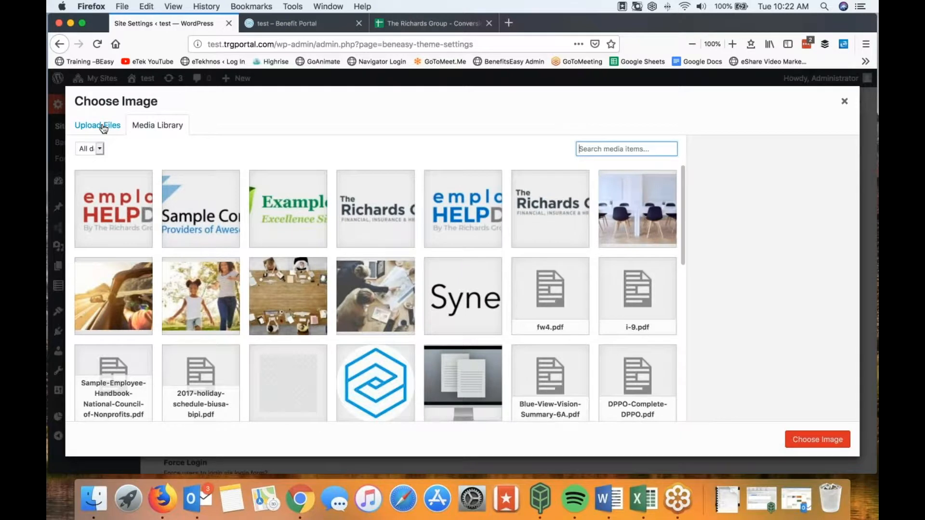
pyautogui.click(103, 126)
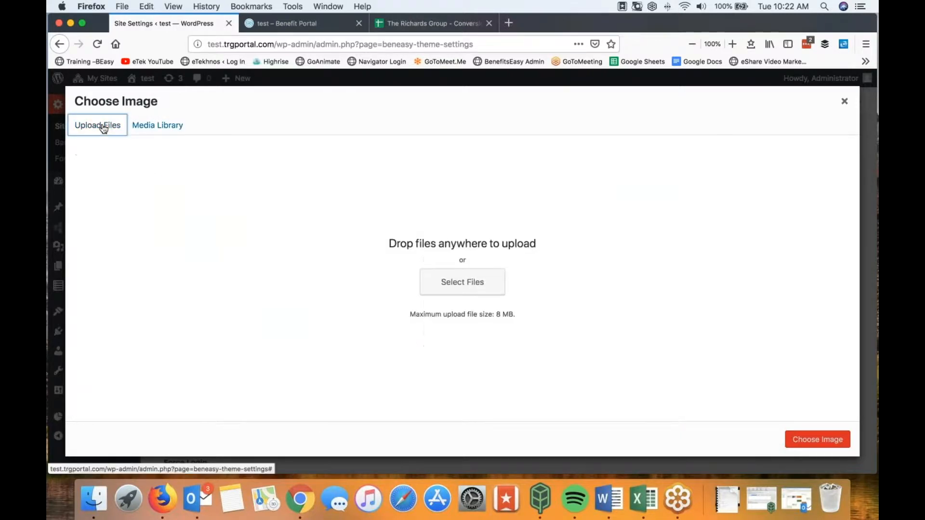
pyautogui.click(459, 290)
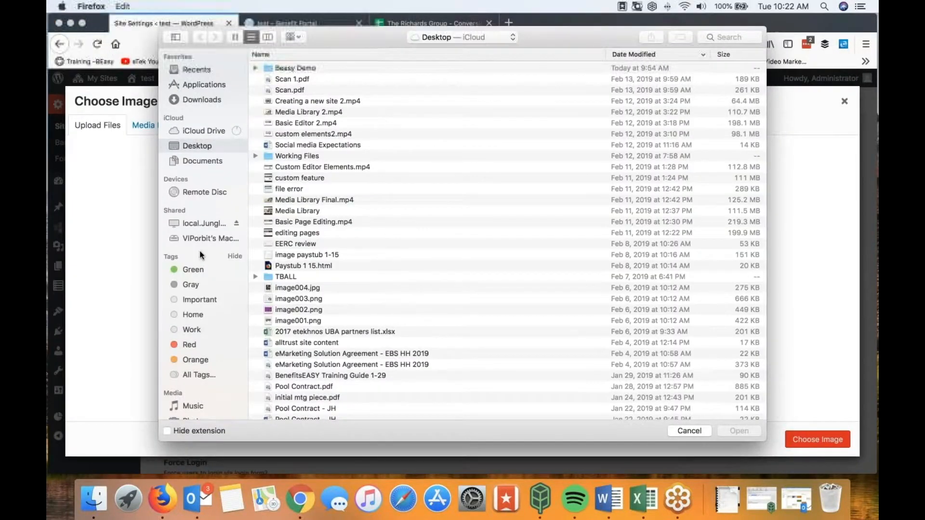
pyautogui.doubleClick(294, 68)
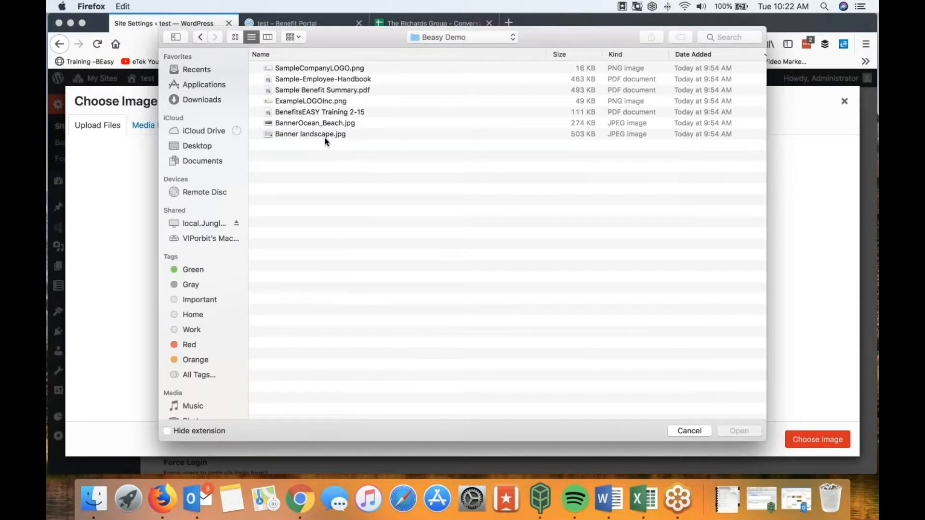
pyautogui.click(301, 69)
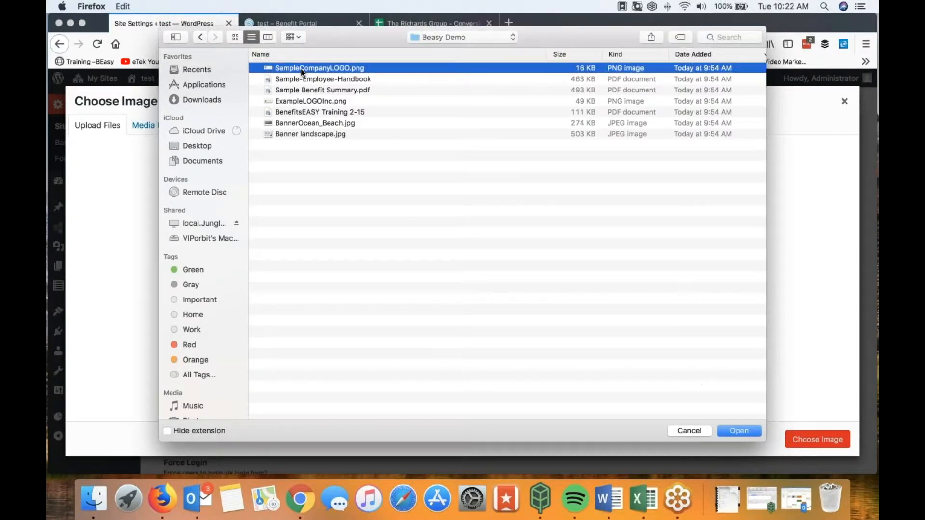
pyautogui.click(730, 431)
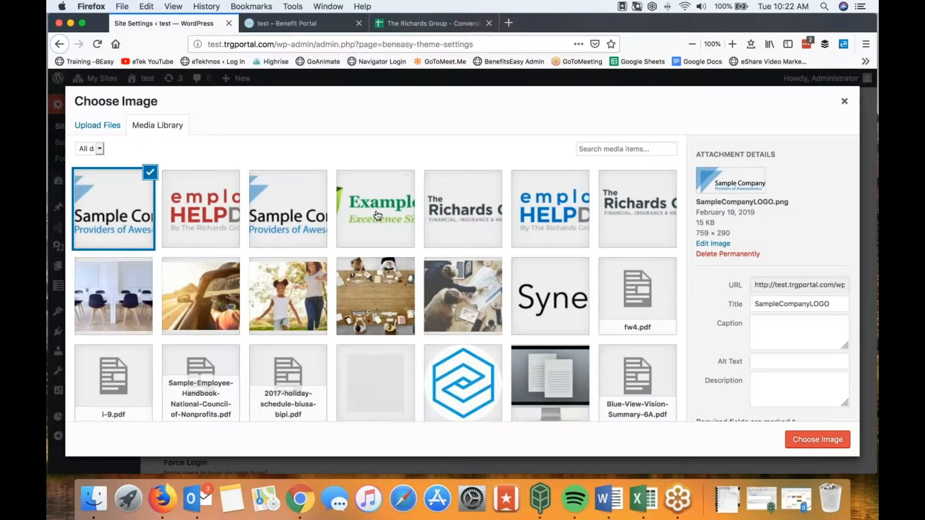
# Step: Set the Example, Inc. image as site logo, update settings, and reload the portal homepage
pyautogui.click(378, 216)
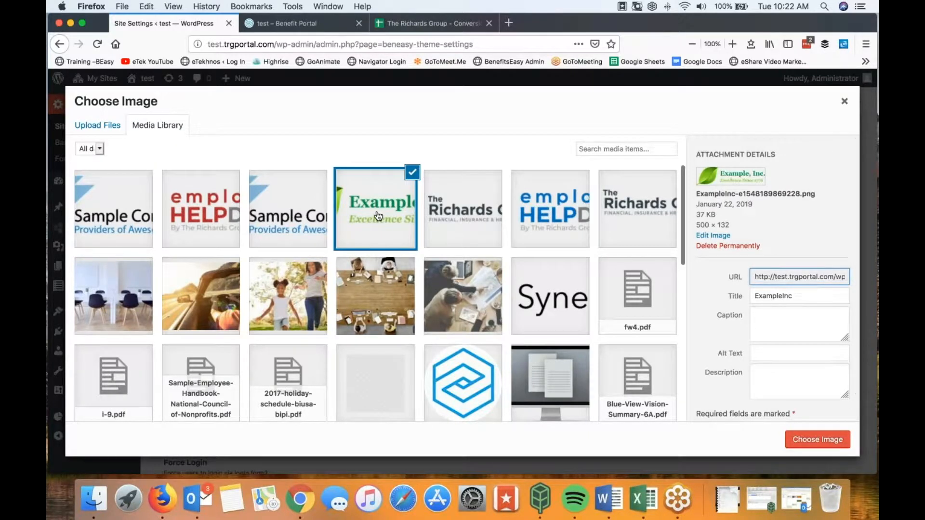
pyautogui.click(818, 440)
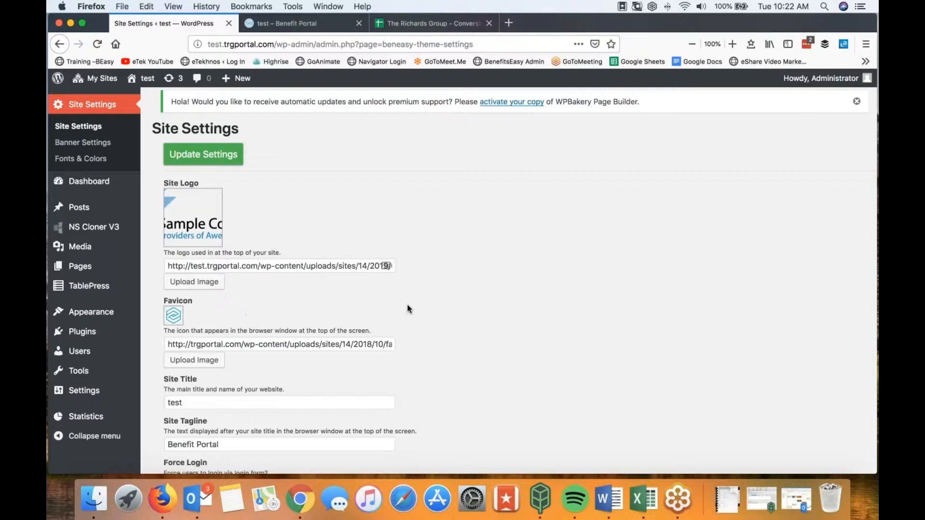
pyautogui.scroll(-3, 496, 313)
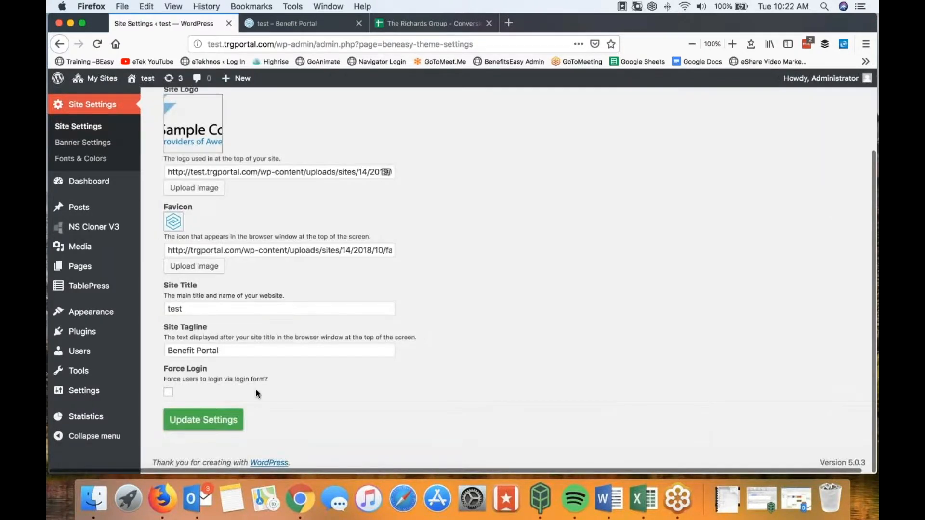
pyautogui.click(207, 420)
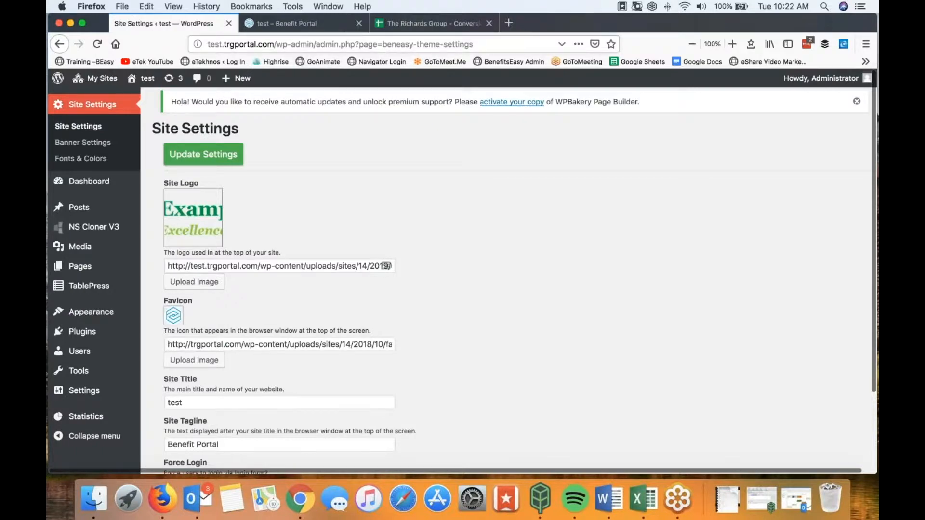
pyautogui.click(289, 27)
pyautogui.click(98, 45)
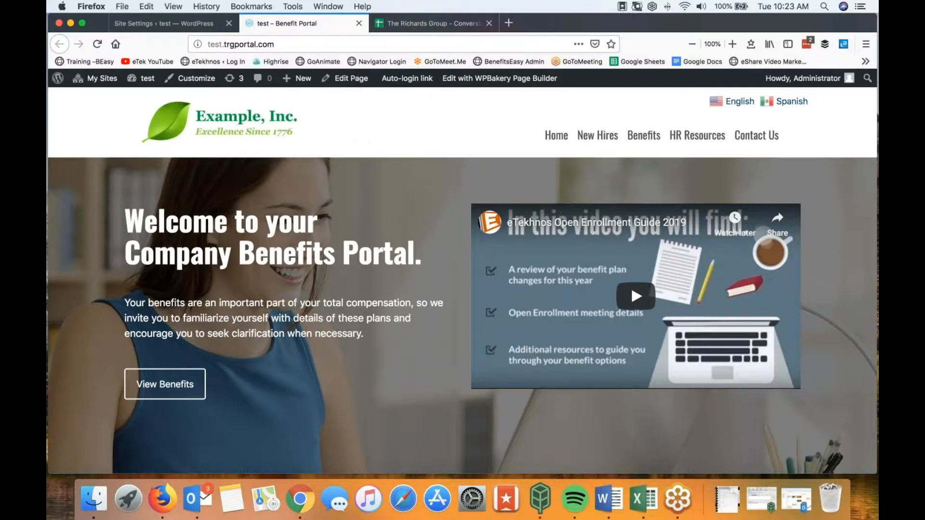
# Step: Check the new Example, Inc. logo on the portal homepage, ending back on the Site Settings tab
pyautogui.click(190, 25)
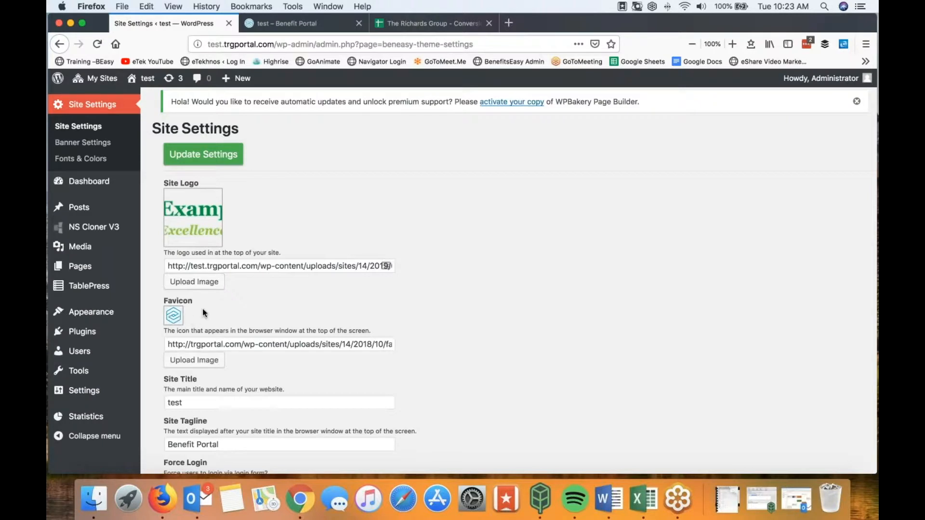
pyautogui.click(250, 25)
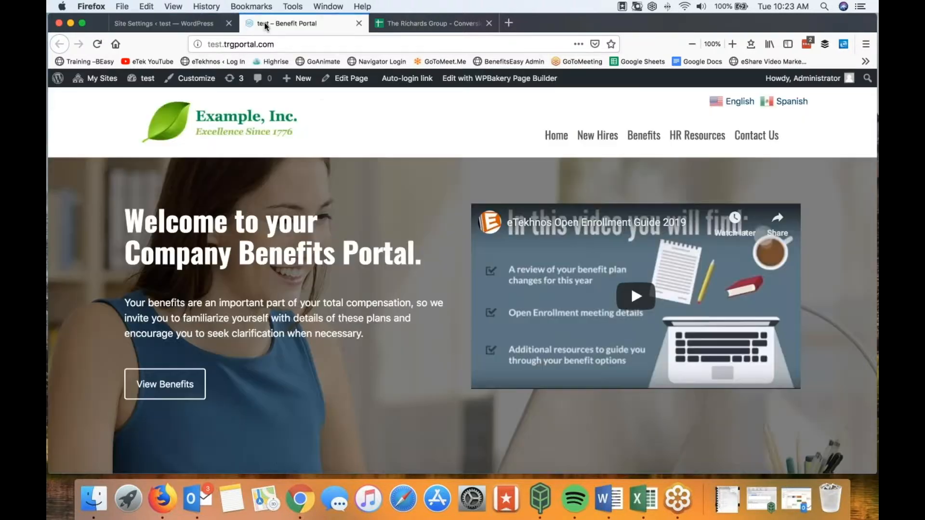
pyautogui.click(195, 25)
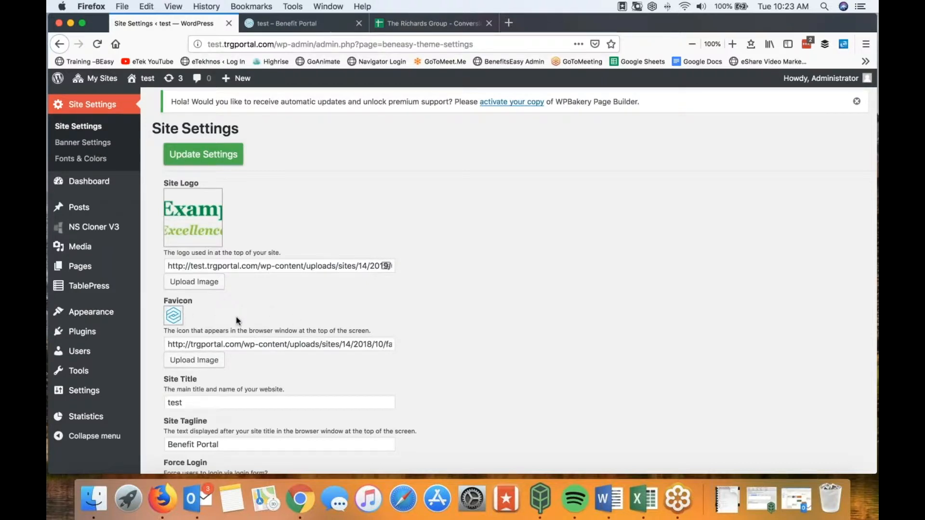
# Step: Enter a new test site title, change the tagline to 'TRG Portal', and save the settings
pyautogui.scroll(-5, 504, 294)
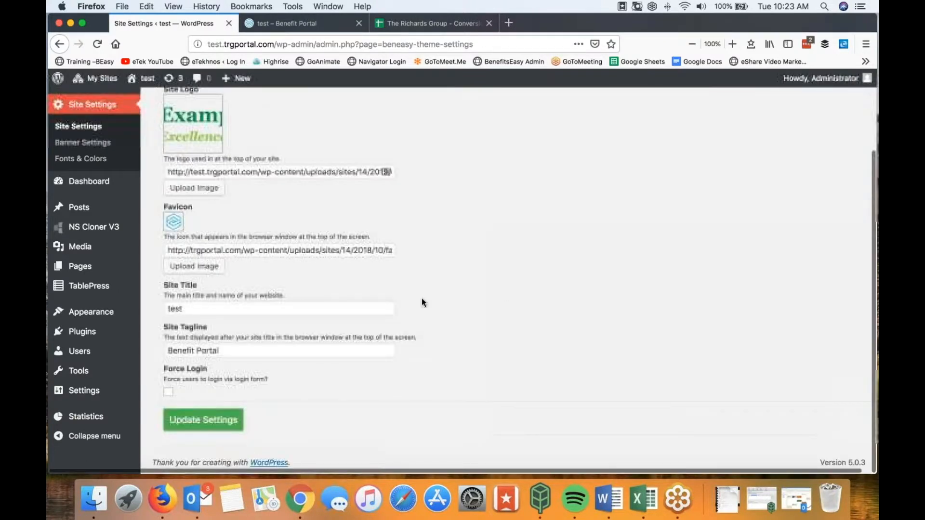
pyautogui.moveTo(187, 309); pyautogui.dragTo(165, 308)
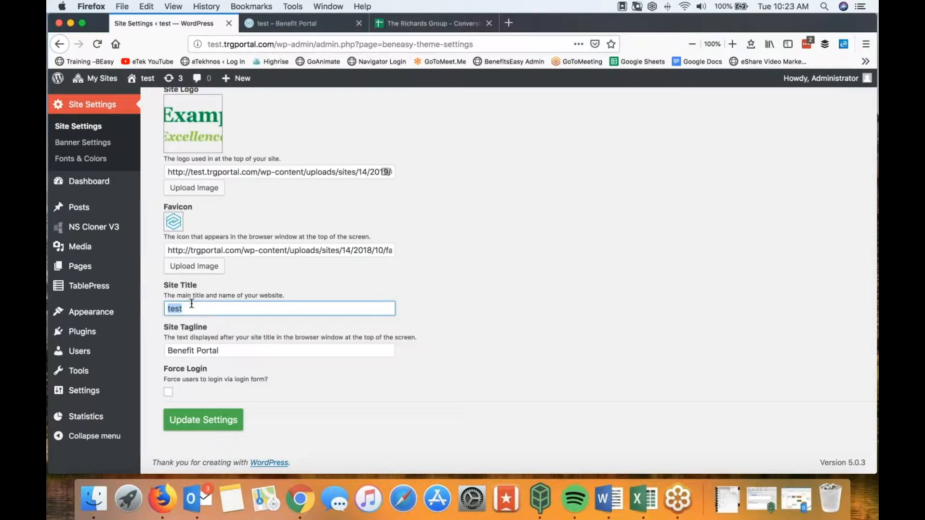
pyautogui.write('Jeff Test')
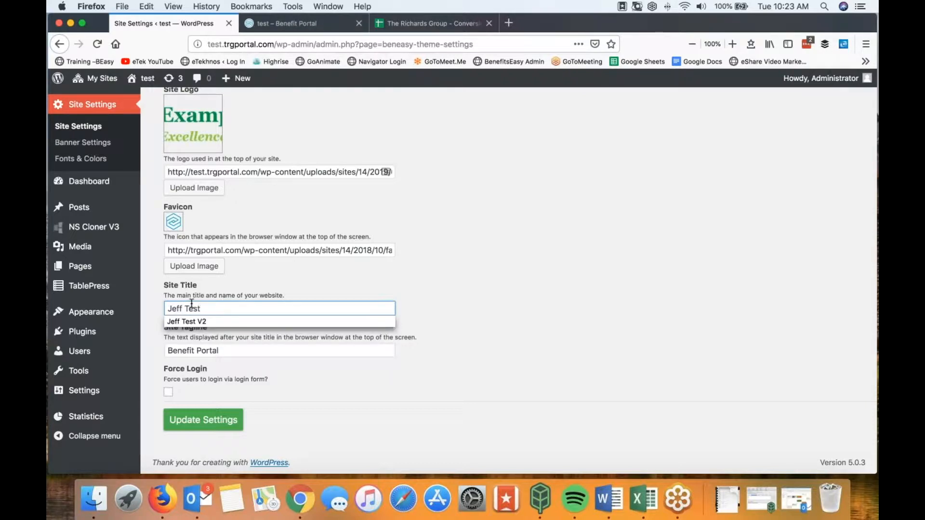
pyautogui.click(508, 264)
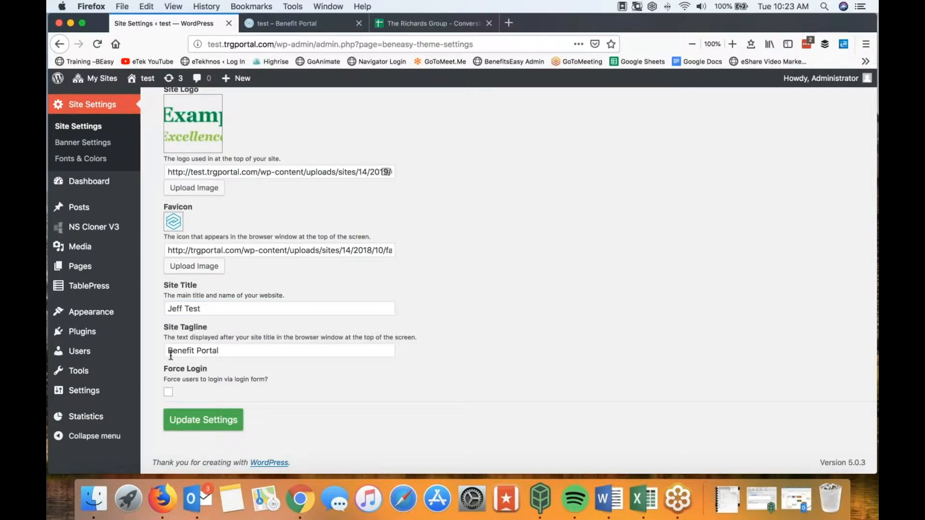
pyautogui.moveTo(194, 351); pyautogui.dragTo(166, 351)
pyautogui.write('TRG')
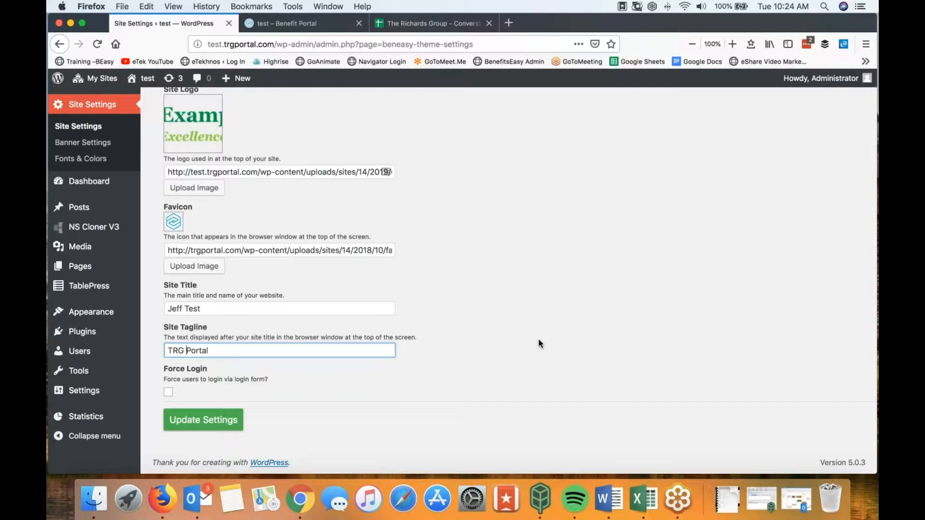
pyautogui.click(228, 418)
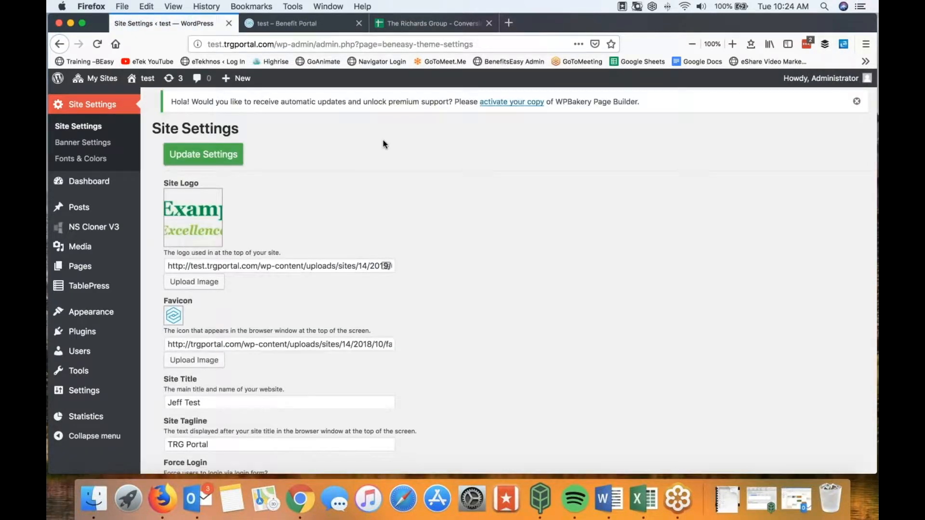
# Step: Reload the portal homepage to confirm the new title, then return to Site Settings
pyautogui.click(285, 23)
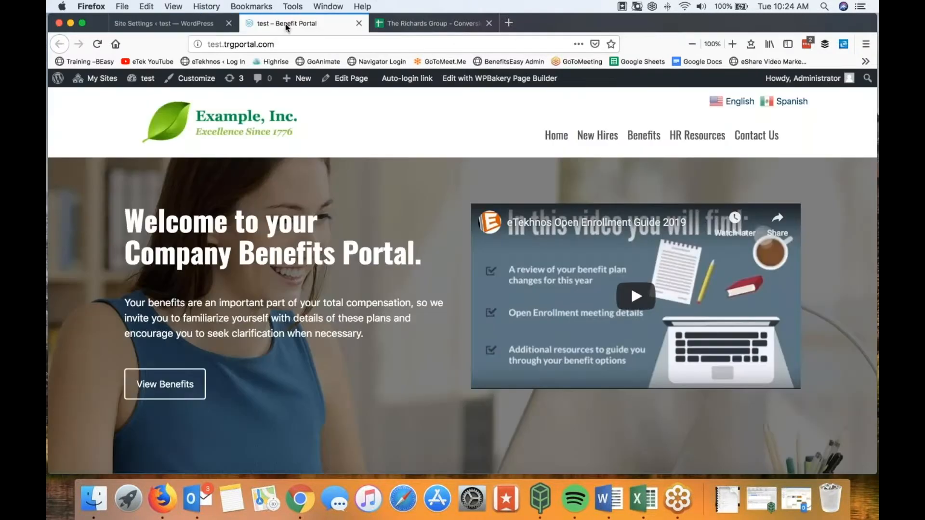
pyautogui.click(97, 44)
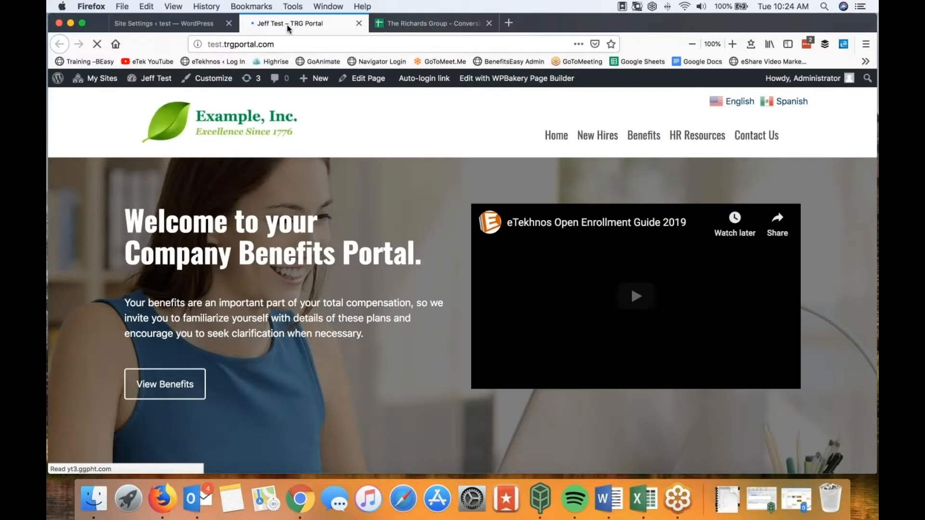
pyautogui.click(188, 24)
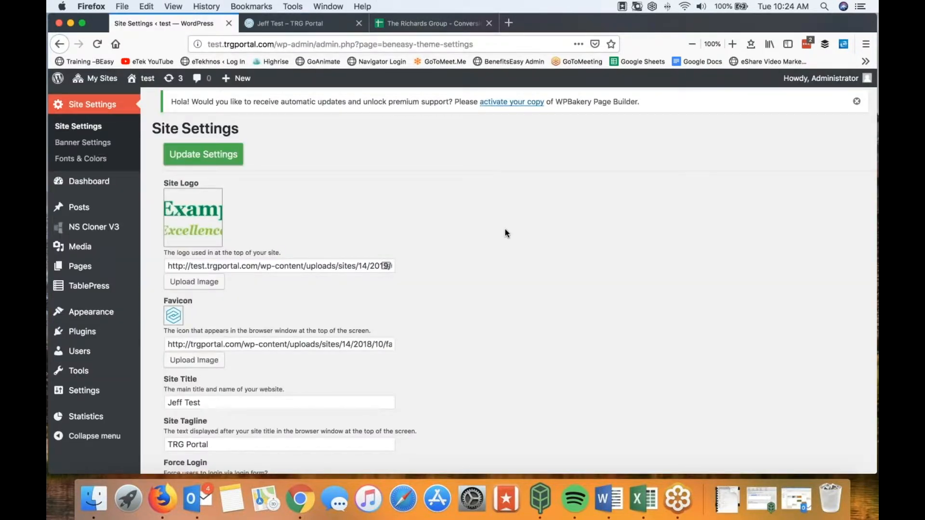
pyautogui.click(92, 142)
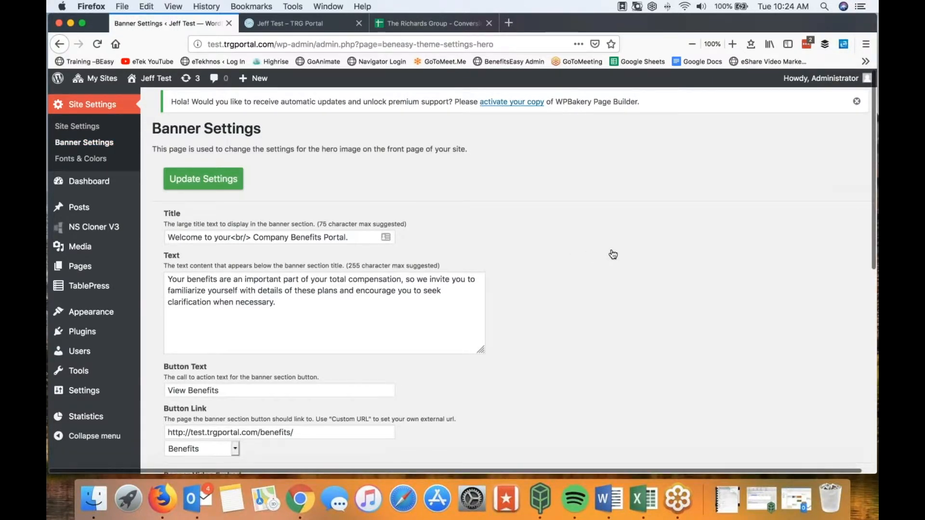
pyautogui.scroll(-2, 613, 254)
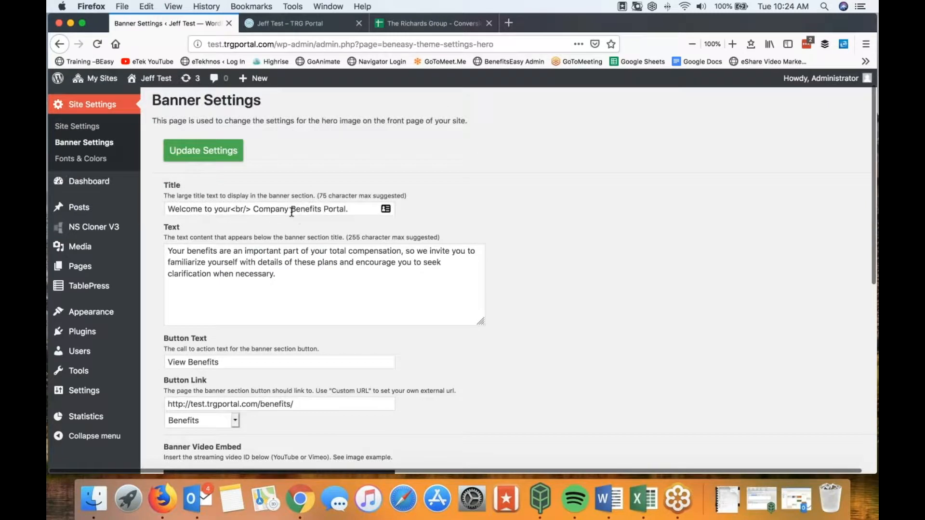
pyautogui.moveTo(292, 275); pyautogui.dragTo(153, 248)
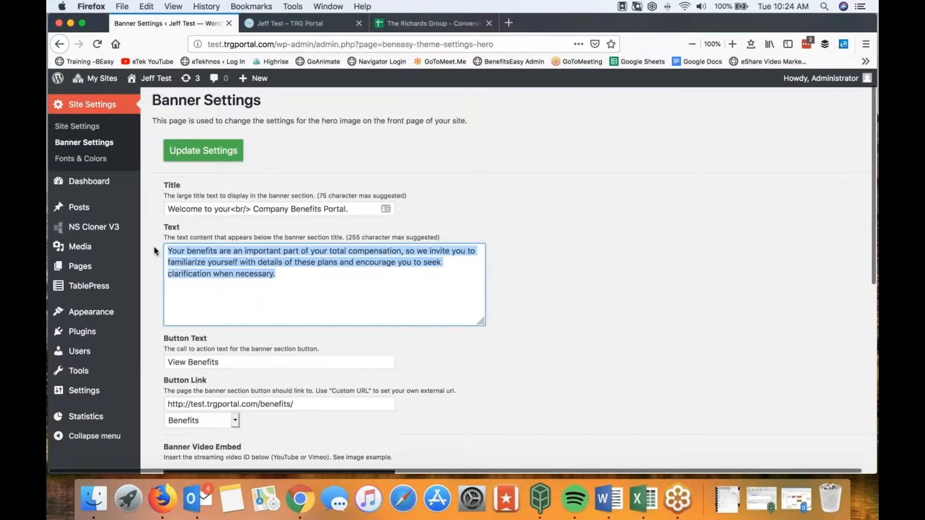
pyautogui.click(285, 24)
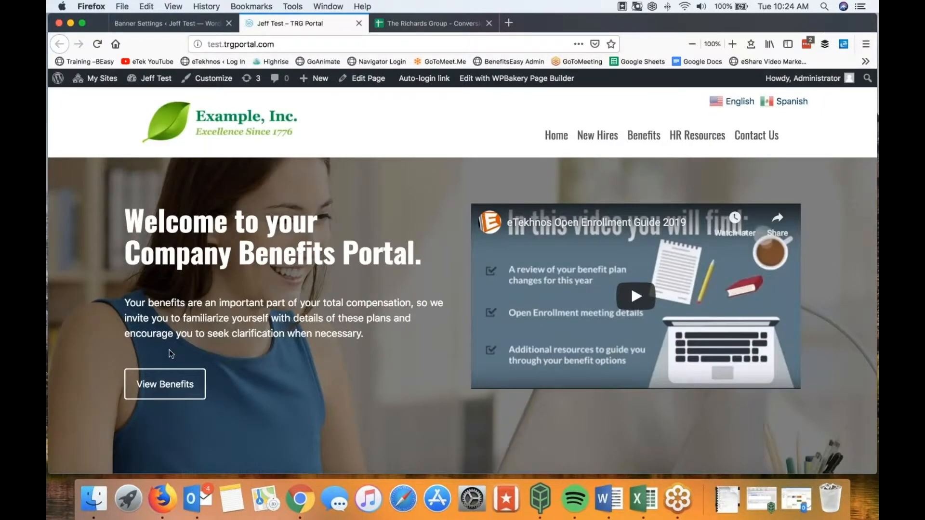
pyautogui.moveTo(124, 302); pyautogui.dragTo(398, 330)
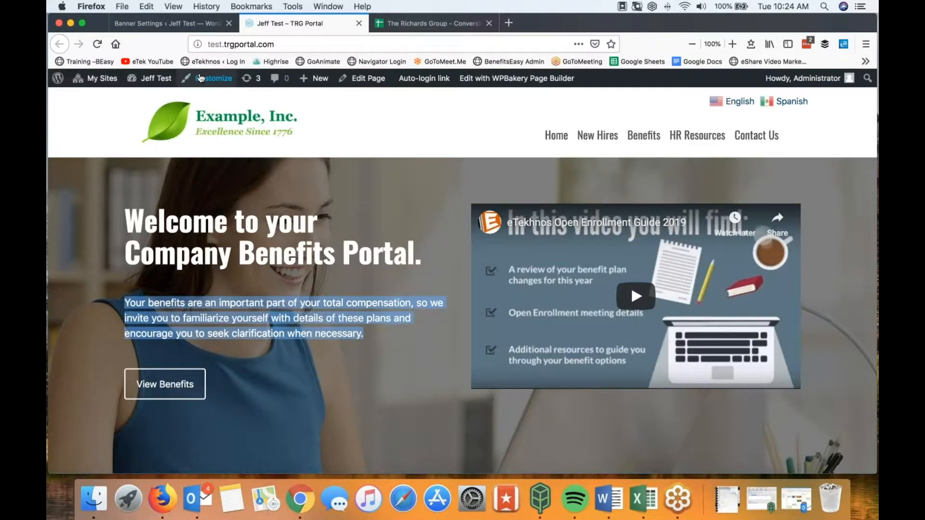
pyautogui.click(190, 24)
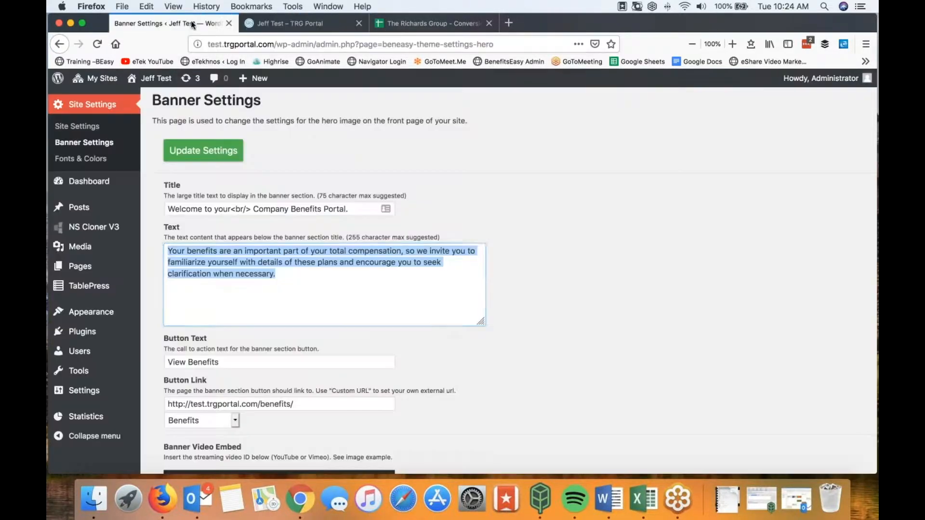
pyautogui.click(293, 275)
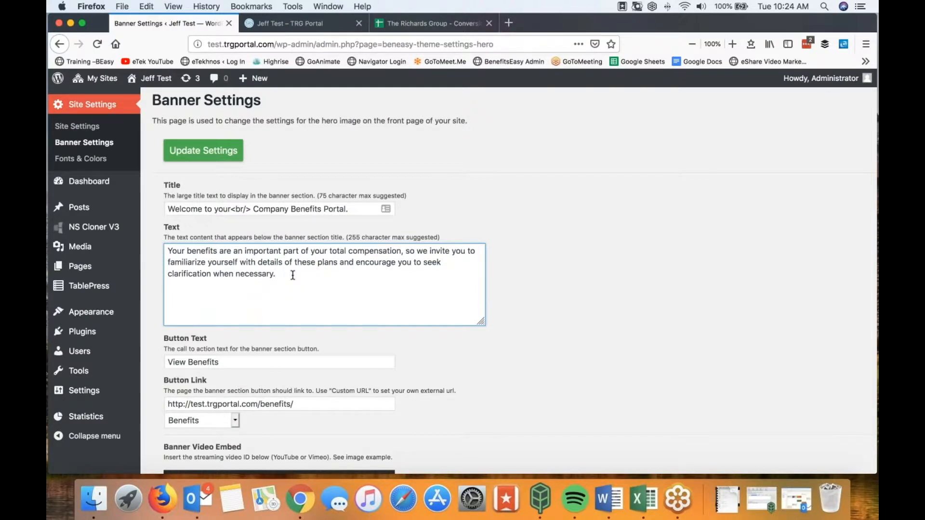
pyautogui.click(288, 24)
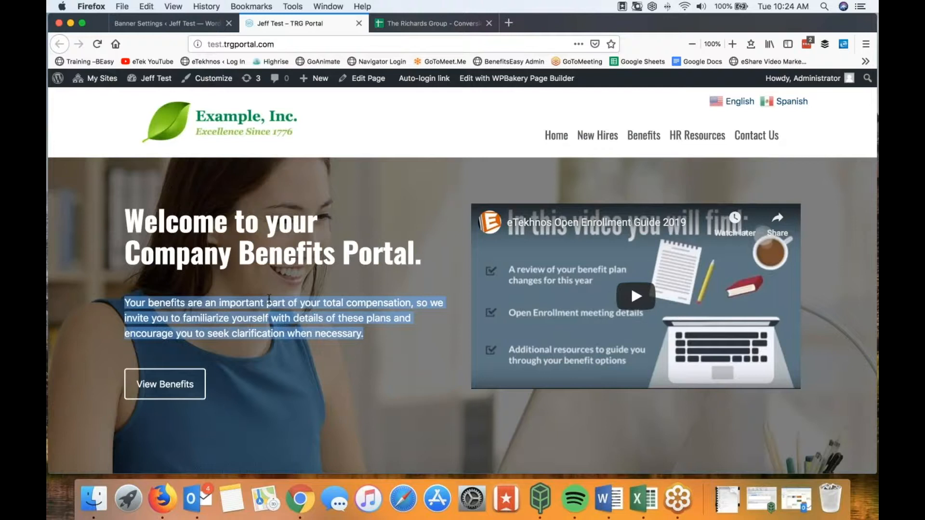
pyautogui.click(189, 29)
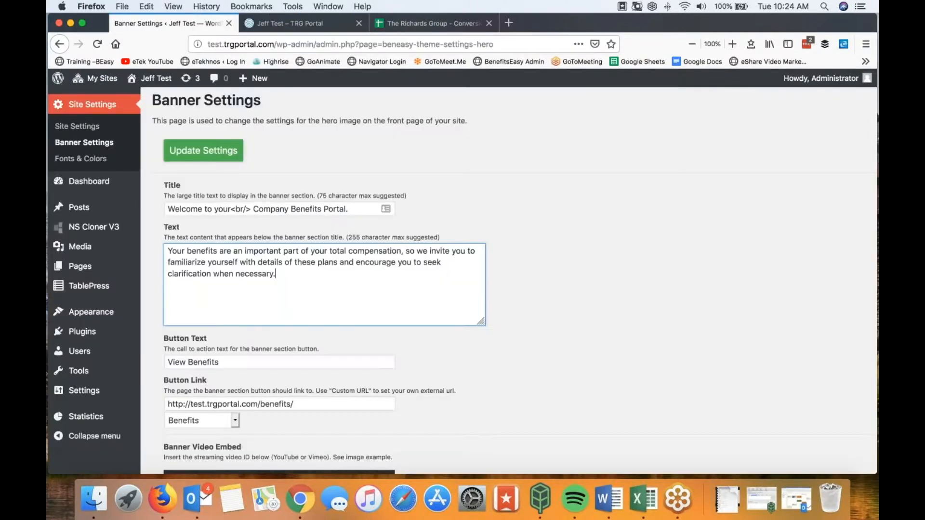
pyautogui.press('Tab')
pyautogui.scroll(-3, 584, 347)
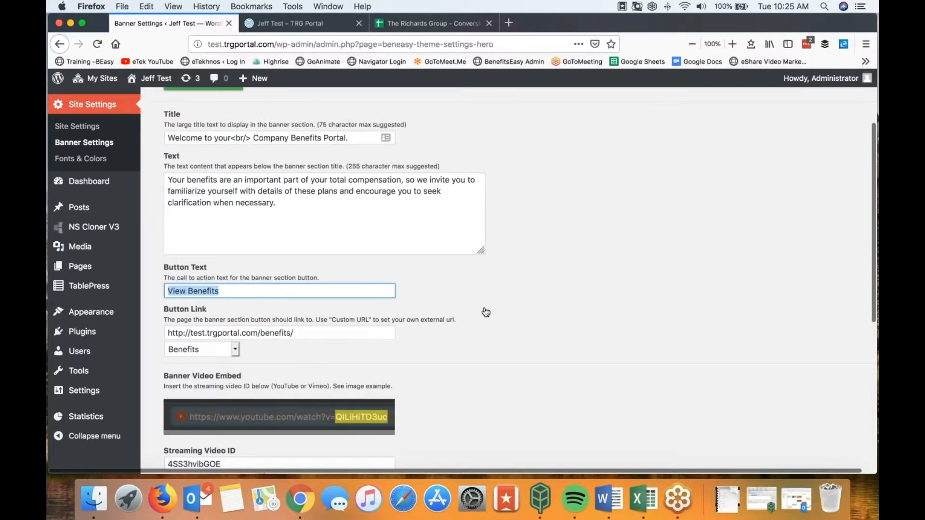
pyautogui.click(282, 27)
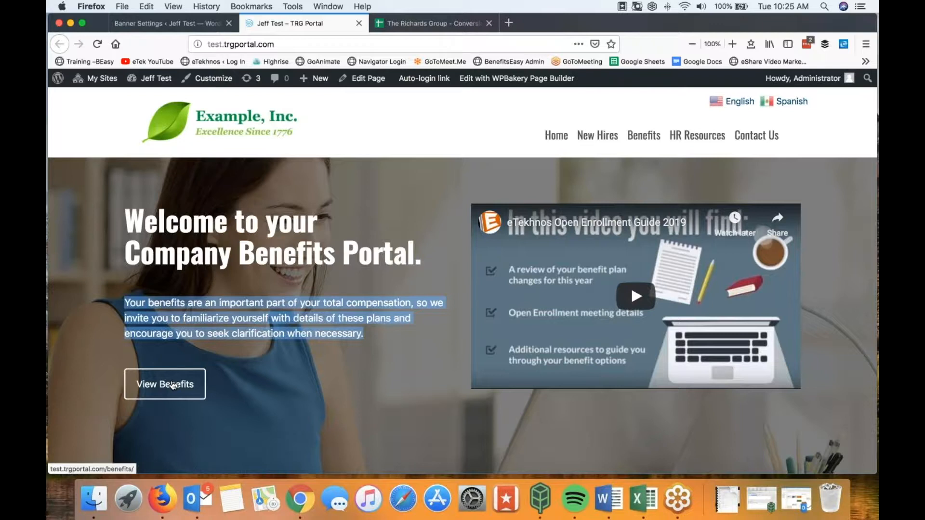
pyautogui.click(166, 23)
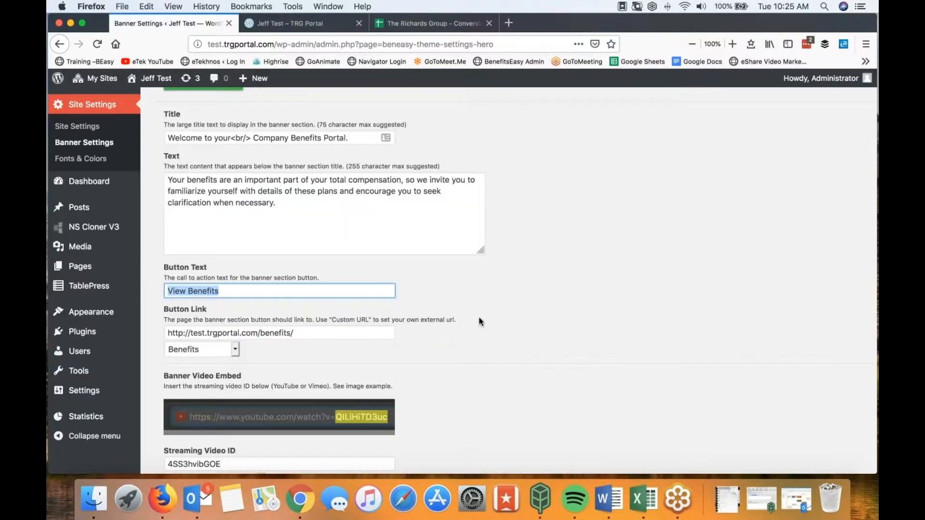
pyautogui.scroll(-5, 479, 317)
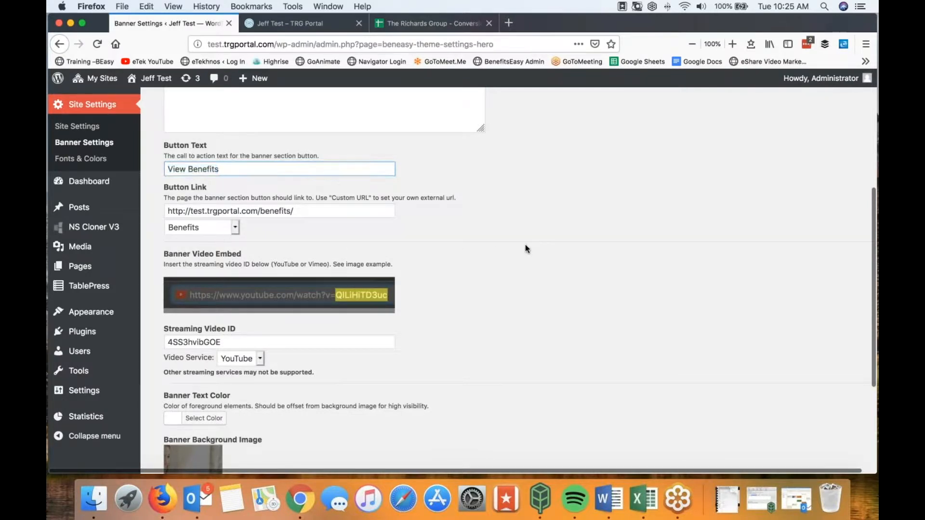
pyautogui.scroll(-3, 525, 246)
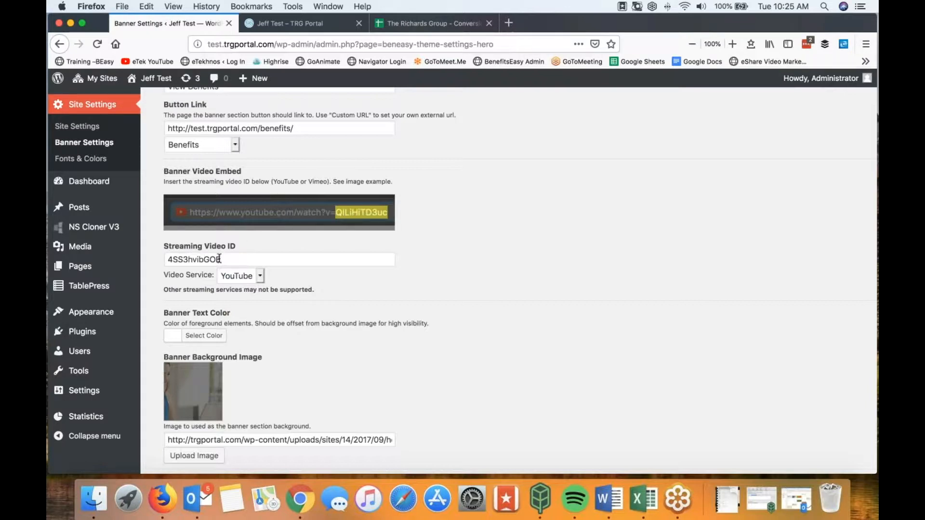
# Step: Clear the Streaming Video ID field and save the Banner Settings
pyautogui.moveTo(227, 259); pyautogui.dragTo(164, 259)
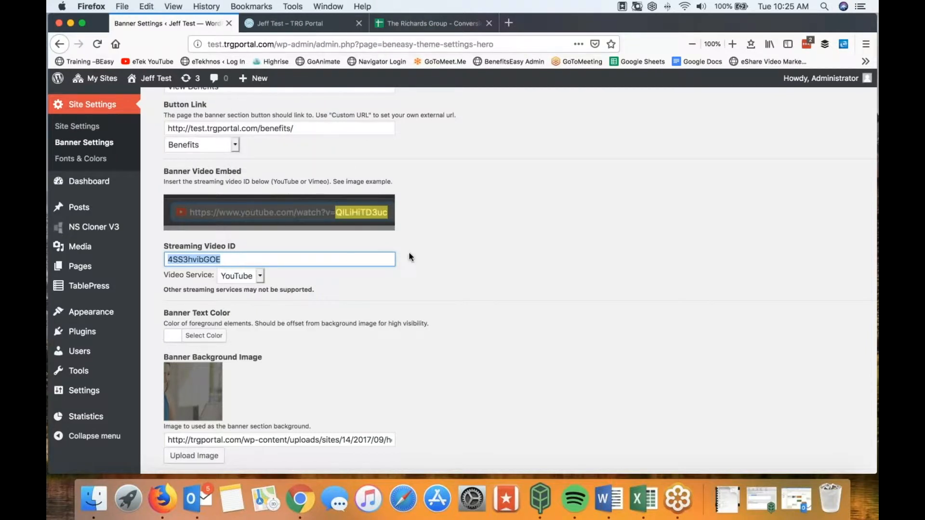
pyautogui.click(291, 21)
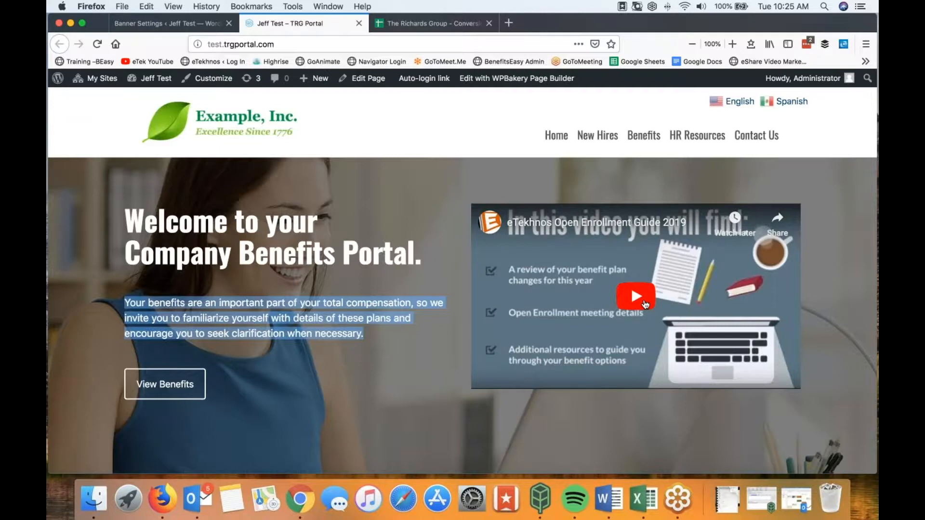
pyautogui.click(182, 28)
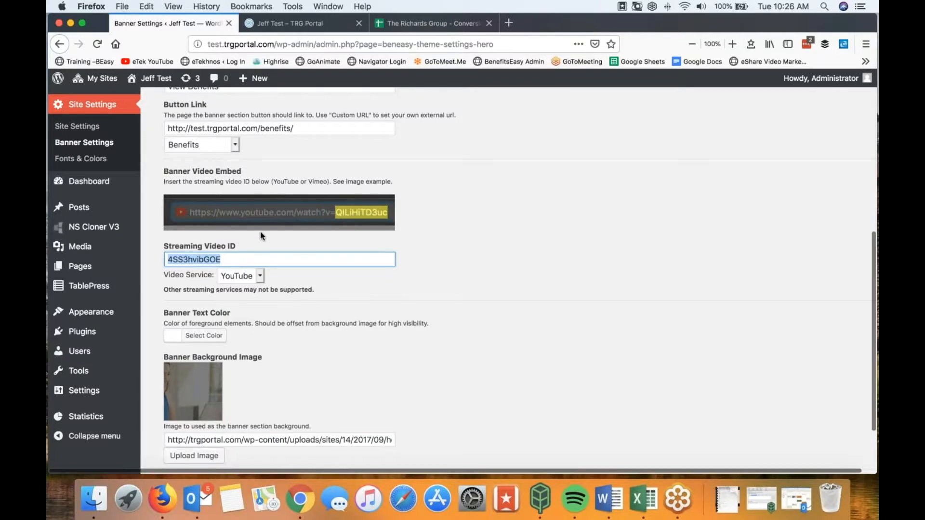
pyautogui.scroll(1, 251, 219)
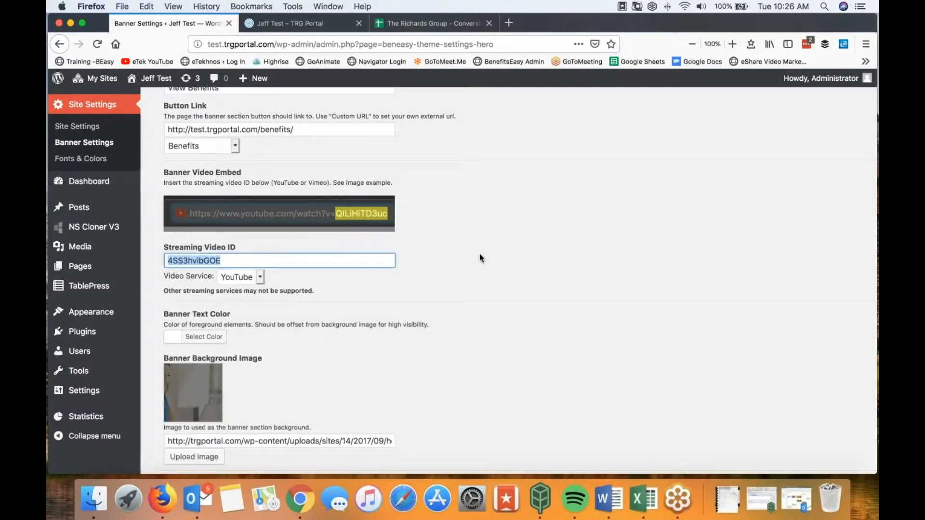
pyautogui.press('BackSpace')
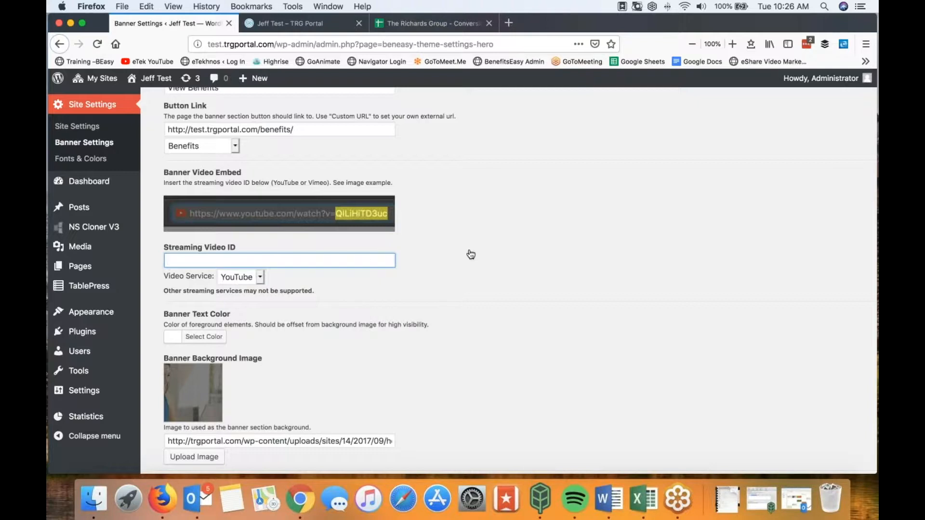
pyautogui.click(369, 259)
pyautogui.click(344, 243)
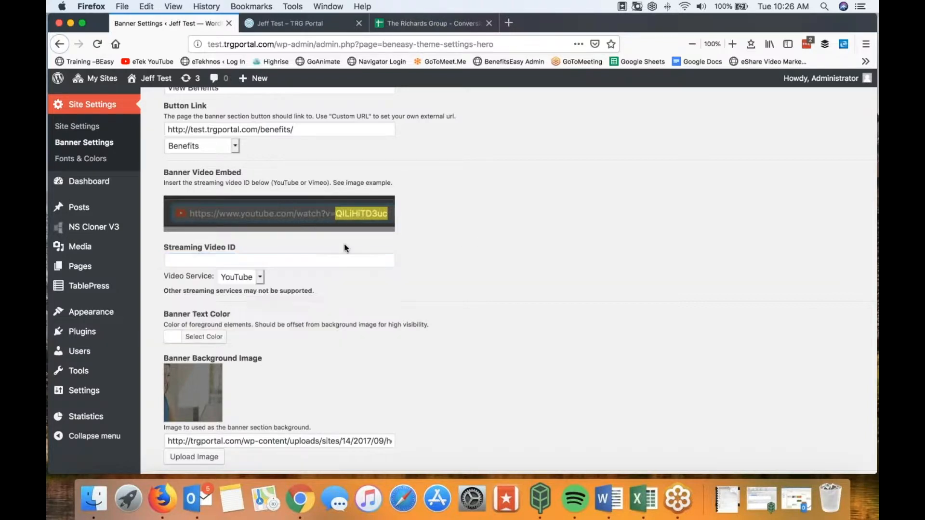
pyautogui.scroll(-3, 392, 304)
pyautogui.click(227, 423)
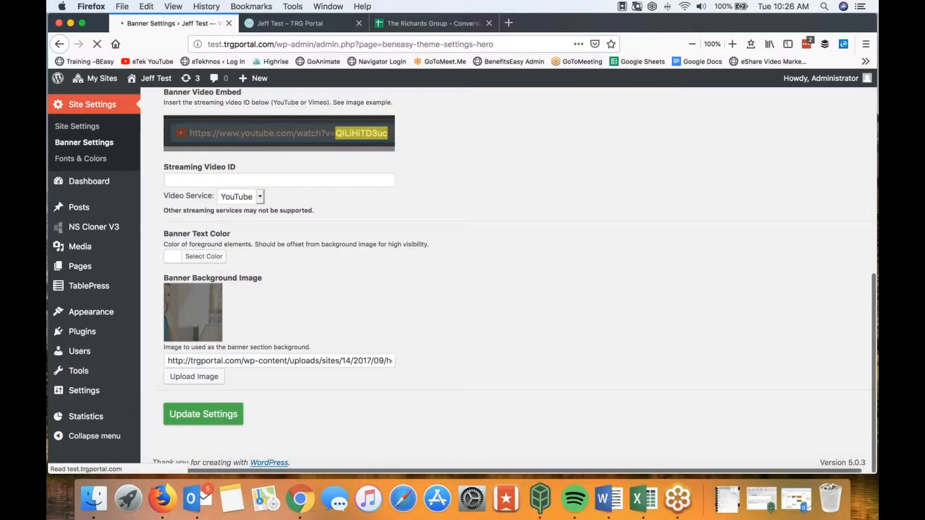
# Step: Reload the portal homepage to confirm the video is gone, then return to Banner Settings
pyautogui.click(278, 19)
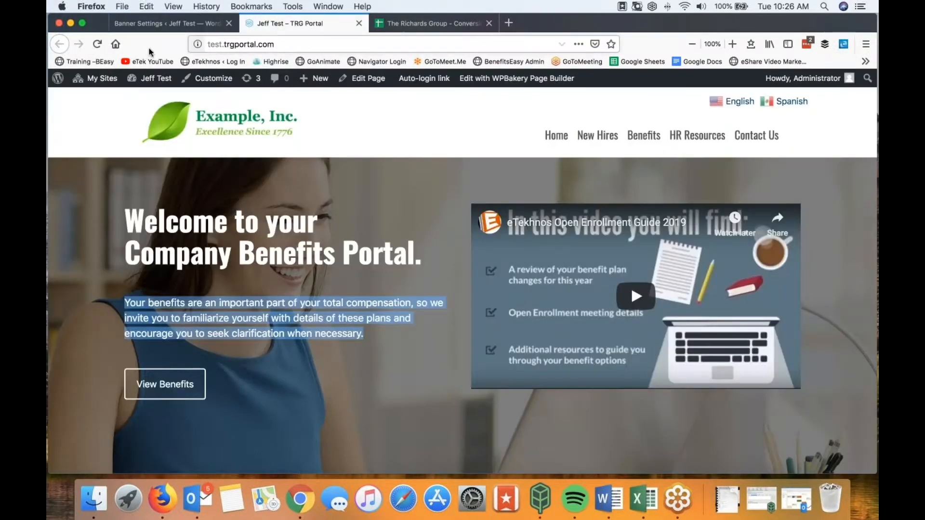
pyautogui.click(98, 43)
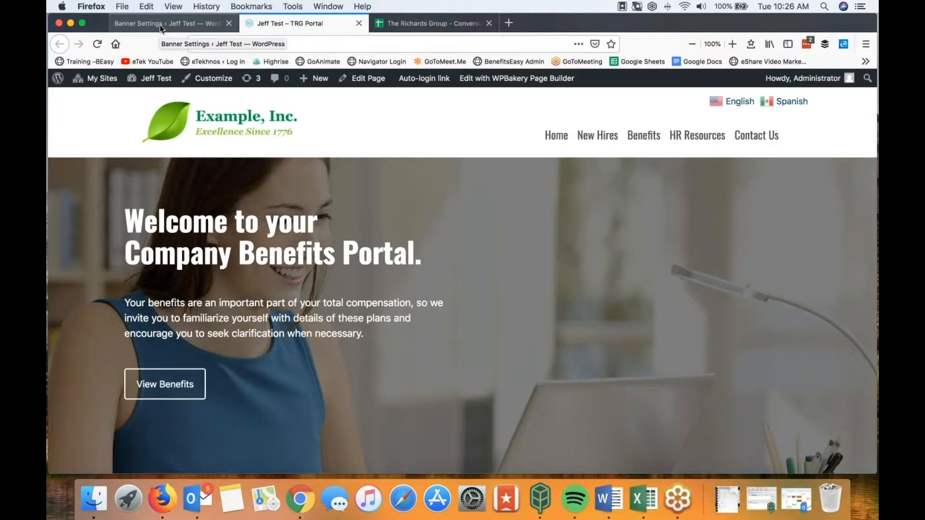
pyautogui.click(163, 24)
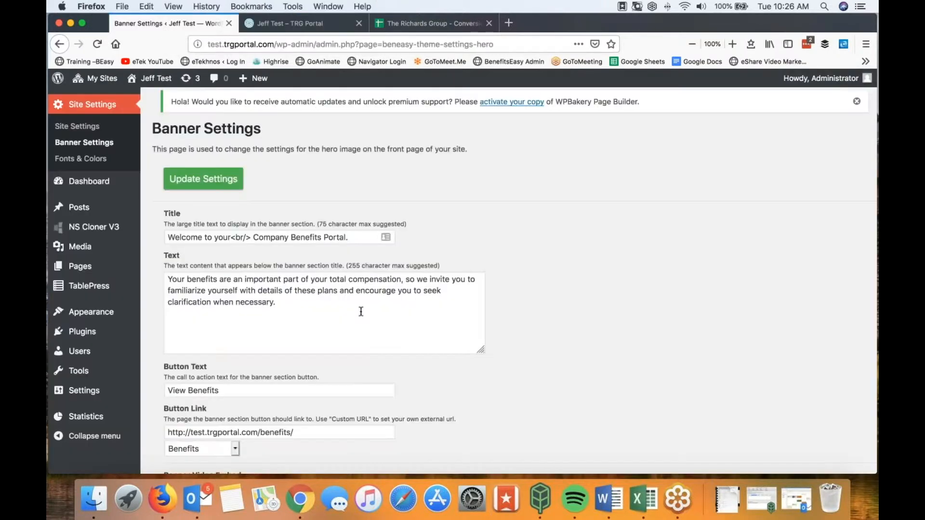
# Step: Set the conference-table photo from the Media Library as banner background and save
pyautogui.scroll(-10, 545, 337)
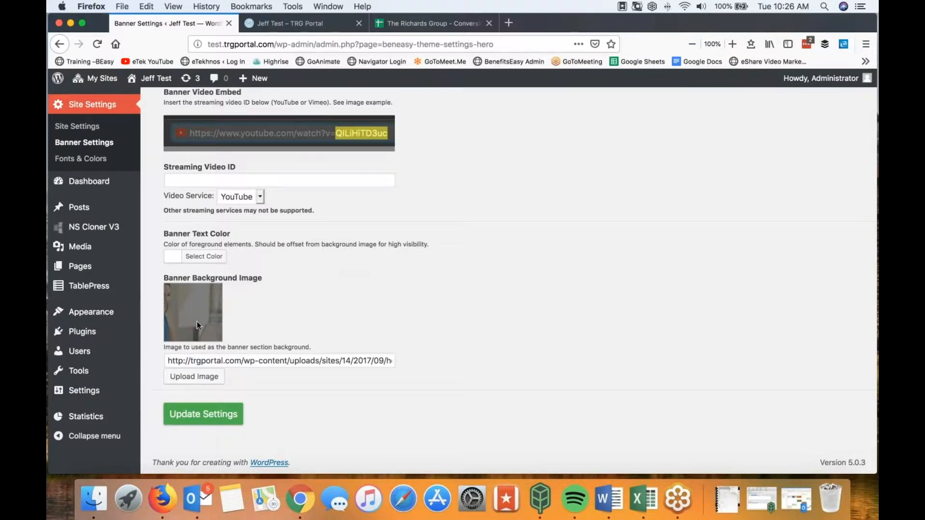
pyautogui.click(193, 377)
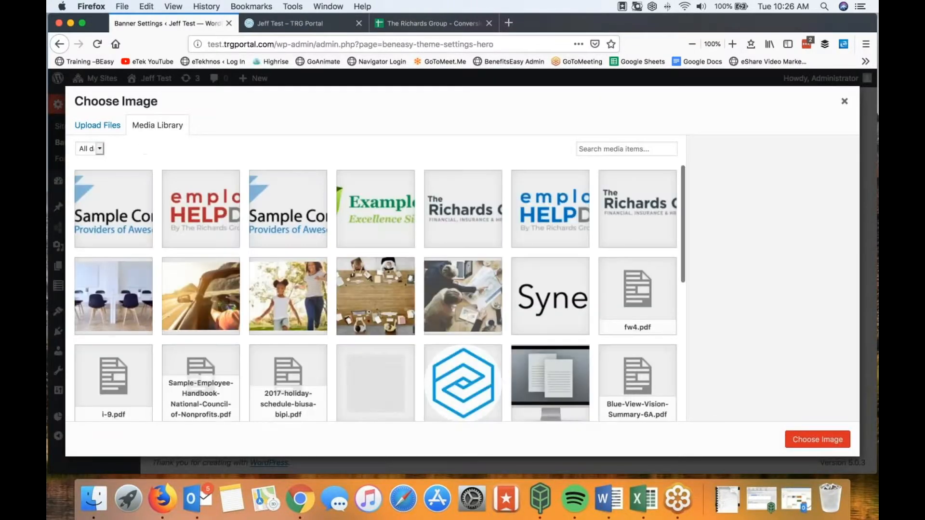
pyautogui.click(382, 302)
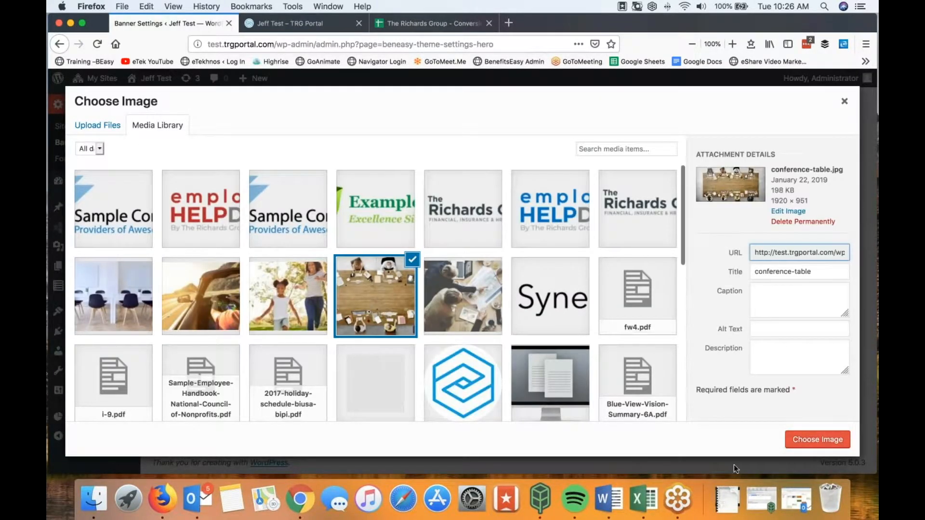
pyautogui.click(818, 440)
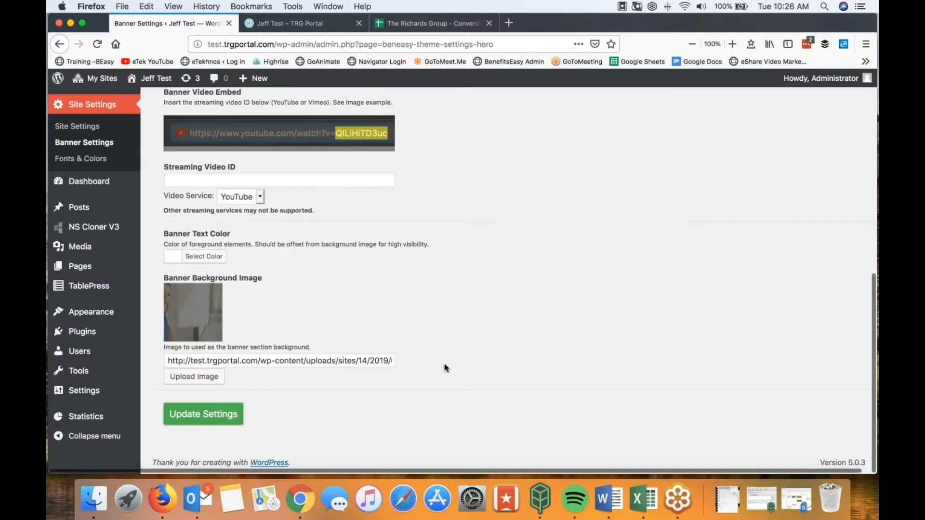
pyautogui.click(224, 413)
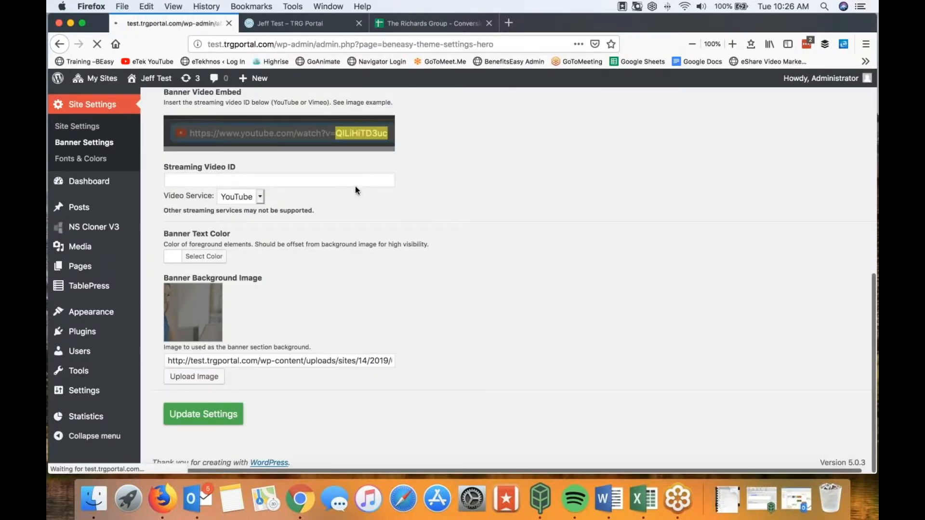
# Step: Reload the portal homepage to view the new background, then return to Banner Settings
pyautogui.click(291, 25)
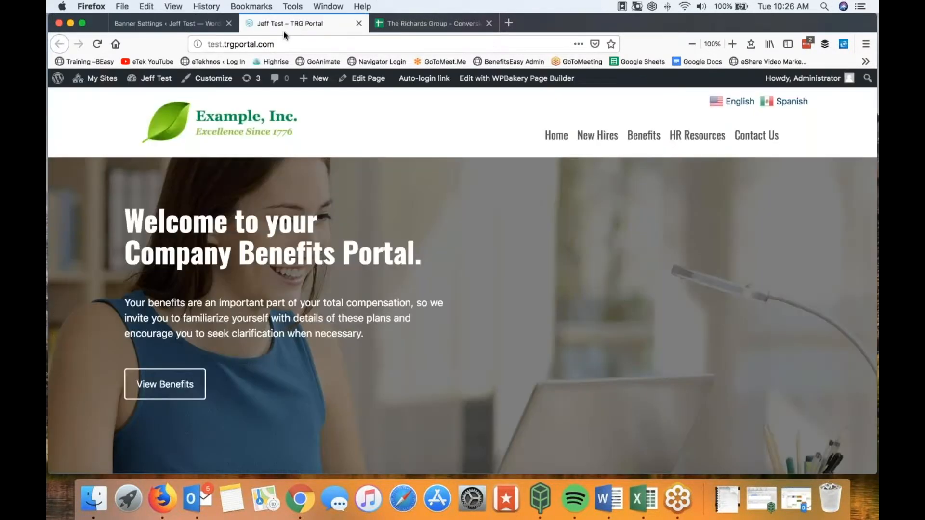
pyautogui.click(98, 46)
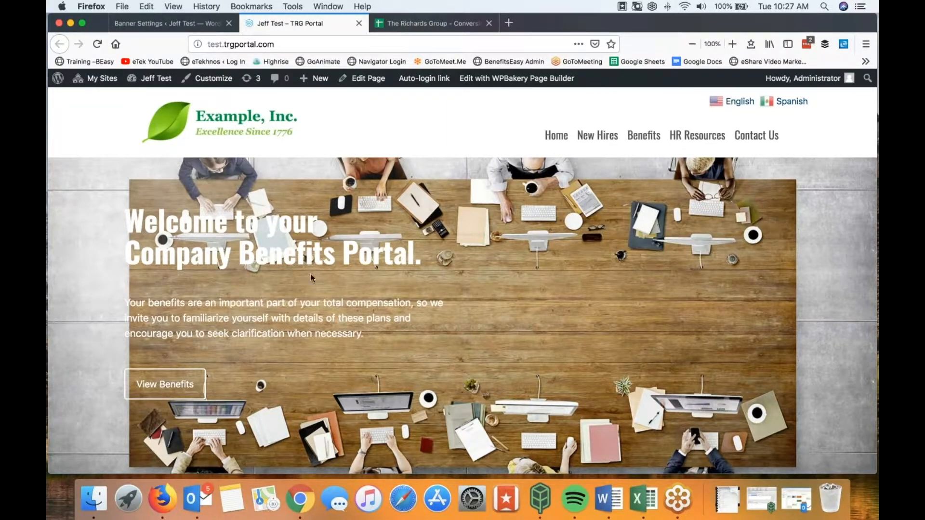
pyautogui.click(164, 23)
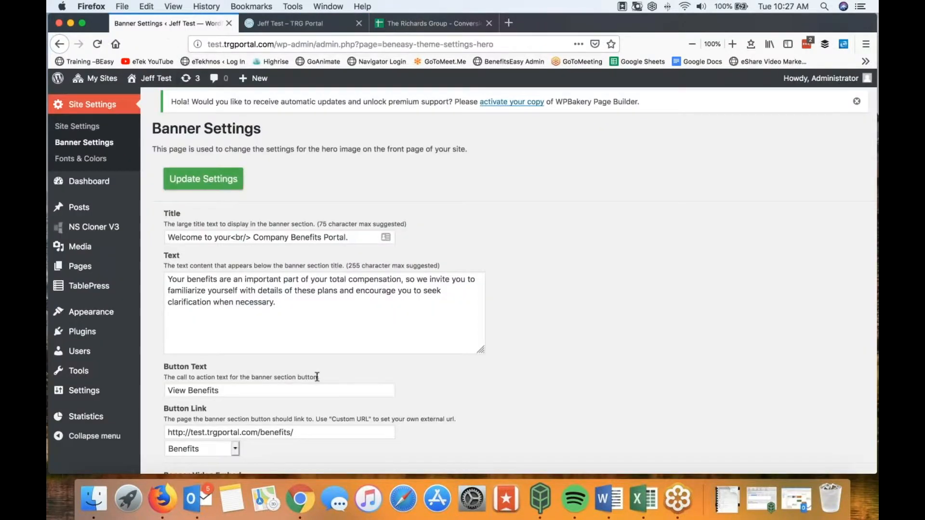
# Step: Set the banner text colour to black and save the Banner Settings
pyautogui.scroll(-10, 317, 377)
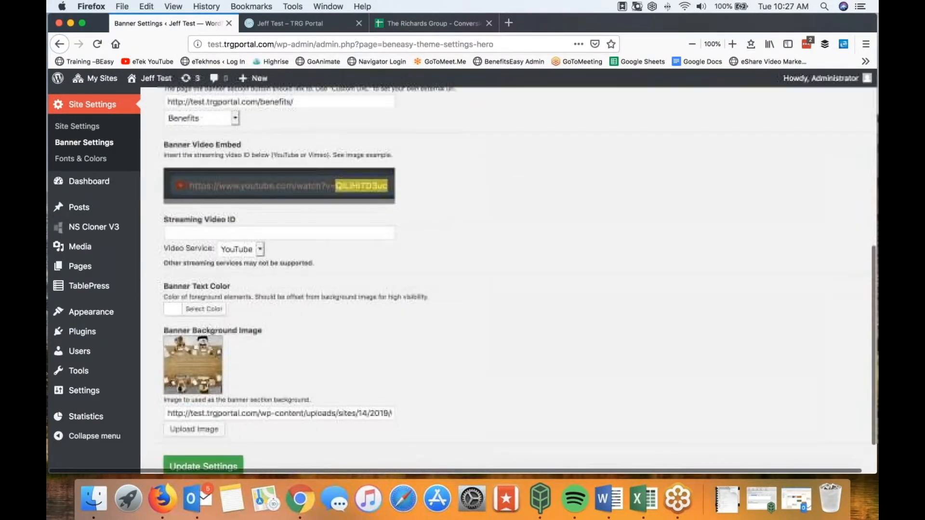
pyautogui.click(198, 310)
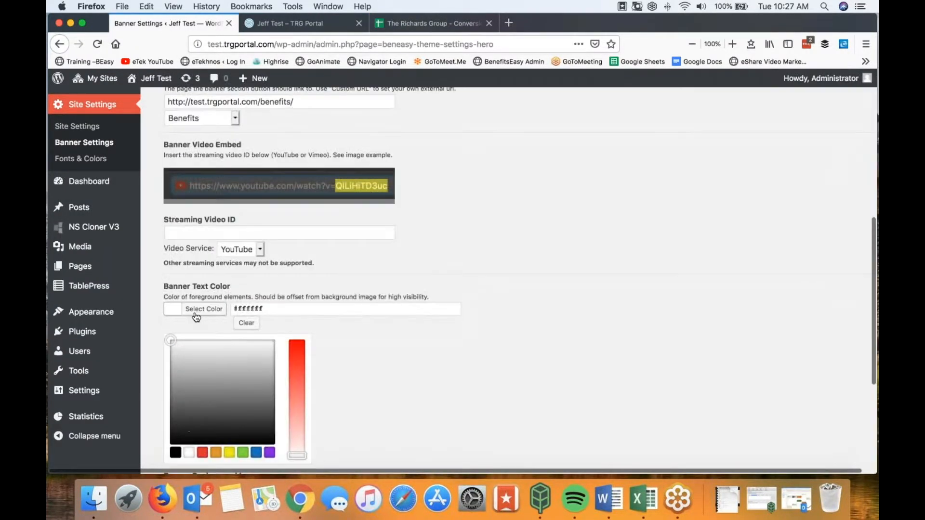
pyautogui.click(176, 454)
pyautogui.scroll(-5, 372, 414)
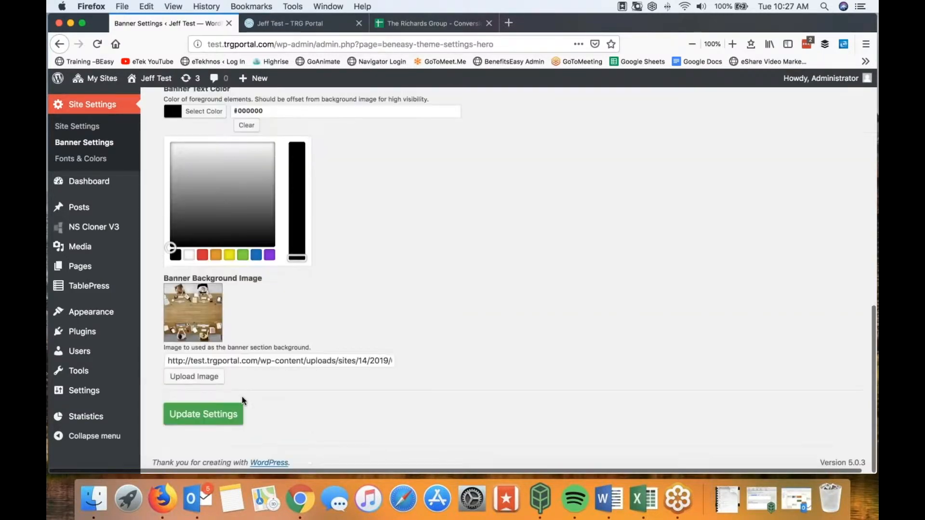
pyautogui.click(212, 412)
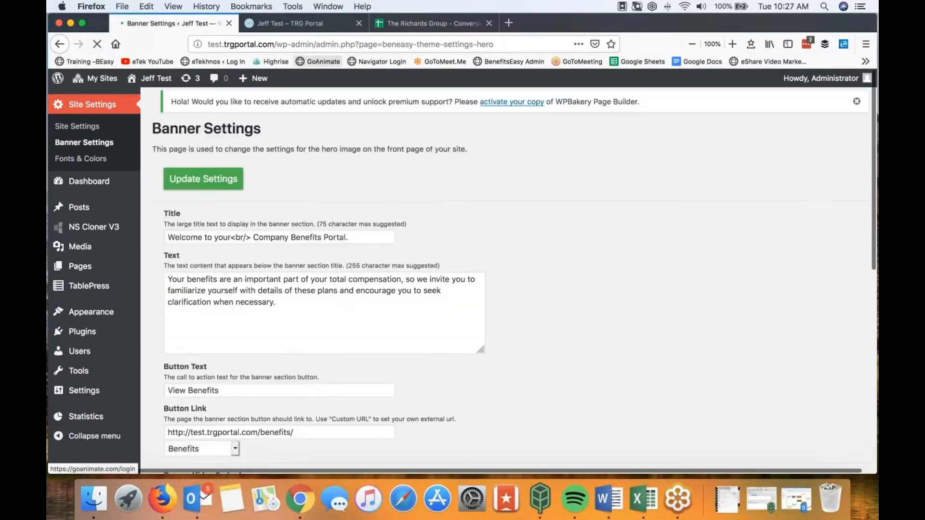
# Step: Reload the portal homepage to check the black text, then return to Banner Settings
pyautogui.click(288, 24)
pyautogui.click(97, 44)
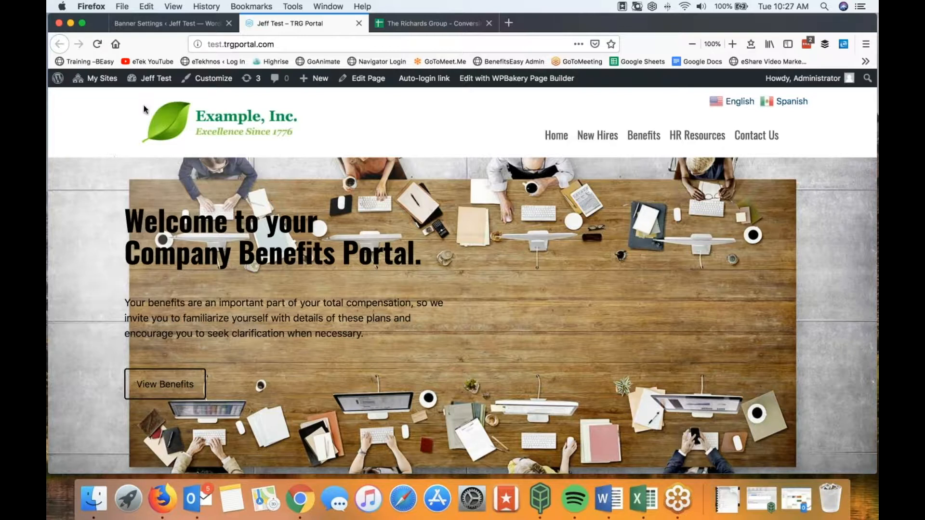
pyautogui.click(175, 24)
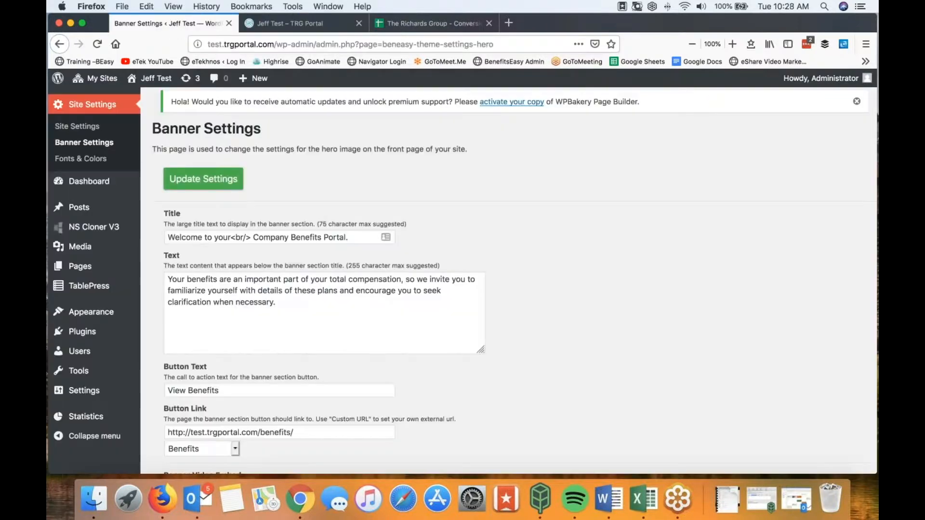
pyautogui.scroll(-15, 543, 340)
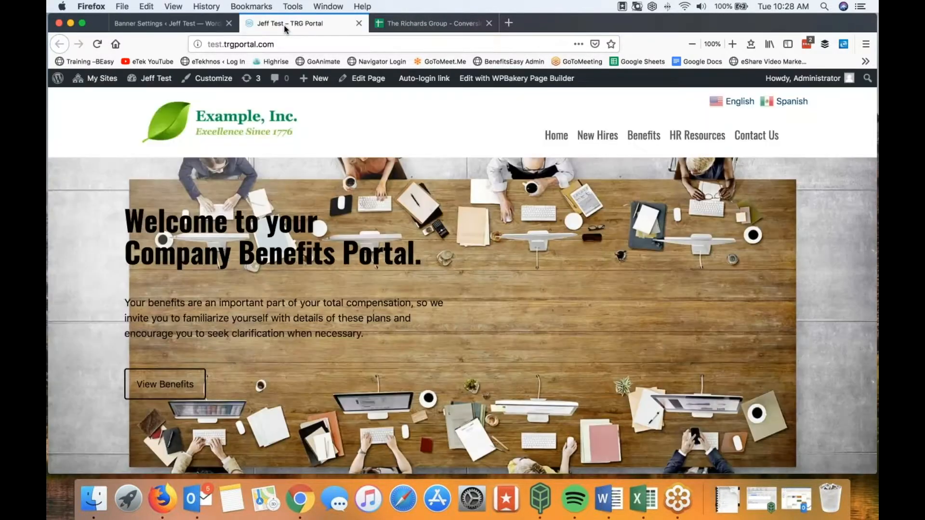
pyautogui.click(289, 24)
pyautogui.click(184, 25)
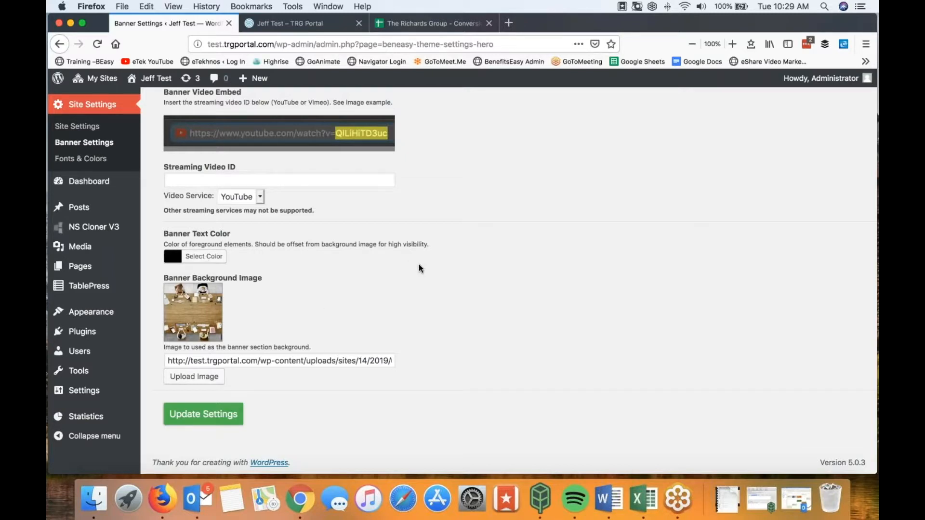
pyautogui.scroll(3, 419, 268)
pyautogui.scroll(6, 490, 316)
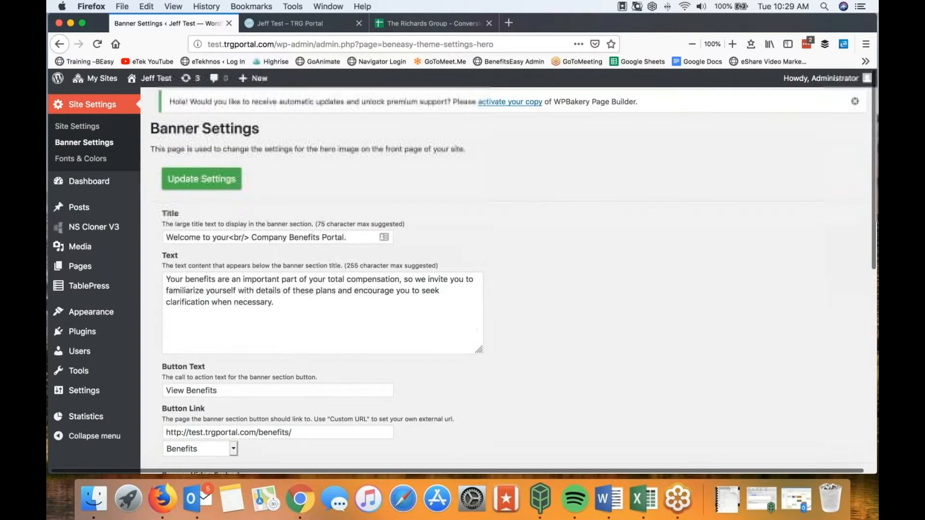
# Step: Open the Fonts & Colors settings page under Site Settings
pyautogui.click(72, 158)
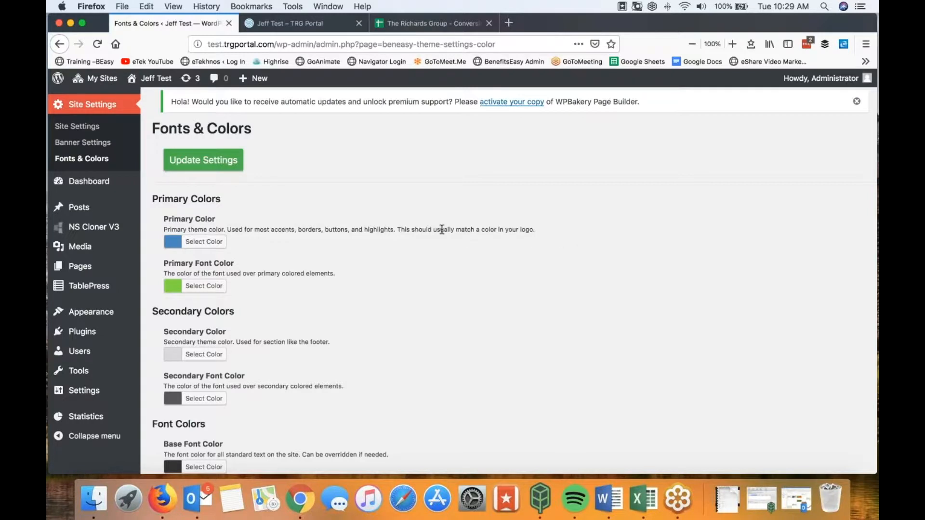
pyautogui.scroll(-2, 451, 249)
pyautogui.scroll(2, 435, 186)
# Step: Scroll the portal homepage down to its three benefit cards
pyautogui.click(293, 23)
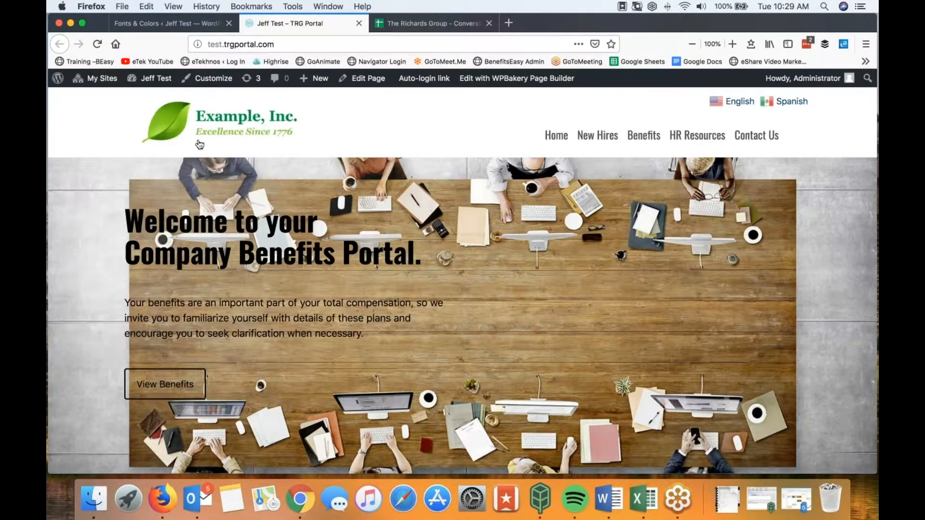
pyautogui.scroll(-5, 234, 144)
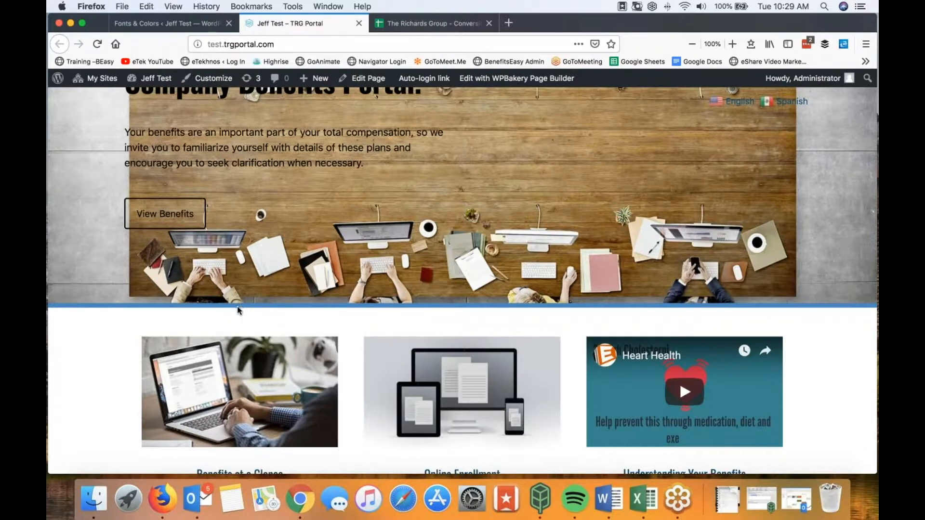
pyautogui.scroll(-4, 150, 314)
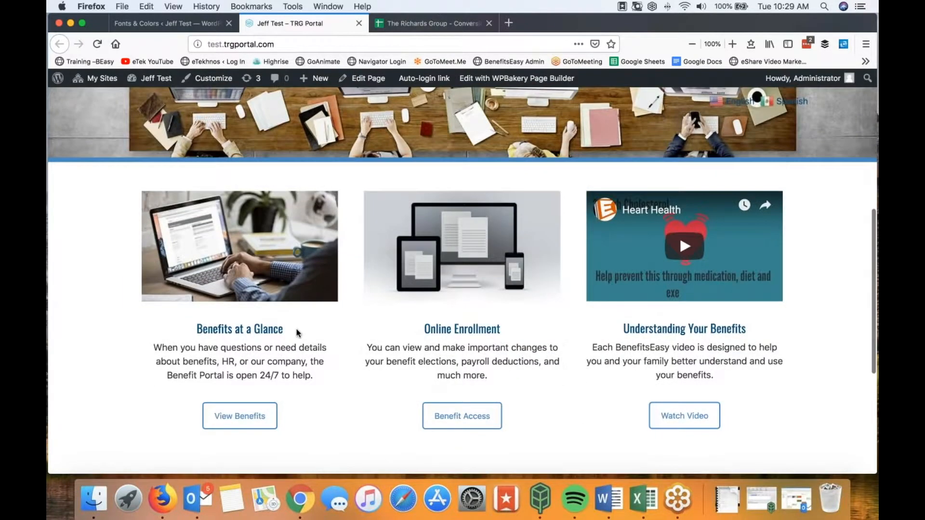
# Step: Change the Primary Color on Fonts & Colors from #4ec95c to green #34c945
pyautogui.moveTo(294, 333); pyautogui.dragTo(188, 329)
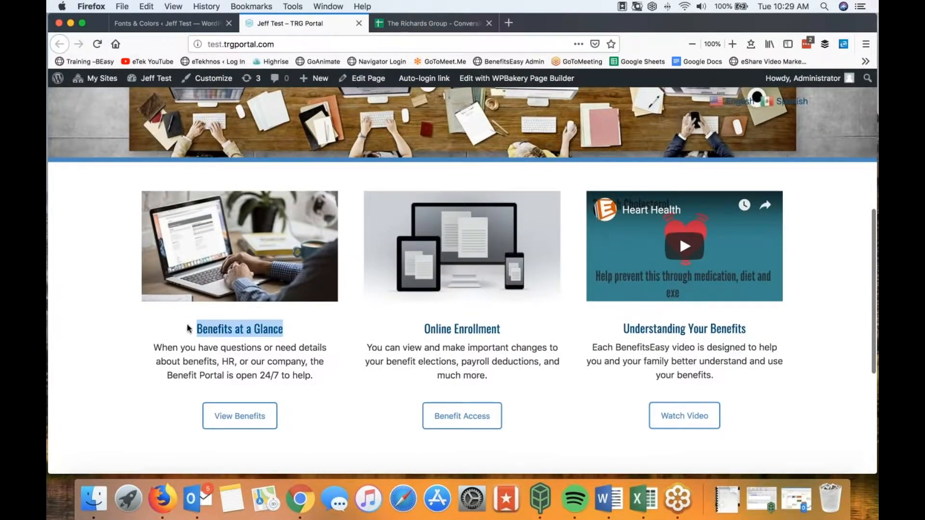
pyautogui.click(175, 27)
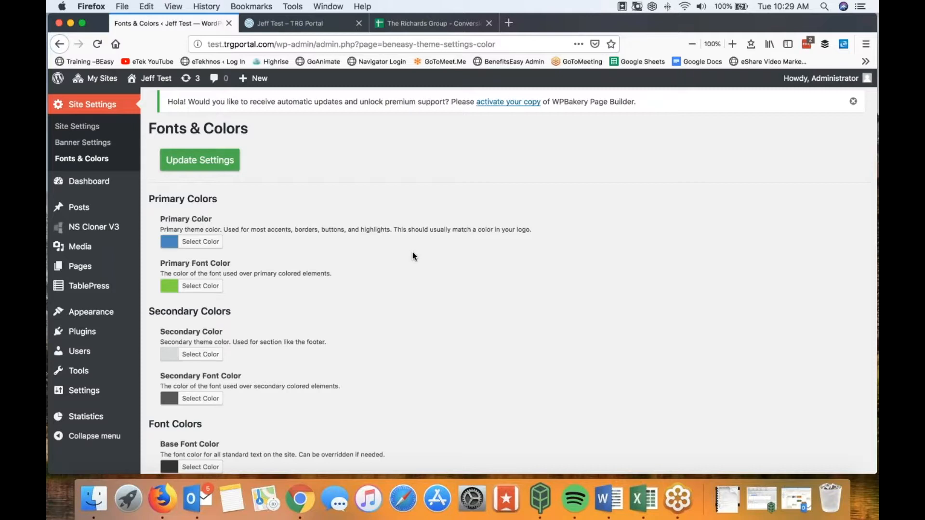
pyautogui.click(205, 242)
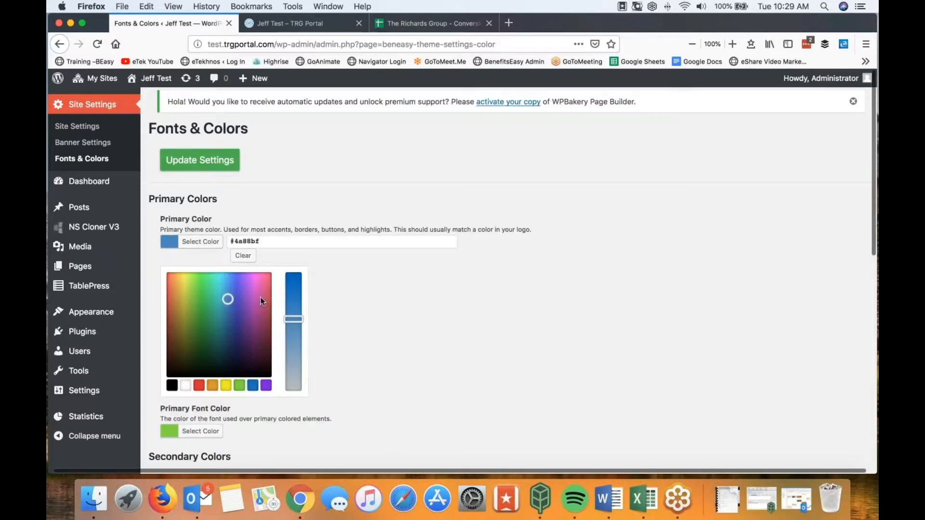
pyautogui.click(204, 295)
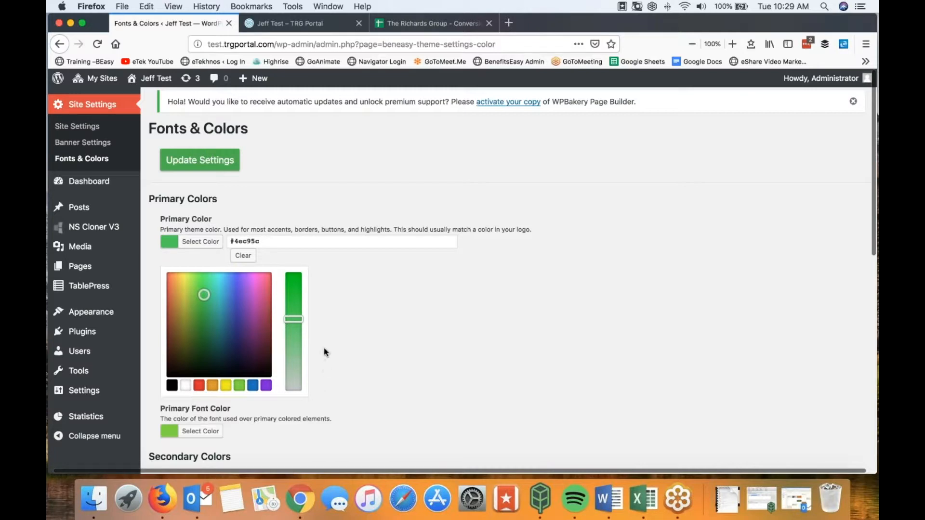
pyautogui.tripleClick(260, 241)
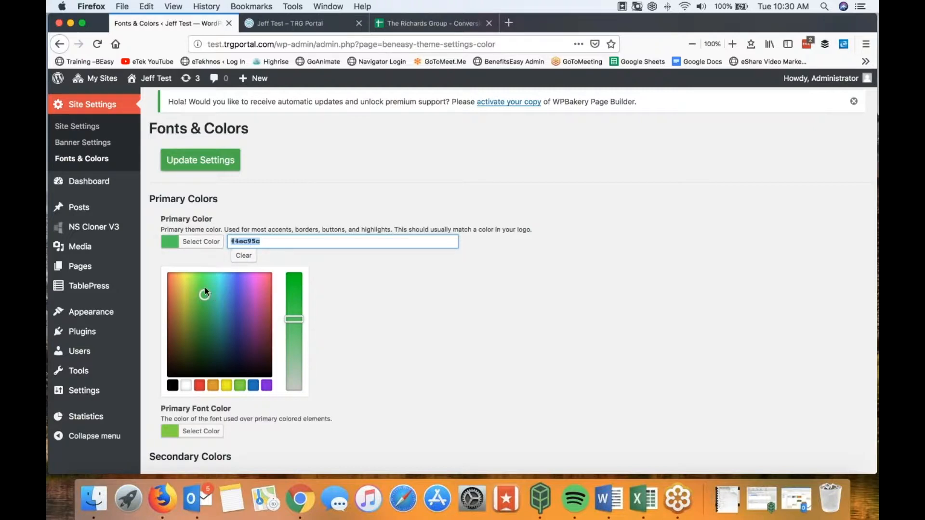
pyautogui.moveTo(296, 323)
pyautogui.mouseDown()
pyautogui.moveTo(295, 297)
pyautogui.moveTo(295, 304)
pyautogui.mouseUp()
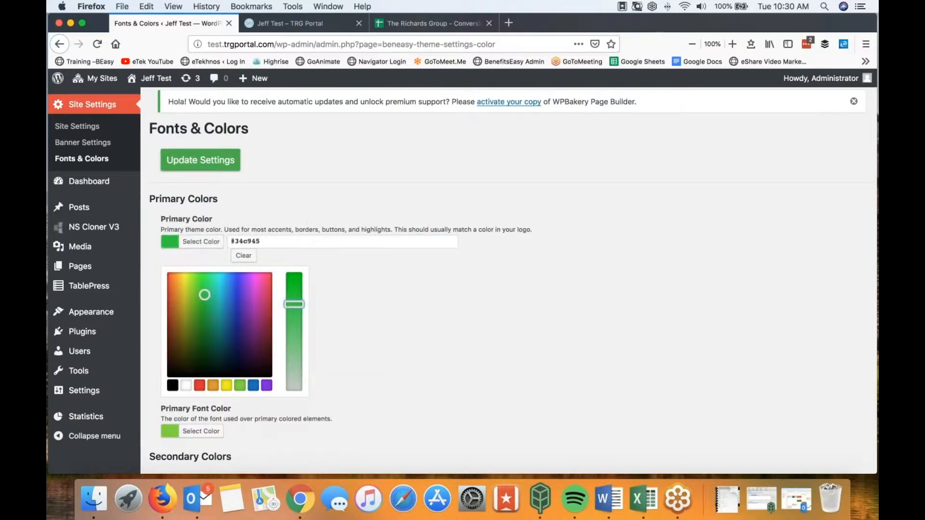
pyautogui.click(196, 247)
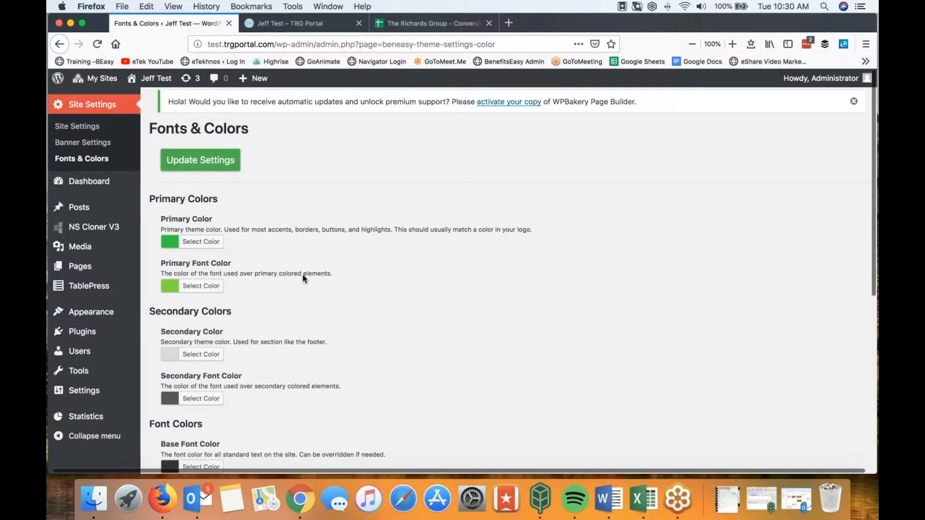
pyautogui.click(274, 21)
pyautogui.click(97, 44)
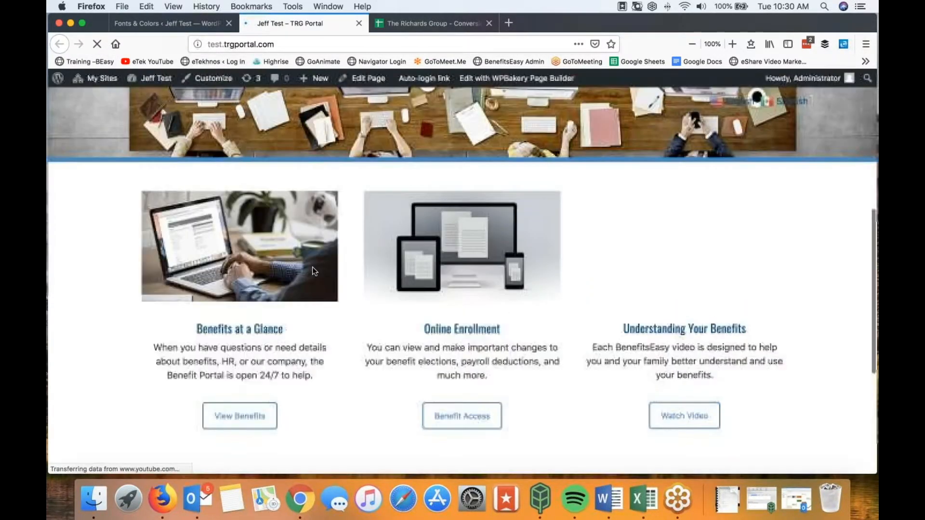
pyautogui.click(158, 27)
pyautogui.scroll(-10, 351, 263)
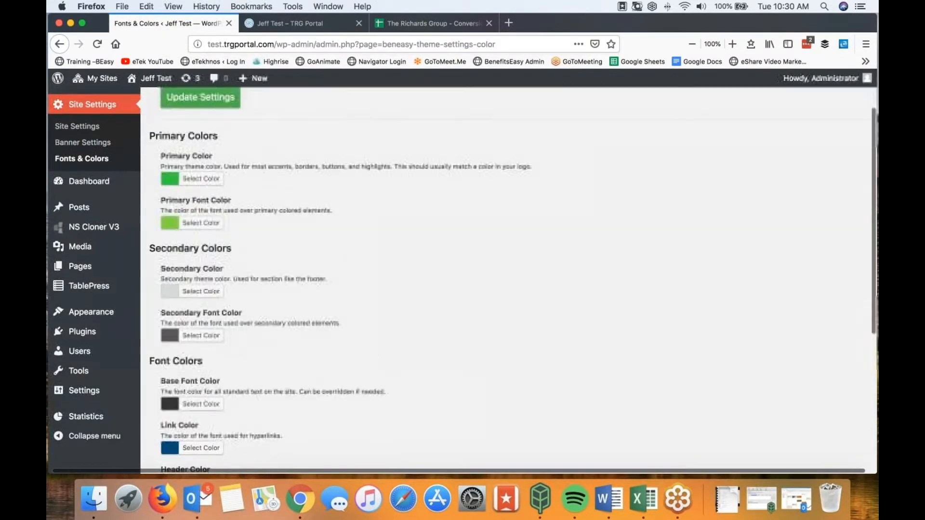
pyautogui.click(215, 410)
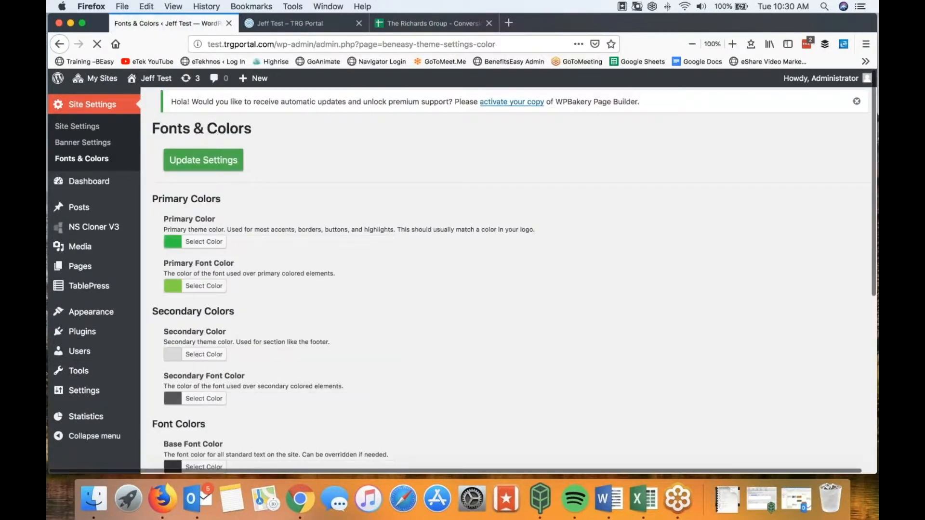
pyautogui.click(298, 23)
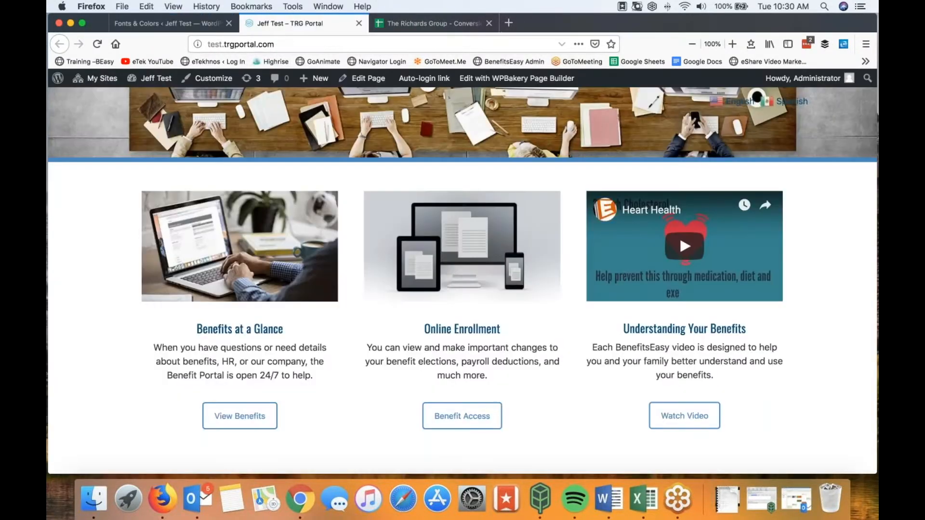
pyautogui.click(97, 45)
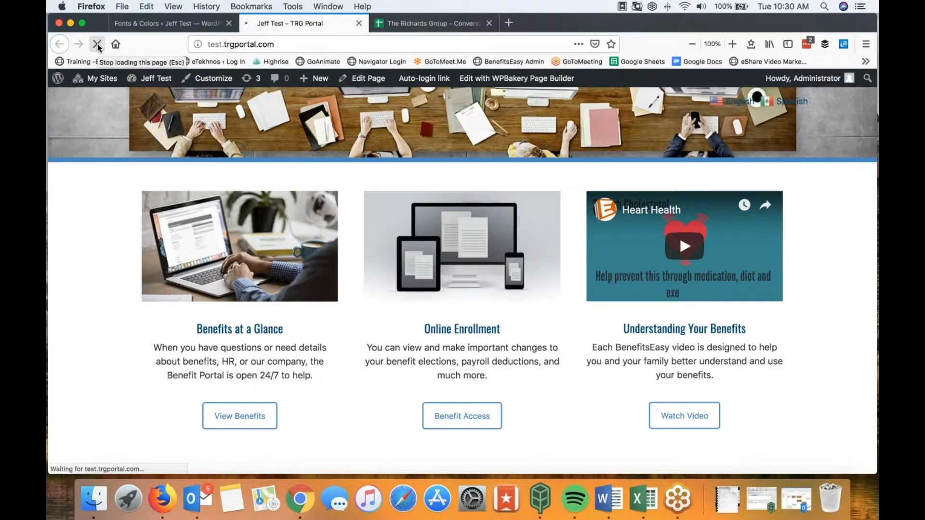
pyautogui.scroll(7, 77, 197)
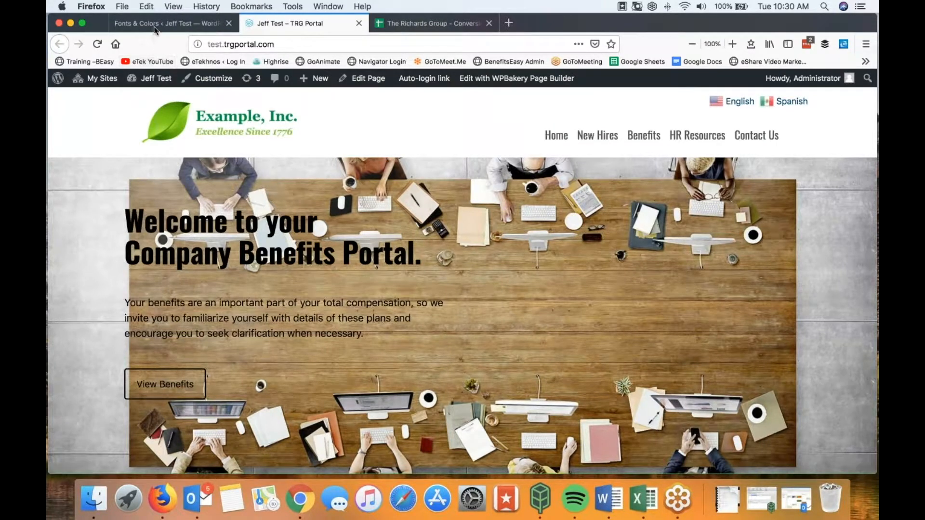
pyautogui.scroll(-5, 216, 189)
pyautogui.scroll(5, 216, 189)
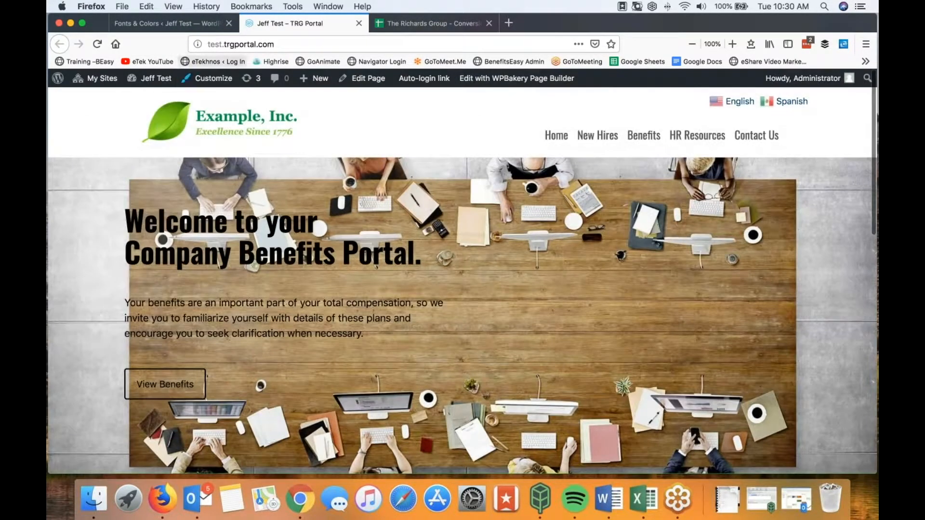
pyautogui.click(175, 26)
pyautogui.scroll(-5, 359, 318)
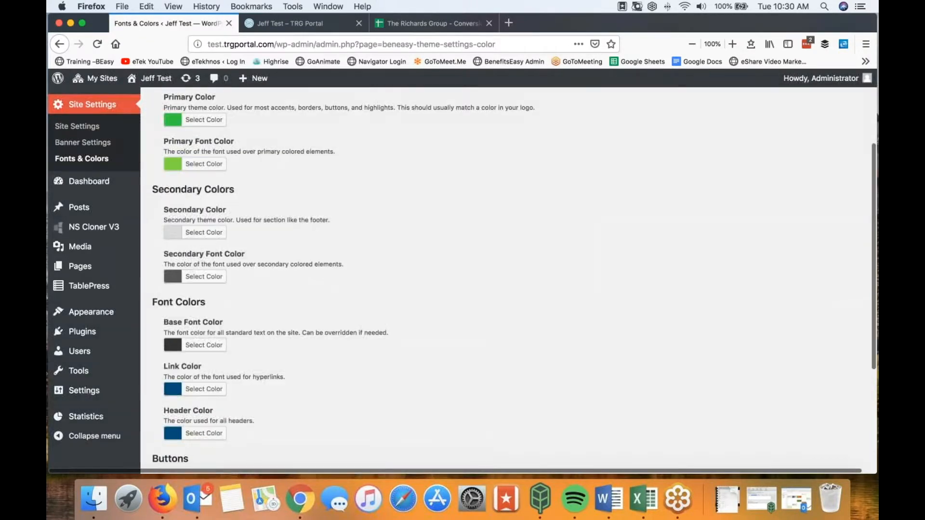
pyautogui.scroll(-4, 486, 285)
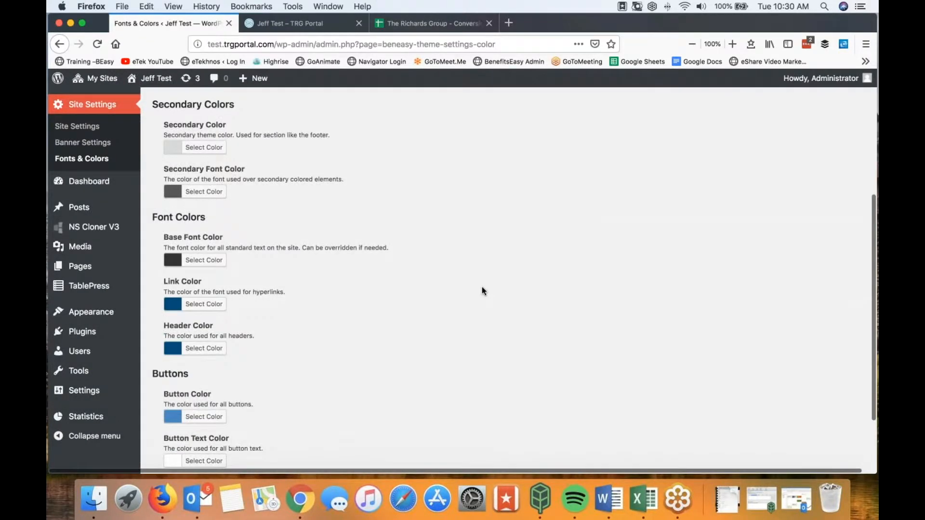
pyautogui.scroll(-4, 485, 284)
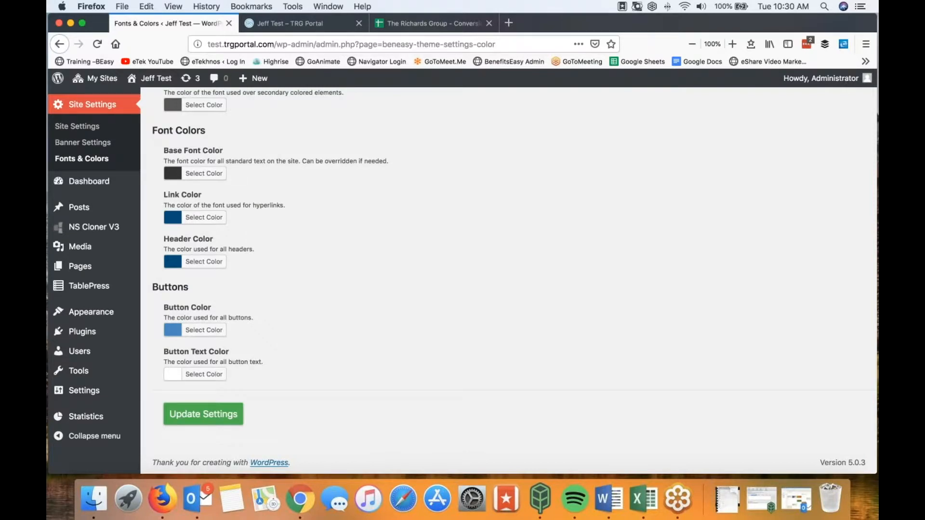
pyautogui.scroll(14, 337, 197)
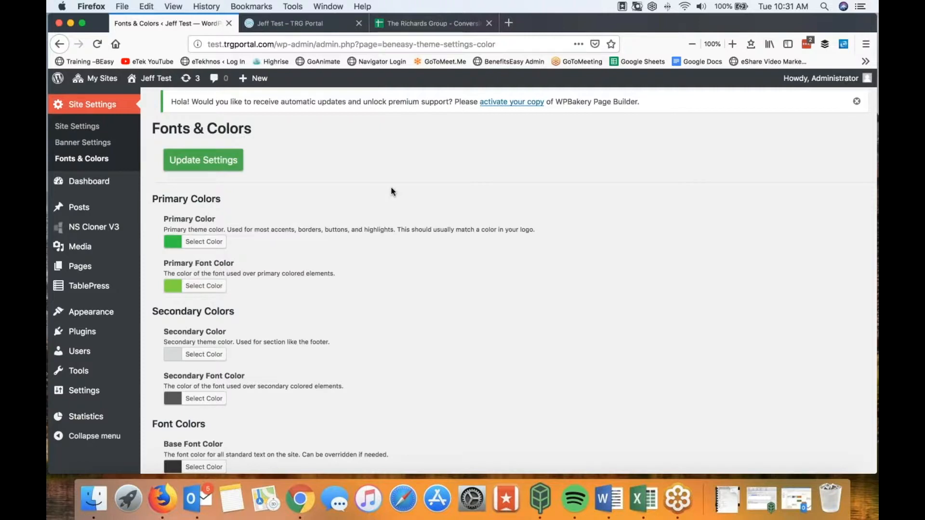
pyautogui.scroll(-6, 388, 185)
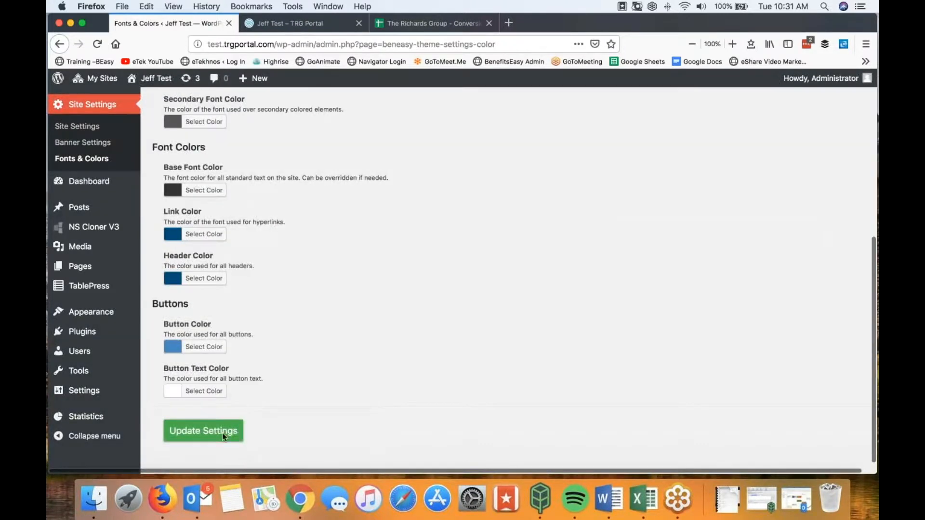
pyautogui.click(301, 24)
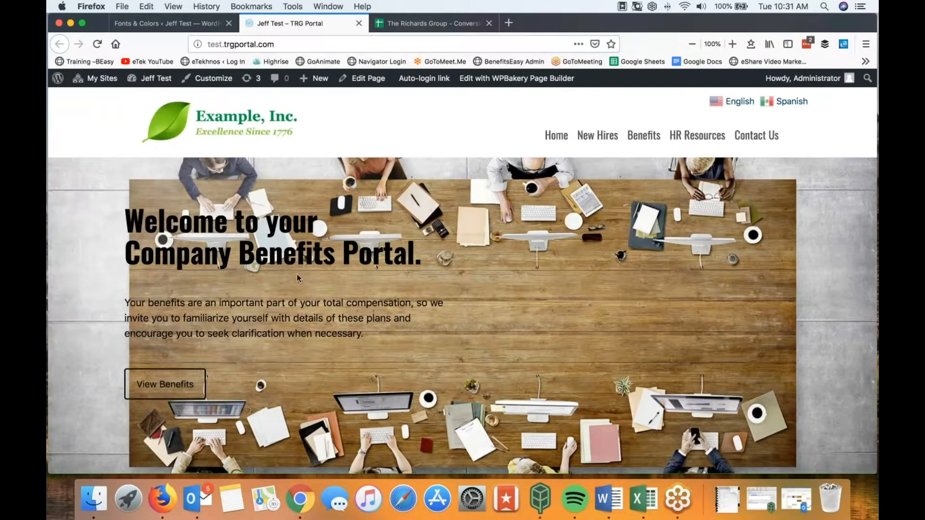
pyautogui.scroll(-5, 422, 267)
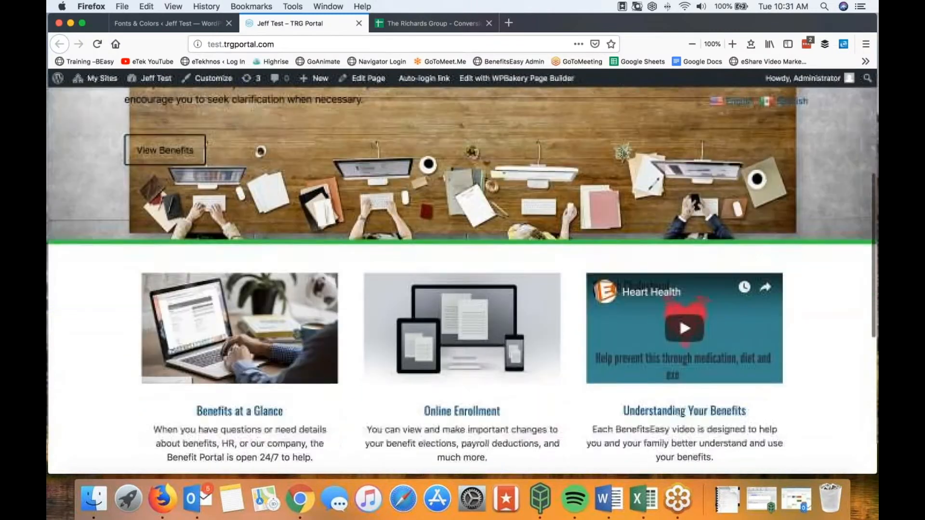
pyautogui.scroll(-2, 461, 202)
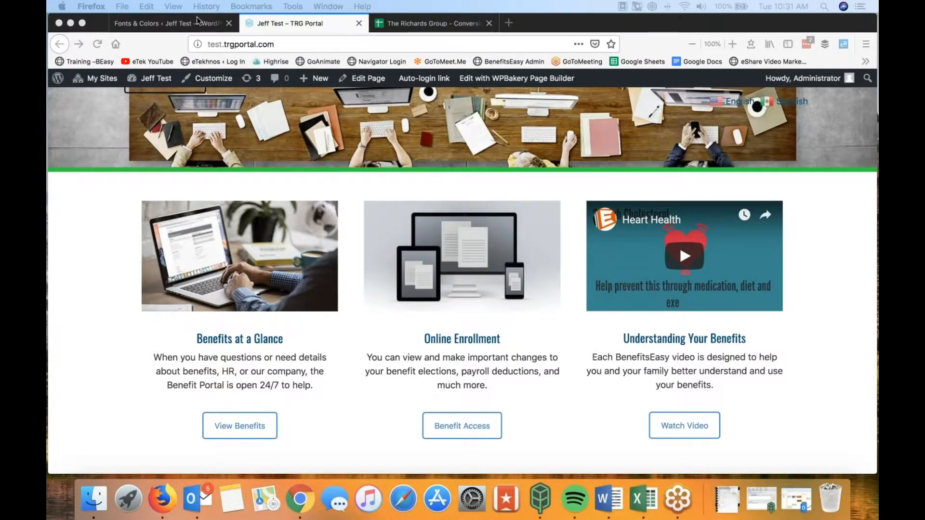
pyautogui.click(175, 21)
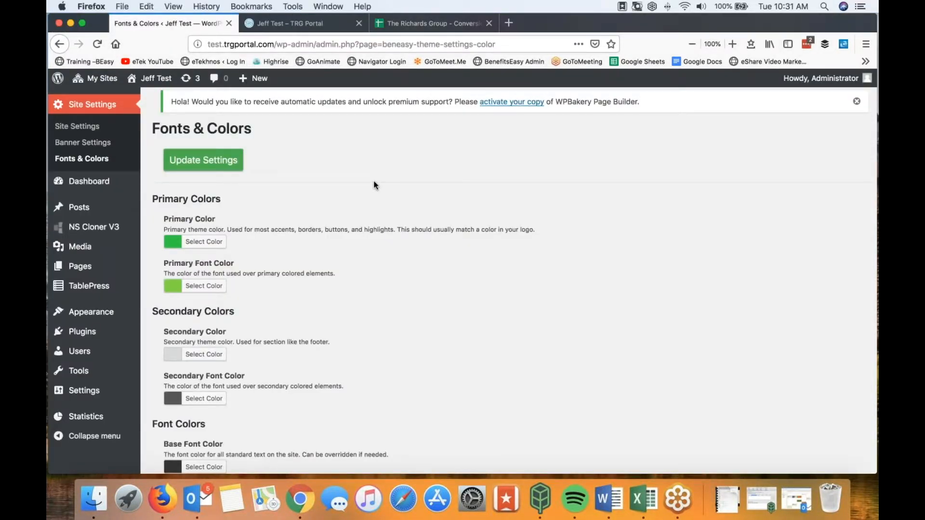
pyautogui.moveTo(80, 268)
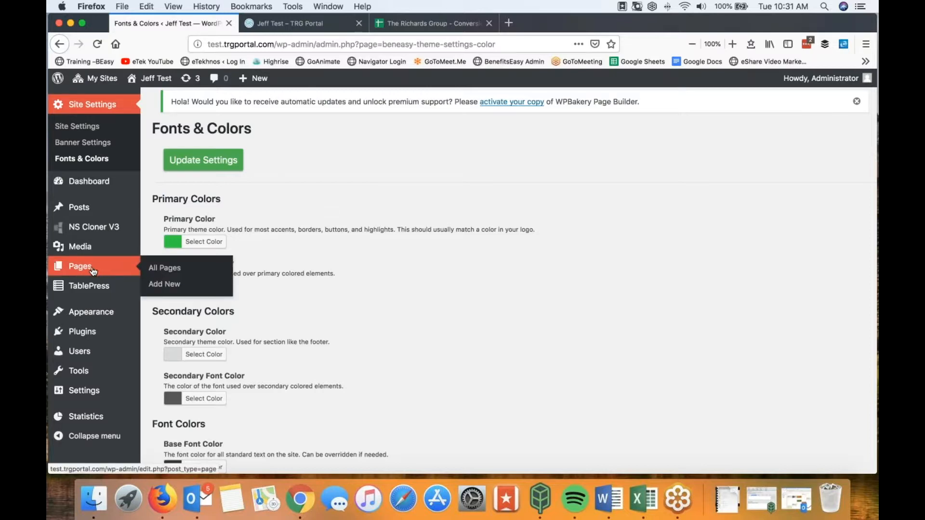
# Step: Open the Homepage from the Pages list in the Edit Page builder
pyautogui.click(80, 268)
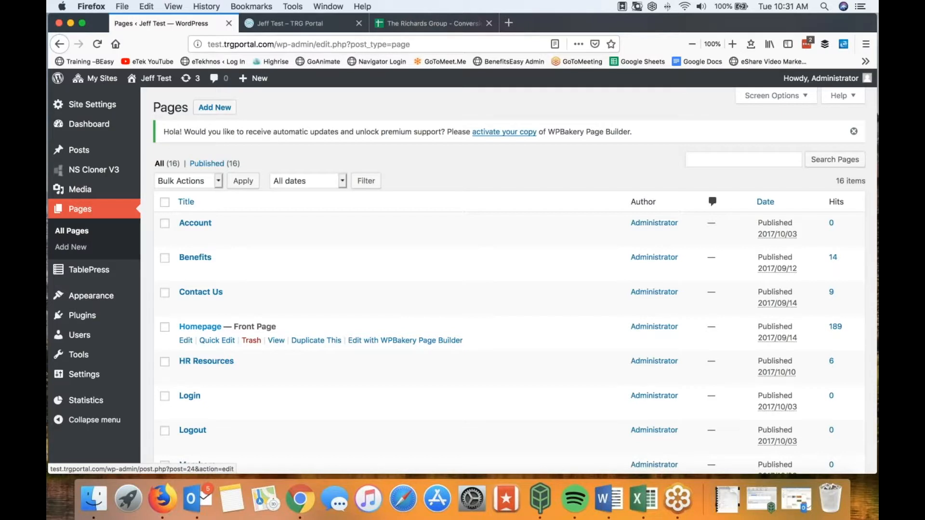
pyautogui.click(199, 328)
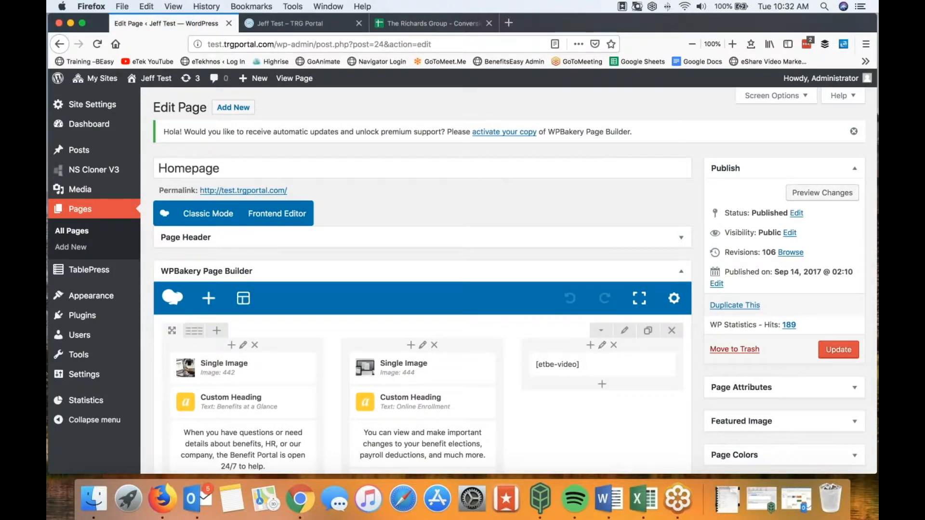
pyautogui.scroll(-2, 405, 238)
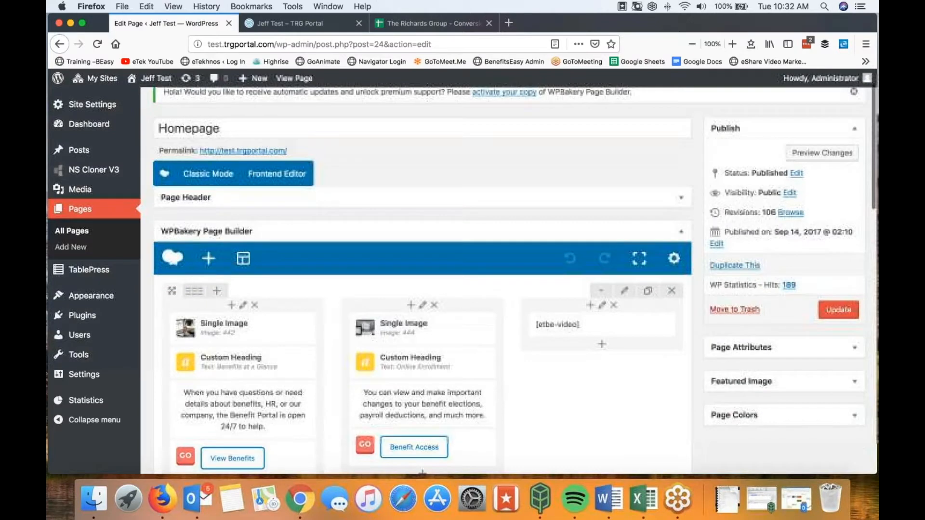
pyautogui.scroll(-5, 415, 224)
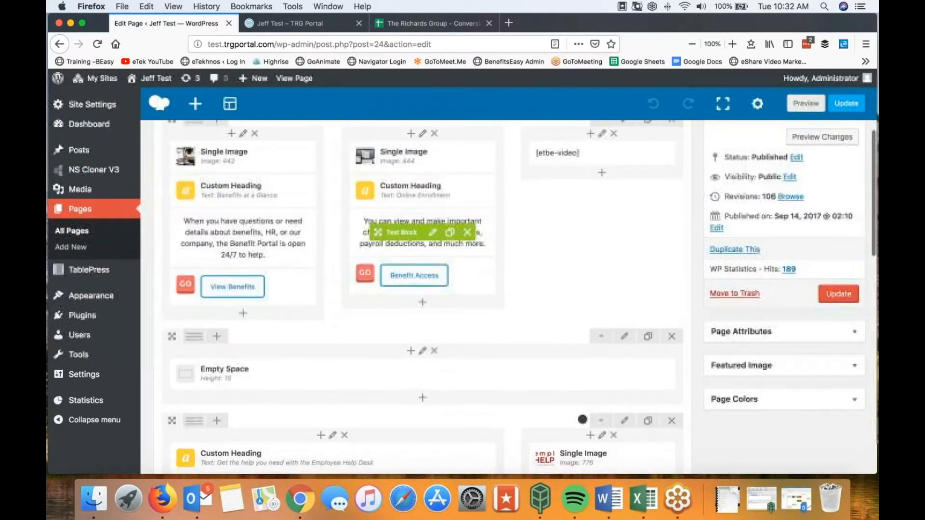
pyautogui.scroll(1, 378, 186)
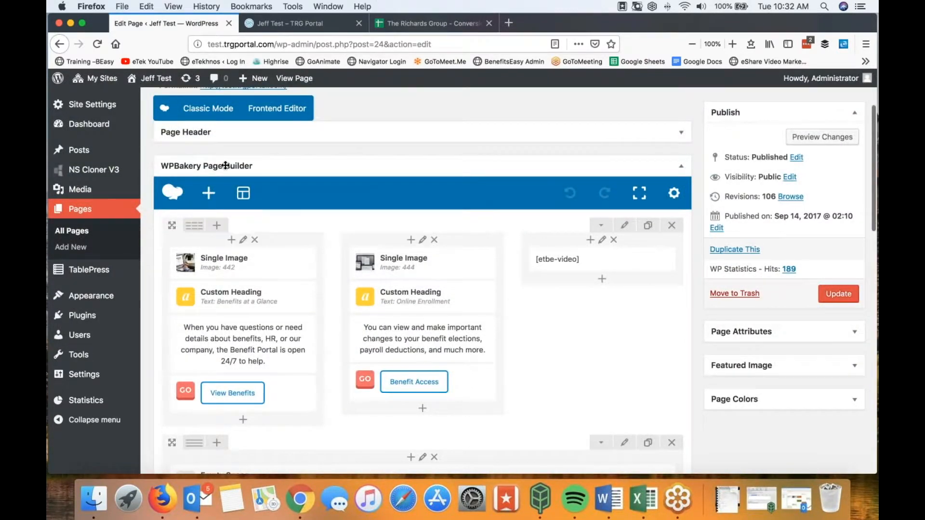
pyautogui.scroll(-5, 413, 241)
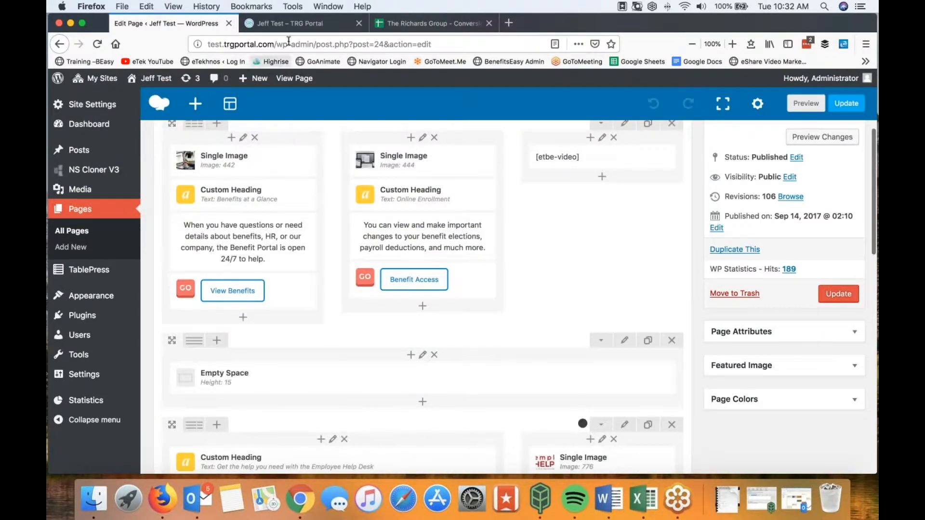
pyautogui.scroll(4, 215, 242)
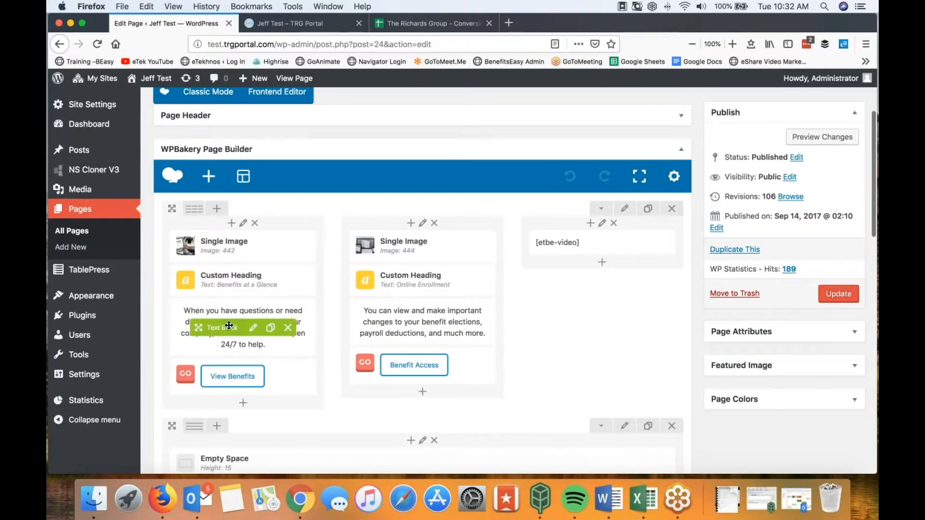
pyautogui.click(268, 21)
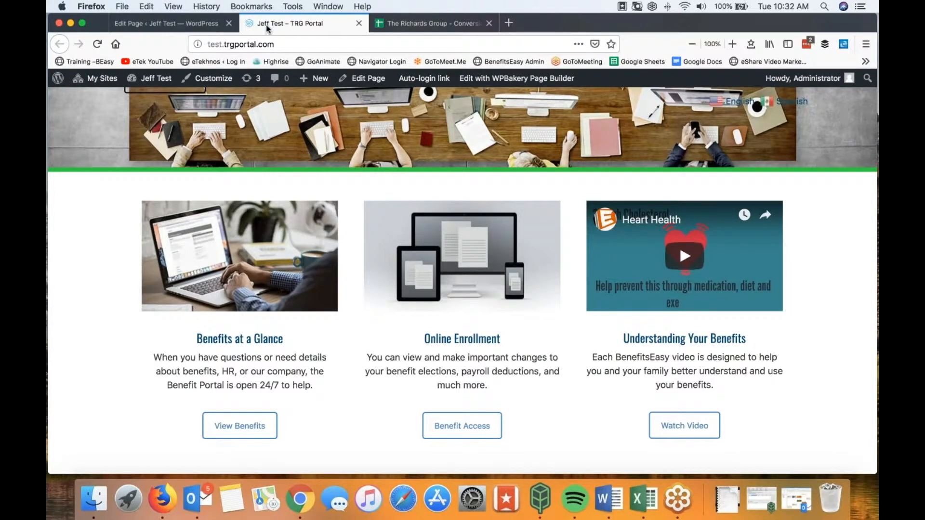
pyautogui.click(193, 25)
pyautogui.scroll(-3, 238, 282)
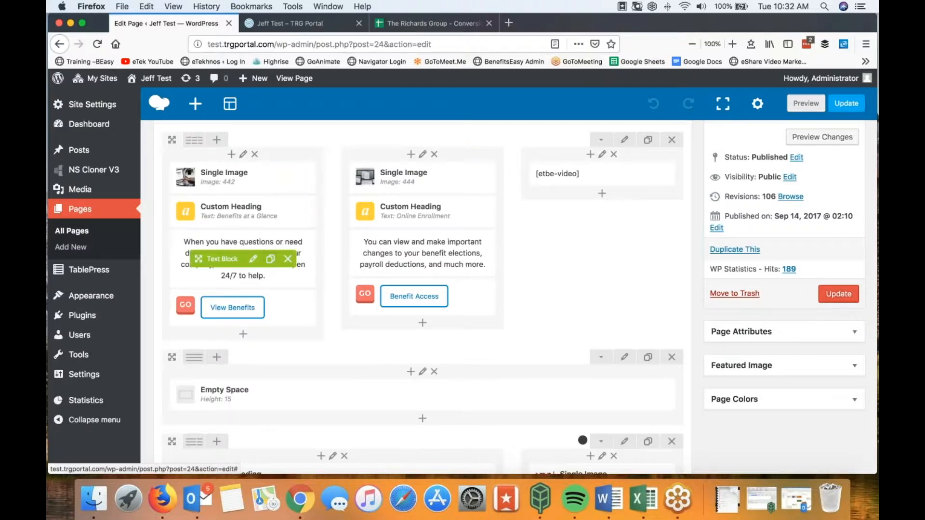
pyautogui.scroll(3, 257, 182)
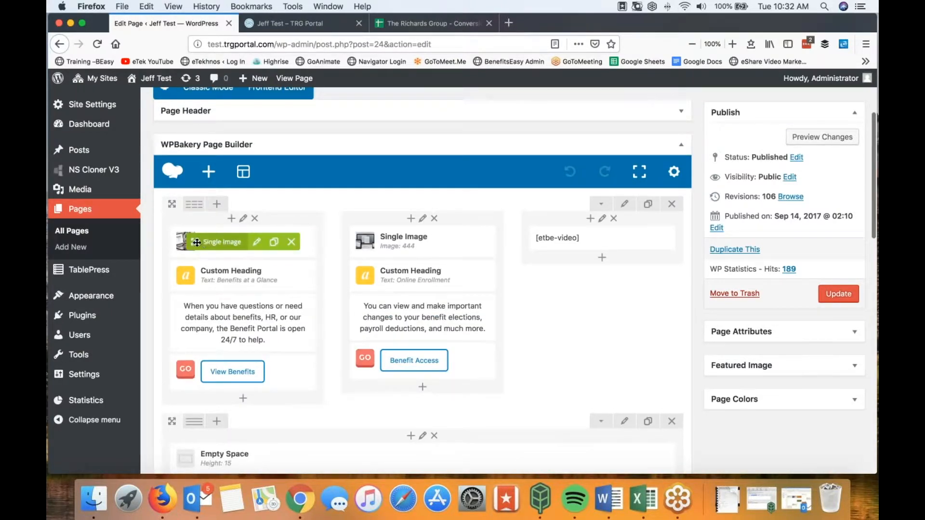
pyautogui.click(259, 242)
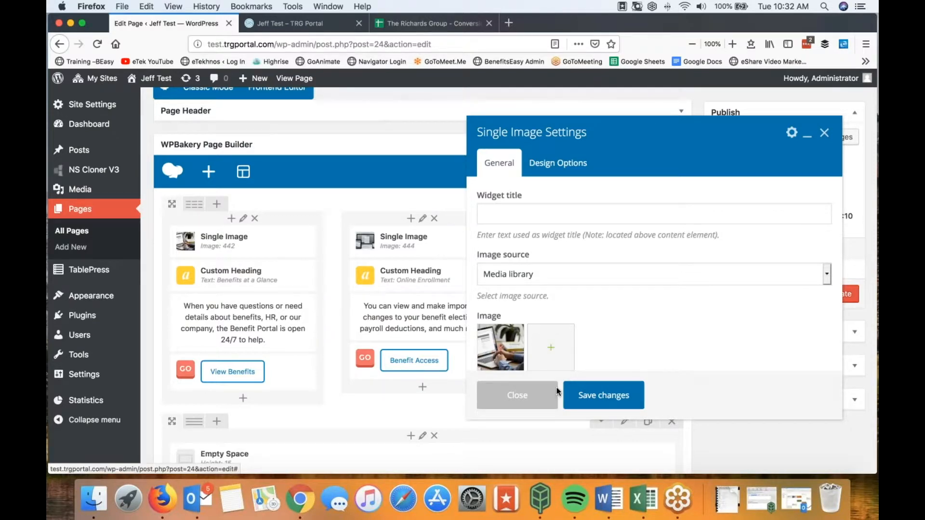
pyautogui.click(542, 395)
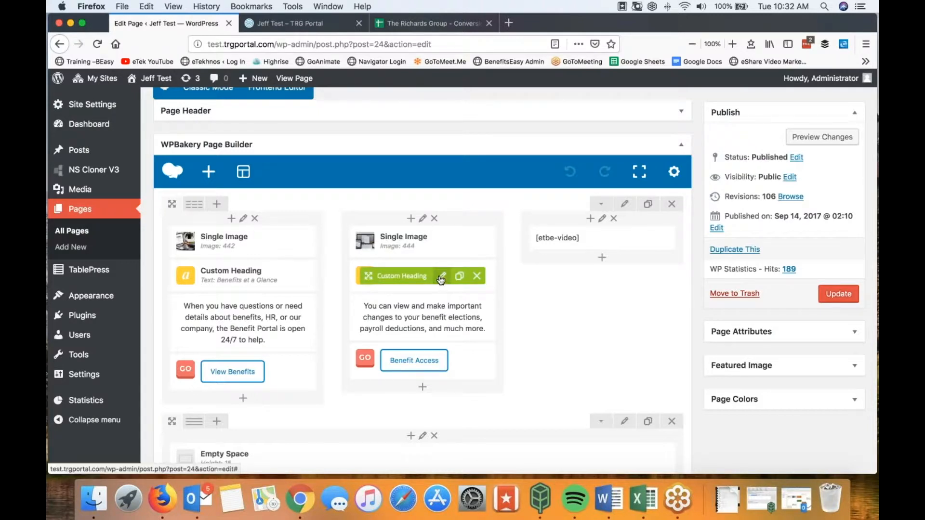
# Step: Replace 'Online' with 'Benefits' in the middle Custom Heading and save it
pyautogui.click(442, 278)
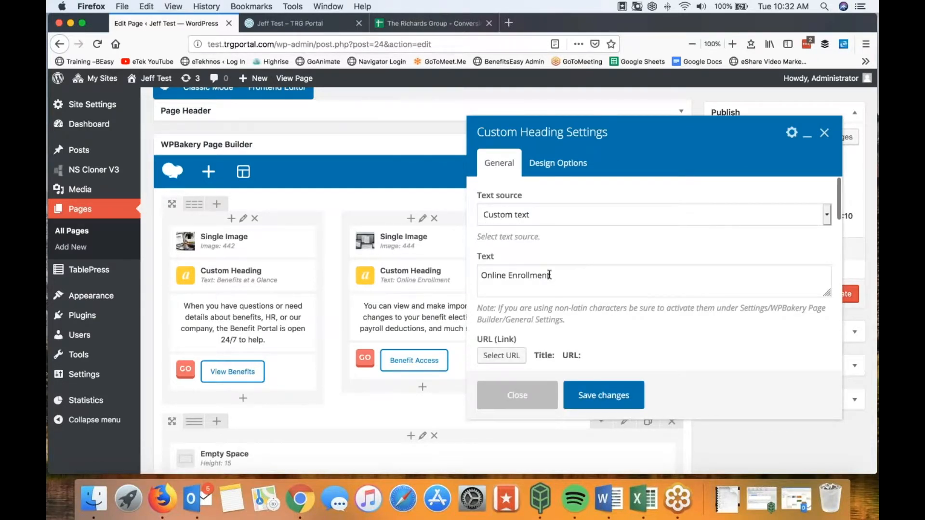
pyautogui.doubleClick(504, 276)
pyautogui.write('Benefits')
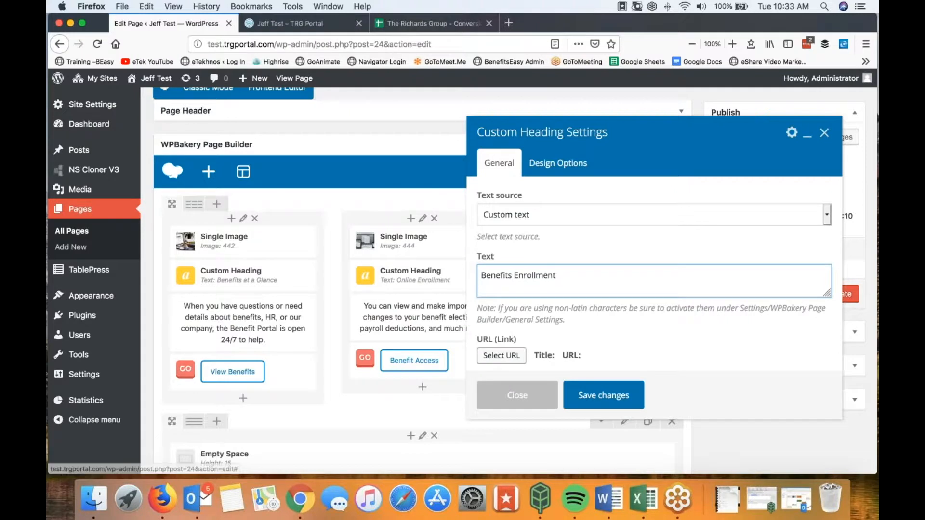
pyautogui.click(603, 395)
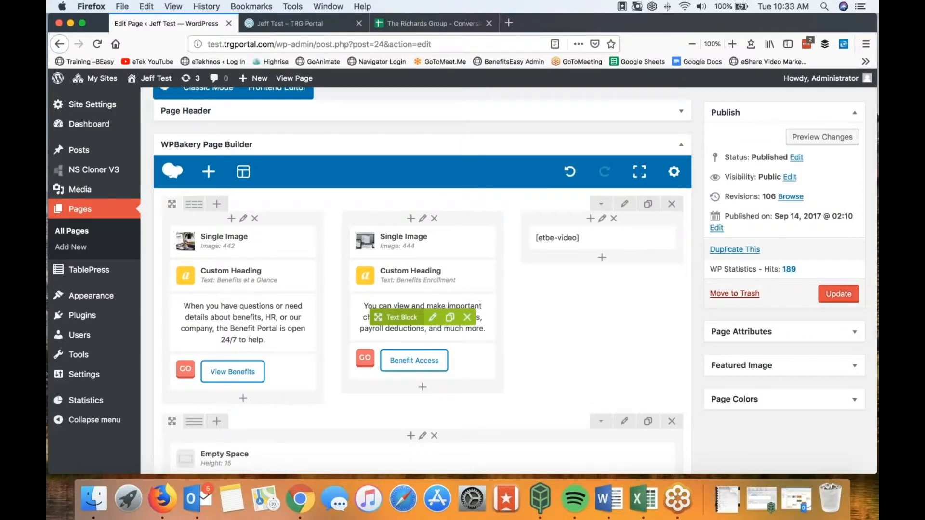
# Step: Append 'Visit Bswift.com for more info.' to the middle column's text block and save
pyautogui.click(433, 320)
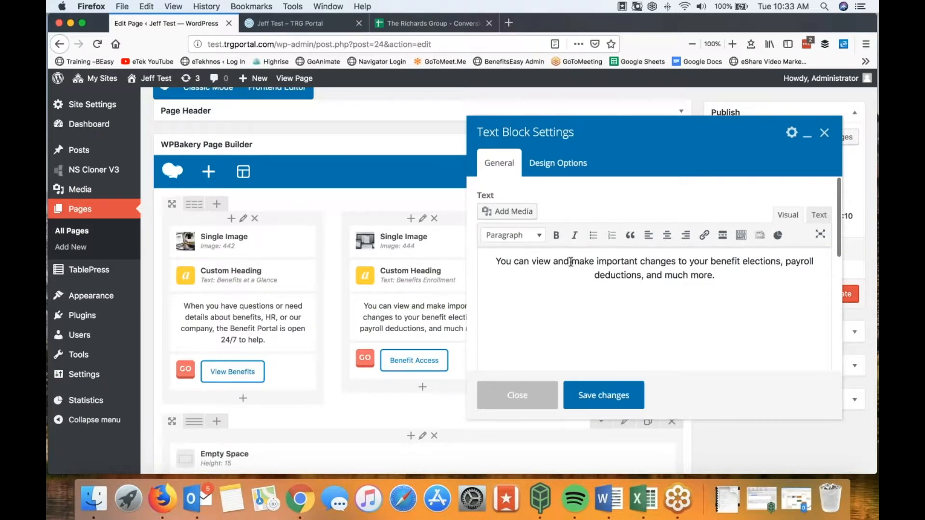
pyautogui.click(496, 261)
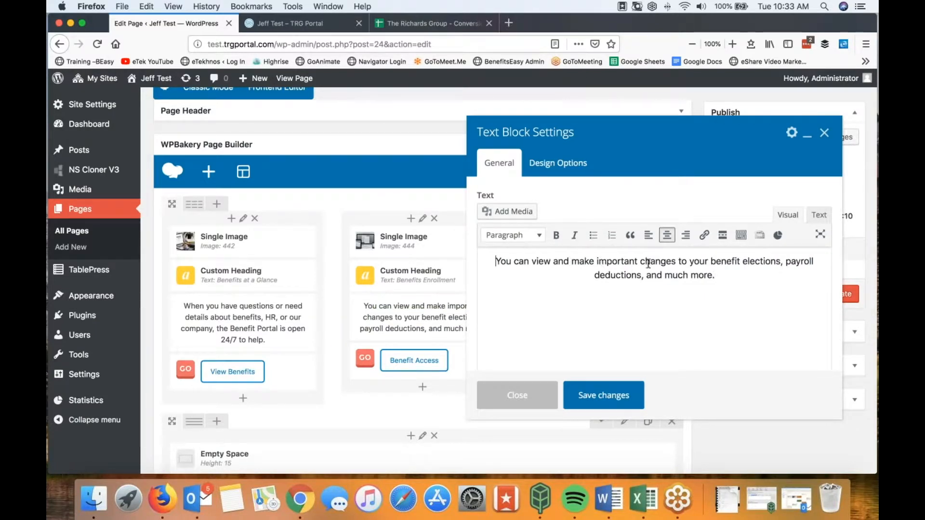
pyautogui.click(729, 275)
pyautogui.write('Visit')
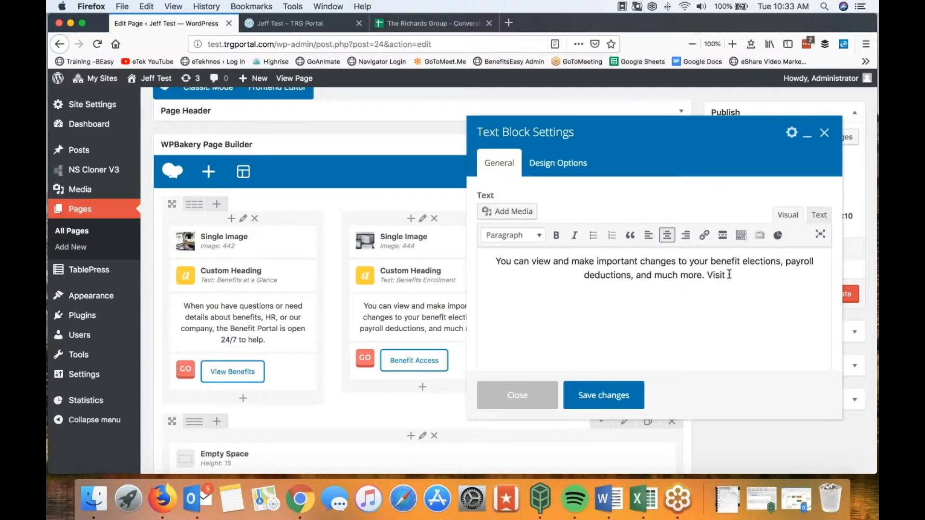
pyautogui.write(' Bswi')
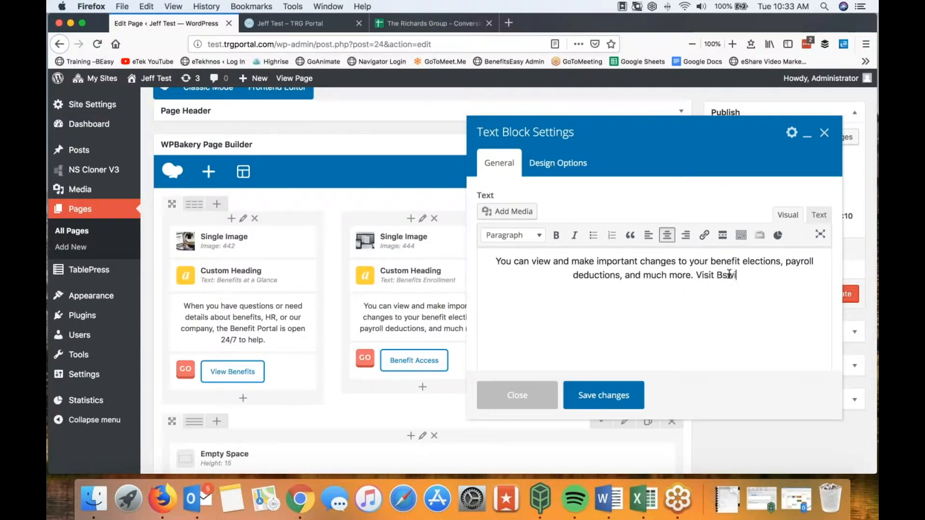
pyautogui.write('ft.com for more ')
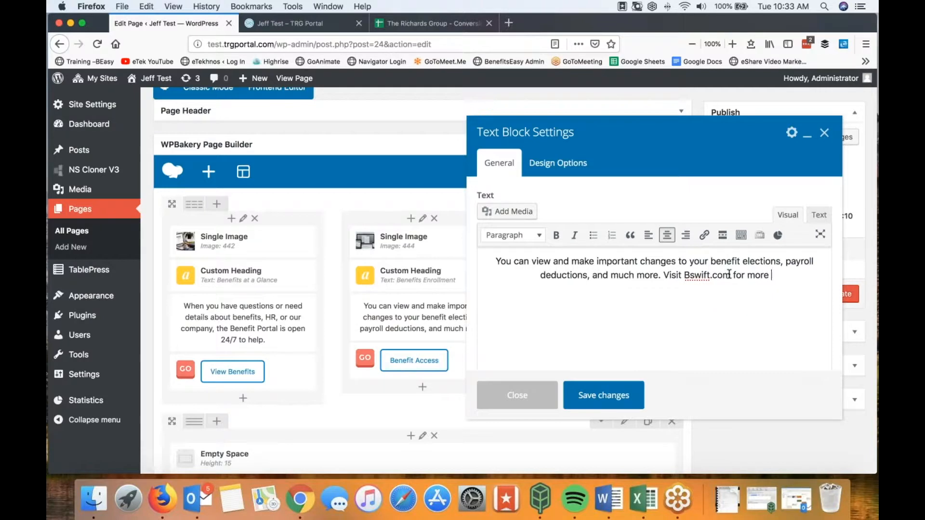
pyautogui.write('info.')
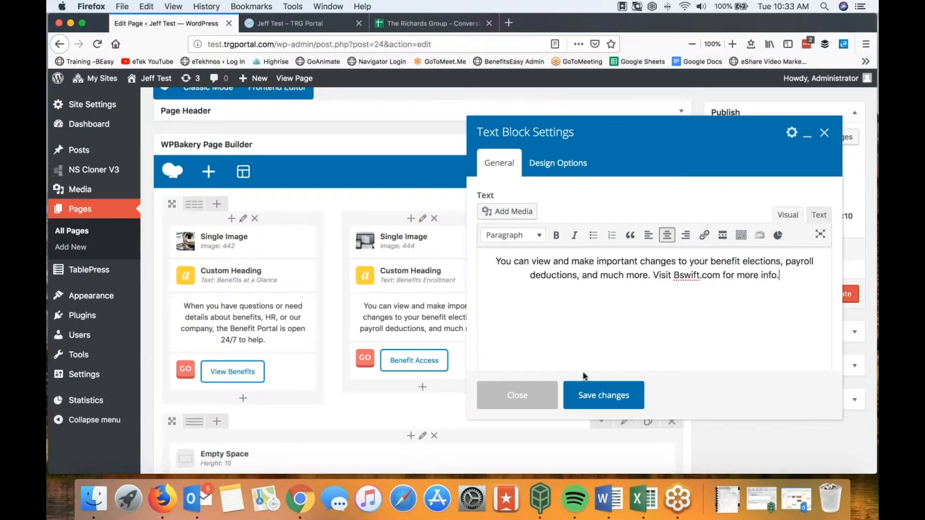
pyautogui.click(596, 396)
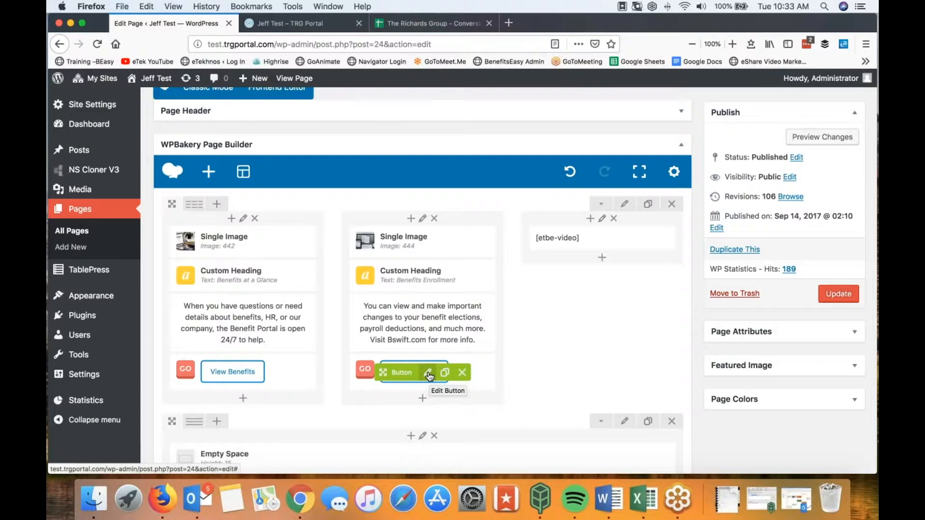
# Step: Change the middle button's text from 'Benefit Access' to 'Ben Admin' and review its options
pyautogui.click(428, 374)
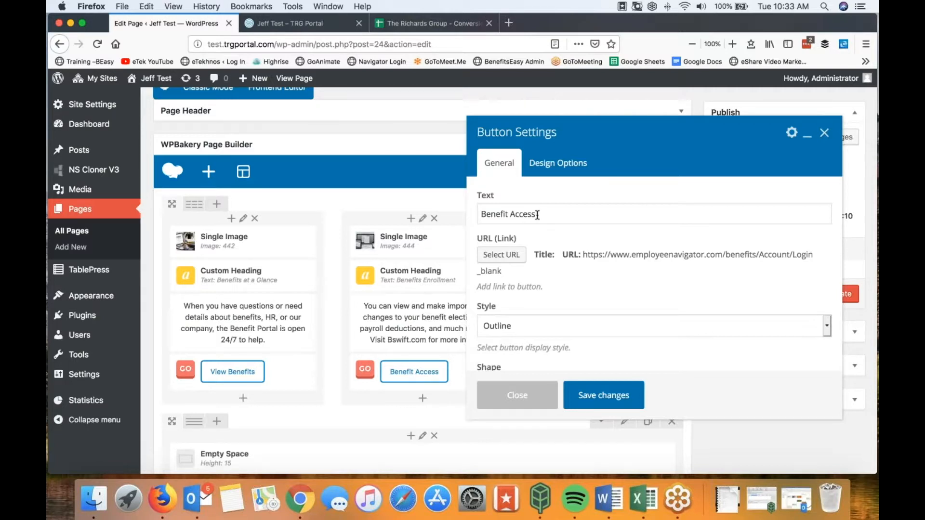
pyautogui.moveTo(537, 215); pyautogui.dragTo(479, 213)
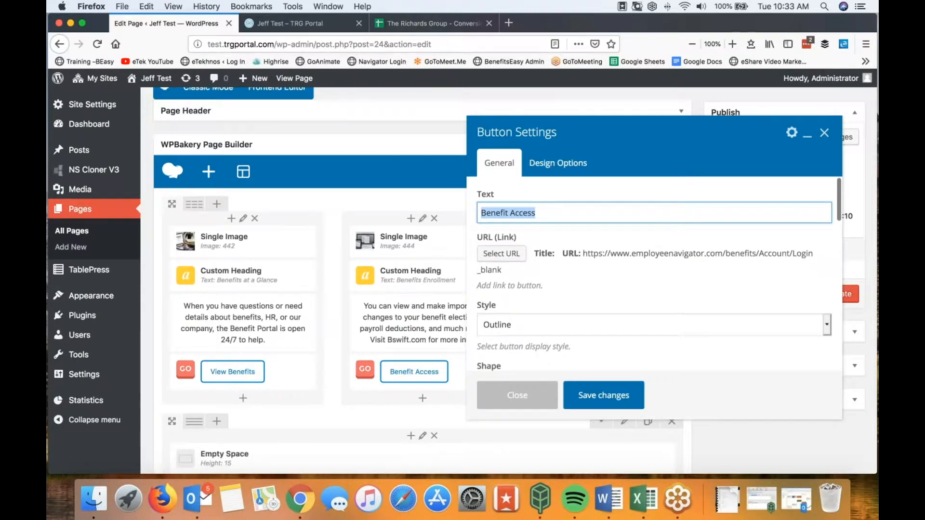
pyautogui.write('Ben Admin')
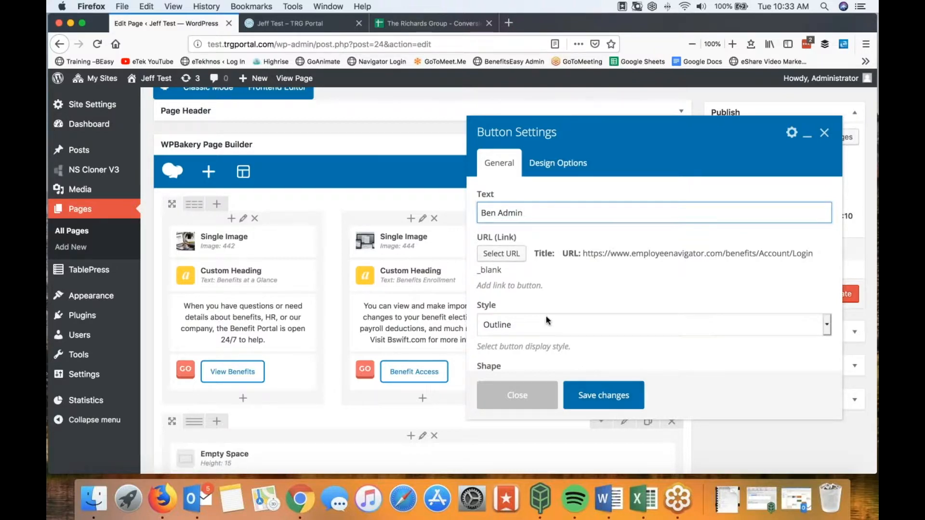
pyautogui.scroll(-3, 546, 318)
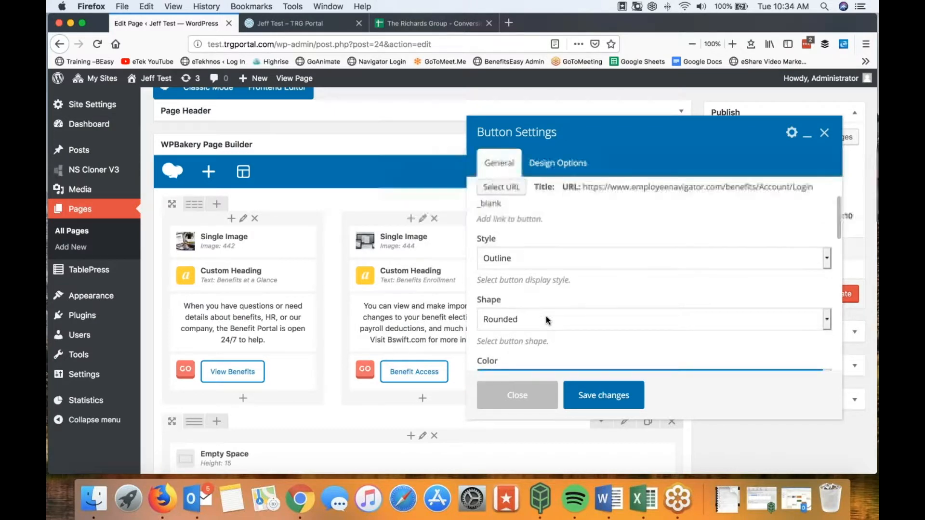
pyautogui.scroll(-5, 545, 316)
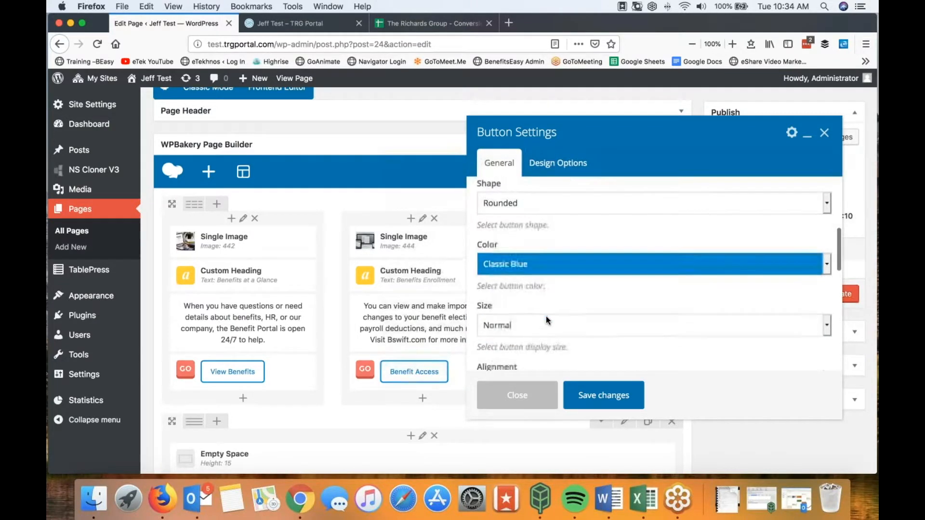
pyautogui.scroll(8, 571, 261)
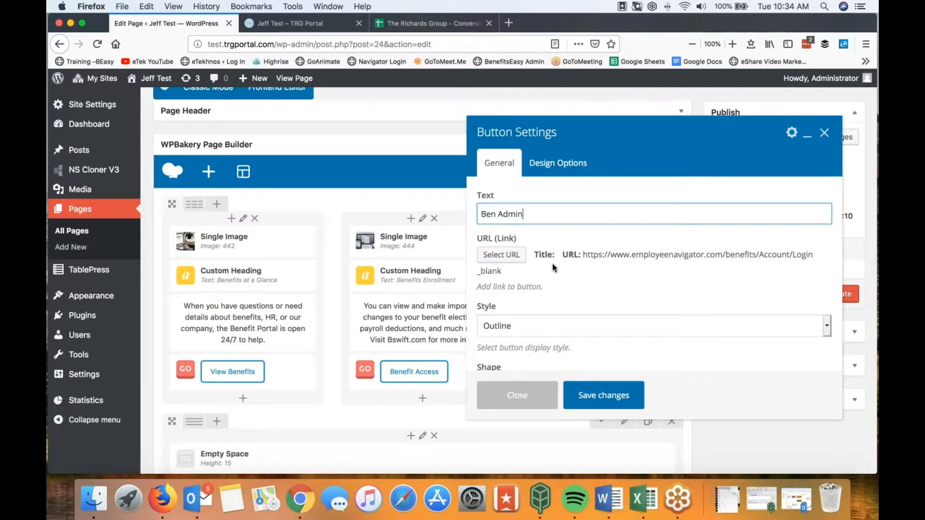
pyautogui.click(512, 260)
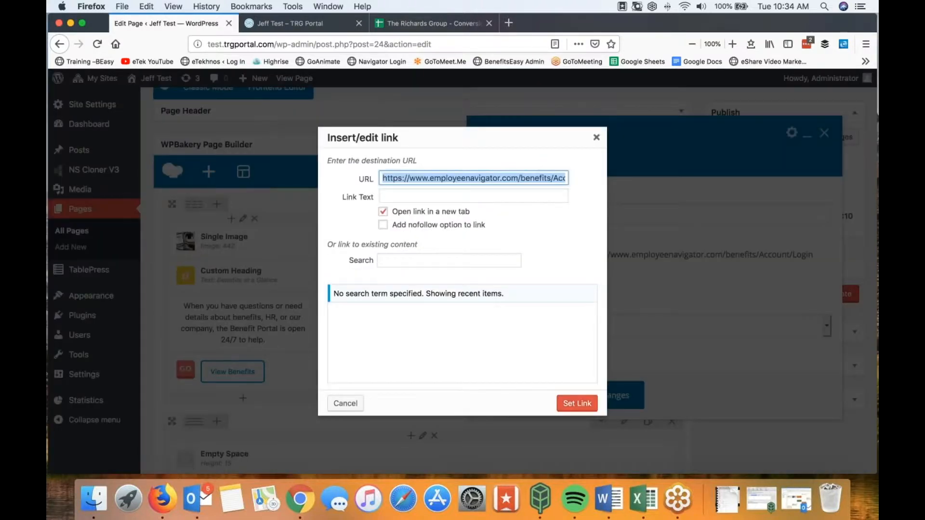
pyautogui.click(431, 178)
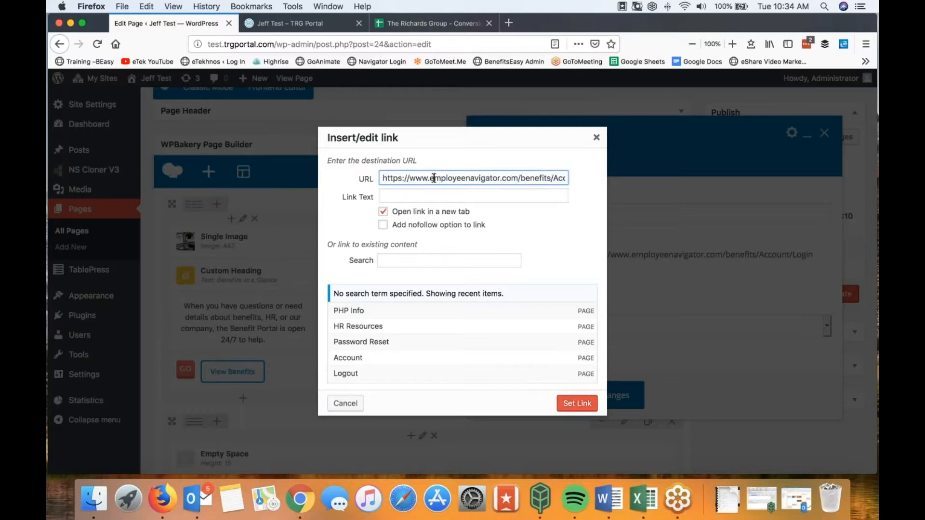
pyautogui.moveTo(434, 178); pyautogui.dragTo(637, 185)
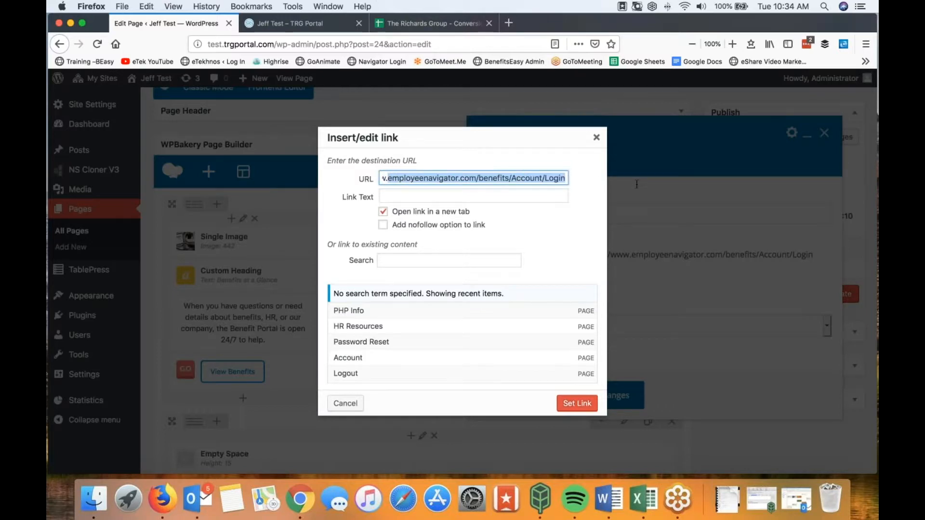
pyautogui.write('bswift.com')
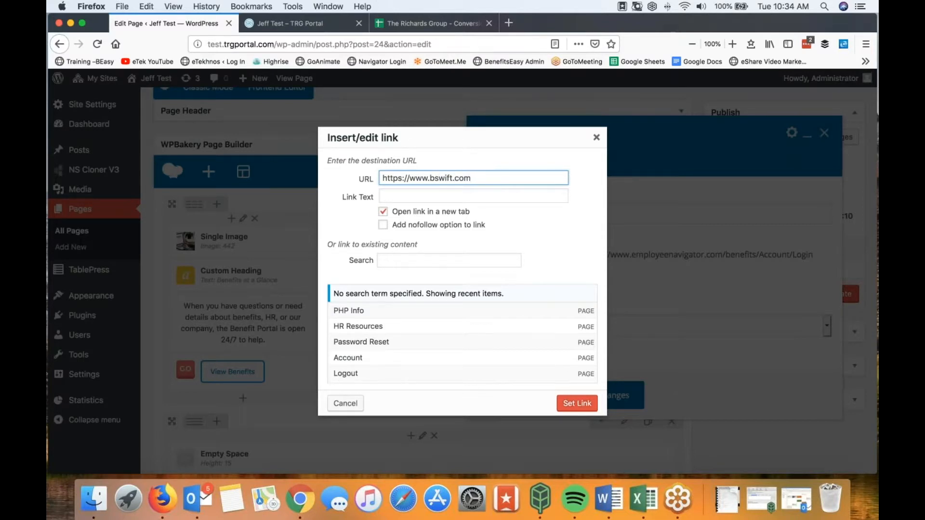
pyautogui.click(543, 234)
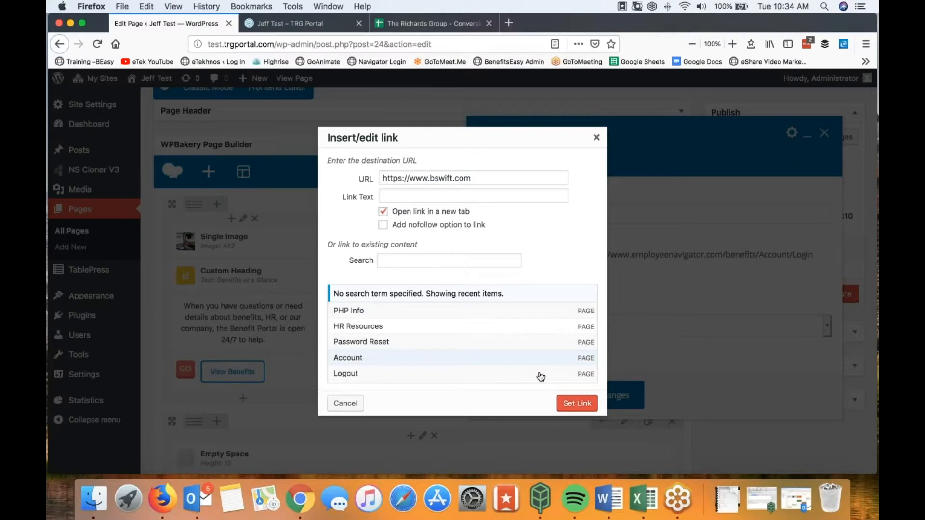
pyautogui.click(574, 404)
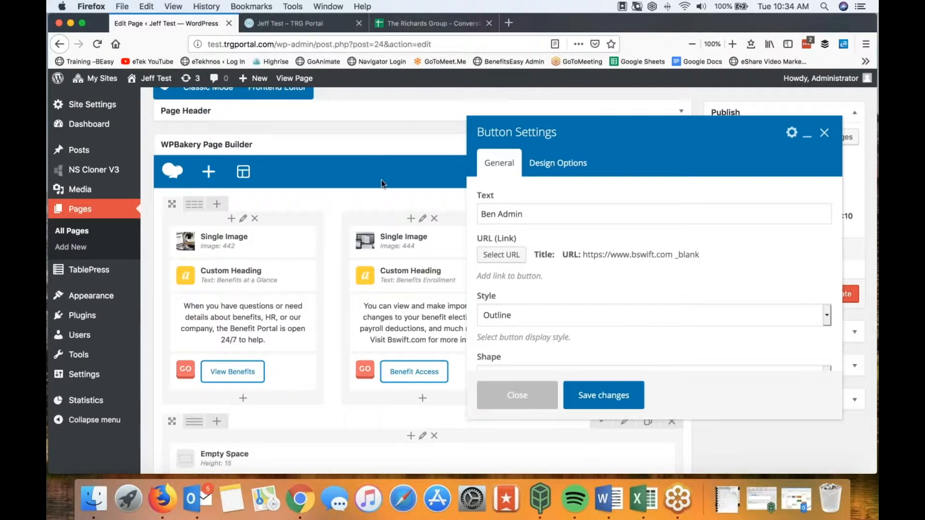
pyautogui.click(595, 398)
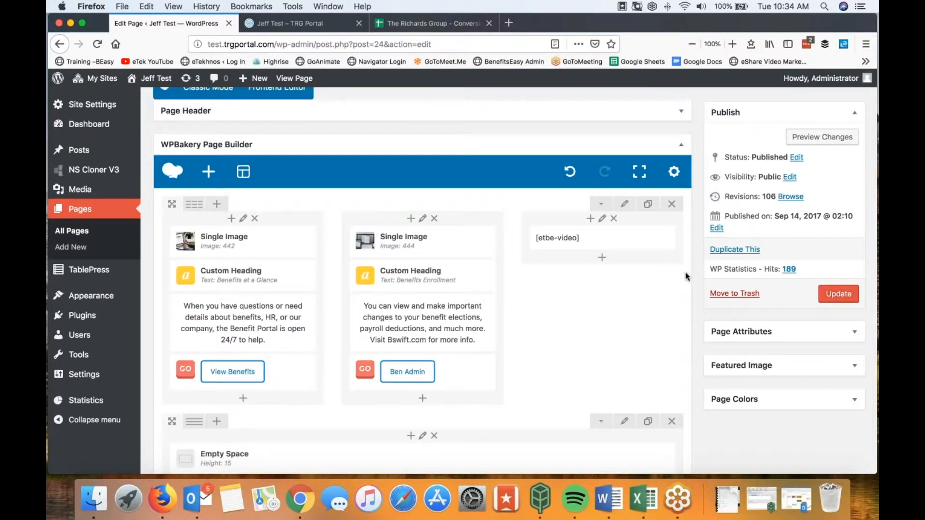
# Step: Publish the page update and reload the live TRG Portal homepage to confirm it
pyautogui.click(842, 296)
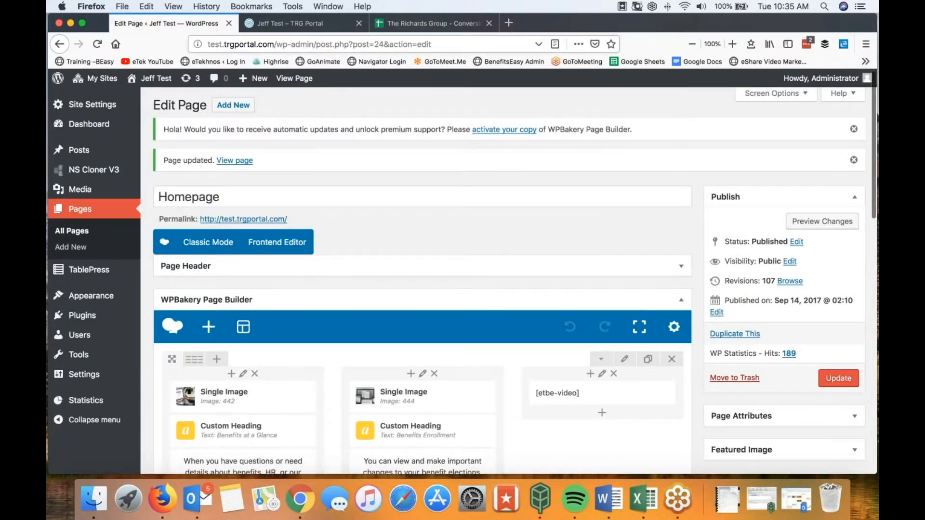
pyautogui.click(306, 25)
pyautogui.click(98, 44)
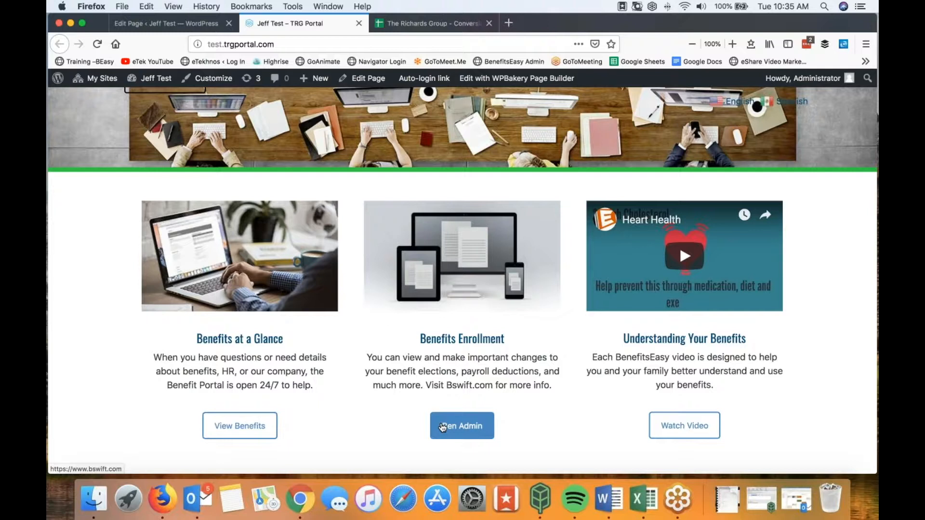
pyautogui.click(472, 426)
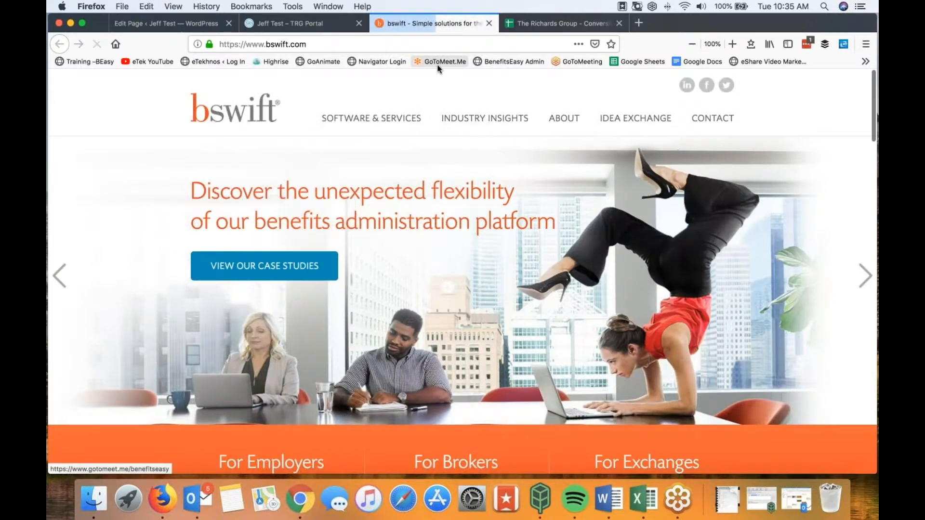
pyautogui.click(489, 24)
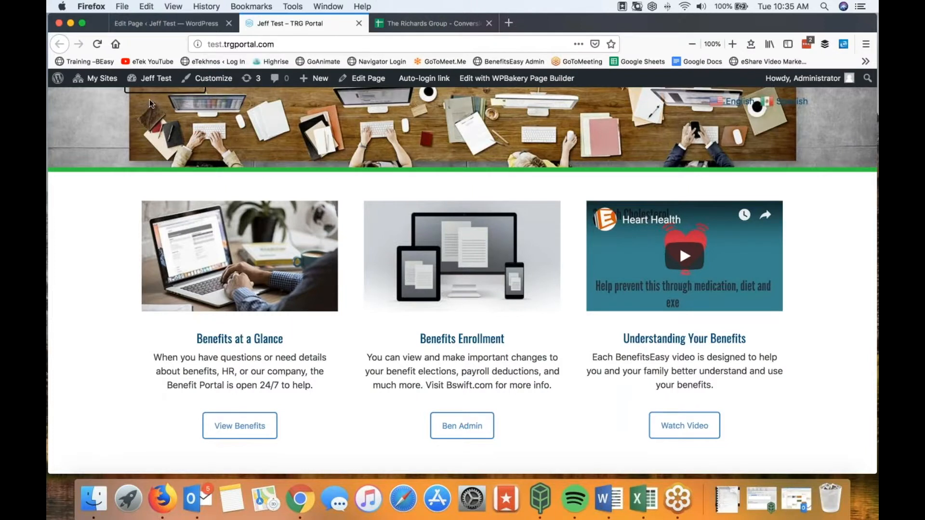
# Step: Scroll the Homepage builder, compare it with the live homepage, then return to the editor
pyautogui.click(149, 25)
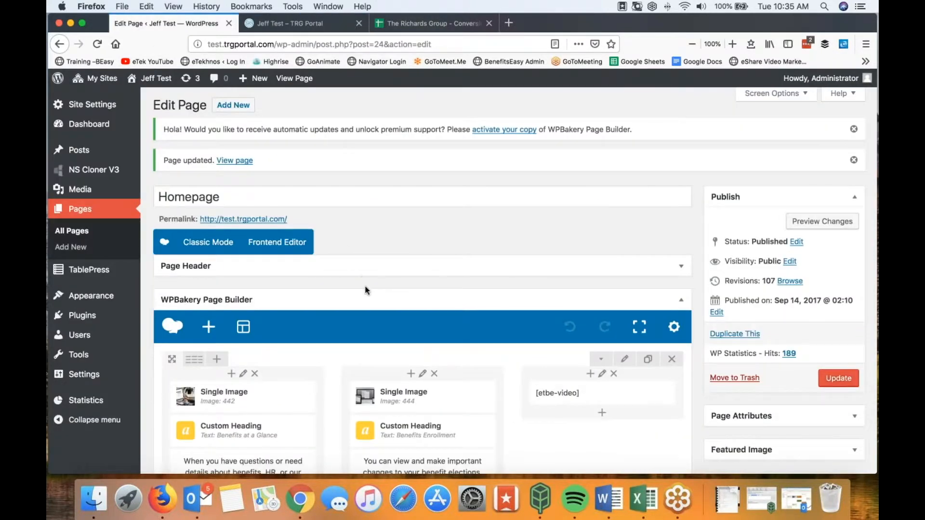
pyautogui.scroll(-5, 367, 289)
pyautogui.scroll(-5, 419, 280)
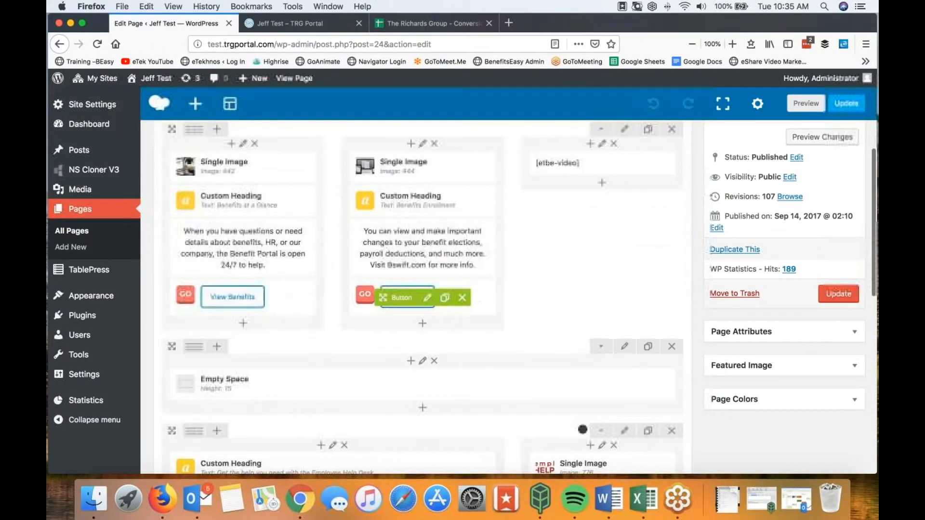
pyautogui.scroll(-1, 419, 289)
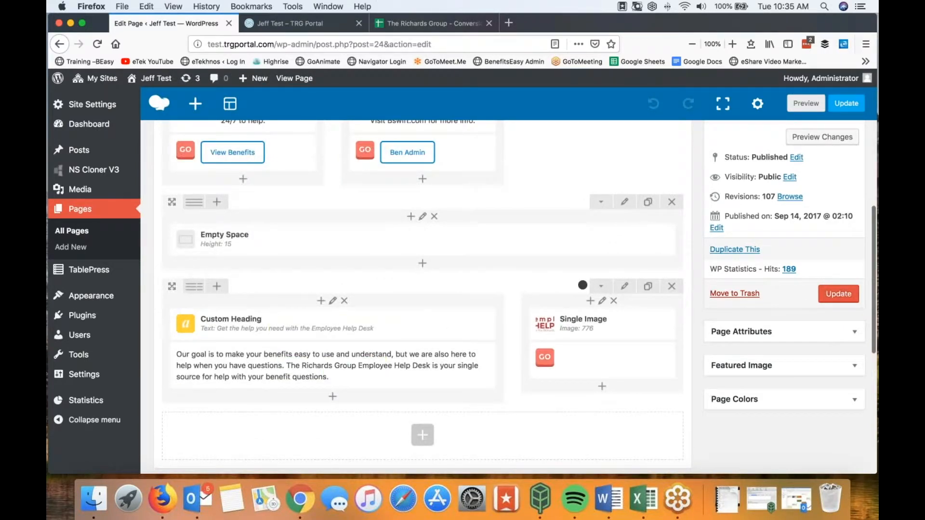
pyautogui.click(289, 24)
pyautogui.scroll(-5, 403, 340)
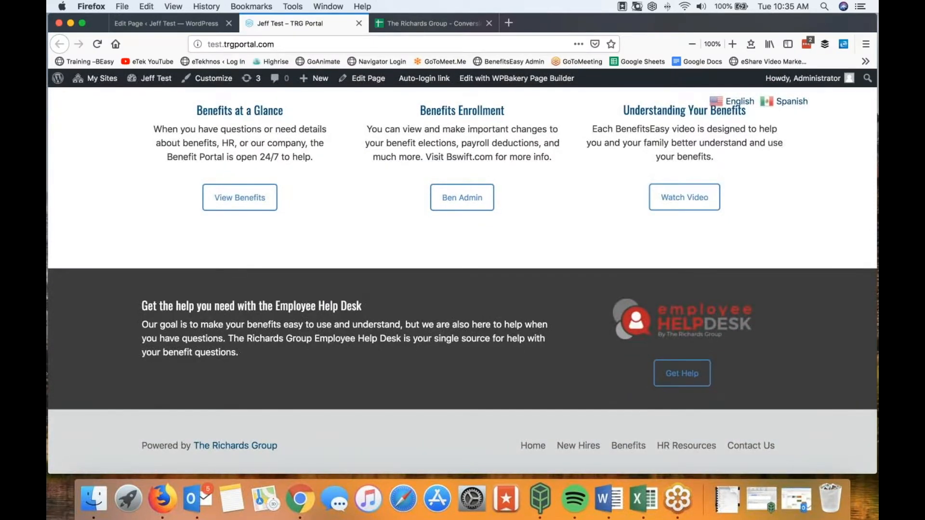
pyautogui.scroll(1, 677, 340)
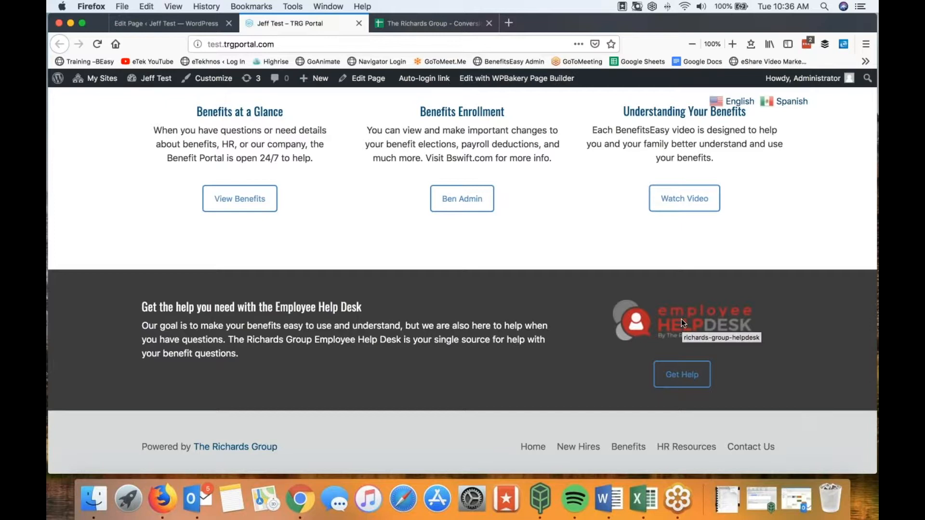
pyautogui.scroll(1, 683, 376)
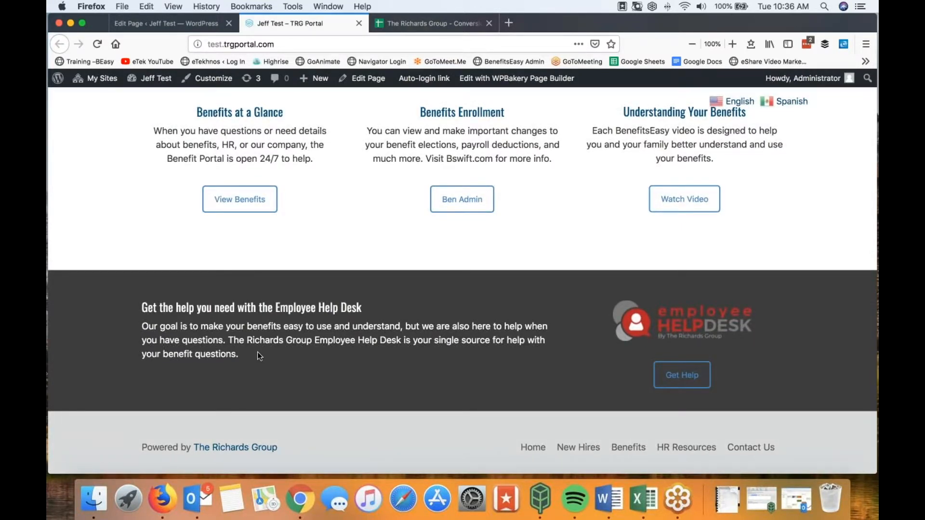
pyautogui.click(178, 24)
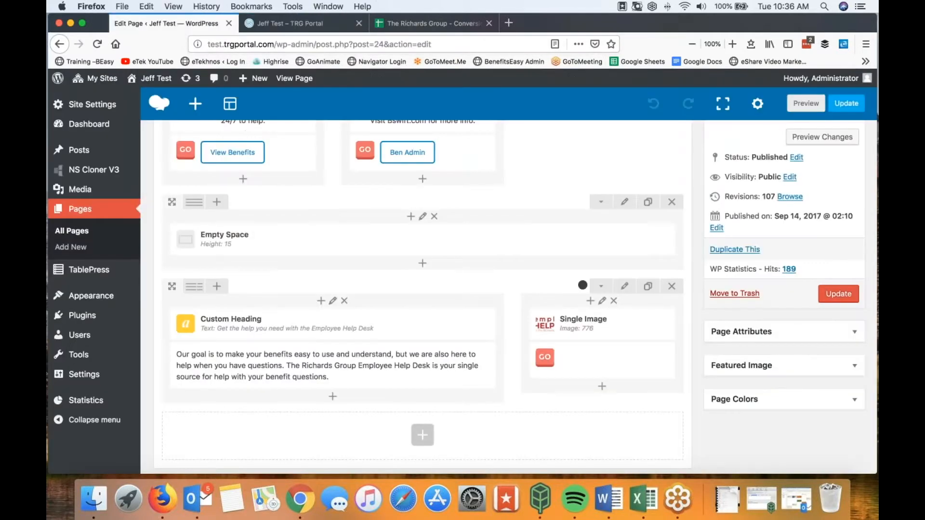
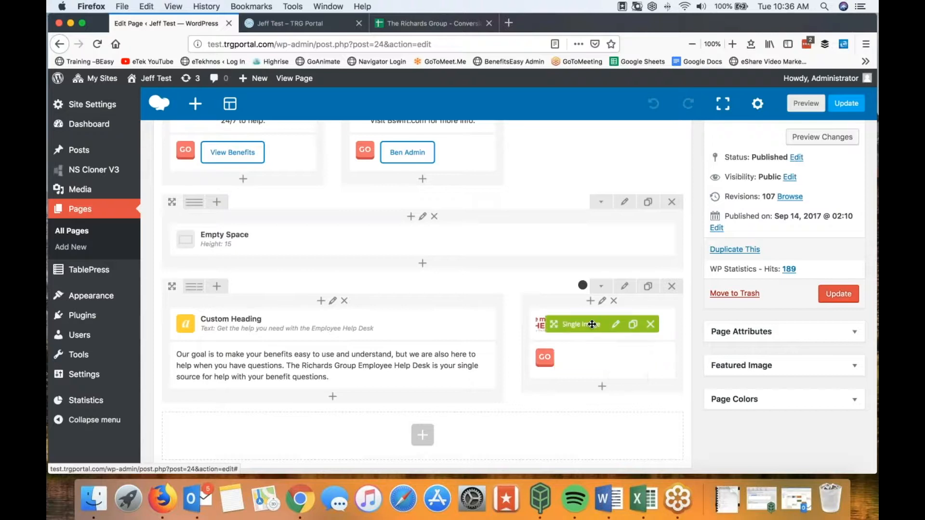
# Step: Leave the Employee Help Desk image unchanged after browsing the Media Library, and update the Homepage
pyautogui.click(616, 325)
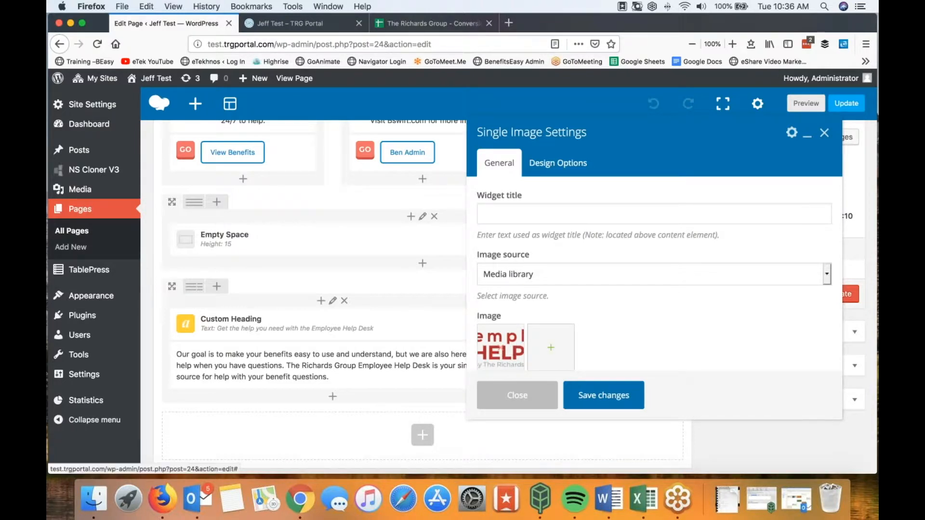
pyautogui.click(552, 351)
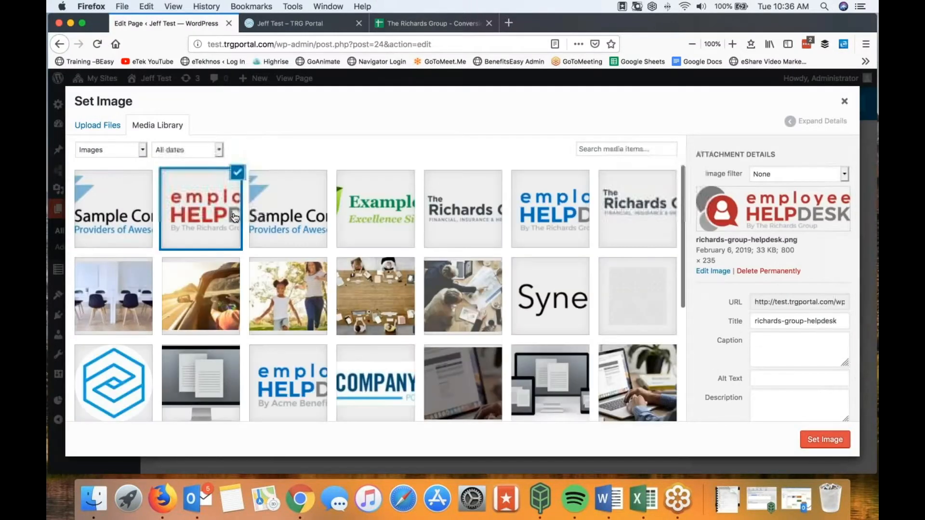
pyautogui.scroll(-5, 162, 188)
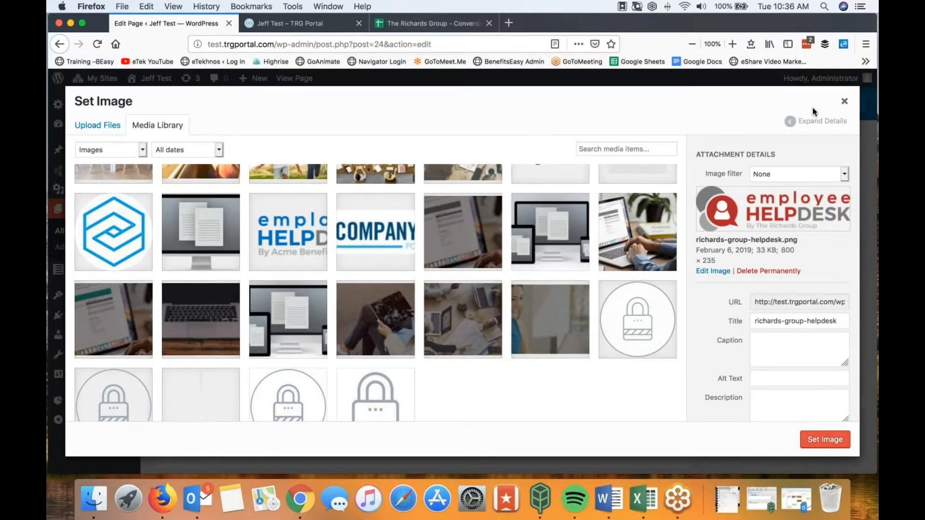
pyautogui.click(844, 104)
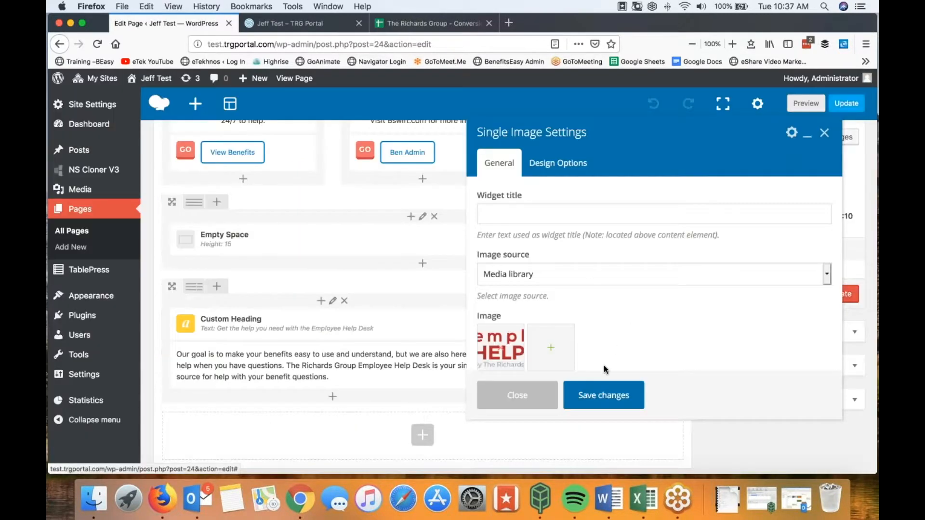
pyautogui.click(540, 395)
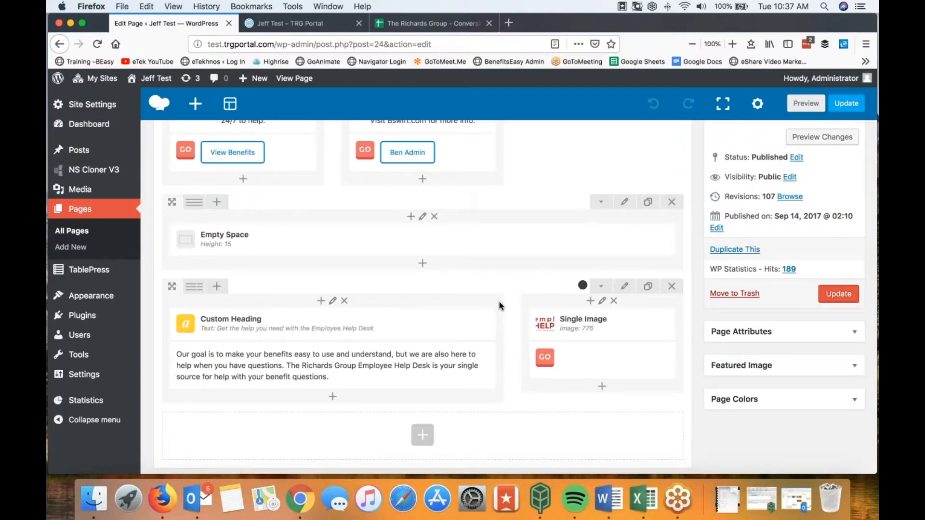
pyautogui.click(841, 300)
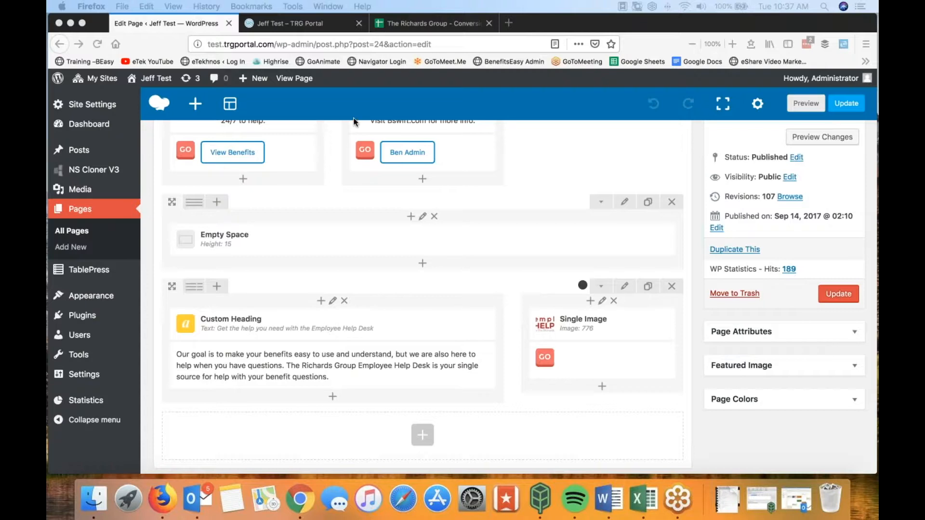
pyautogui.scroll(10, 328, 192)
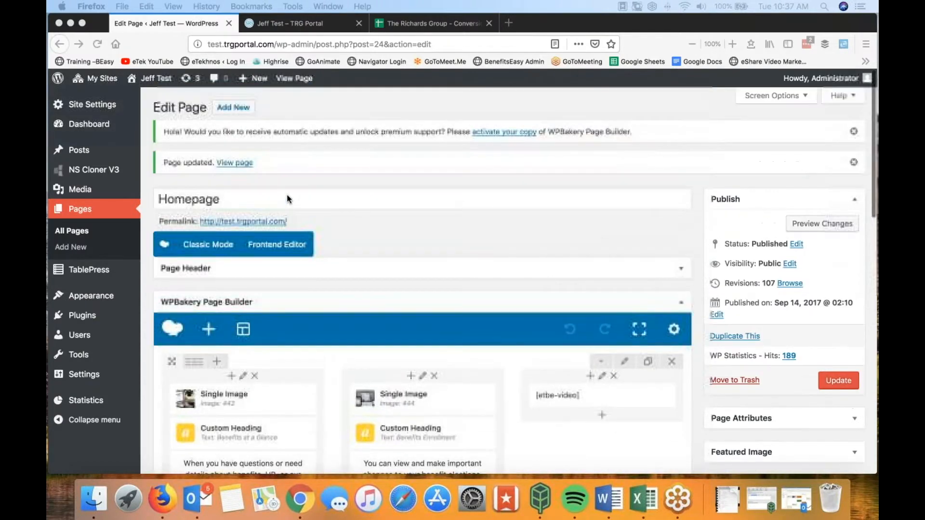
pyautogui.click(274, 24)
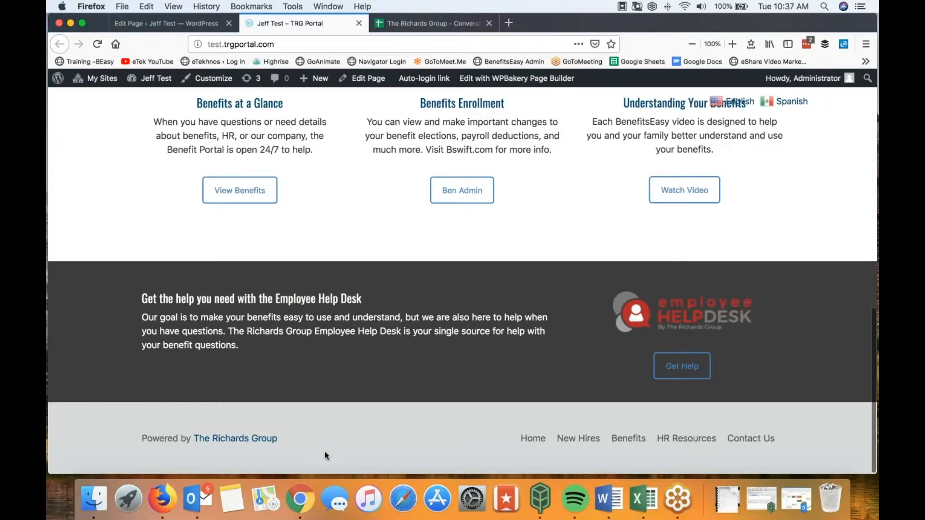
pyautogui.click(166, 23)
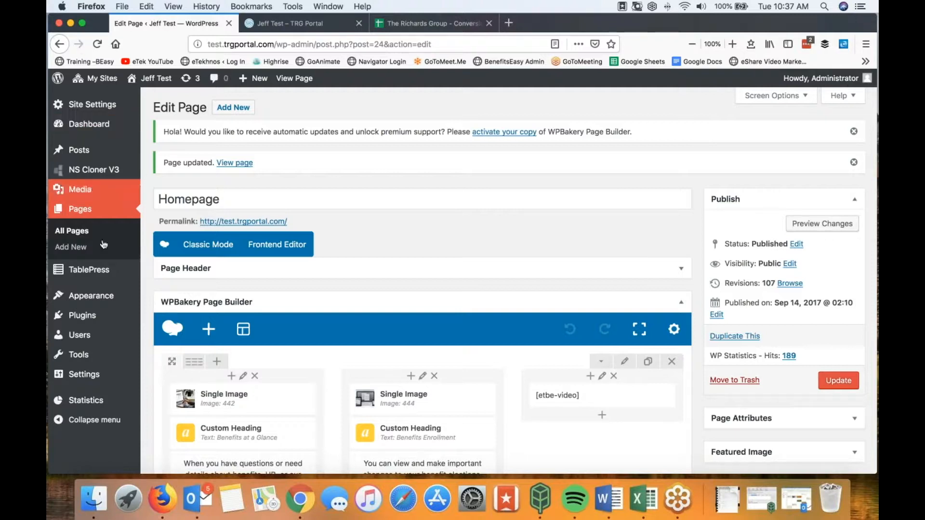
pyautogui.moveTo(78, 303)
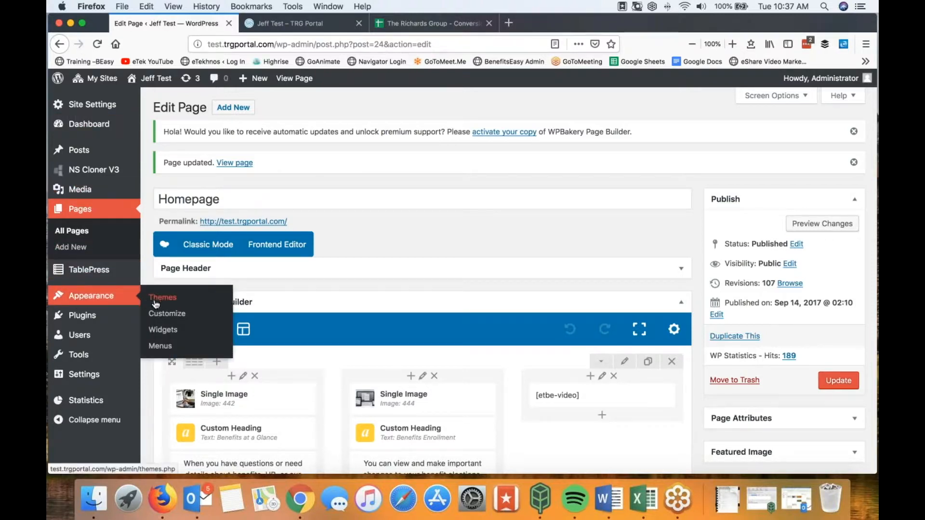
# Step: On the Widgets screen, review the Left Footer Text widget reading 'Powered by The Richards Group'
pyautogui.click(164, 331)
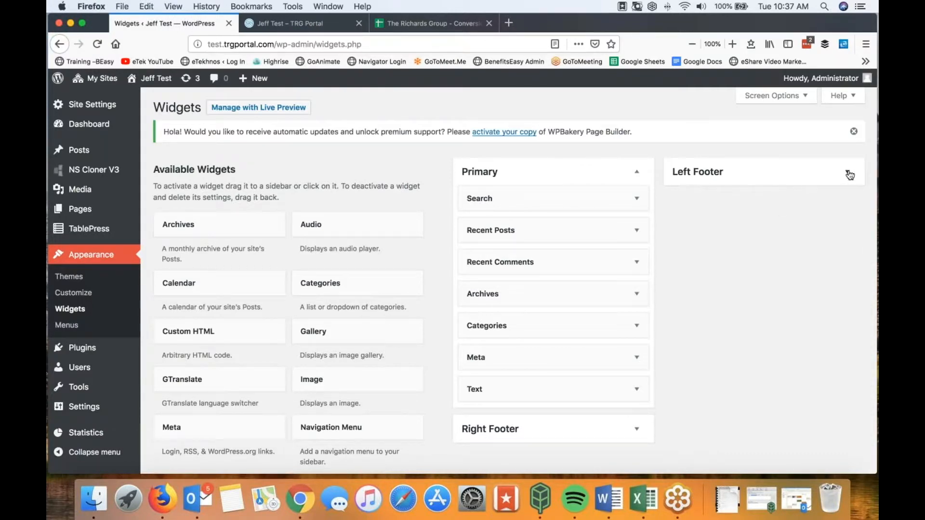
pyautogui.click(850, 174)
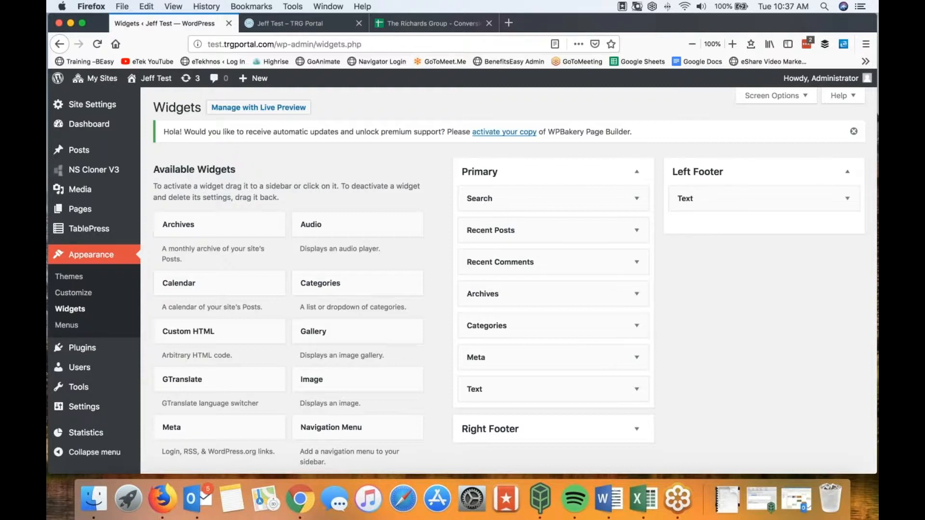
pyautogui.click(848, 199)
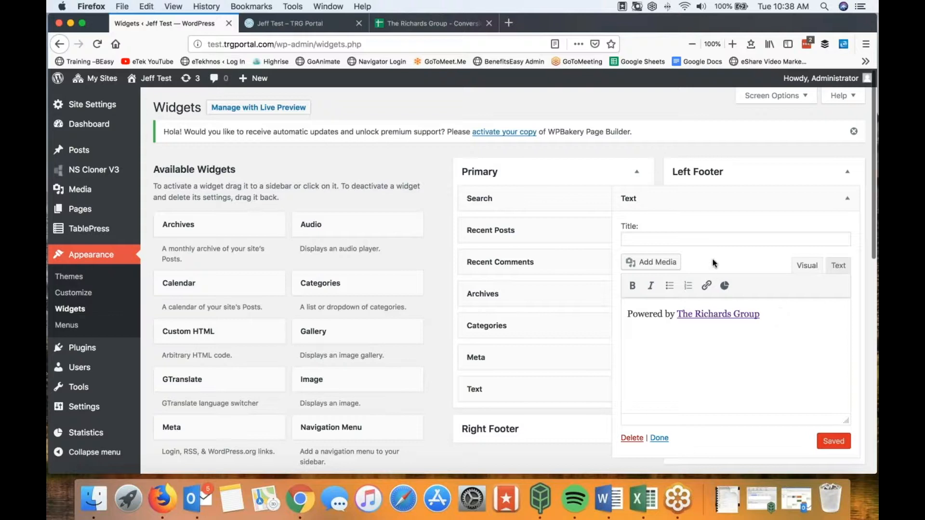
pyautogui.click(849, 174)
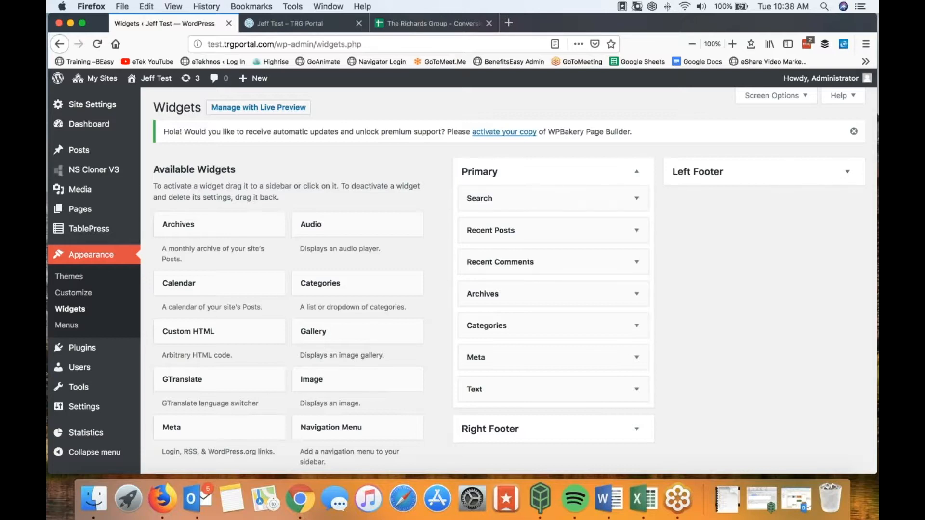
pyautogui.click(80, 211)
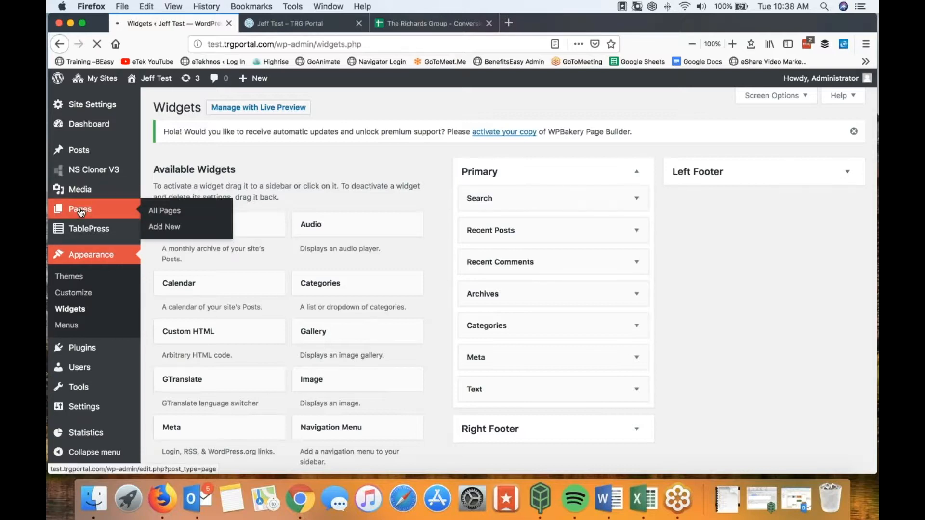
# Step: Open HR Resources in the editor and scroll the live HR Resources page to its four form buttons
pyautogui.click(274, 24)
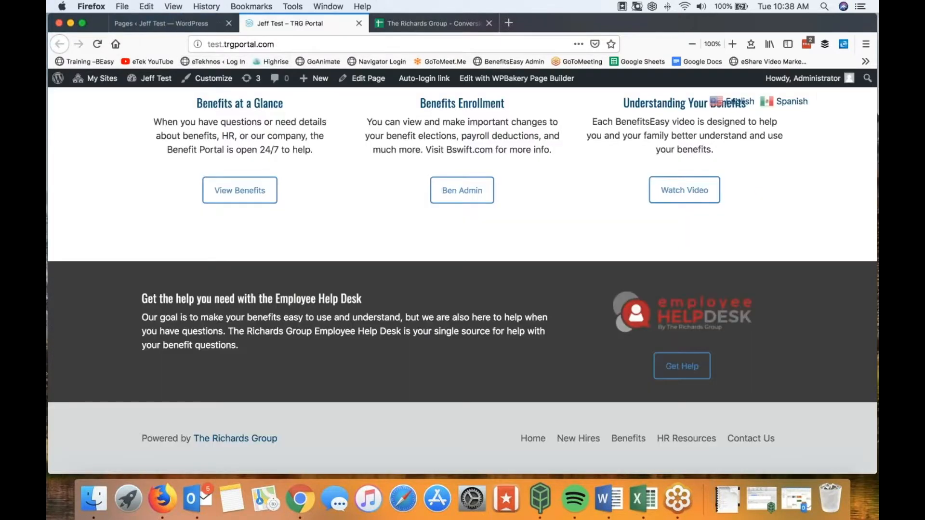
pyautogui.scroll(11, 463, 280)
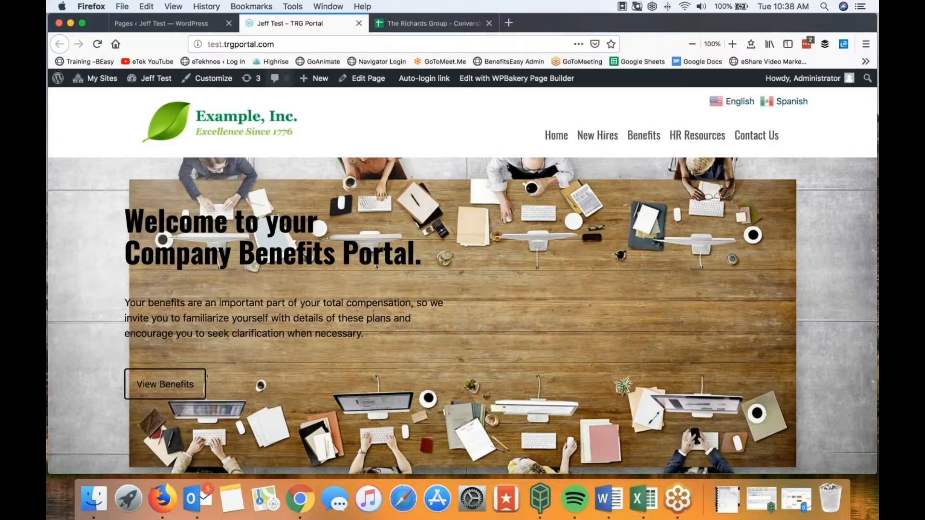
pyautogui.click(186, 22)
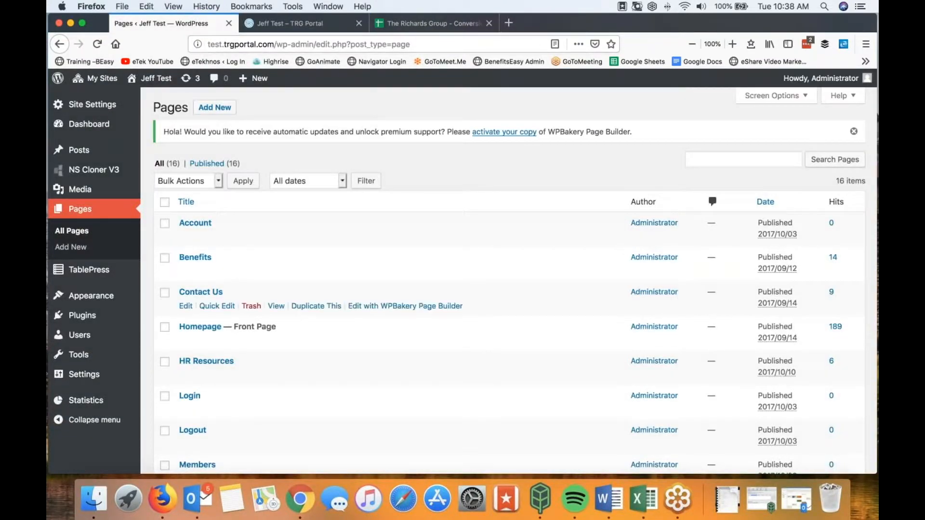
pyautogui.click(200, 363)
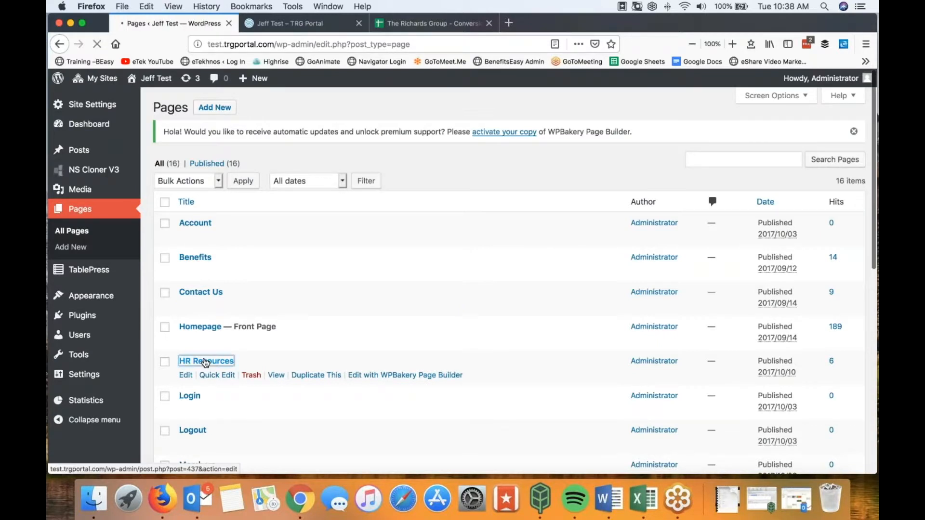
pyautogui.click(312, 26)
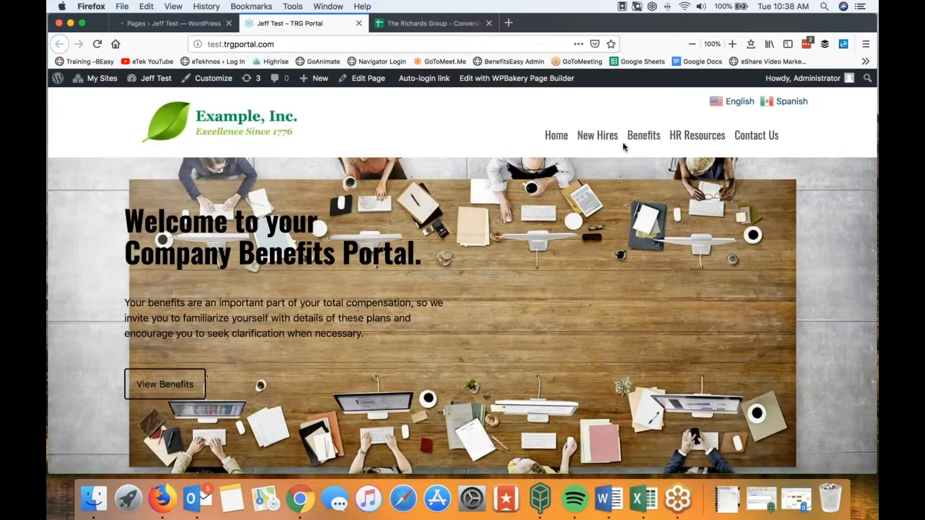
pyautogui.click(695, 141)
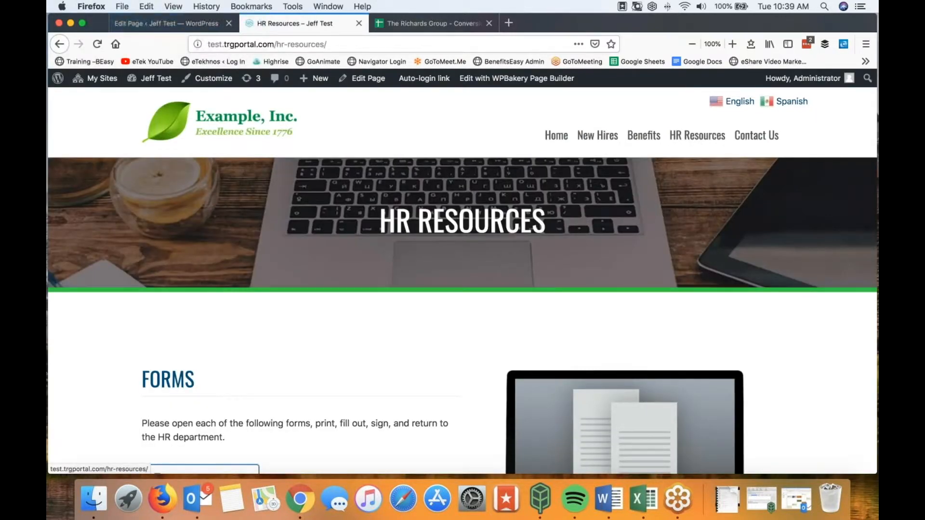
pyautogui.scroll(-10, 371, 315)
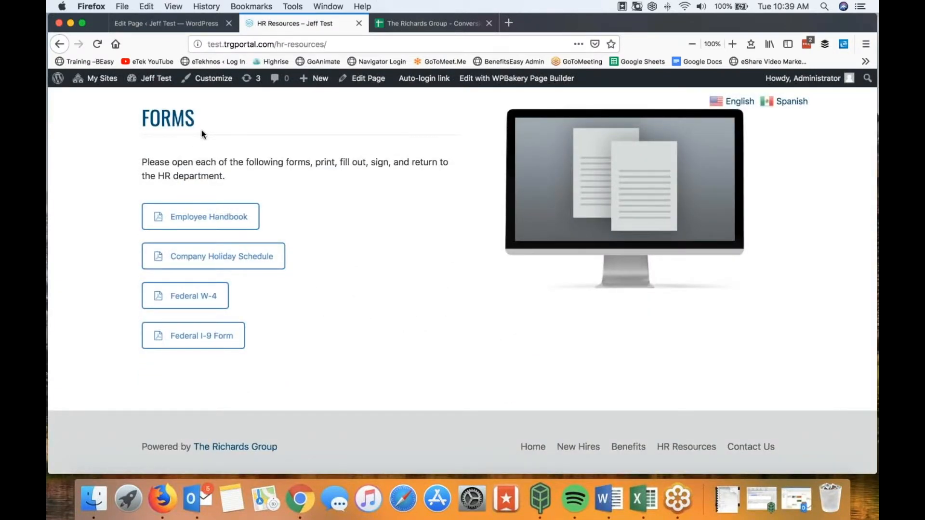
# Step: Scroll the HR Resources editor to the forms list and open the Employee Handbook Document Button settings
pyautogui.click(170, 24)
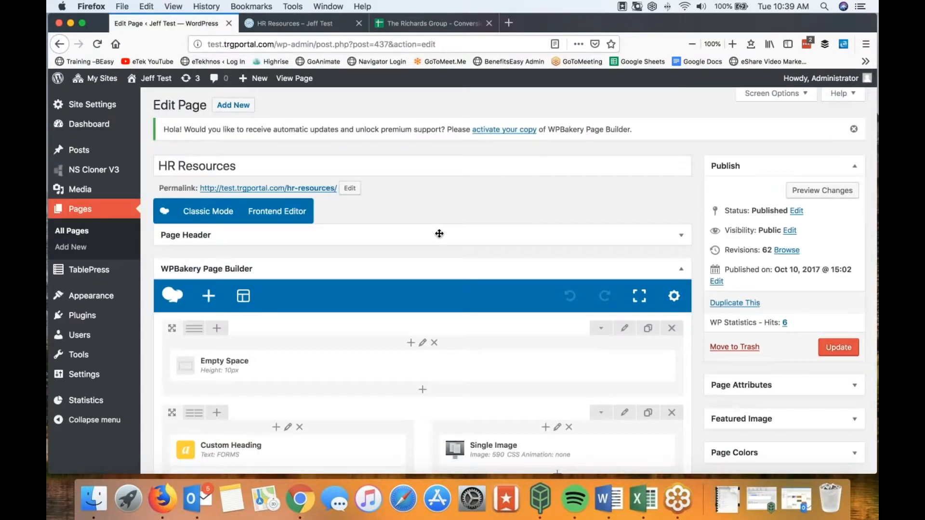
pyautogui.scroll(-3, 514, 278)
pyautogui.scroll(-6, 446, 293)
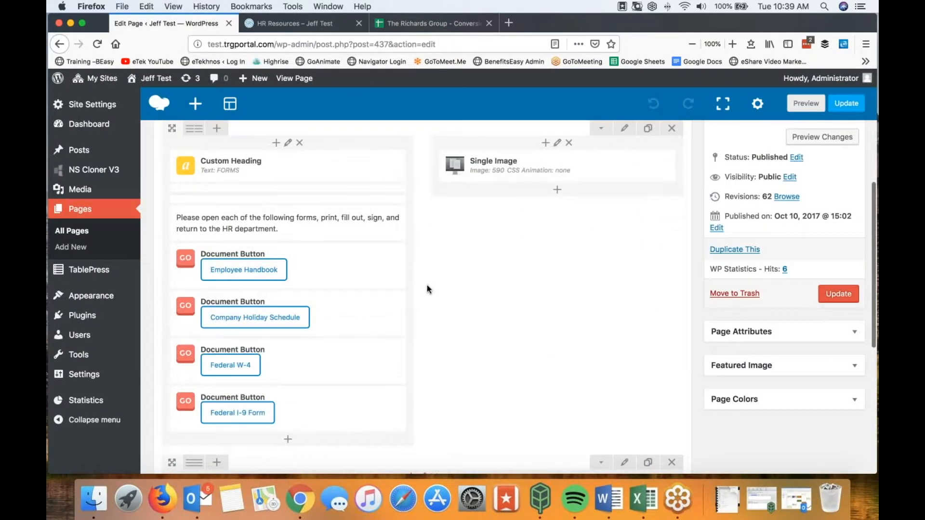
pyautogui.scroll(3, 448, 294)
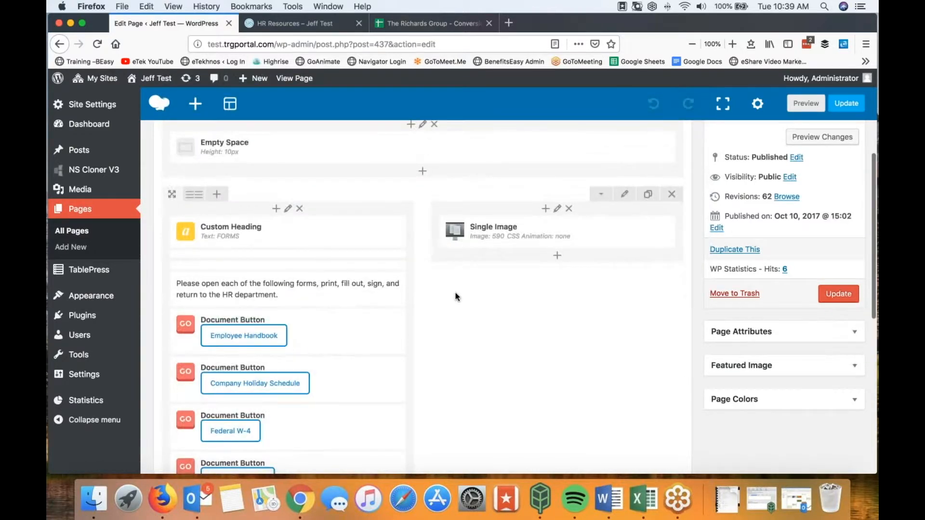
pyautogui.scroll(-1, 455, 296)
pyautogui.scroll(-1, 457, 297)
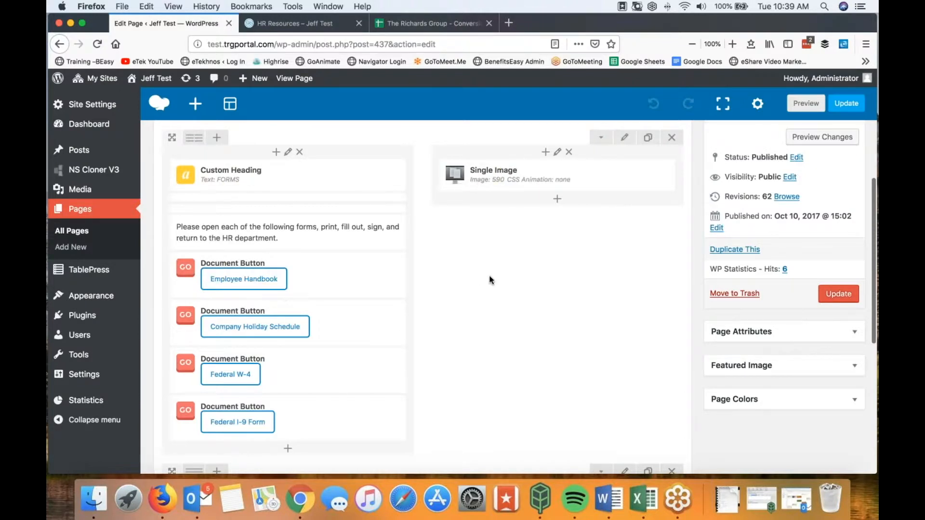
pyautogui.moveTo(308, 178)
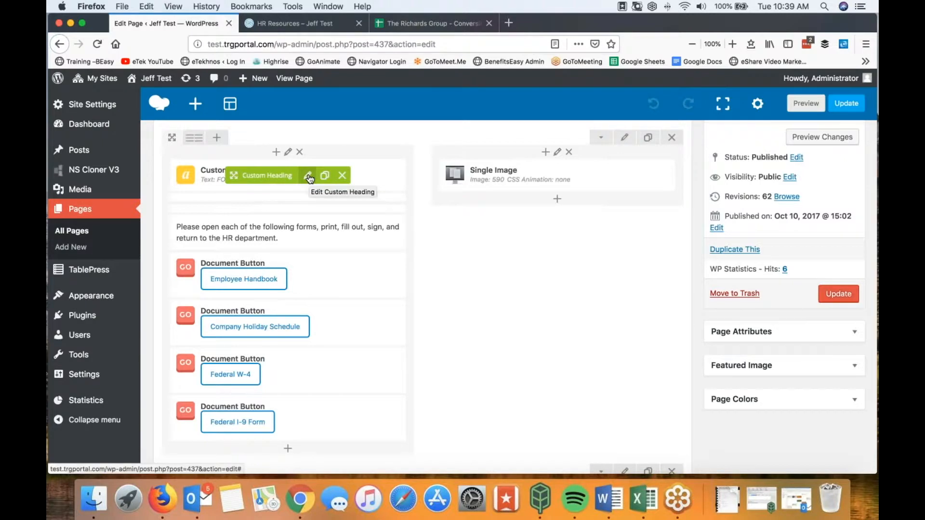
pyautogui.scroll(3, 448, 247)
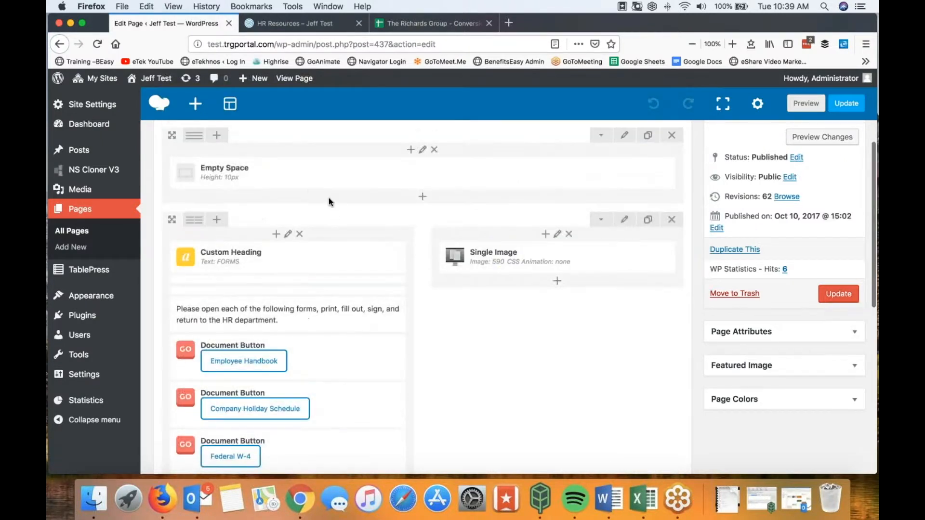
pyautogui.moveTo(235, 259)
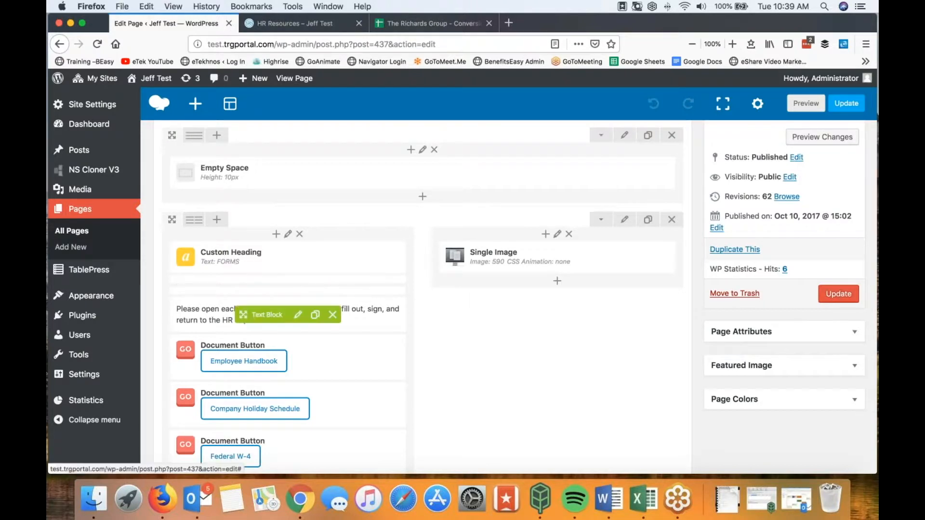
pyautogui.scroll(-3, 244, 284)
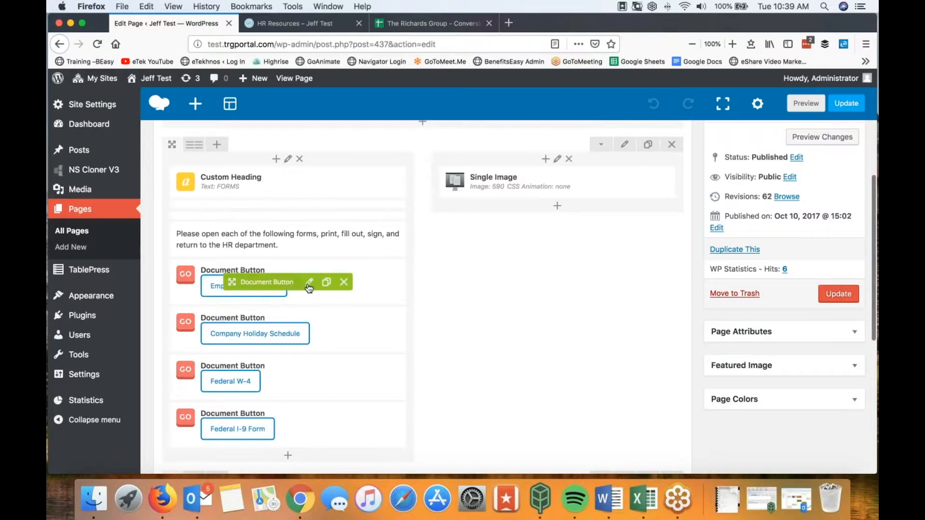
pyautogui.click(309, 284)
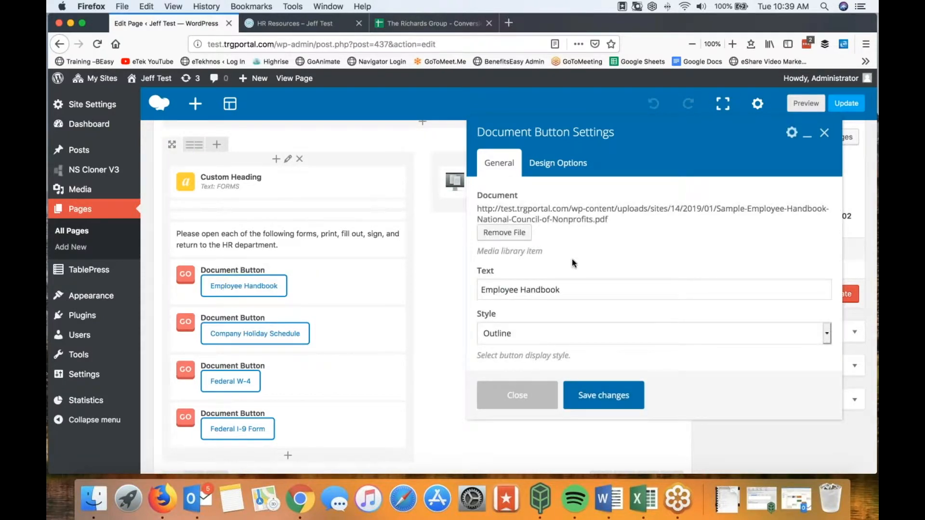
# Step: Relabel the button 'NEW Employee Handbook', reattach Sample-Employee-Handbook-National-Council-of-Nonprofits.pdf, and save
pyautogui.click(482, 290)
pyautogui.write('NEW')
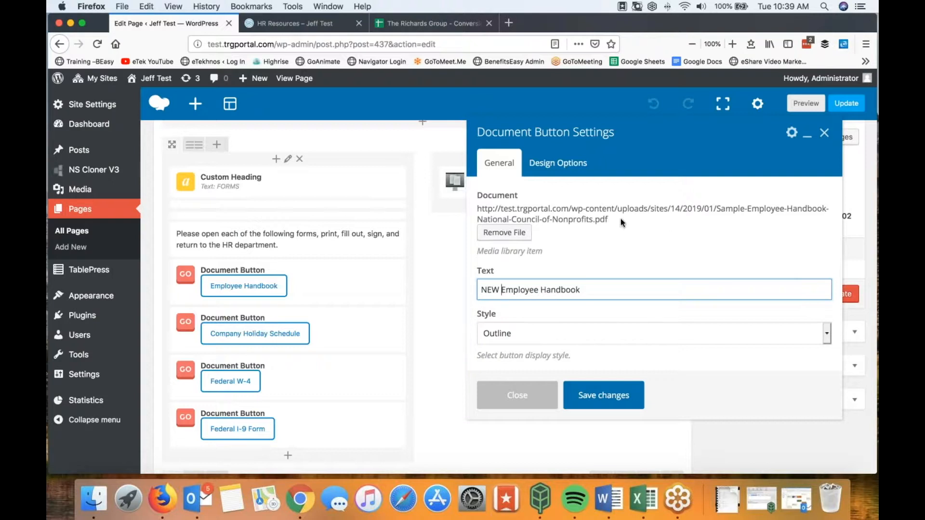
pyautogui.click(504, 233)
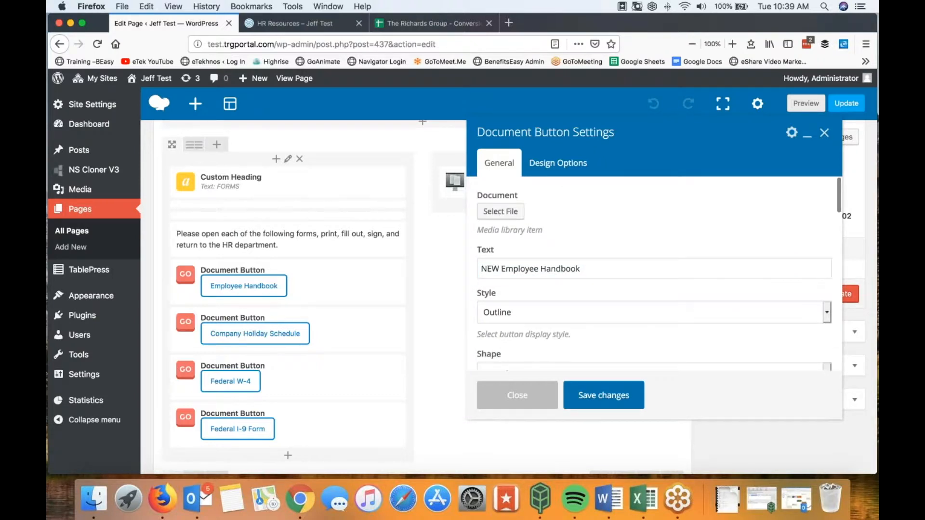
pyautogui.click(501, 211)
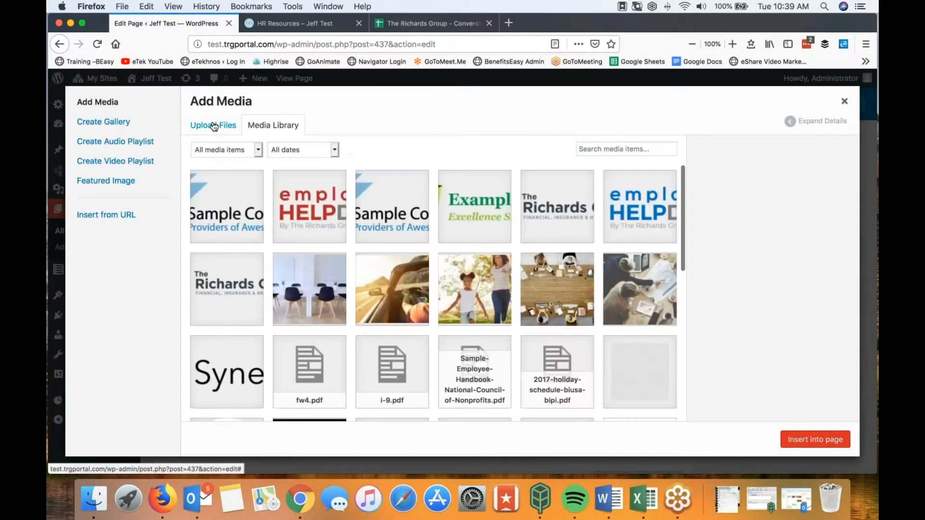
pyautogui.scroll(-3, 392, 308)
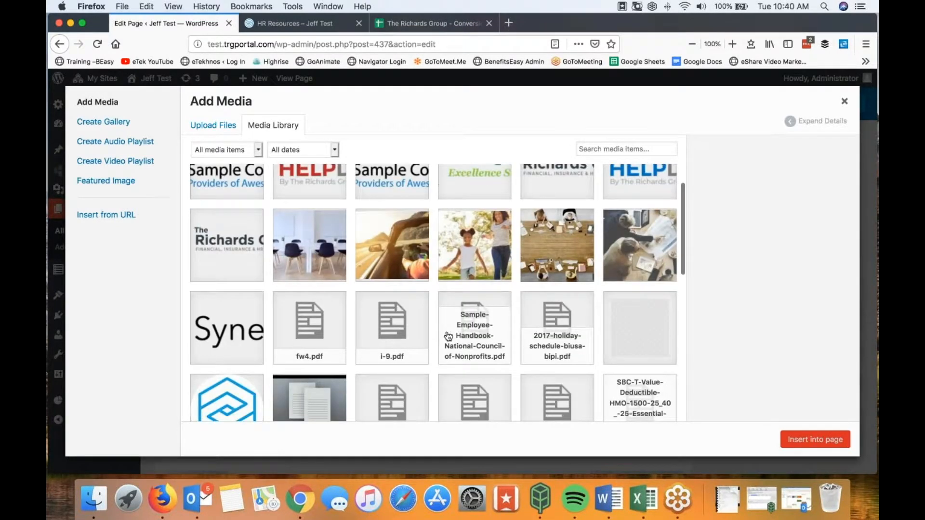
pyautogui.click(475, 332)
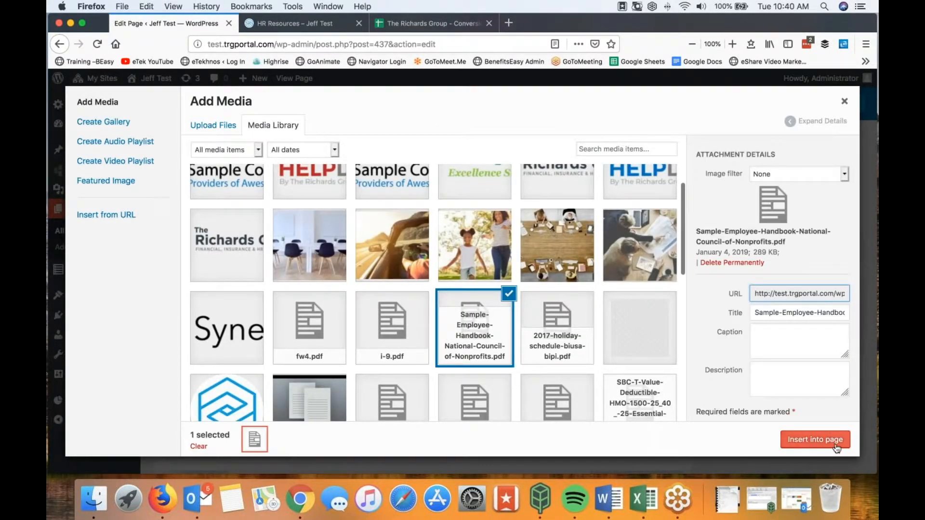
pyautogui.click(815, 439)
pyautogui.scroll(-3, 661, 260)
pyautogui.click(606, 397)
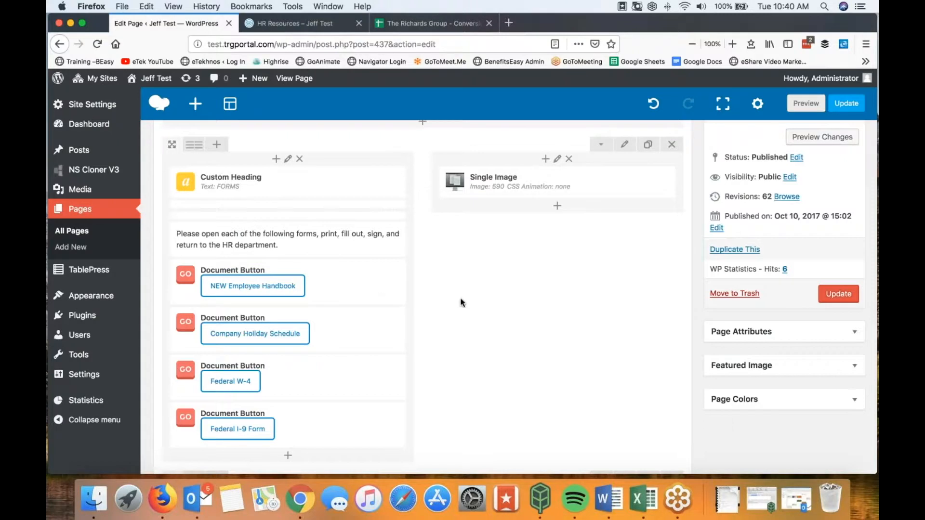
pyautogui.moveTo(190, 296)
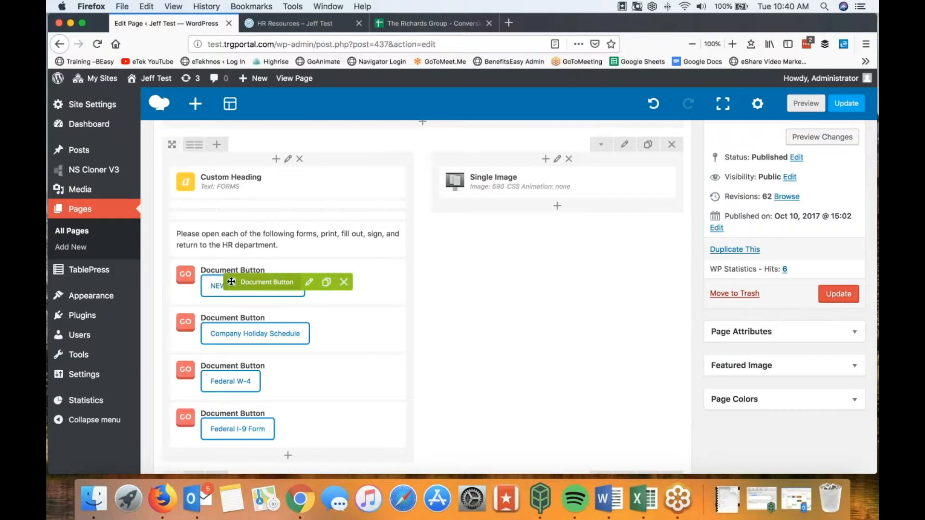
# Step: Move NEW Employee Handbook below Company Holiday Schedule and add an 'OLD Employee Handbook' clone beneath it
pyautogui.moveTo(232, 283); pyautogui.dragTo(214, 337)
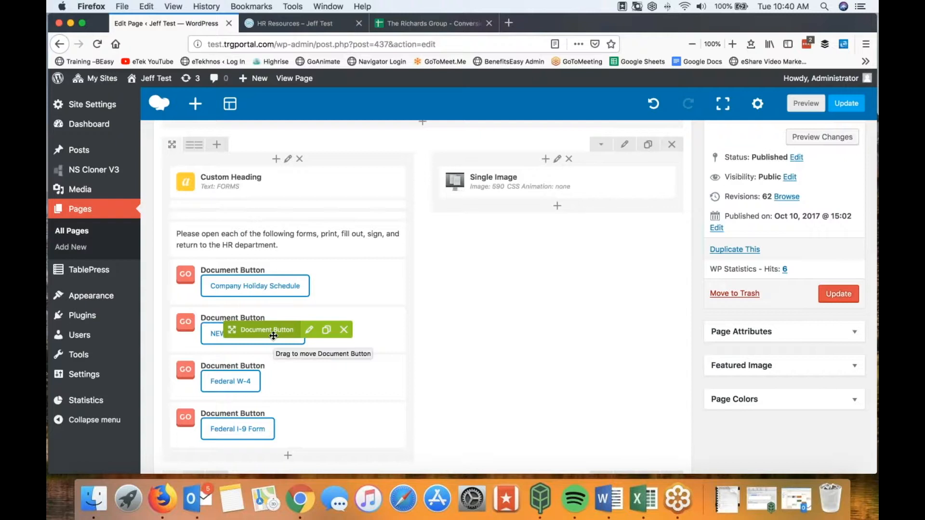
pyautogui.click(328, 334)
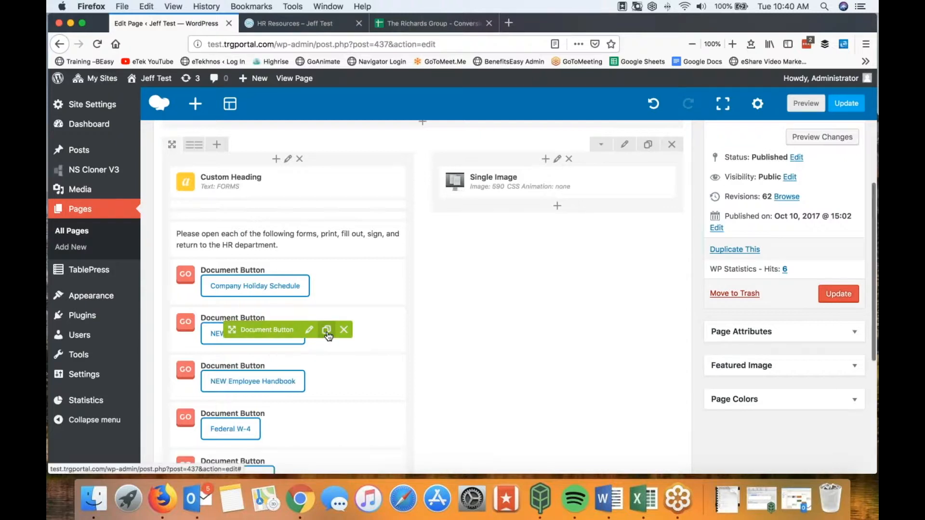
pyautogui.moveTo(309, 383)
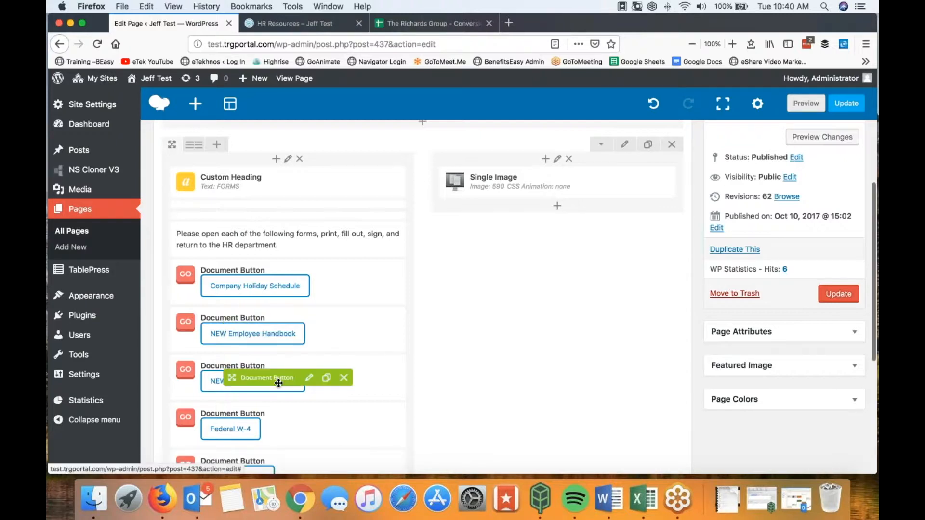
pyautogui.click(309, 383)
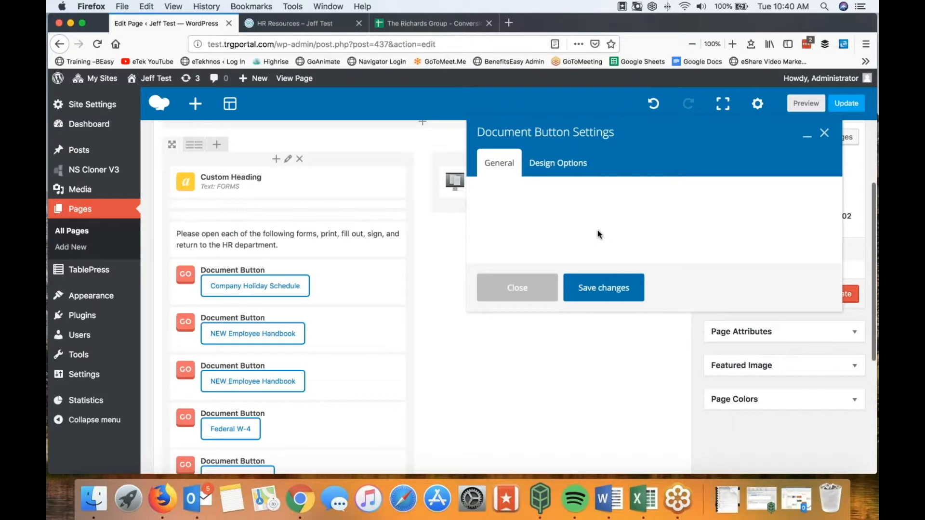
pyautogui.moveTo(498, 291); pyautogui.dragTo(472, 290)
pyautogui.write('OLD Employee Handbook')
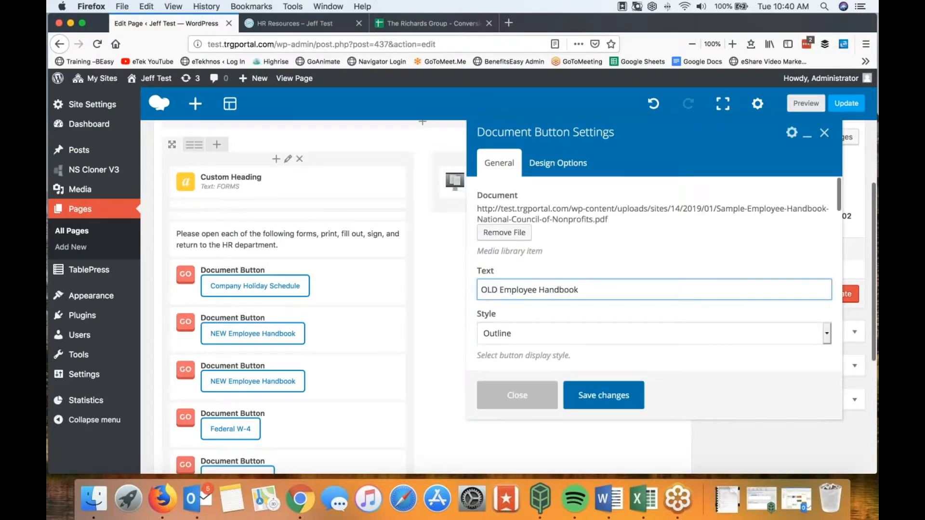
pyautogui.click(594, 395)
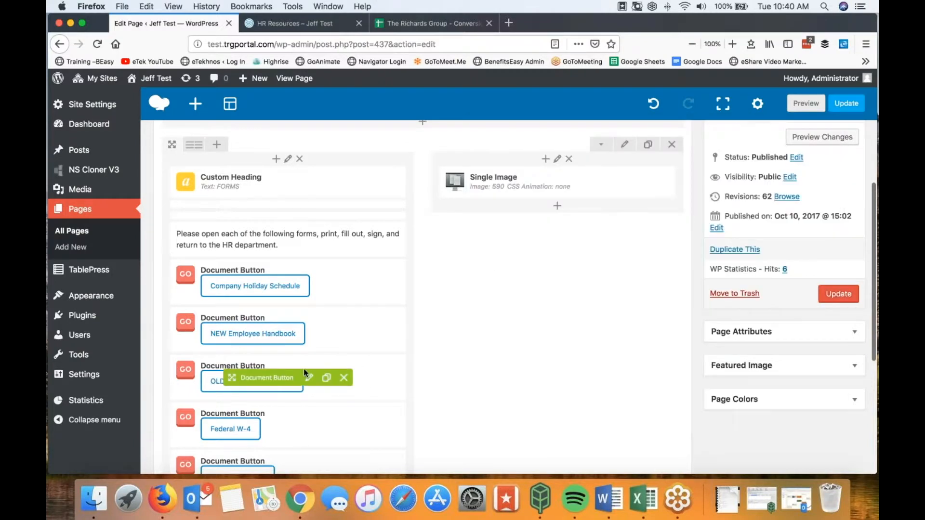
# Step: Open the settings of the forms section's Single Image block
pyautogui.scroll(-3, 435, 343)
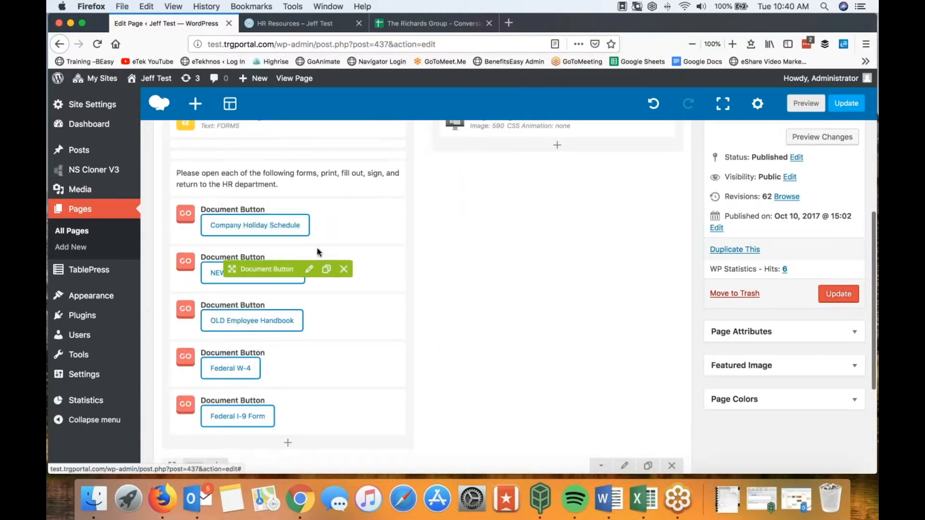
pyautogui.scroll(4, 289, 260)
pyautogui.moveTo(468, 214)
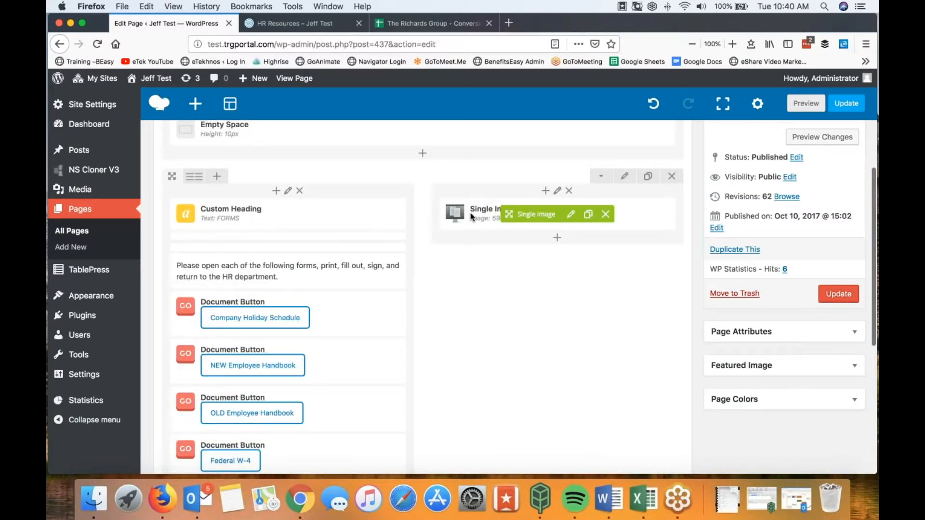
pyautogui.click(575, 216)
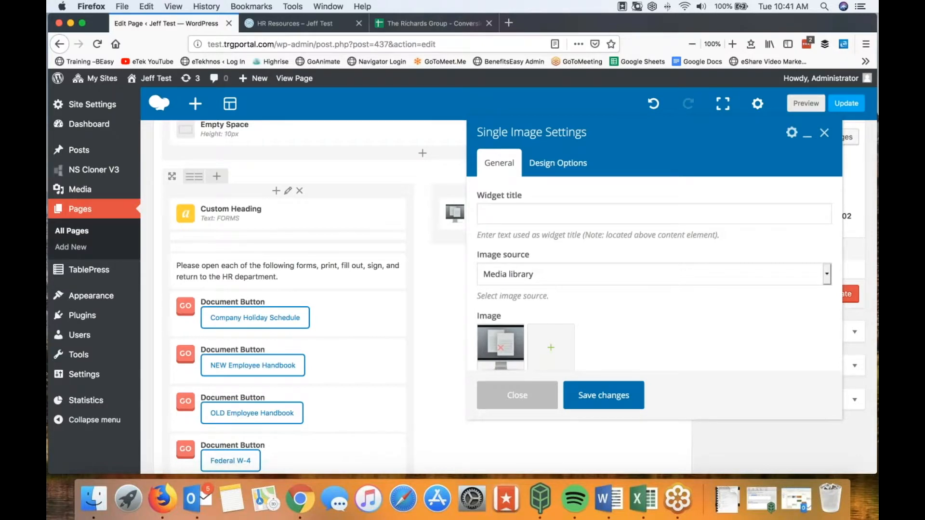
# Step: Set the forms section image to the ExampleInc logo from the Media Library and update the page
pyautogui.click(550, 349)
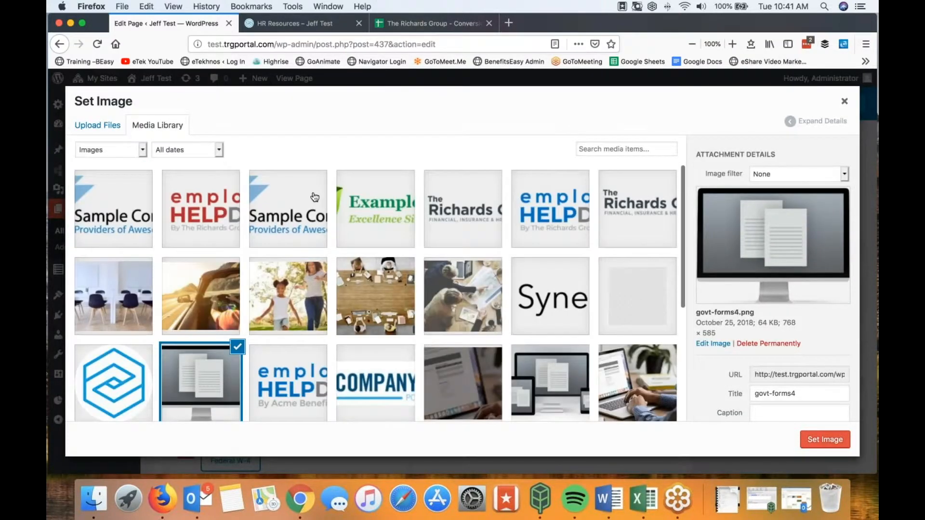
pyautogui.click(107, 129)
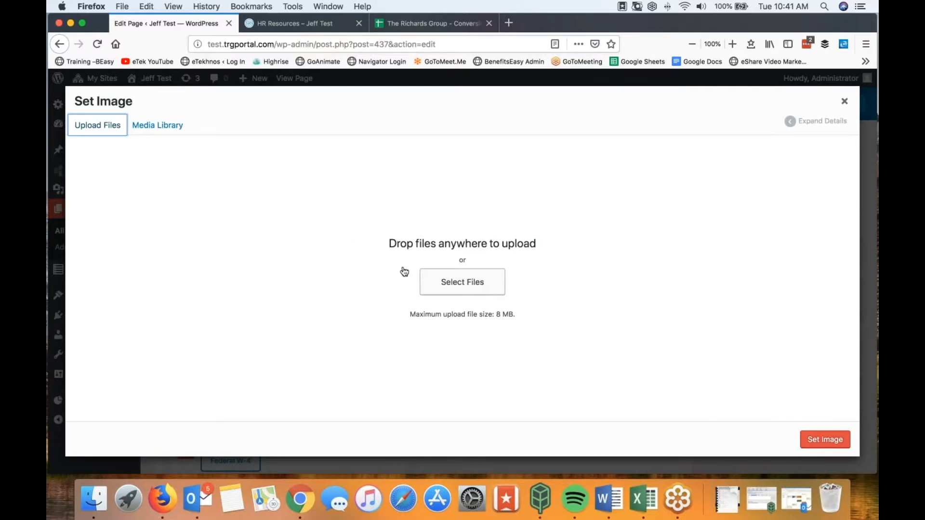
pyautogui.click(158, 126)
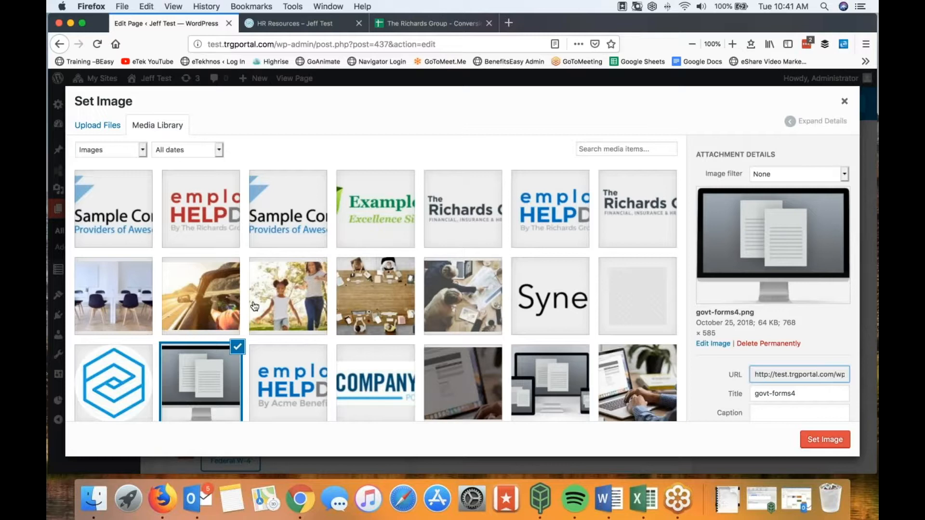
pyautogui.click(368, 207)
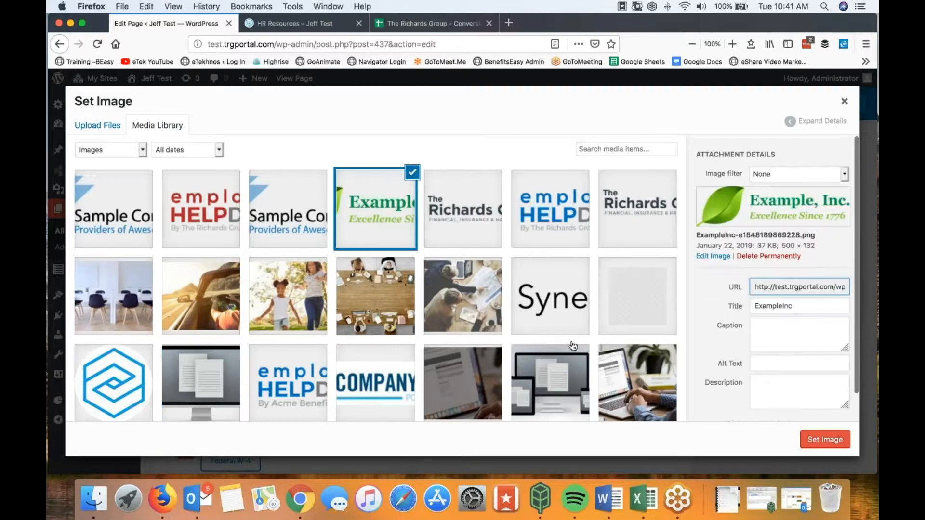
pyautogui.click(814, 440)
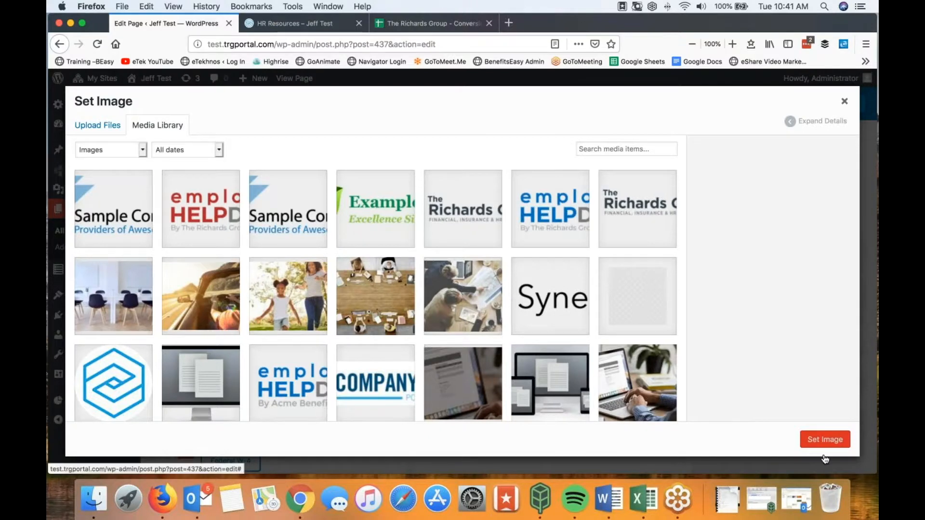
pyautogui.click(815, 439)
pyautogui.click(597, 394)
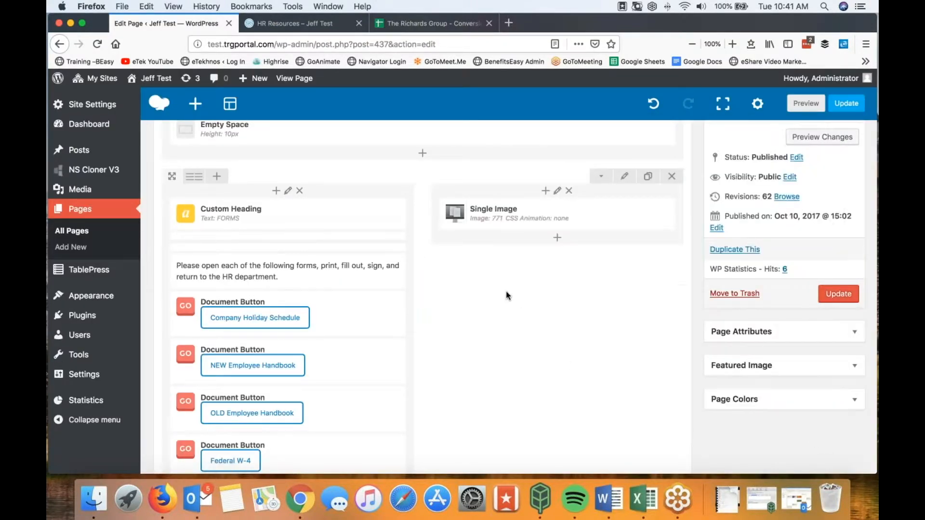
pyautogui.click(838, 294)
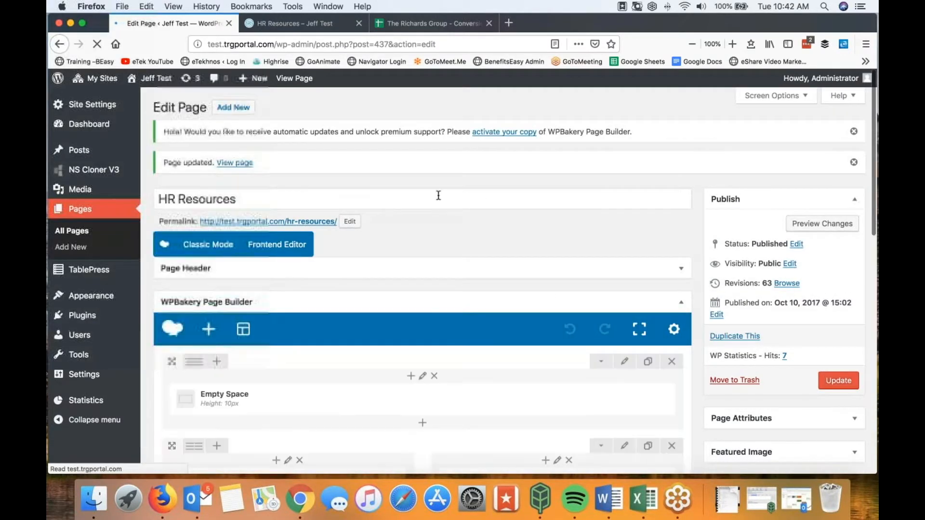
# Step: Rename the page title from 'HR Resources' to 'HR Docs' and update the page
pyautogui.moveTo(238, 199); pyautogui.dragTo(151, 200)
pyautogui.click(236, 199)
pyautogui.press('BackSpace')
pyautogui.press('BackSpace')
pyautogui.press('BackSpace')
pyautogui.press('BackSpace')
pyautogui.press('BackSpace')
pyautogui.press('BackSpace')
pyautogui.press('BackSpace')
pyautogui.press('BackSpace')
pyautogui.press('BackSpace')
pyautogui.write('D')
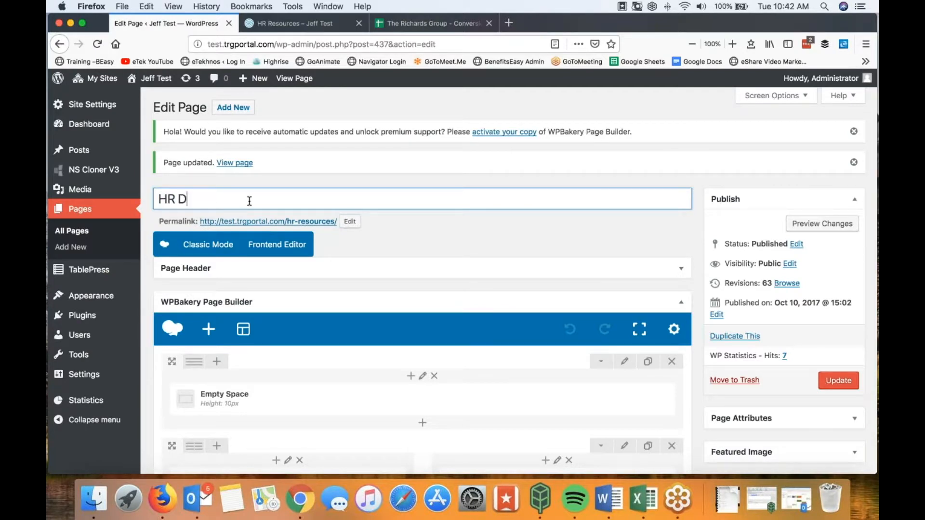
pyautogui.write('ocs')
pyautogui.scroll(-3, 326, 289)
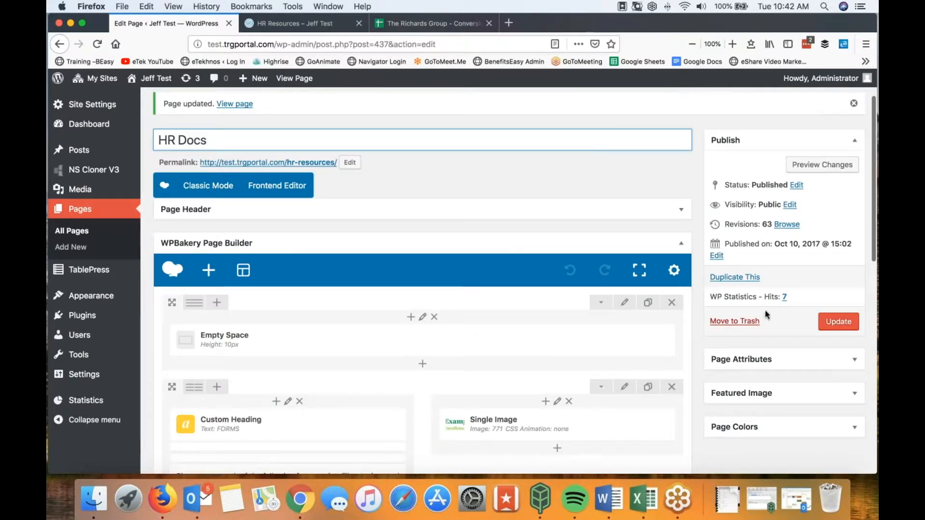
pyautogui.click(838, 321)
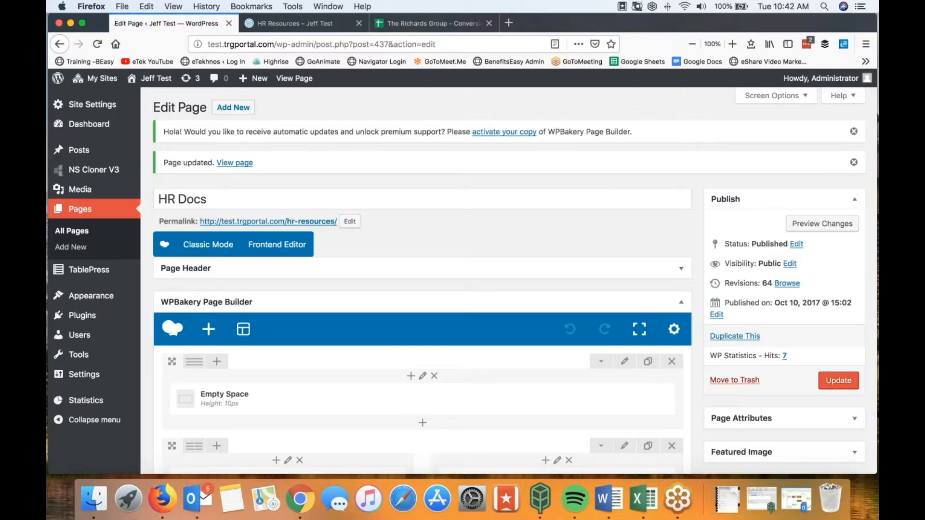
# Step: Reload the live page to confirm the NEW and OLD Employee Handbook buttons, then return to Pages
pyautogui.click(285, 27)
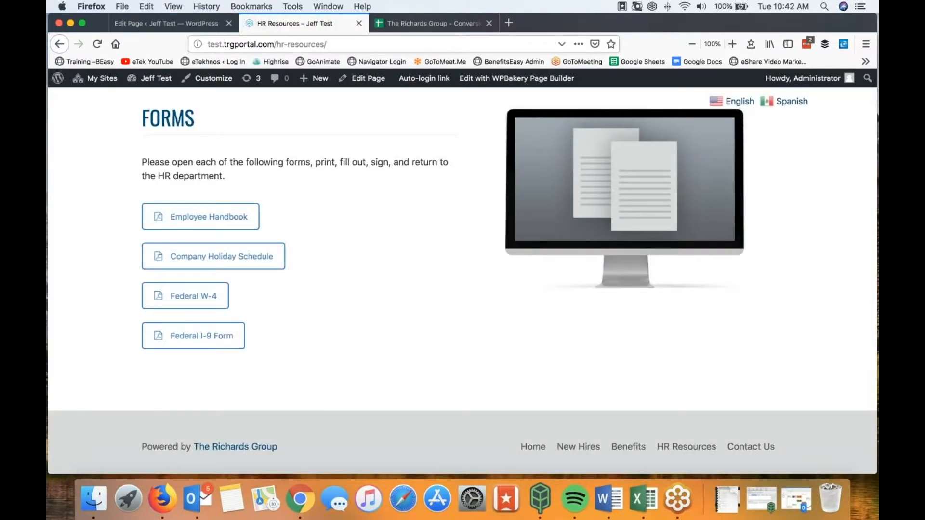
pyautogui.scroll(1, 248, 153)
pyautogui.click(97, 45)
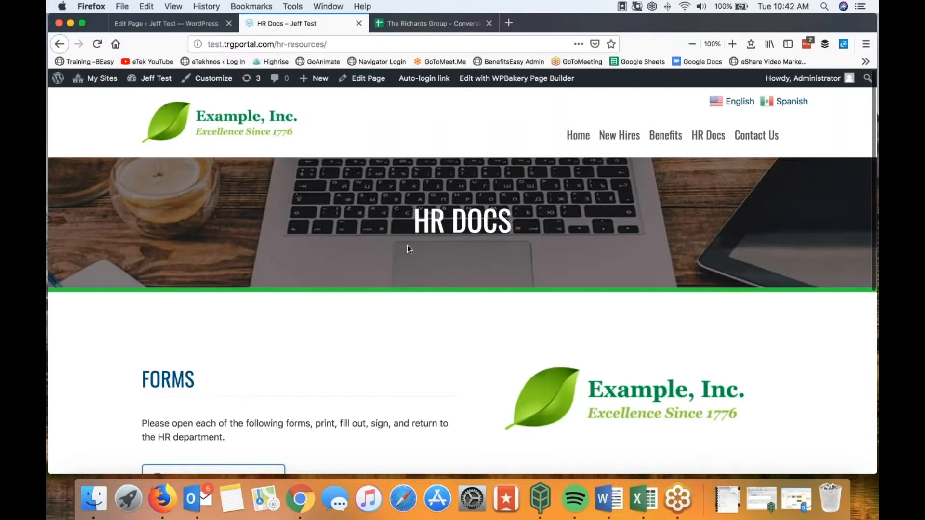
pyautogui.scroll(-8, 410, 248)
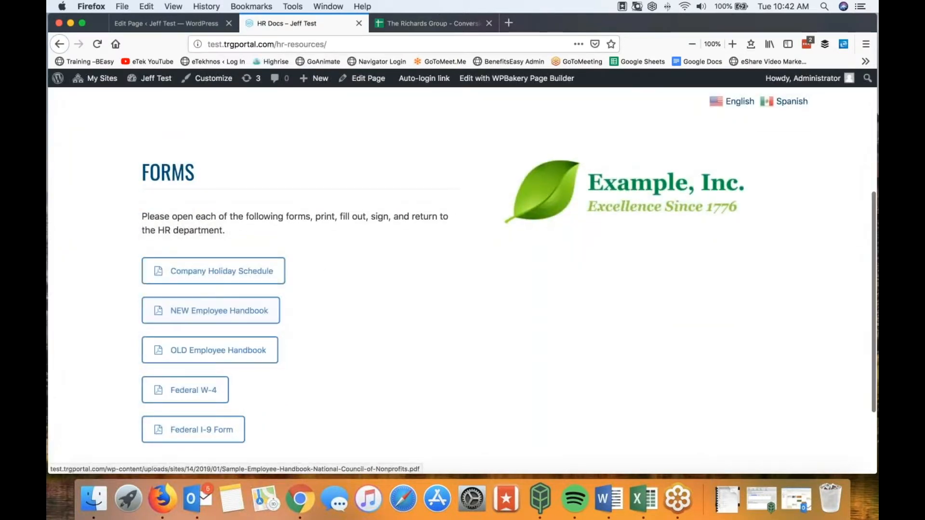
pyautogui.click(176, 25)
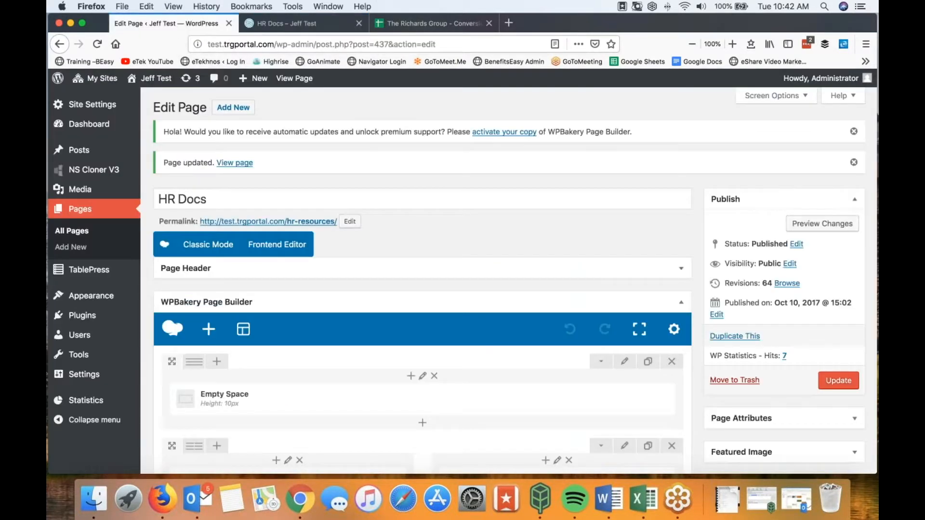
pyautogui.click(81, 211)
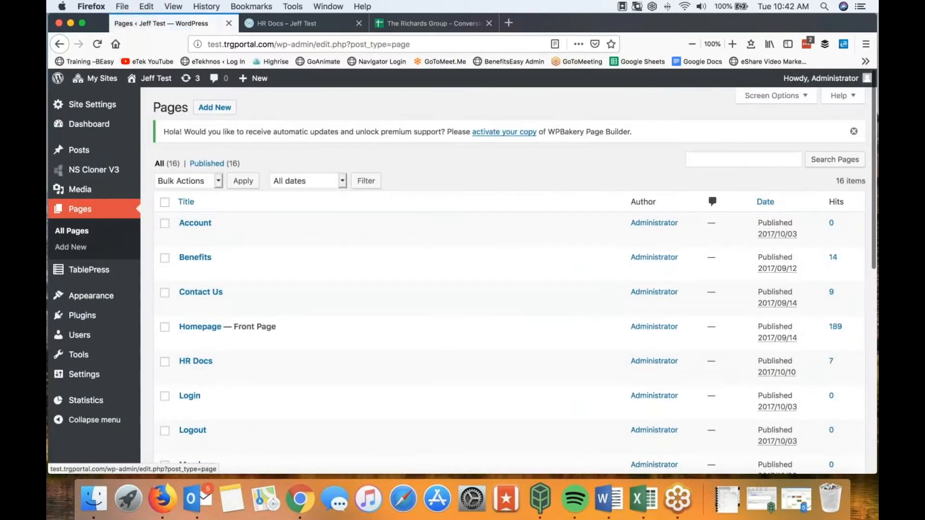
# Step: Open Benefits in the page builder with Medical collapsed, and load the live Benefits page alongside
pyautogui.click(195, 260)
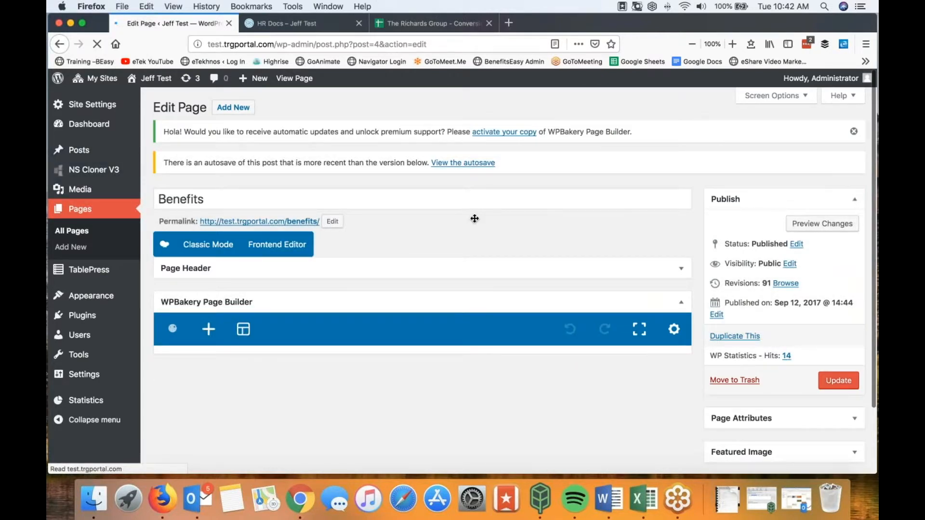
pyautogui.scroll(-3, 482, 212)
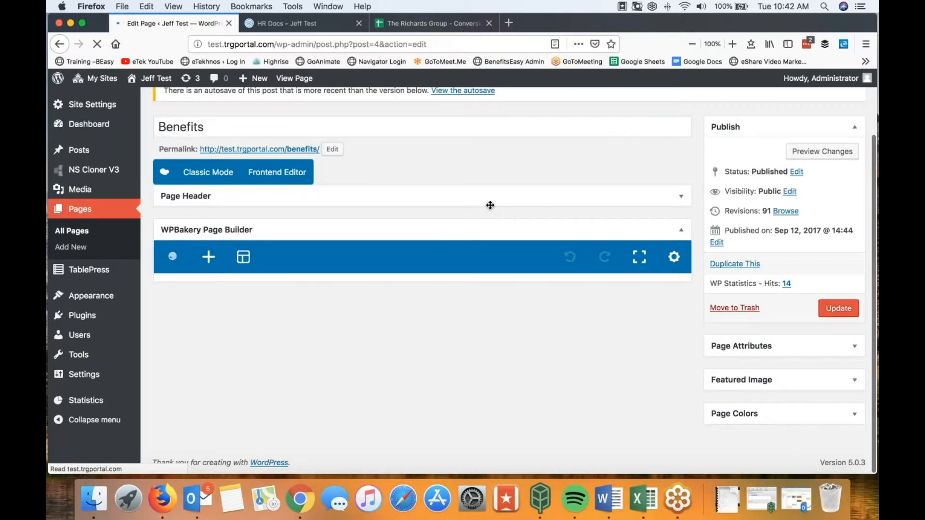
pyautogui.scroll(-7, 203, 217)
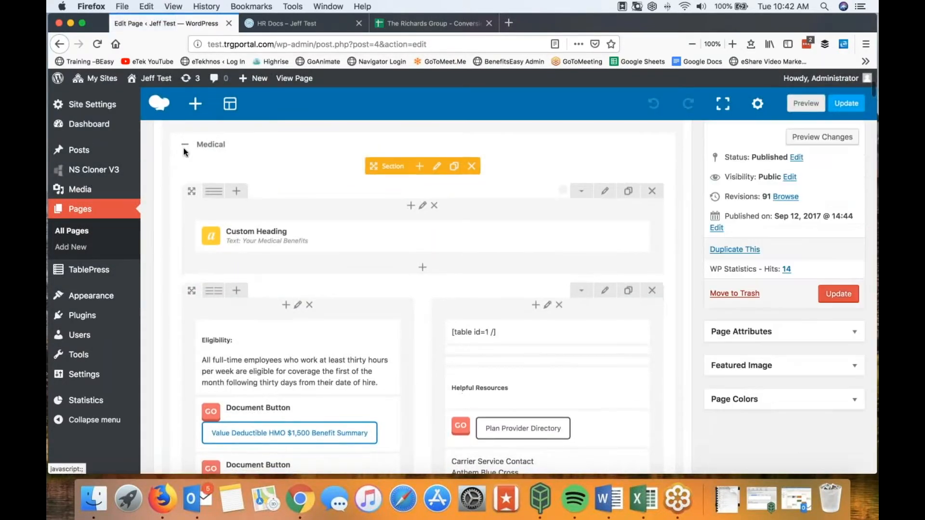
pyautogui.click(185, 145)
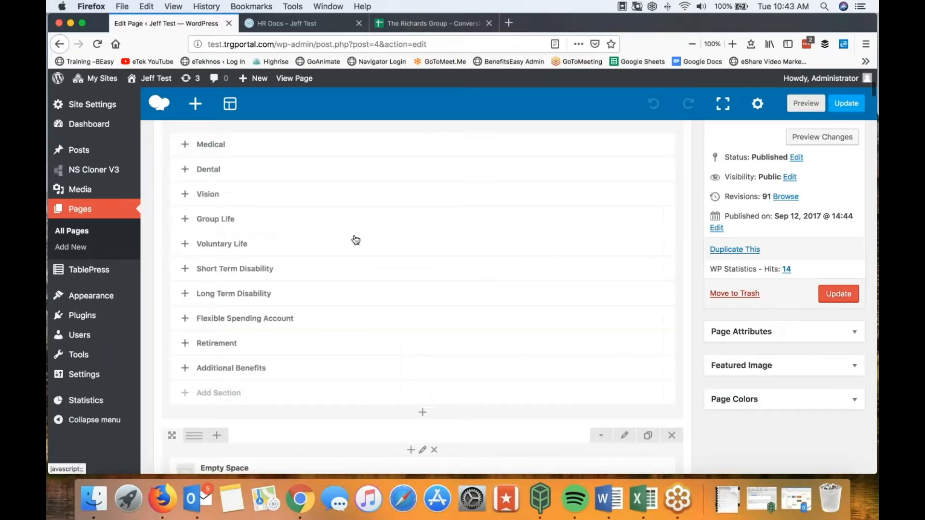
pyautogui.scroll(2, 416, 267)
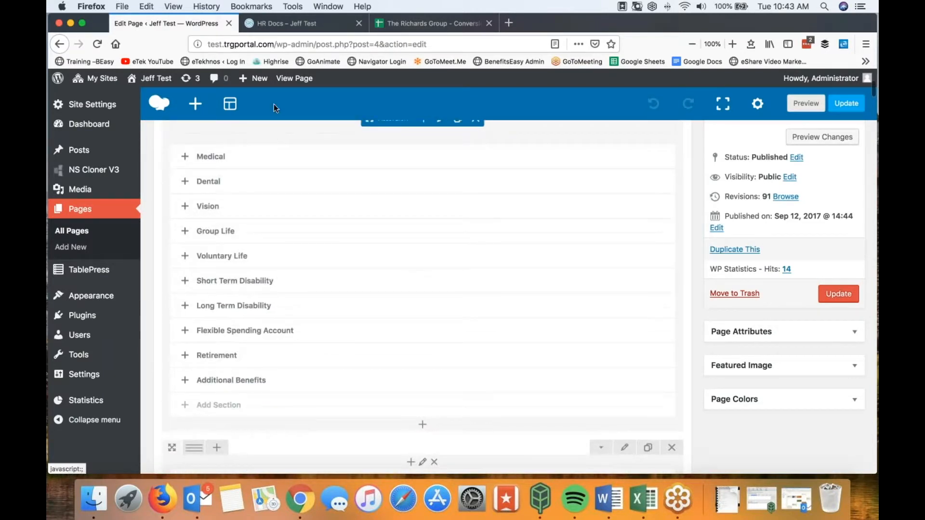
pyautogui.click(291, 24)
pyautogui.scroll(5, 380, 155)
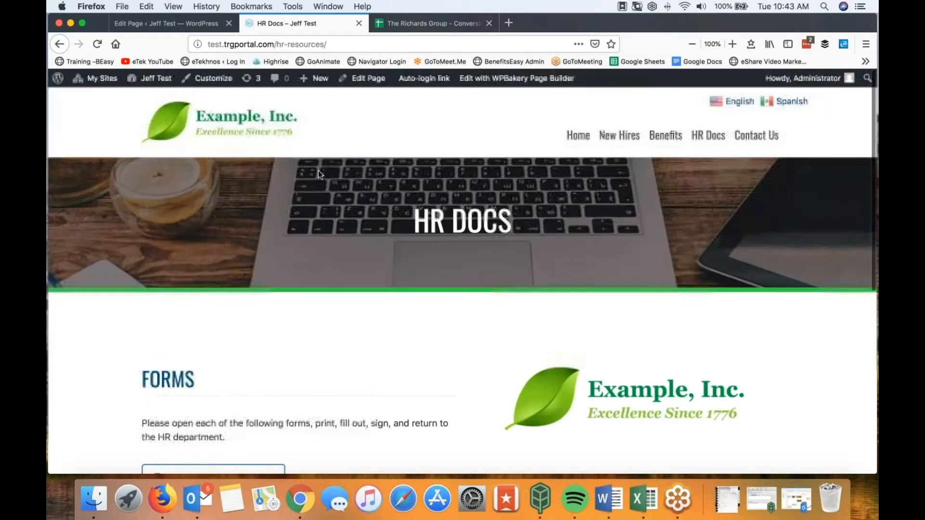
pyautogui.click(664, 137)
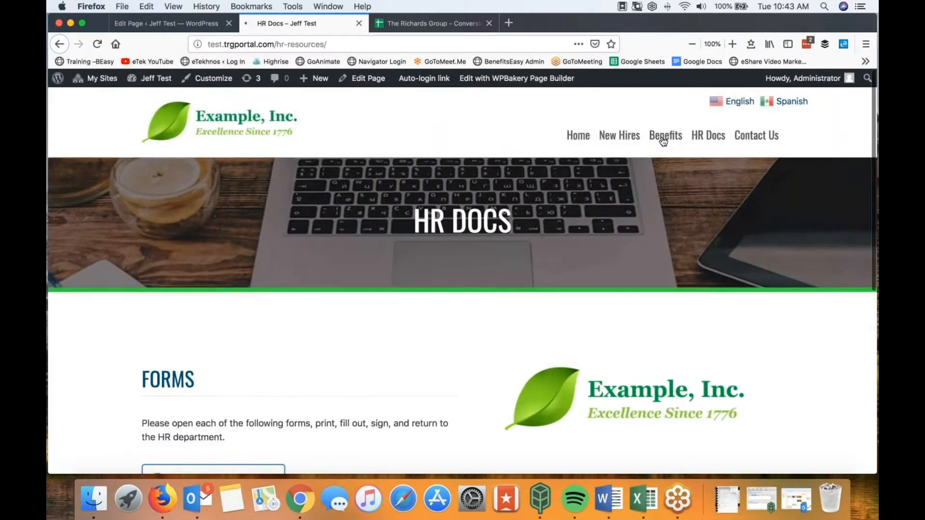
pyautogui.click(185, 24)
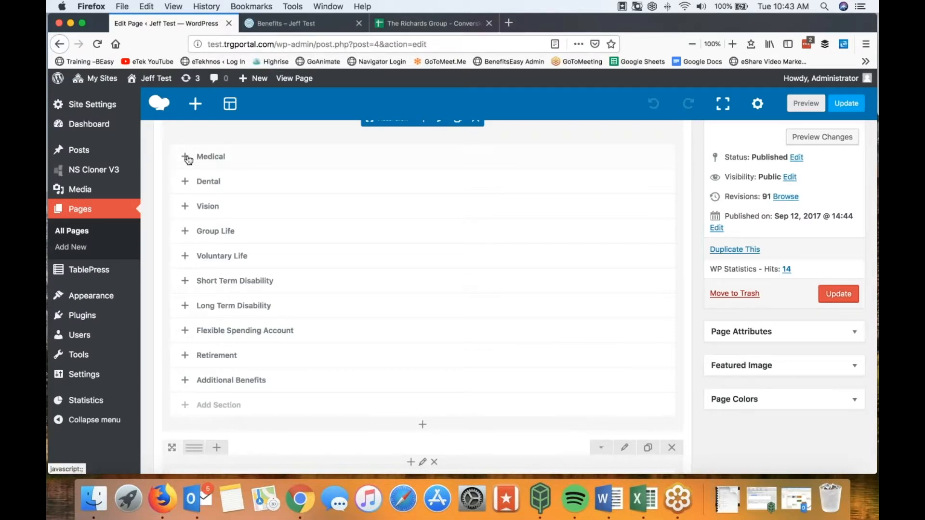
# Step: Expand the Medical accordion section on the Benefits page and clone it from its Section toolbar
pyautogui.click(187, 158)
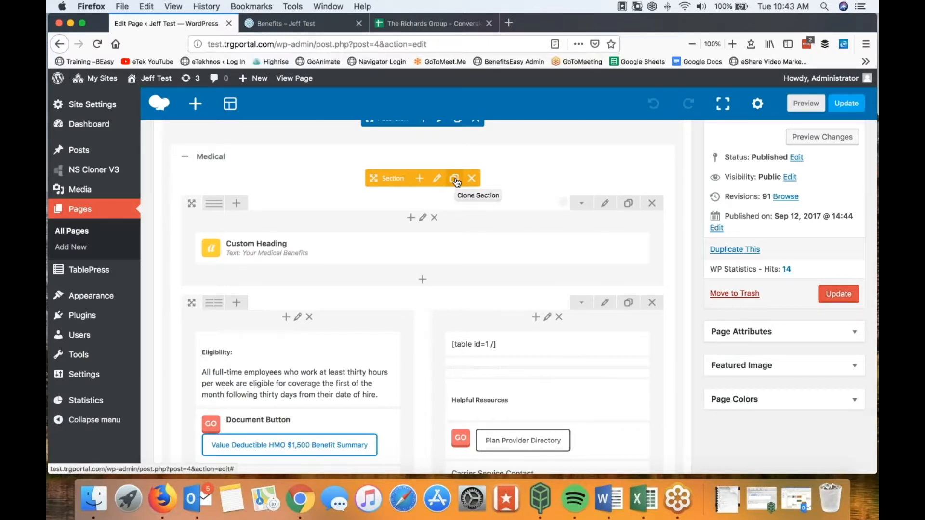
pyautogui.scroll(3, 456, 182)
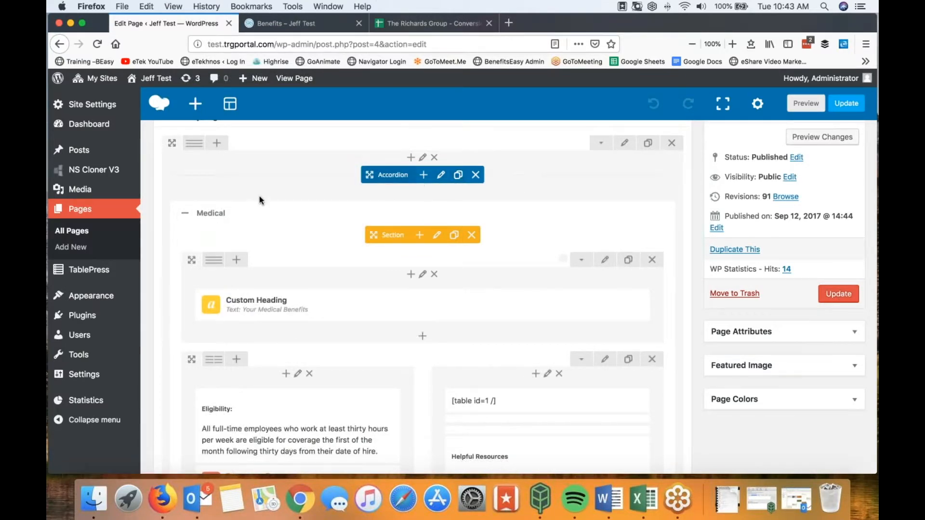
pyautogui.scroll(-2, 264, 203)
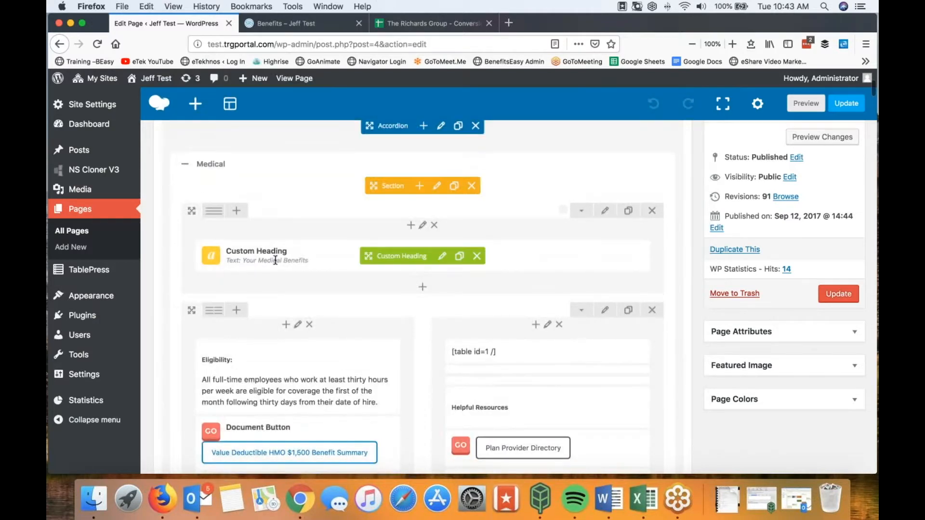
pyautogui.click(454, 187)
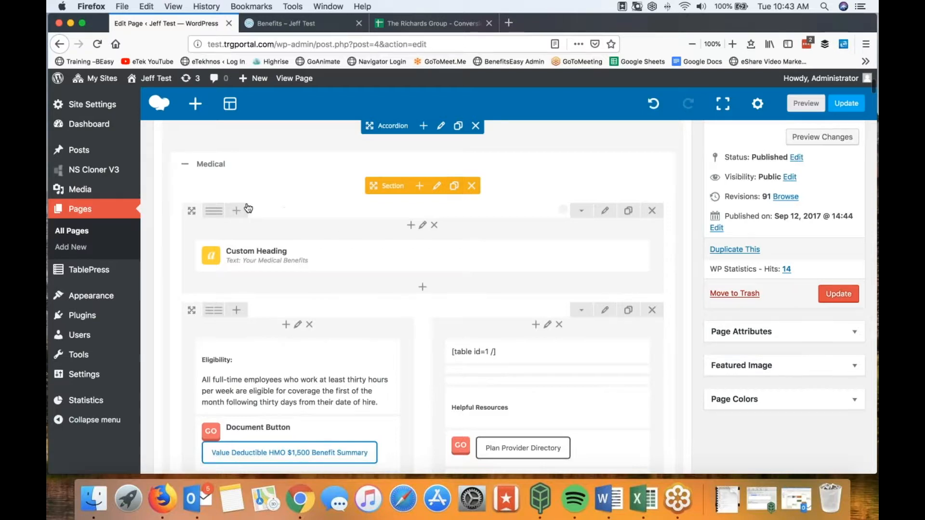
pyautogui.scroll(-5, 259, 216)
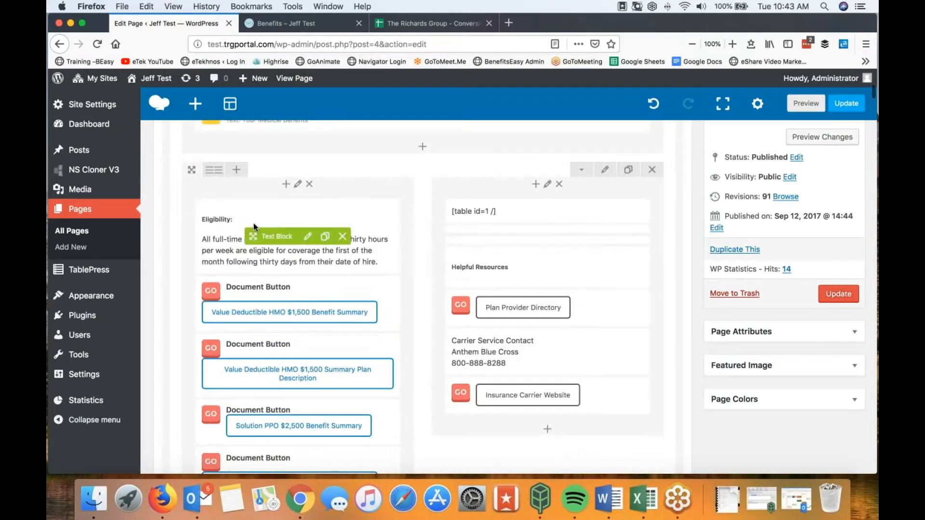
pyautogui.scroll(-2, 254, 227)
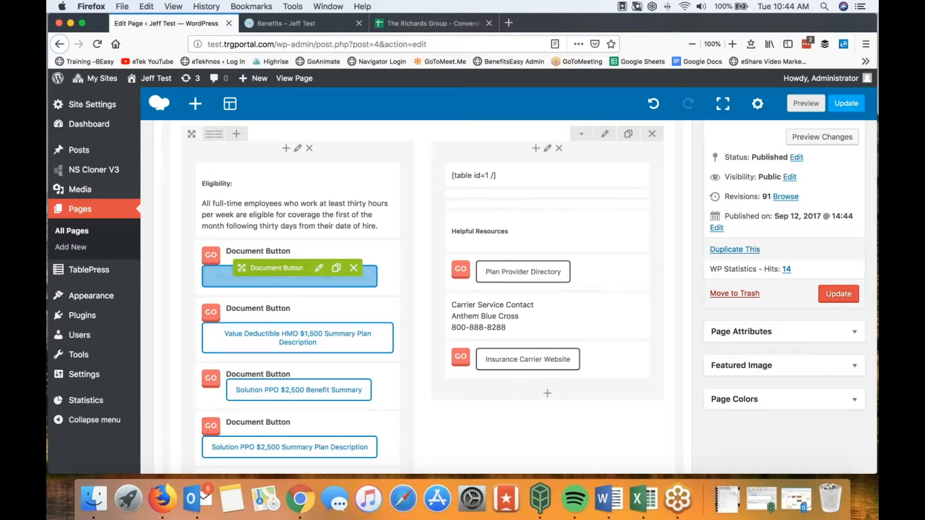
pyautogui.click(319, 268)
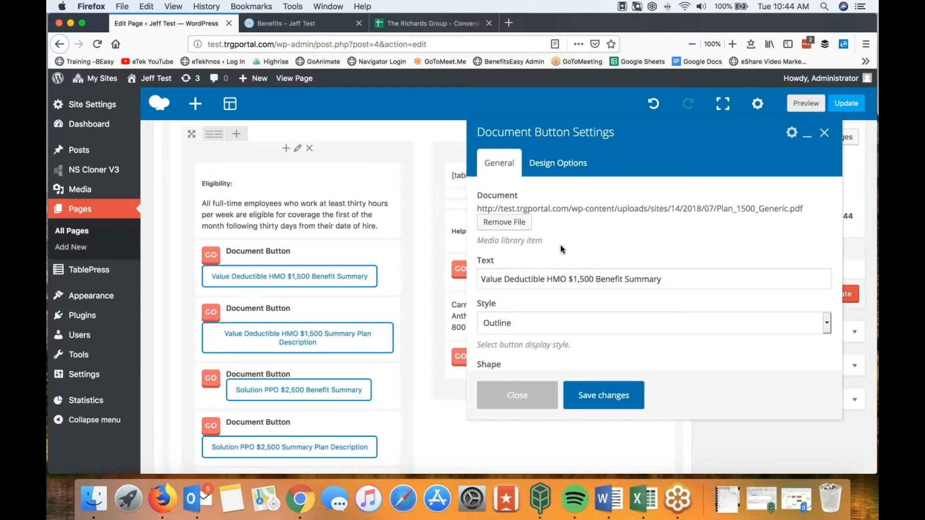
pyautogui.click(518, 398)
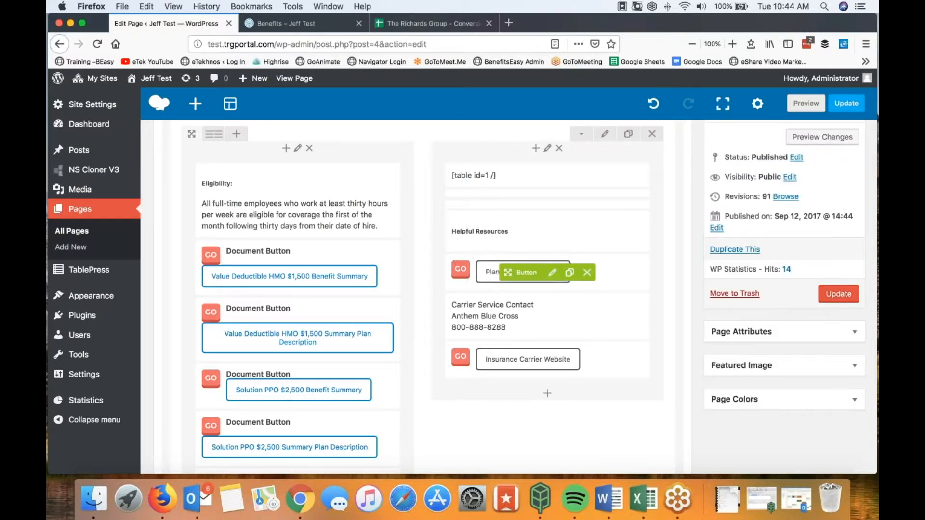
pyautogui.click(552, 273)
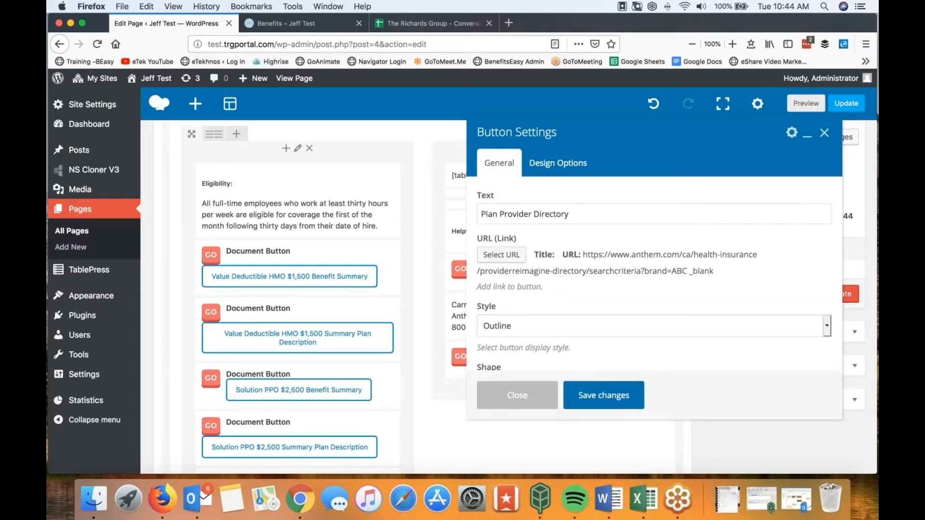
pyautogui.click(524, 396)
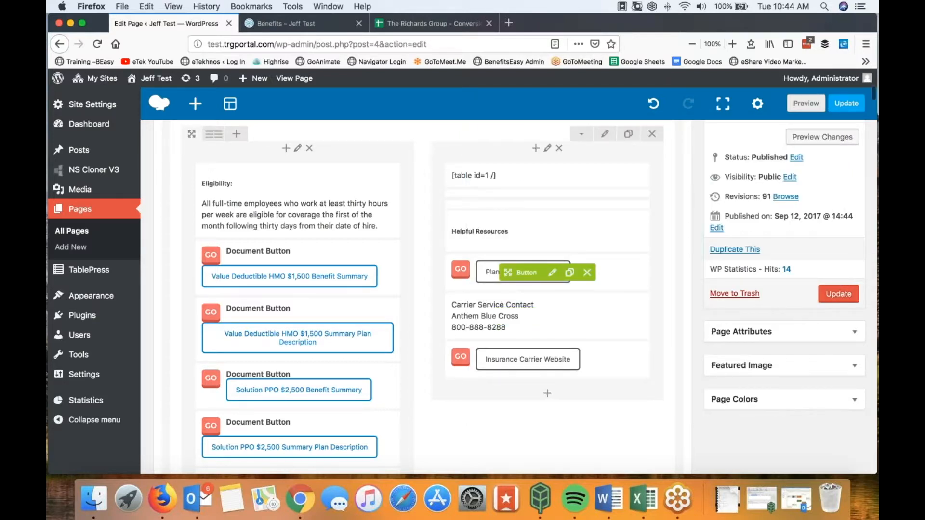
pyautogui.moveTo(332, 269)
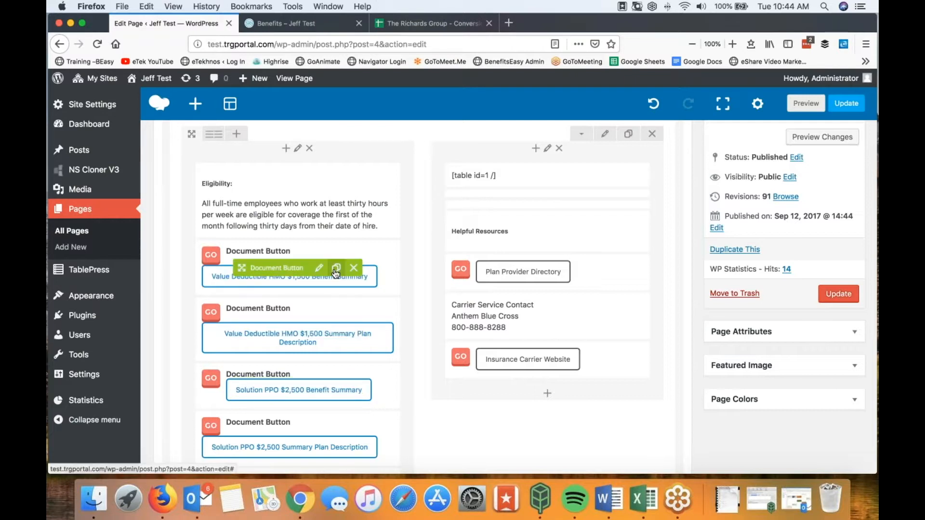
# Step: Duplicate the Value Deductible HMO $1,500 Benefit Summary button and place the copy under Plan Provider Directory
pyautogui.click(335, 271)
pyautogui.moveTo(242, 326); pyautogui.dragTo(501, 322)
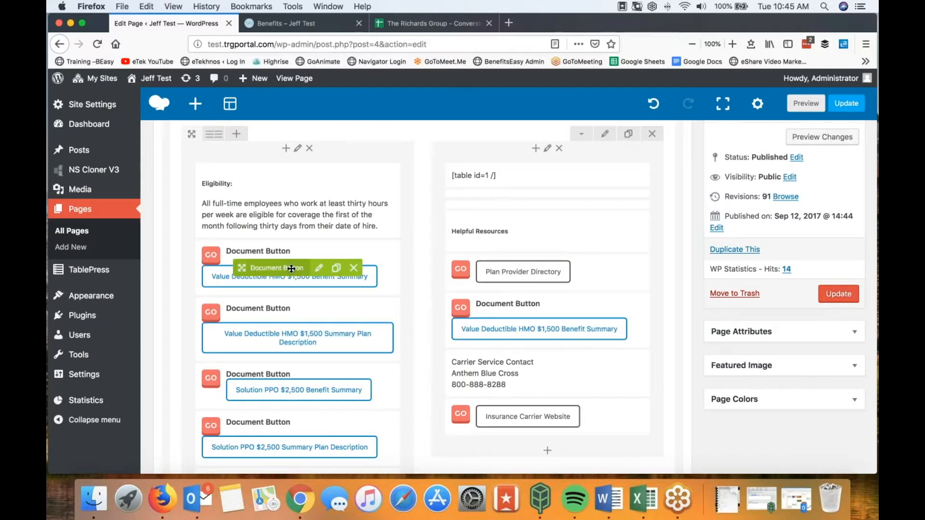
pyautogui.scroll(-5, 291, 269)
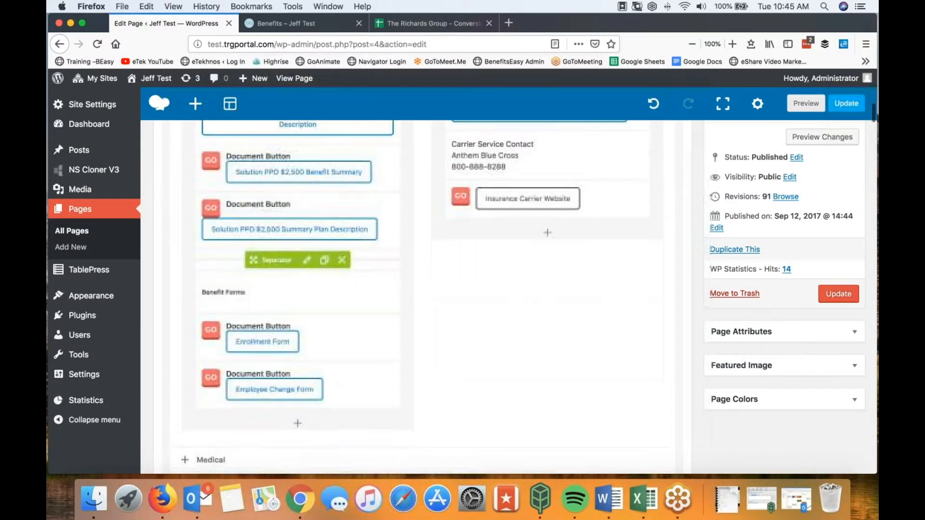
pyautogui.scroll(7, 329, 363)
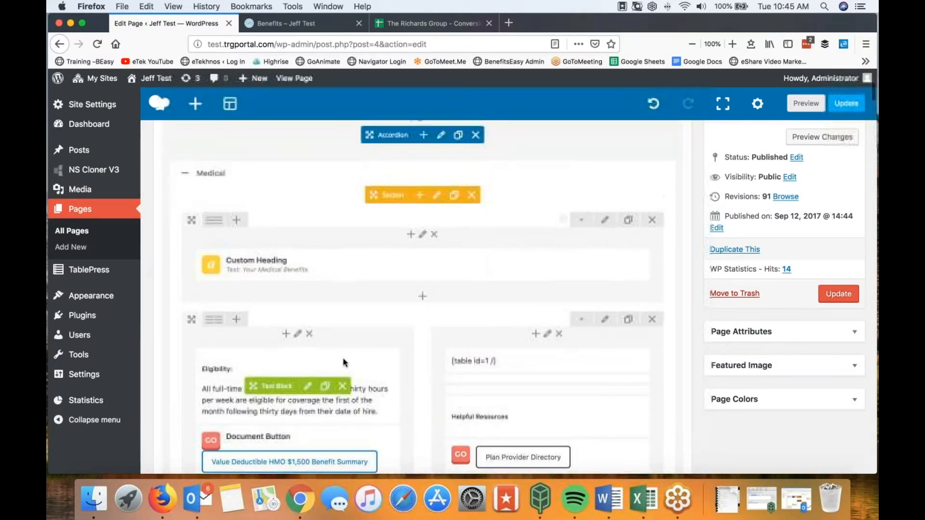
pyautogui.scroll(-2, 314, 370)
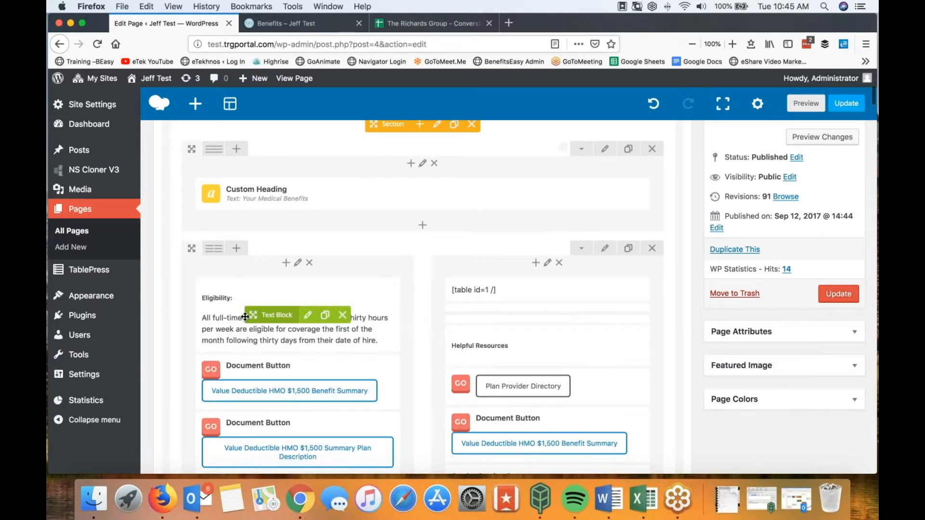
# Step: Copy the Eligibility text block into the right column and strip its 'Eligibility:' heading, keeping the paragraph
pyautogui.click(325, 317)
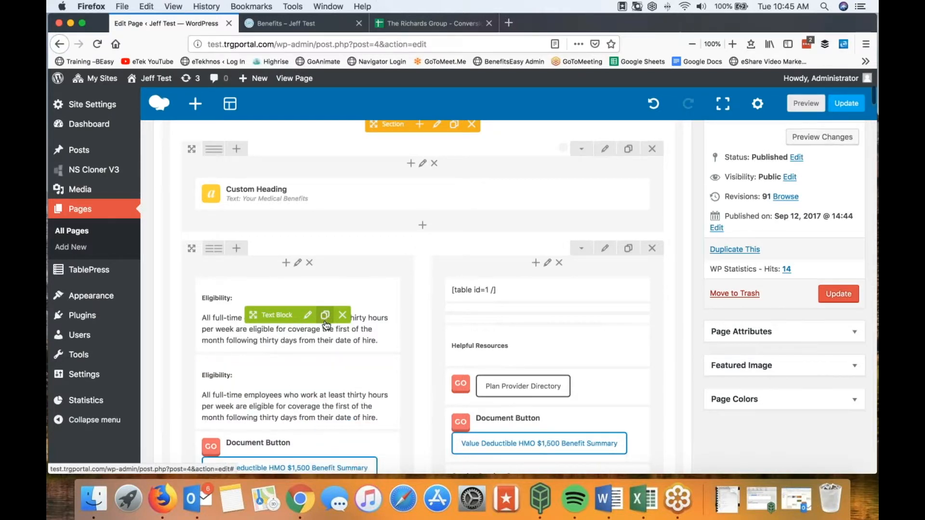
pyautogui.moveTo(253, 392); pyautogui.dragTo(465, 430)
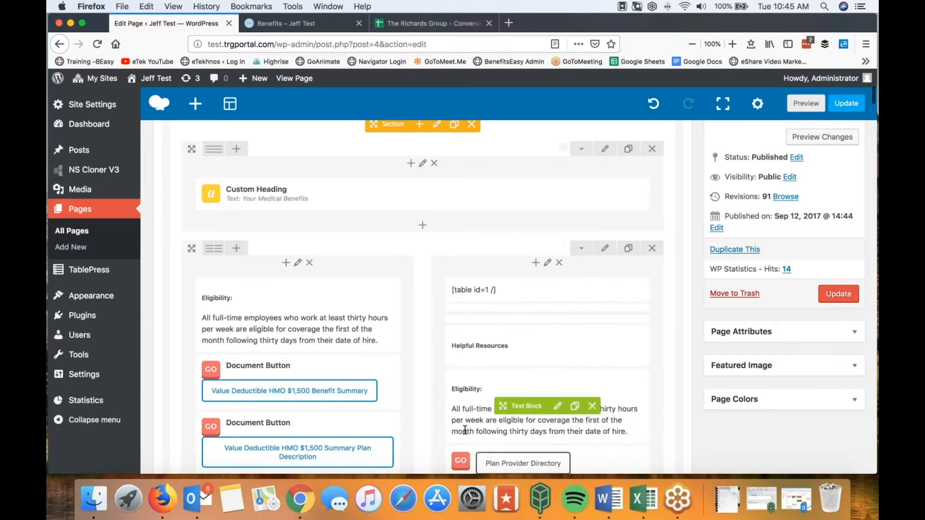
pyautogui.click(557, 407)
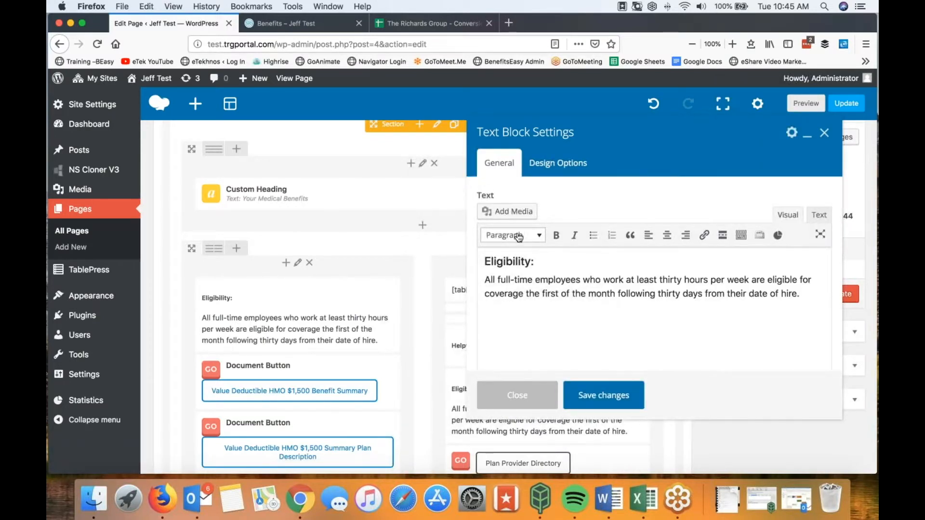
pyautogui.moveTo(542, 261); pyautogui.dragTo(477, 261)
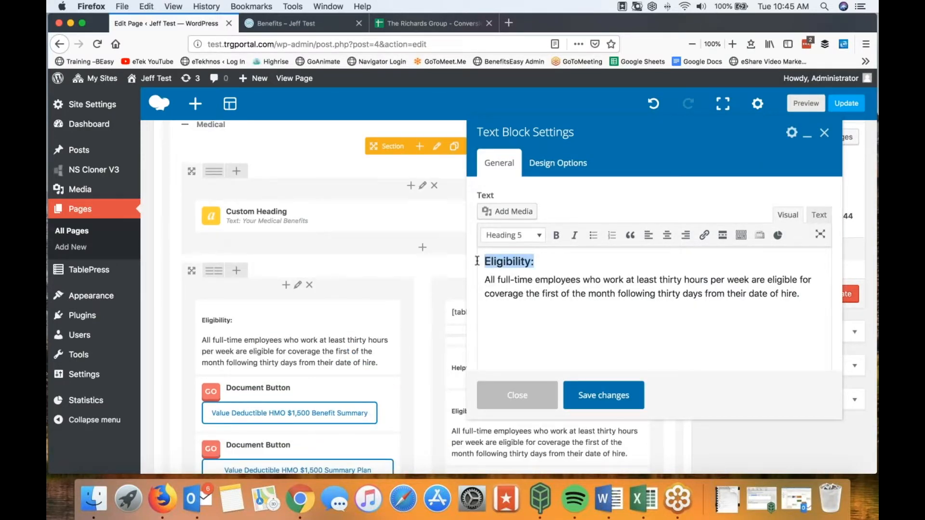
pyautogui.press('BackSpace')
pyautogui.click(485, 279)
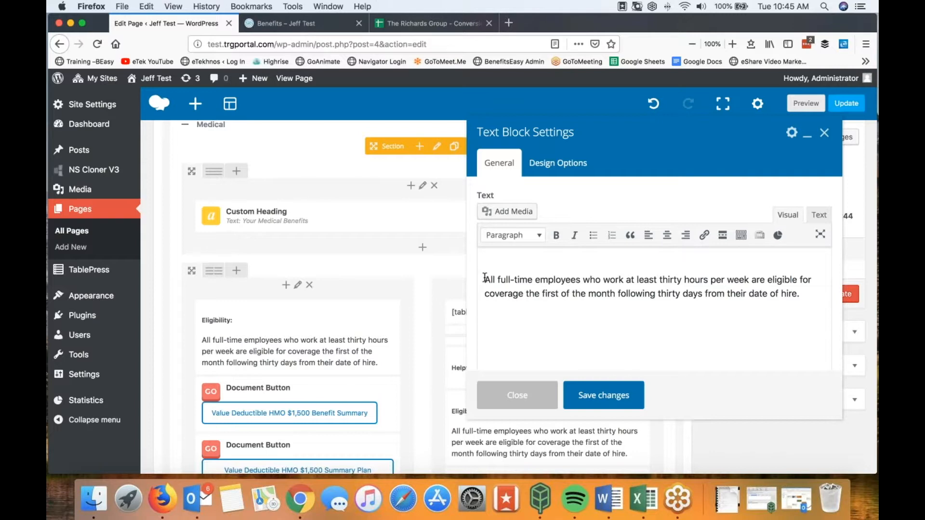
pyautogui.press('BackSpace')
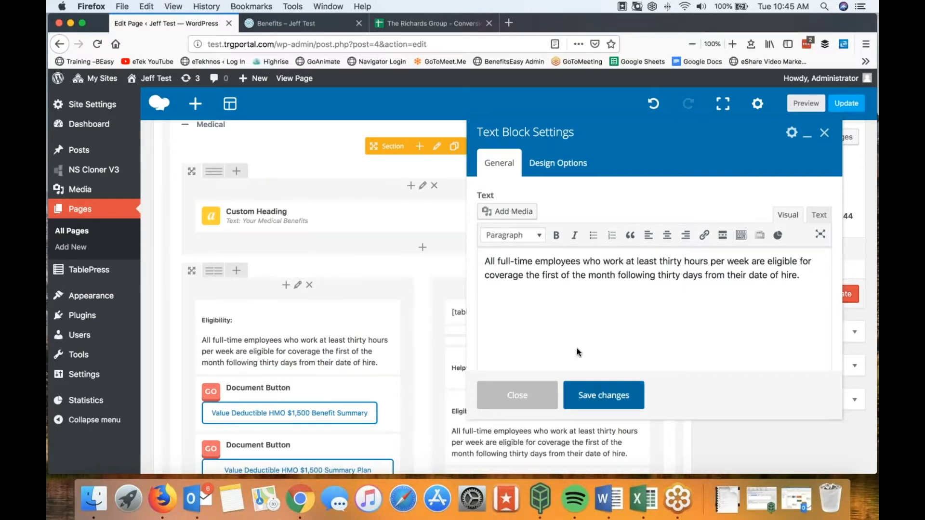
pyautogui.click(591, 394)
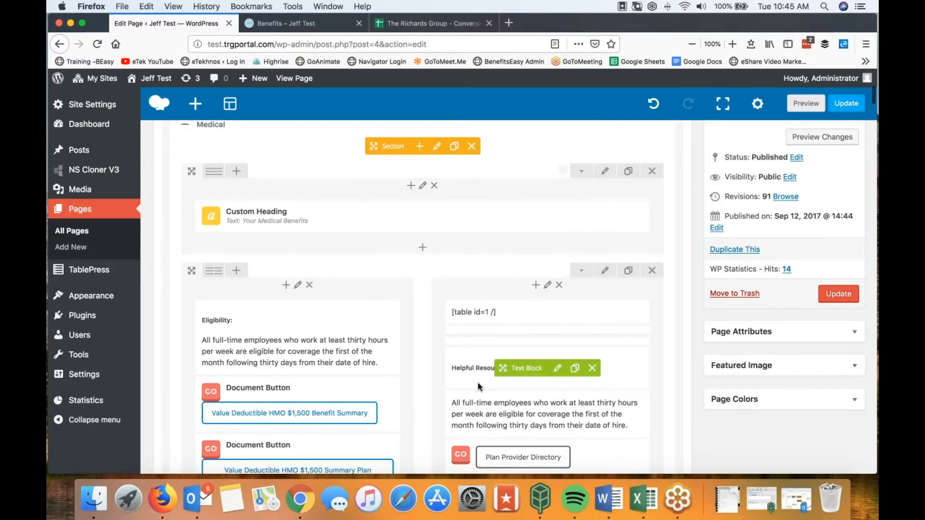
pyautogui.scroll(-6, 436, 359)
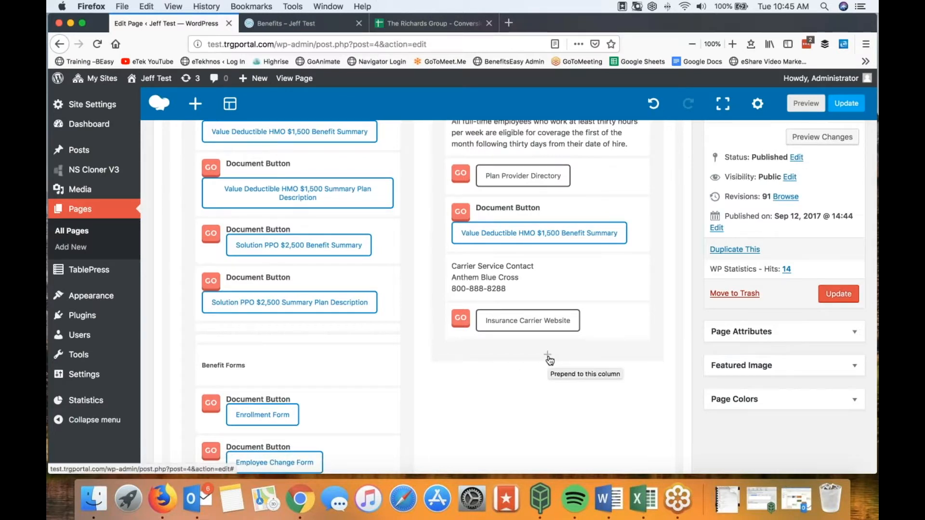
pyautogui.moveTo(502, 322)
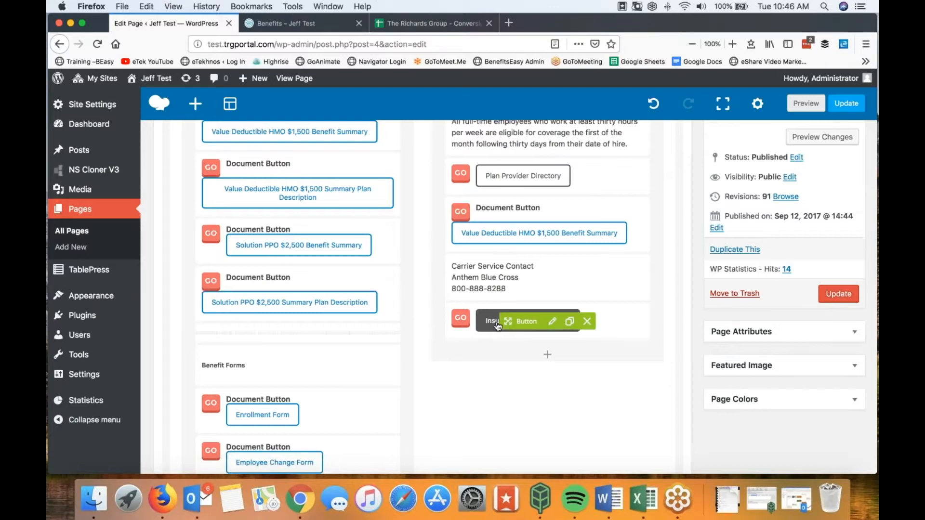
# Step: Close the Add Element list without adding anything, and update the Benefits page to revision 92
pyautogui.click(547, 355)
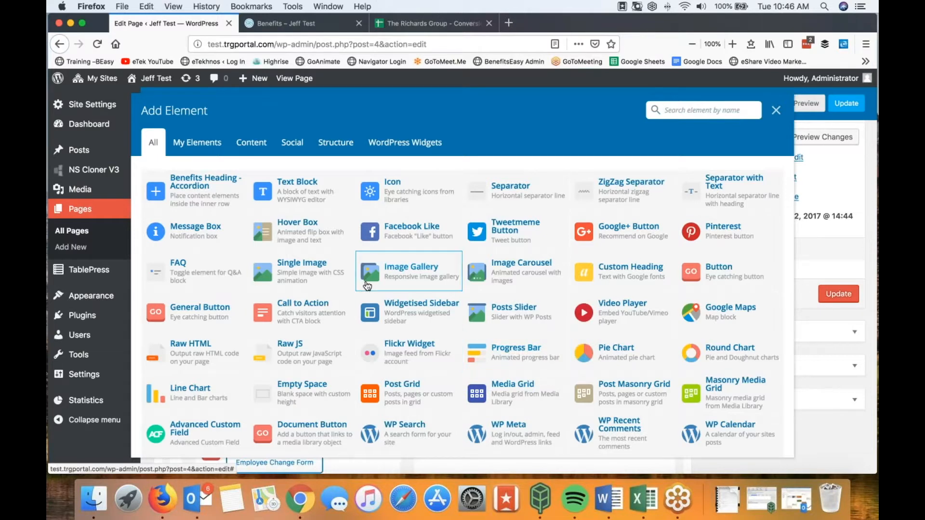
pyautogui.scroll(-2, 641, 319)
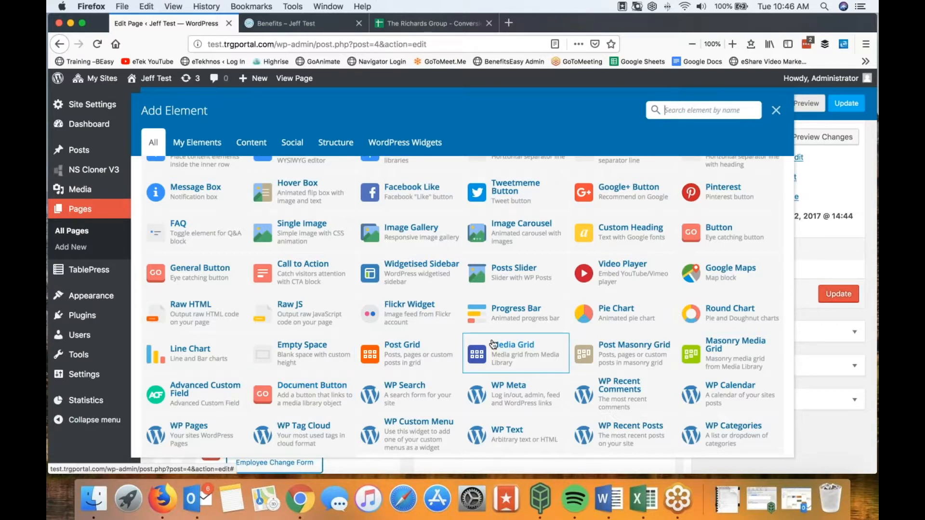
pyautogui.scroll(1, 469, 342)
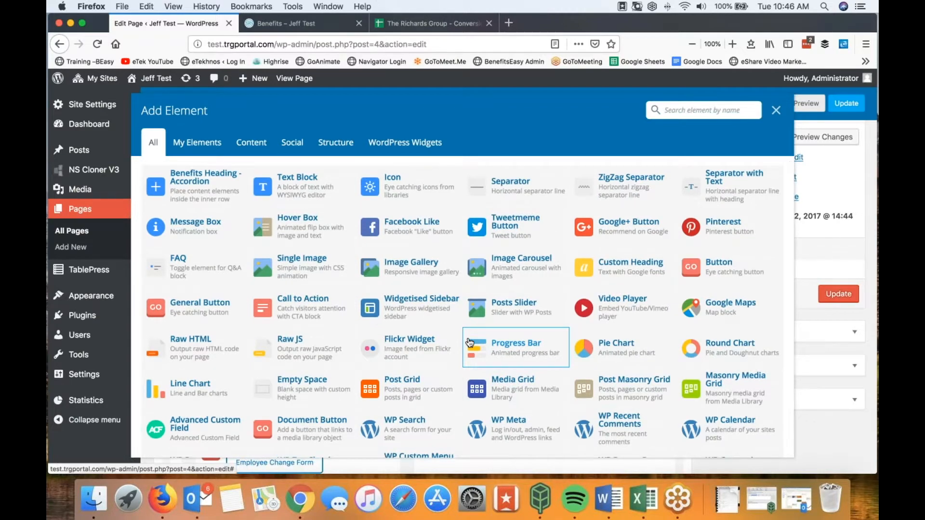
pyautogui.scroll(-3, 469, 343)
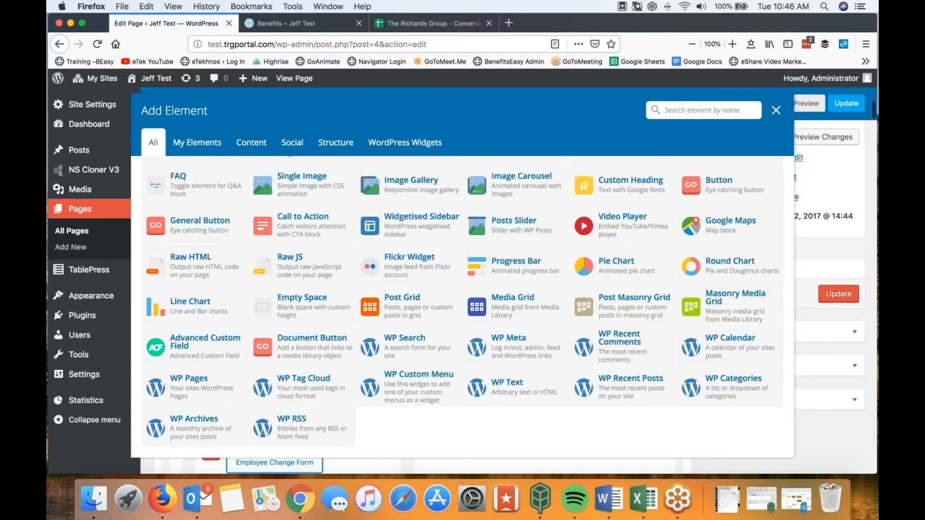
pyautogui.click(776, 110)
pyautogui.click(839, 294)
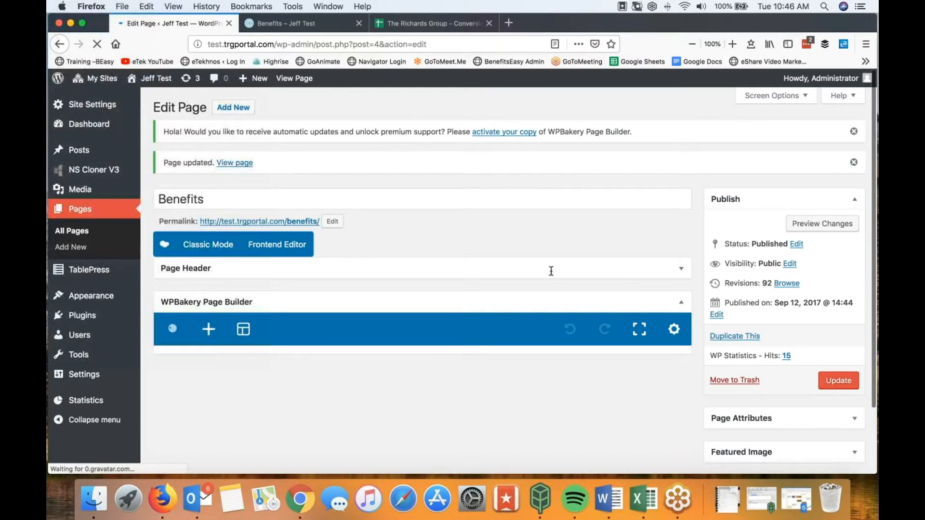
pyautogui.click(289, 23)
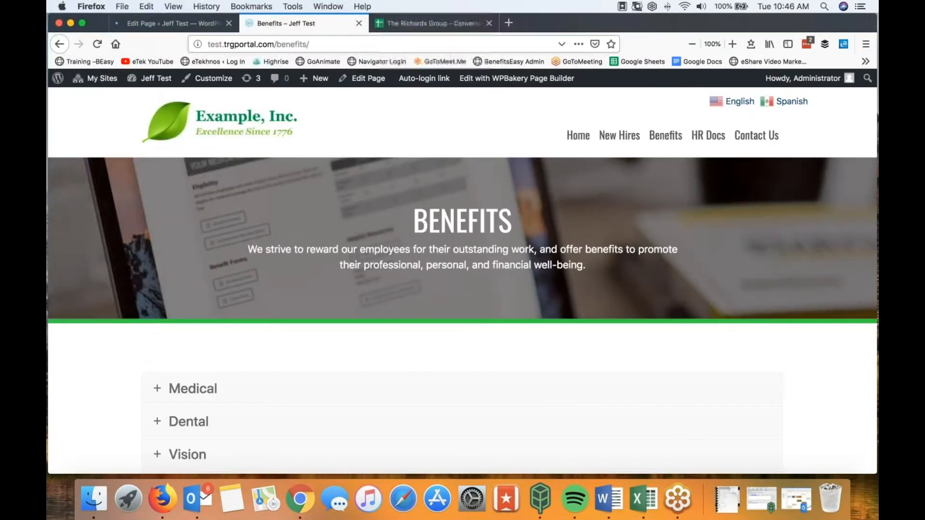
pyautogui.click(99, 44)
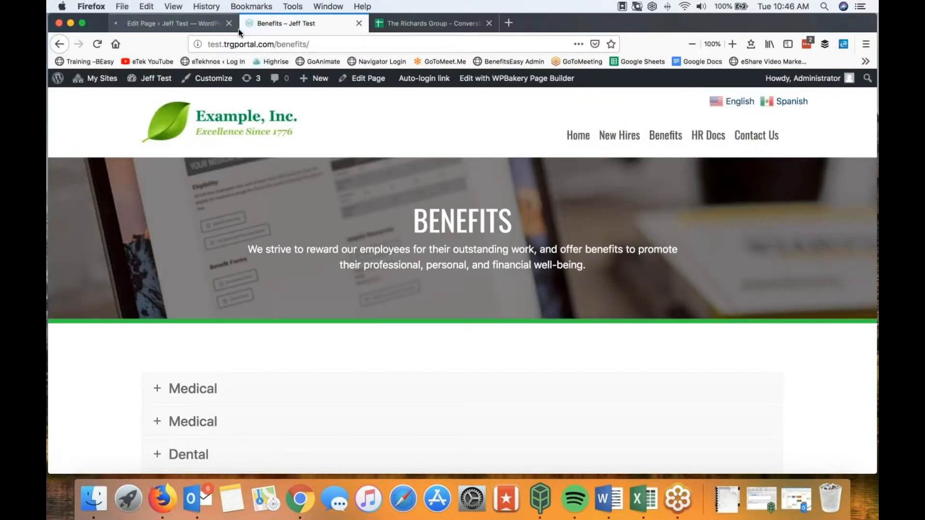
pyautogui.scroll(-1, 304, 274)
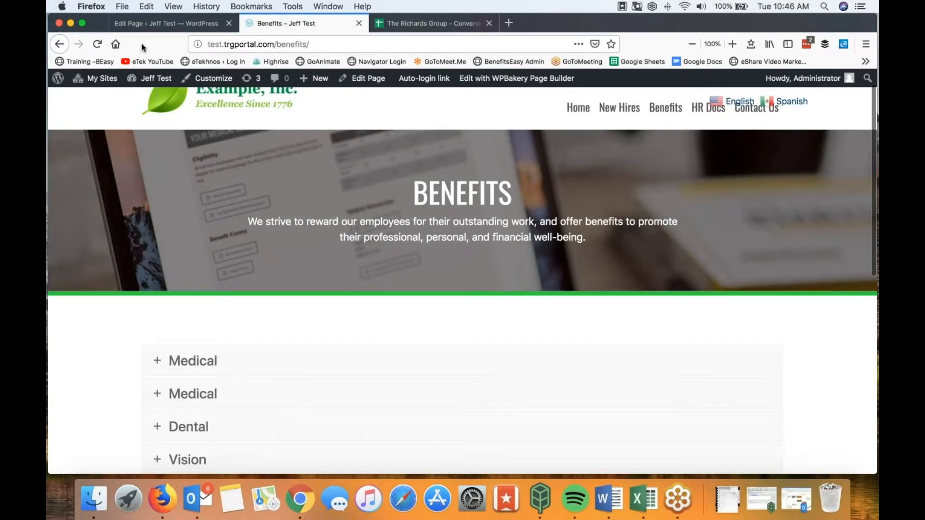
pyautogui.click(101, 43)
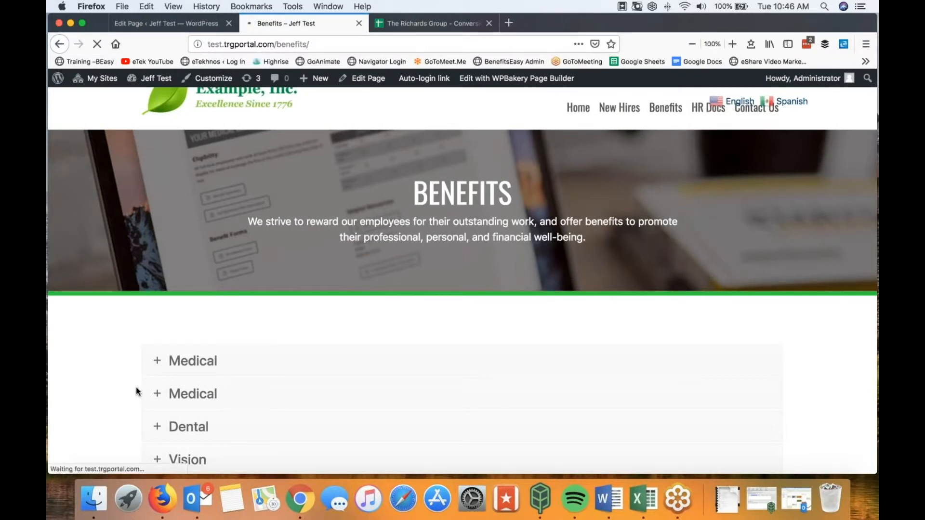
pyautogui.click(158, 365)
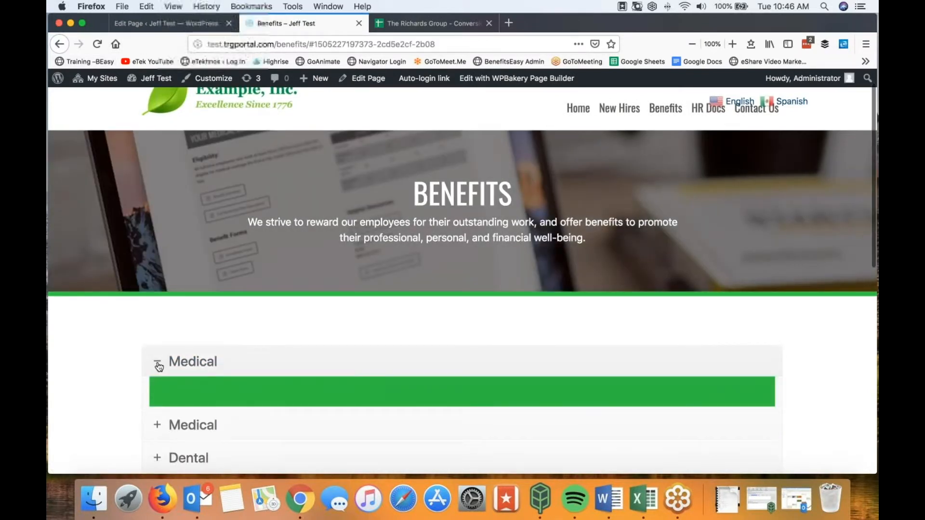
pyautogui.scroll(-5, 482, 250)
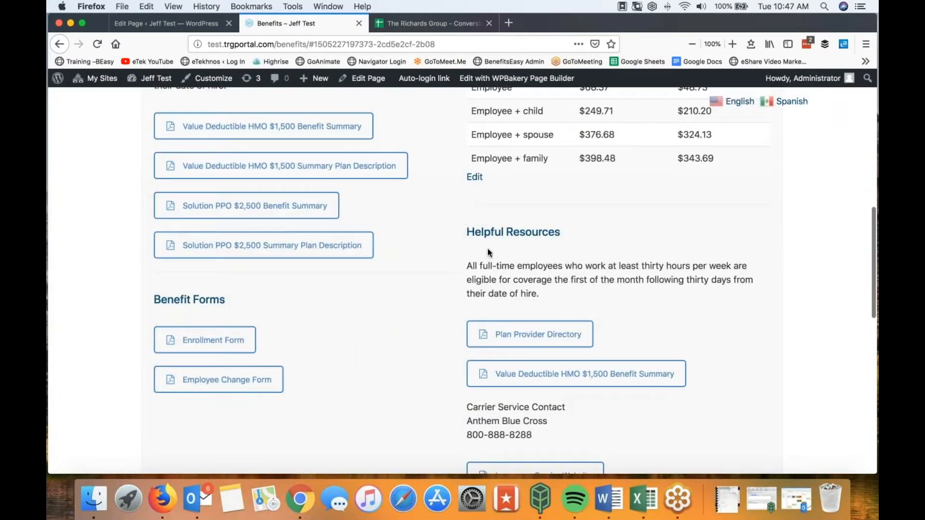
pyautogui.scroll(-2, 540, 250)
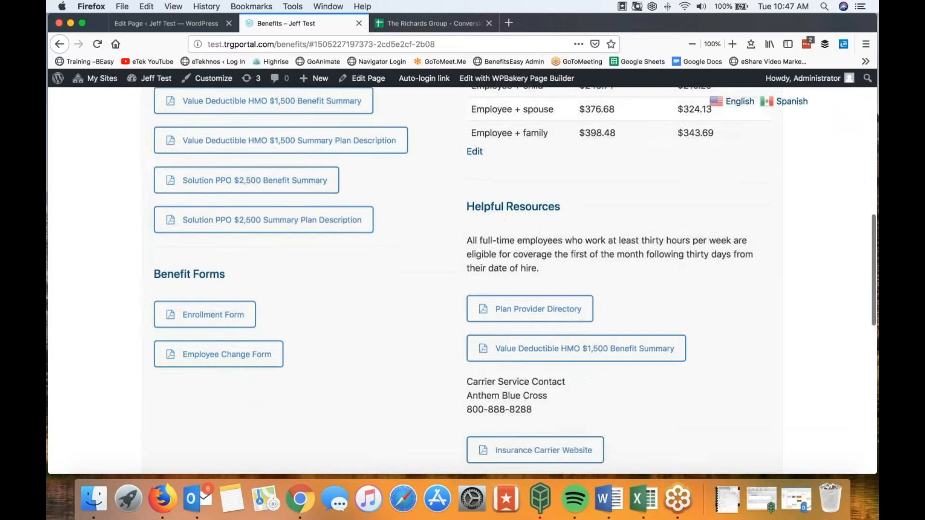
pyautogui.scroll(5, 436, 290)
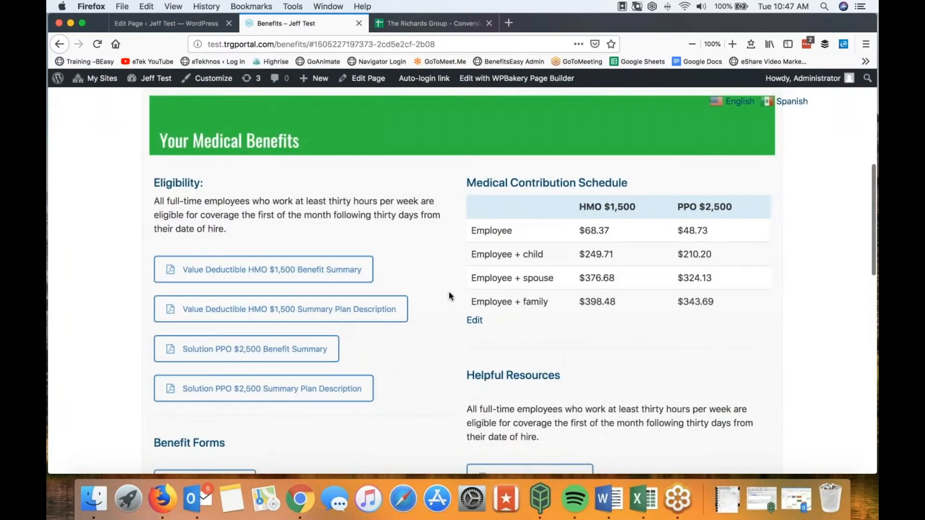
pyautogui.scroll(7, 449, 295)
pyautogui.click(160, 356)
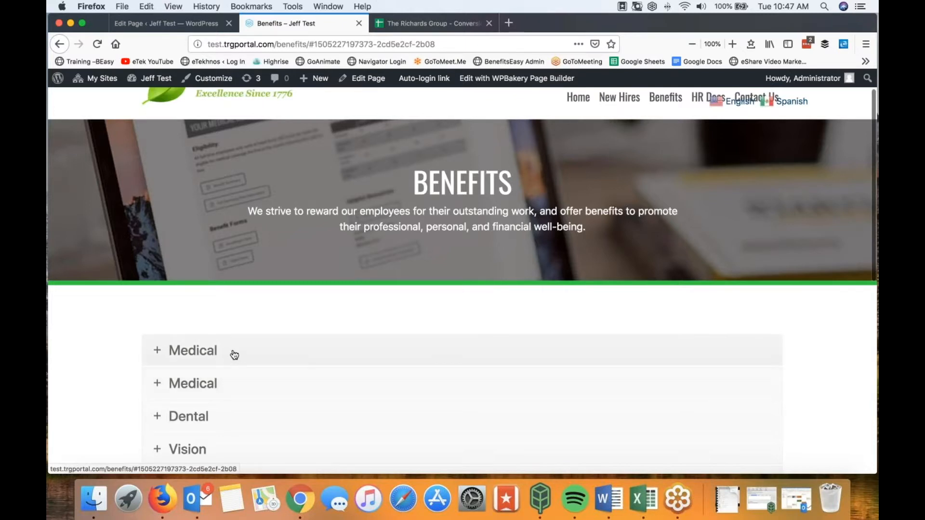
pyautogui.click(170, 26)
pyautogui.scroll(-5, 260, 272)
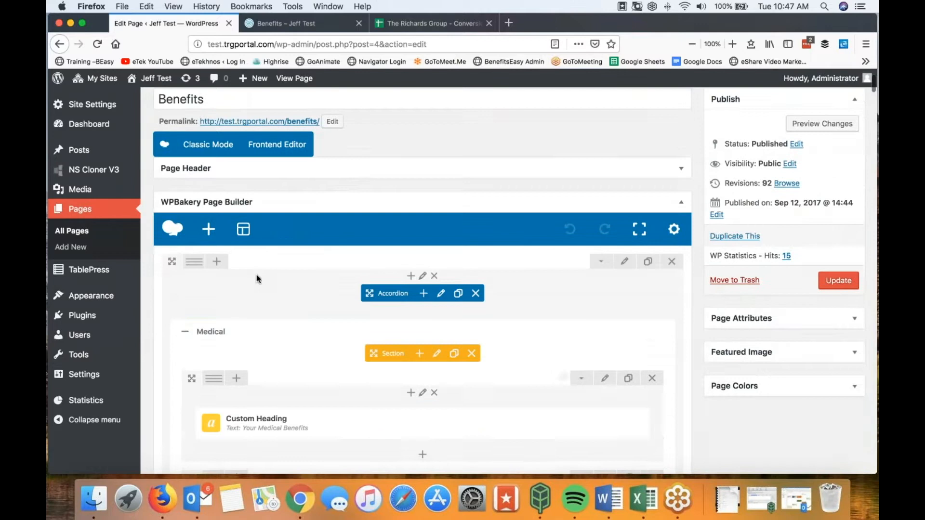
# Step: Collapse Medical, expand Dental in WPBakery, then view the live 'Benefits – Jeff Test' page
pyautogui.click(185, 281)
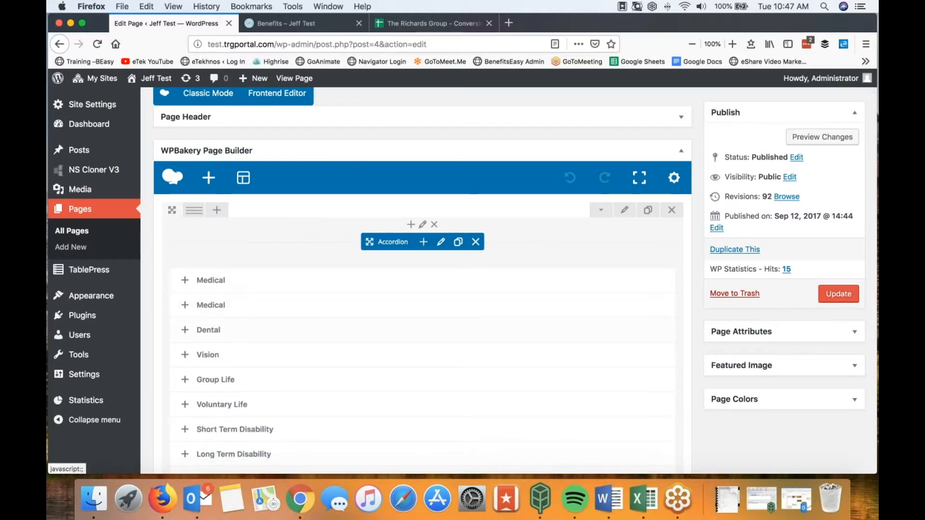
pyautogui.click(185, 330)
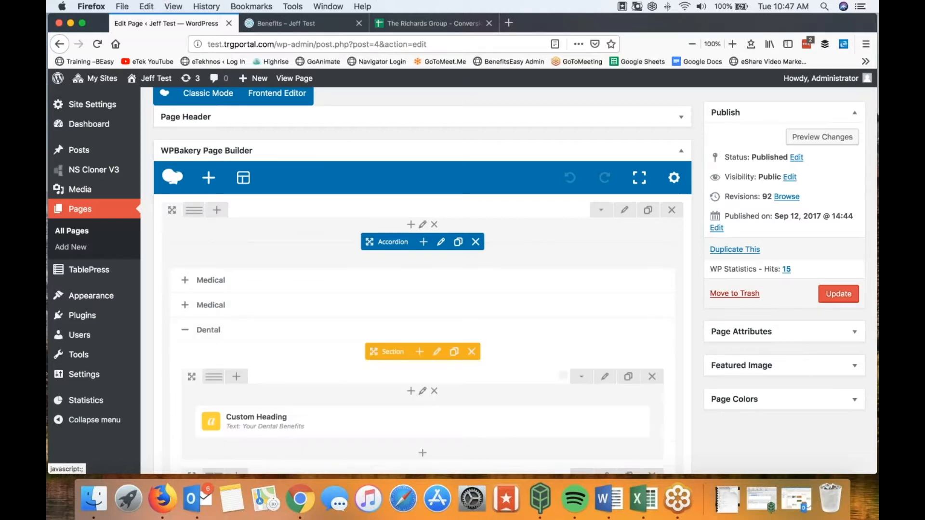
pyautogui.scroll(-6, 265, 326)
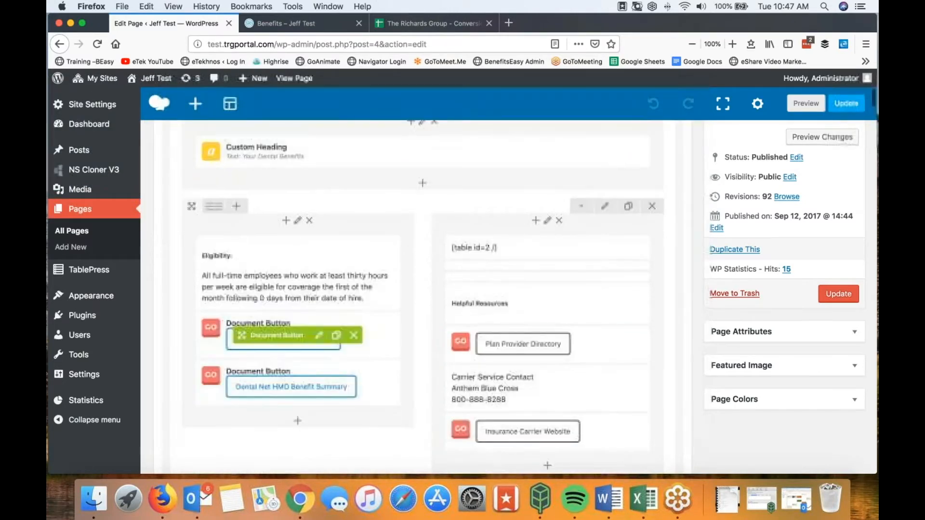
pyautogui.scroll(-1, 272, 328)
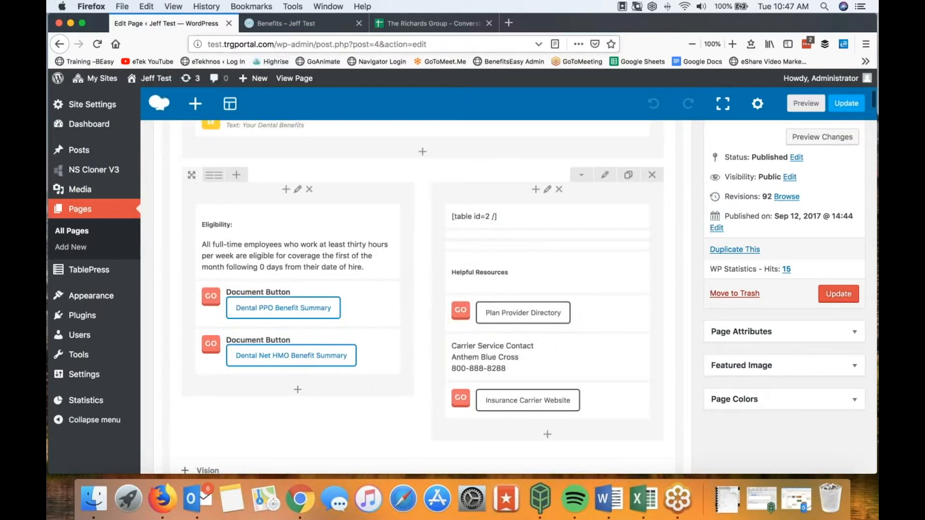
pyautogui.click(287, 25)
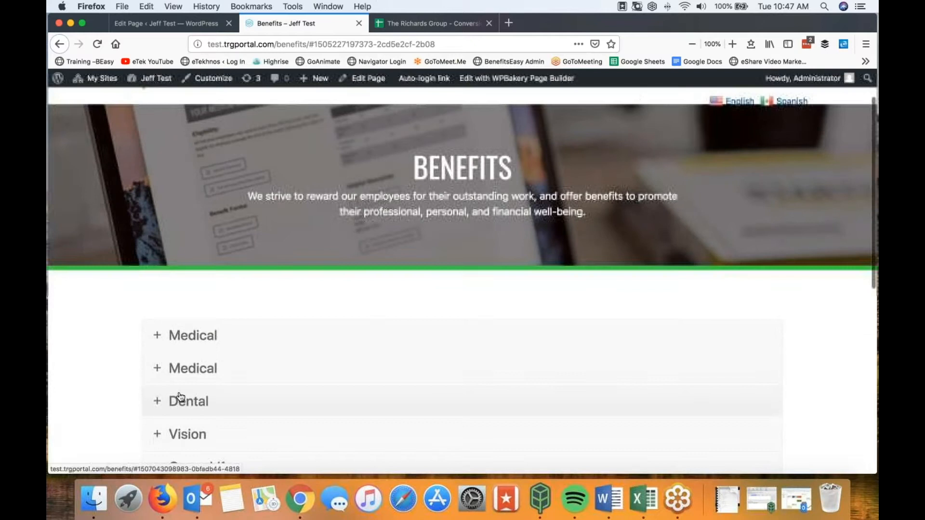
# Step: Expand and review the Dental section on the live Benefits page, then return to the editor
pyautogui.click(159, 403)
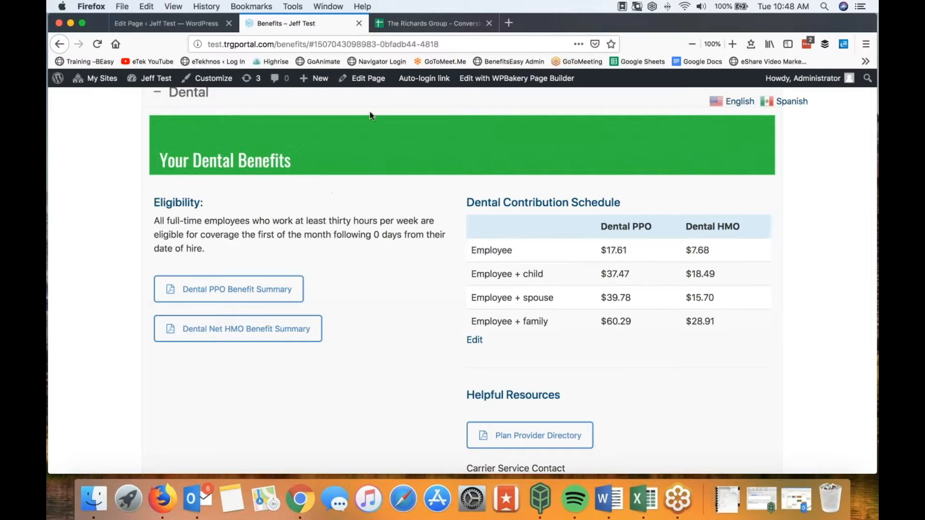
pyautogui.click(169, 23)
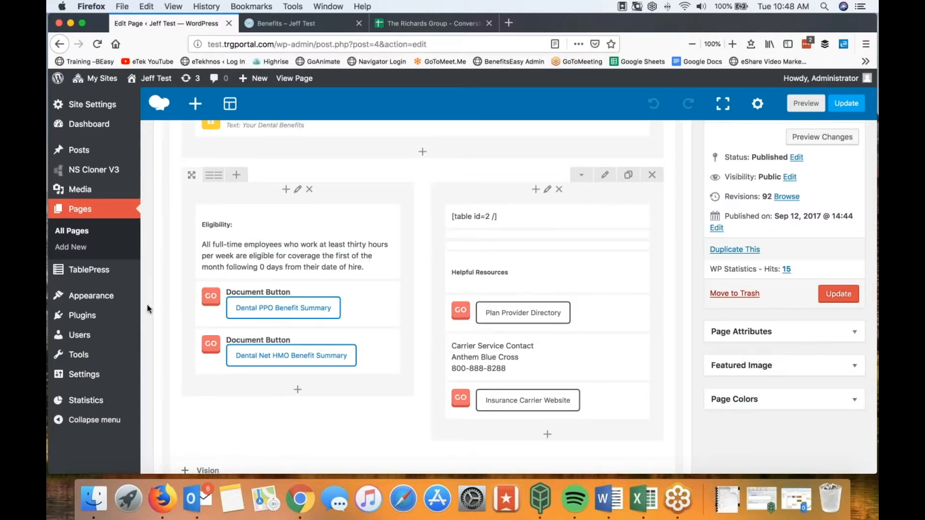
# Step: Open table 2, Dental Contribution Schedule, from the TablePress table list
pyautogui.moveTo(100, 274)
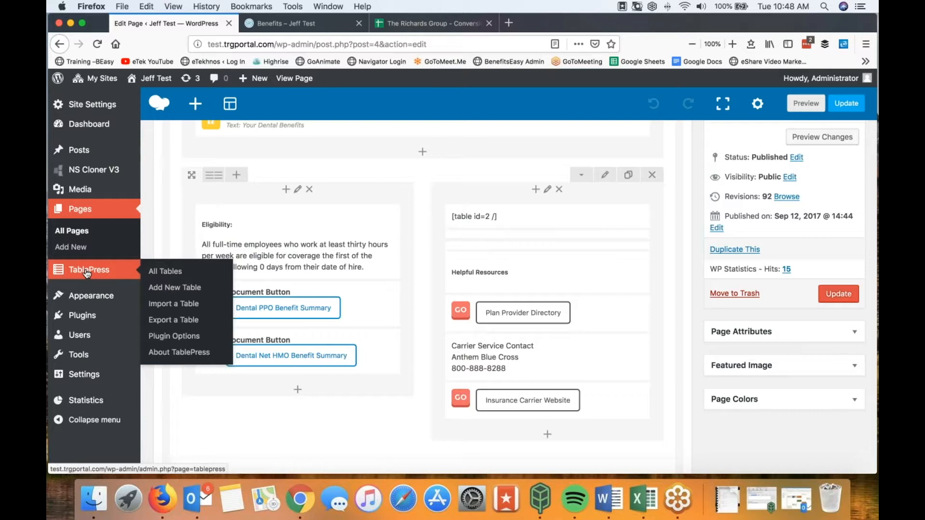
pyautogui.click(87, 273)
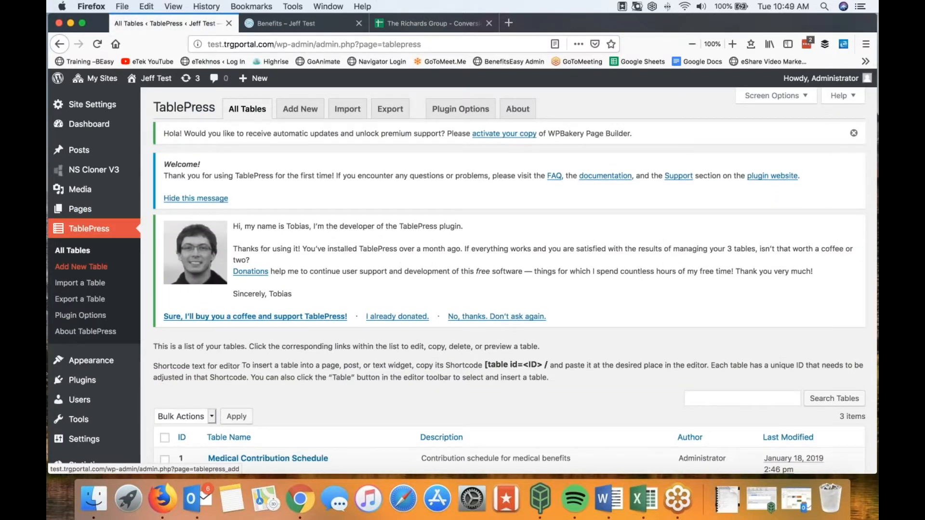
pyautogui.scroll(-5, 362, 290)
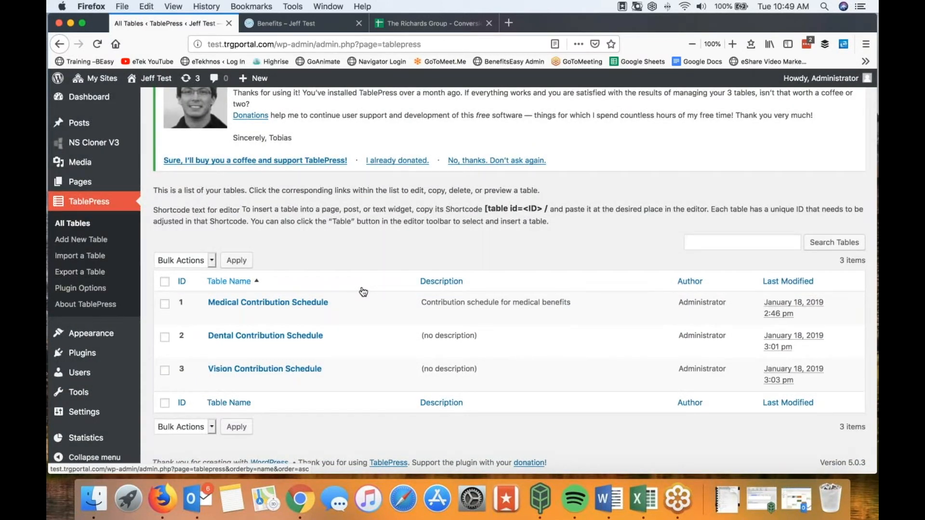
pyautogui.moveTo(263, 306)
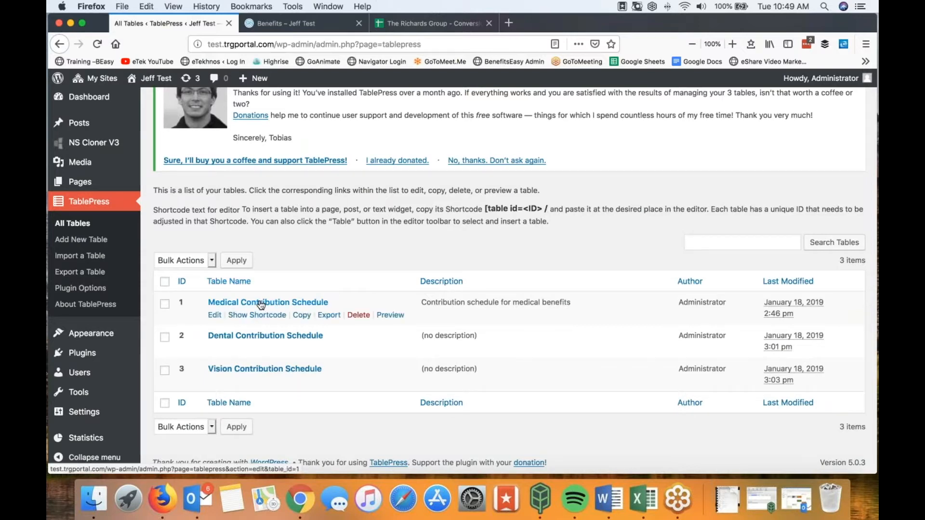
pyautogui.click(228, 337)
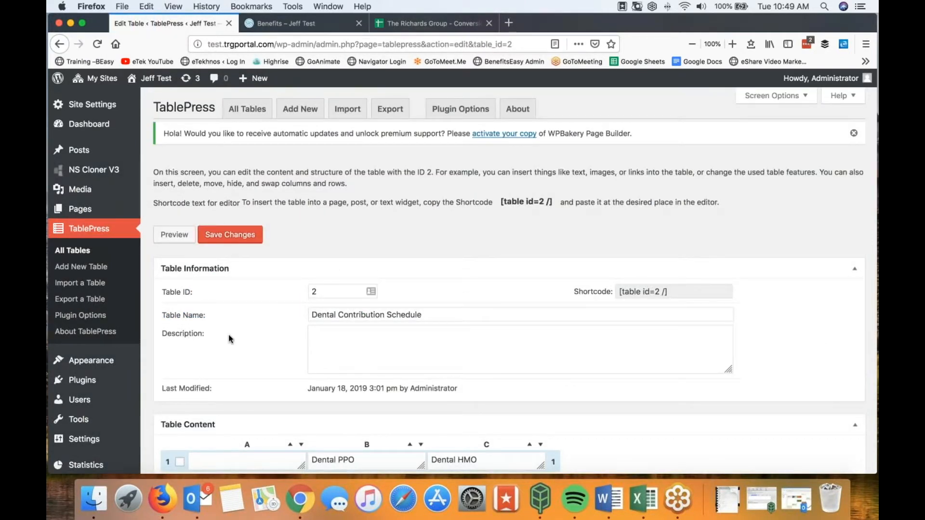
# Step: Change the Dental HMO header cell to 'Dental DHMO'
pyautogui.scroll(-3, 228, 334)
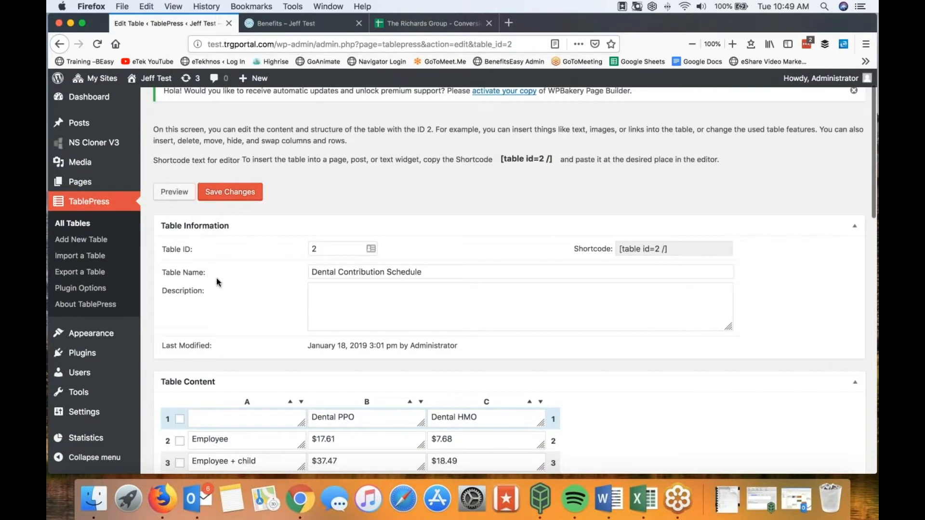
pyautogui.scroll(-3, 216, 279)
pyautogui.scroll(-3, 263, 310)
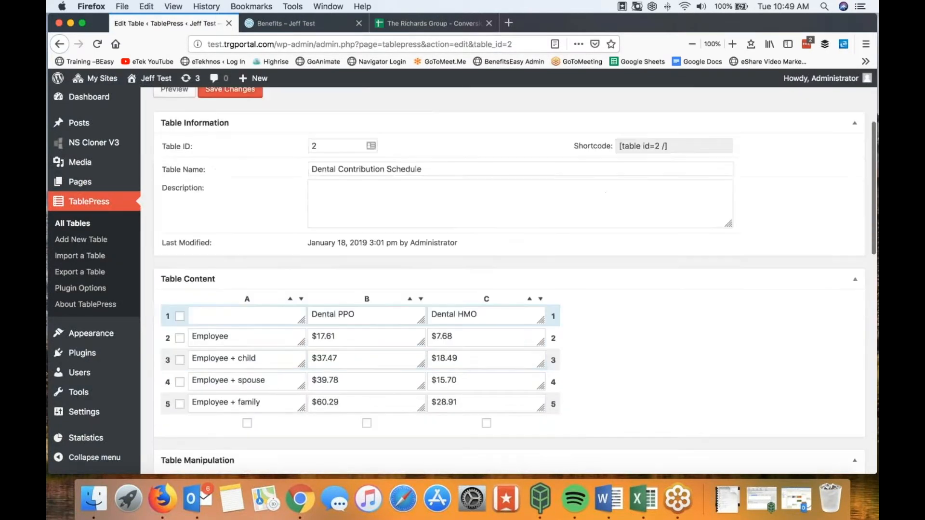
pyautogui.scroll(-3, 256, 262)
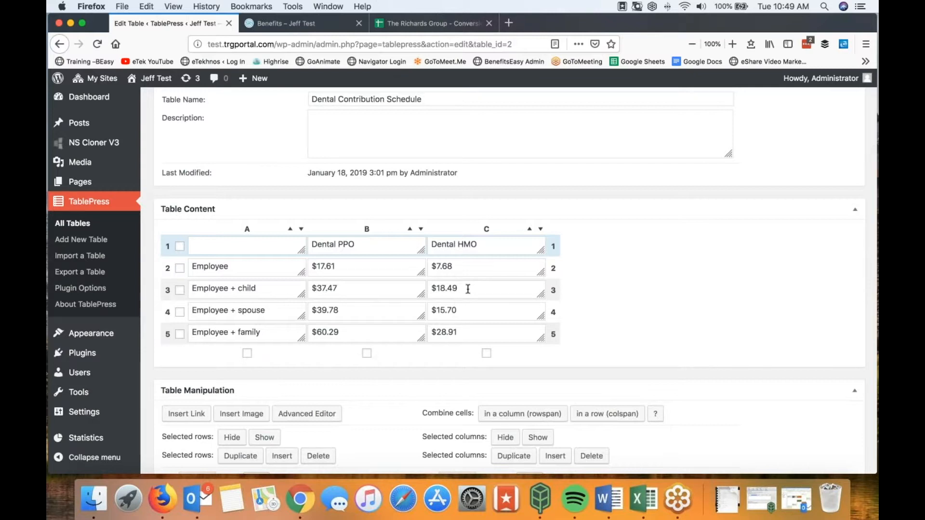
pyautogui.click(360, 244)
pyautogui.click(461, 244)
pyautogui.write('D')
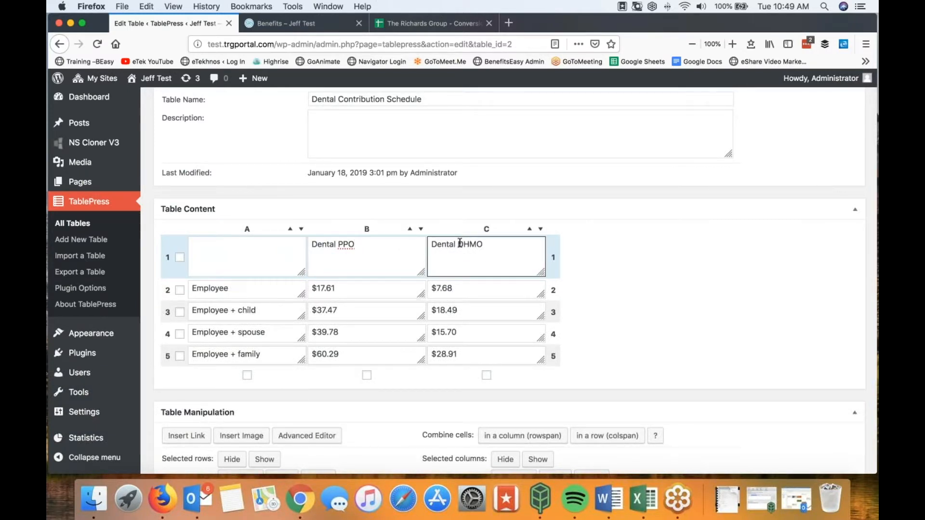
pyautogui.click(657, 276)
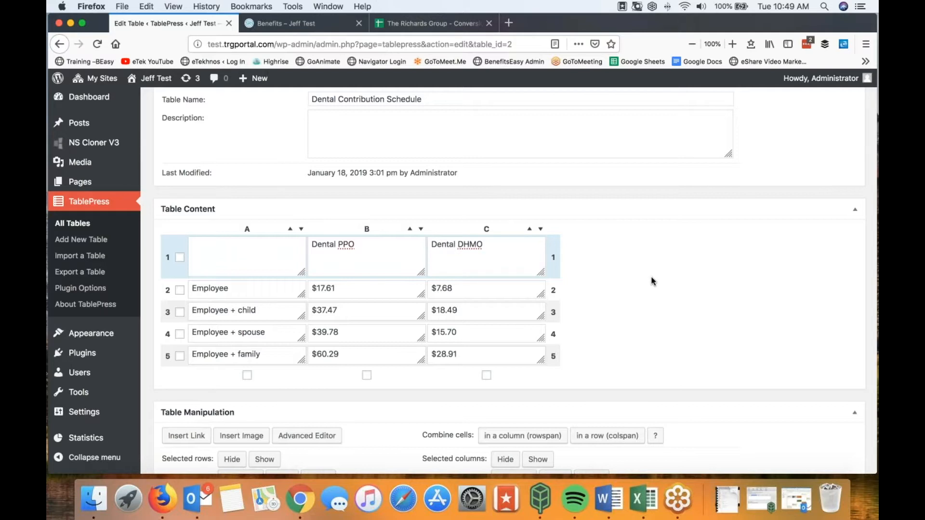
# Step: Rename the table 'Dental DHMO Contribution Schedule' and save the changes
pyautogui.scroll(2, 649, 275)
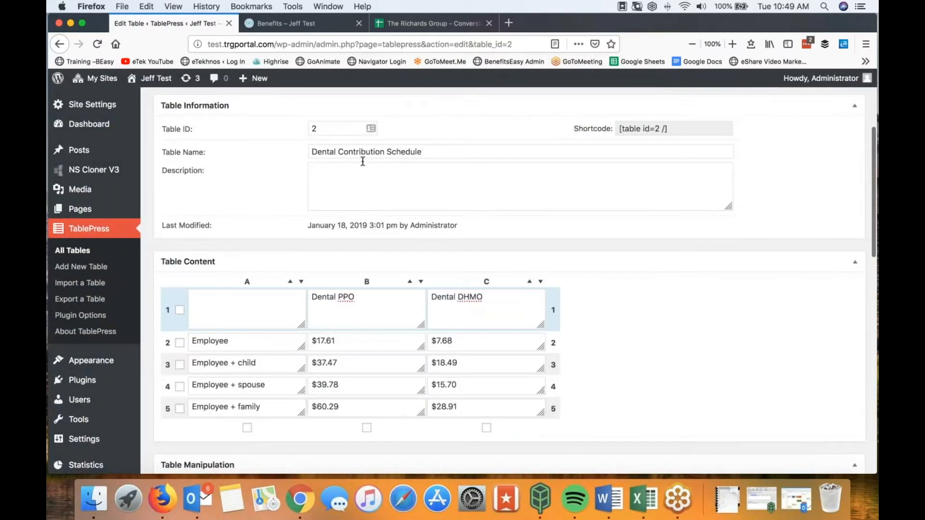
pyautogui.click(313, 151)
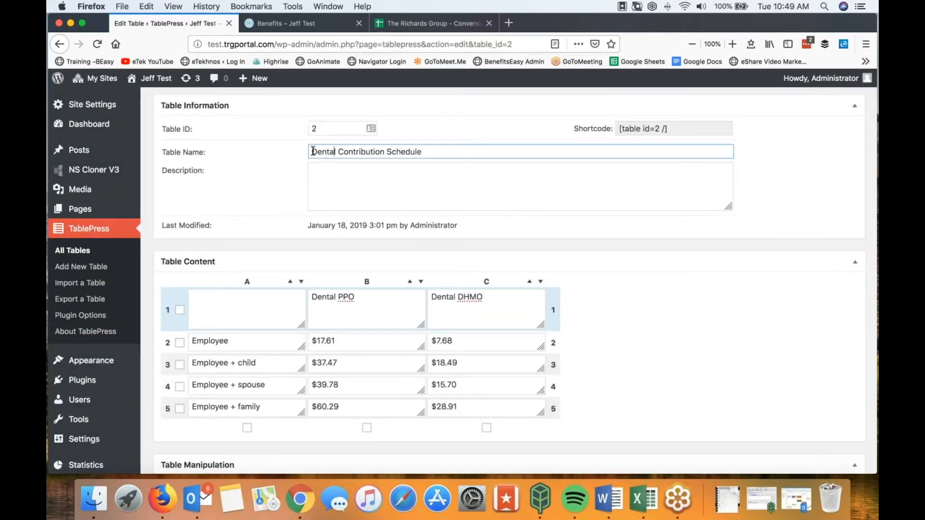
pyautogui.write('DHMO')
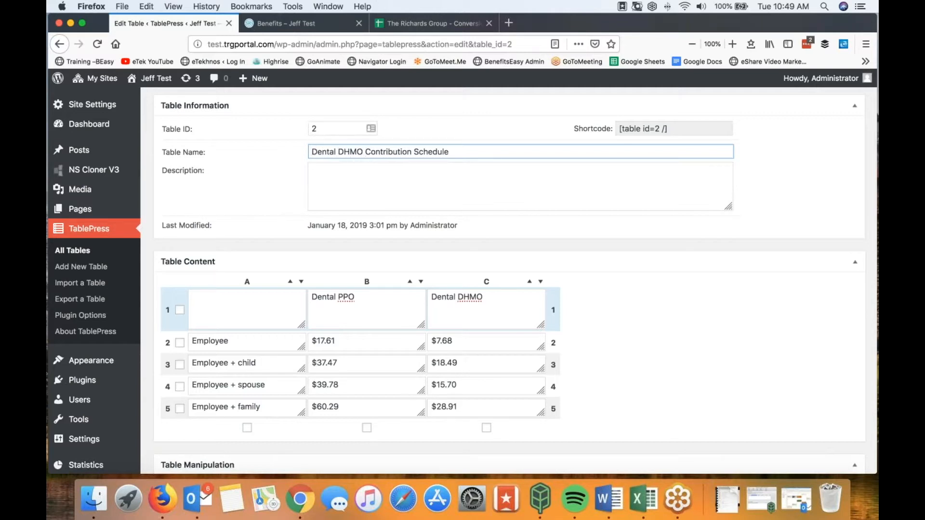
pyautogui.scroll(-15, 602, 306)
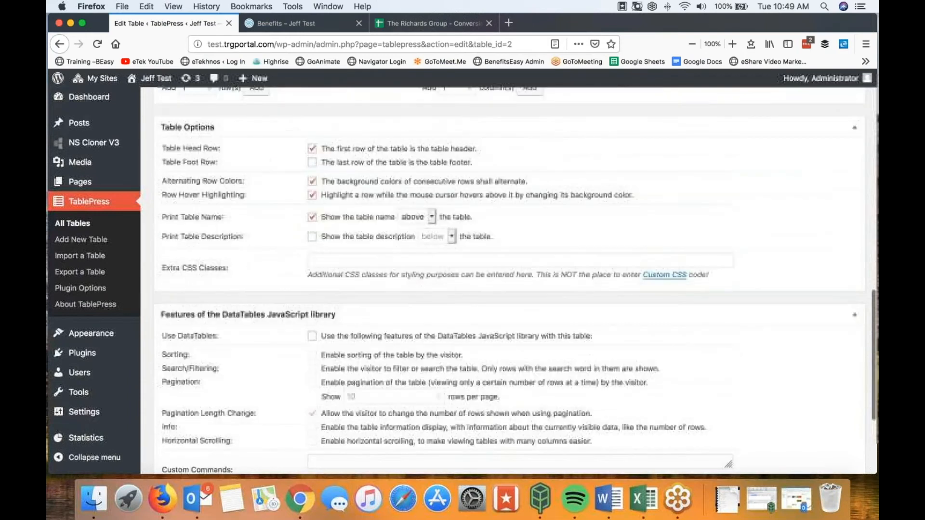
pyautogui.click(231, 370)
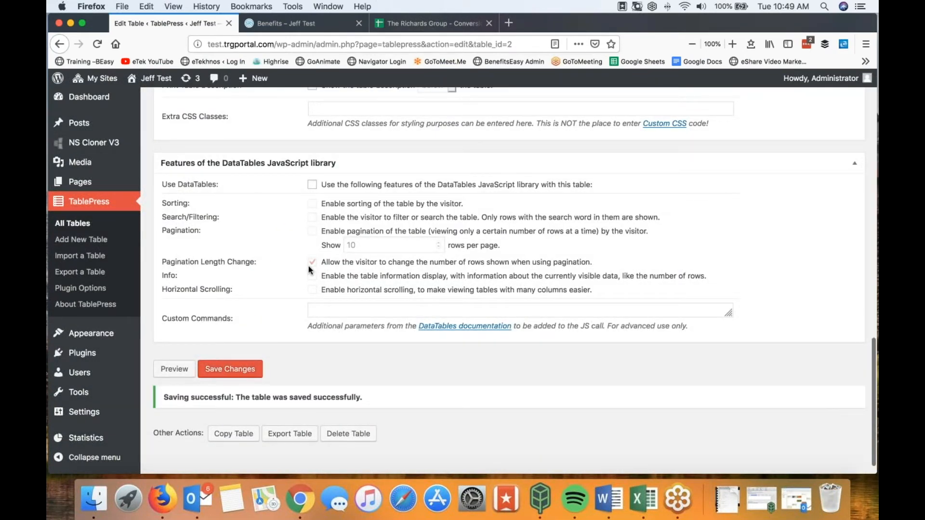
pyautogui.scroll(15, 311, 270)
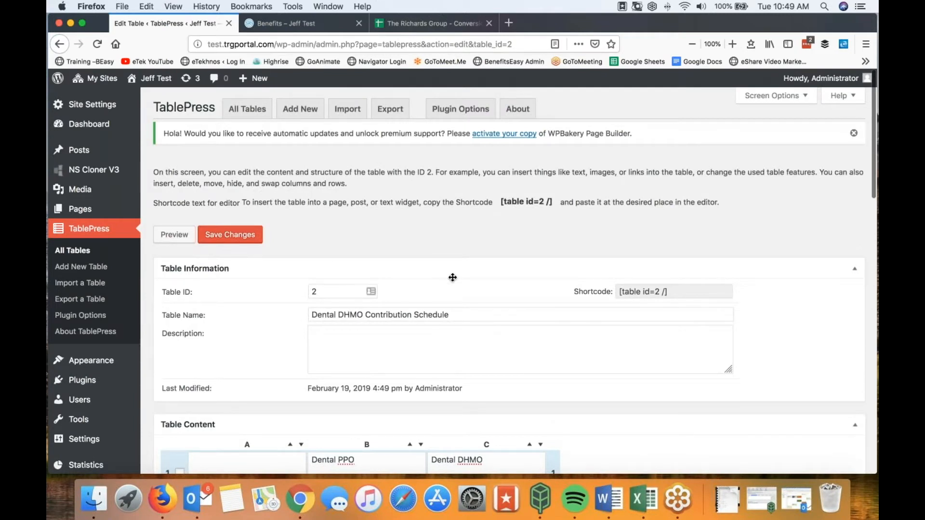
# Step: Copy the Dental table's [table id=2 /] shortcode
pyautogui.click(672, 292)
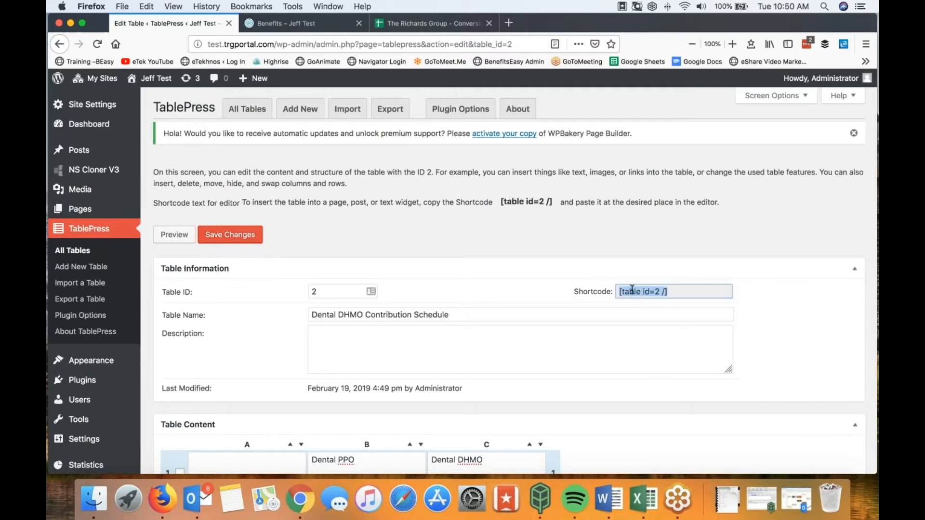
pyautogui.rightClick(632, 290)
pyautogui.click(641, 320)
# Step: Duplicate the Medical Contribution Schedule table and open the copy for editing
pyautogui.click(89, 229)
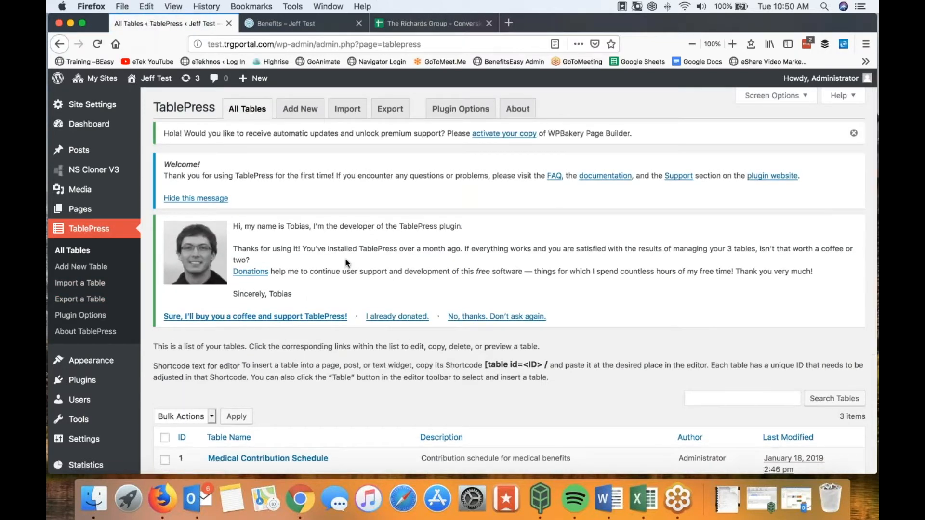
pyautogui.scroll(-5, 346, 263)
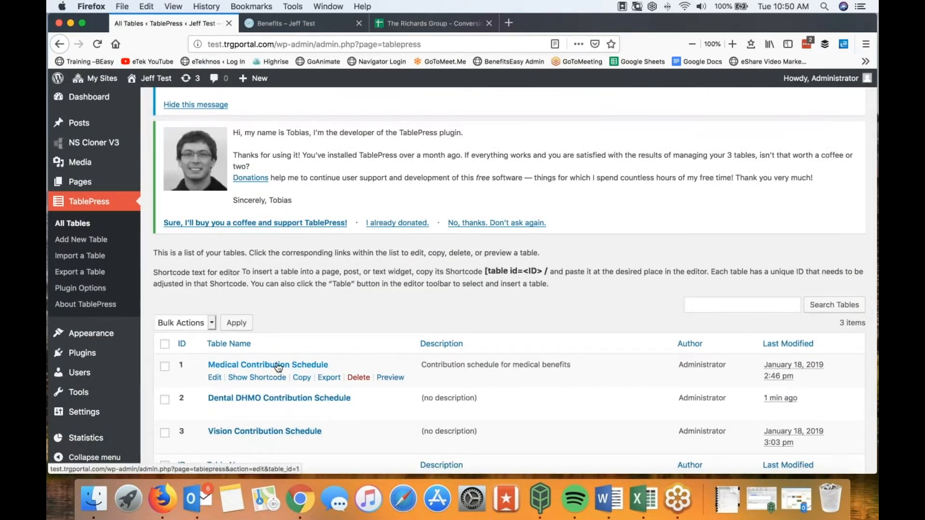
pyautogui.click(301, 378)
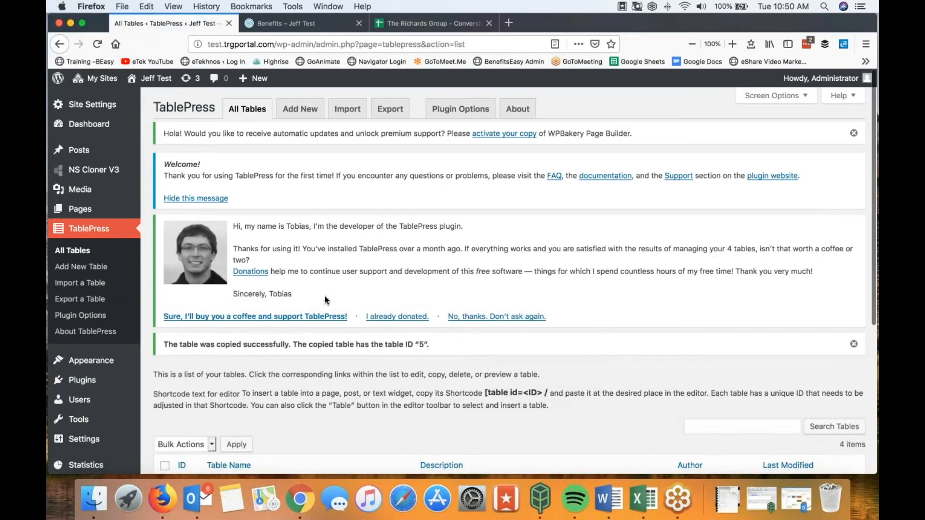
pyautogui.scroll(-5, 325, 301)
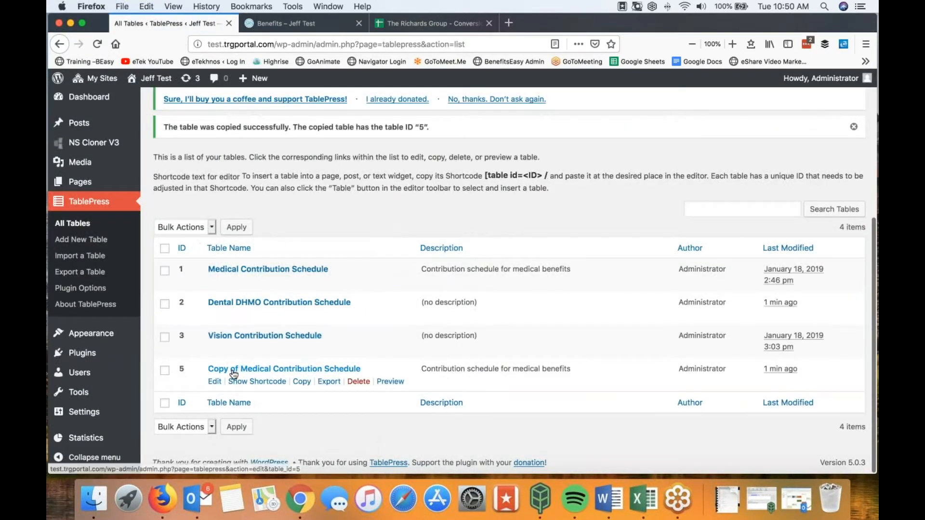
pyautogui.click(230, 371)
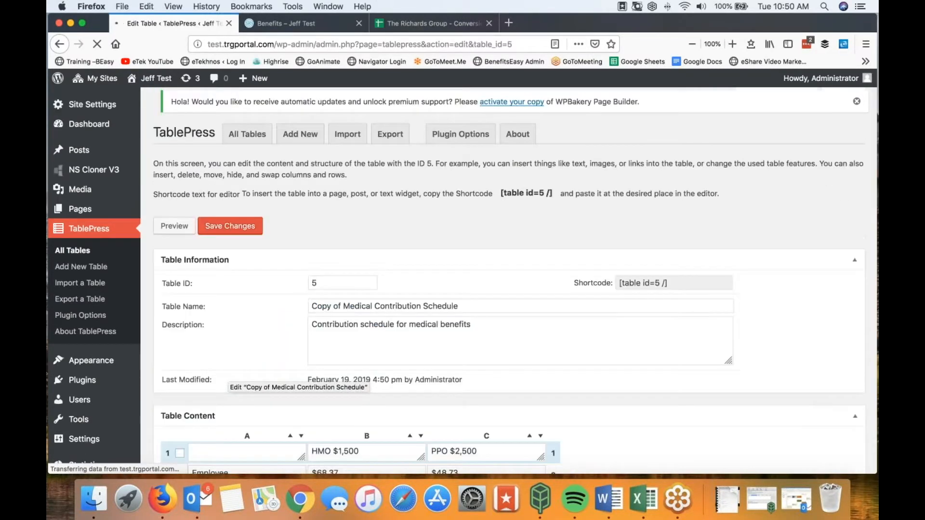
# Step: Rename the copy '2 Medical Contribution Schedule' and save it as table 5
pyautogui.moveTo(344, 307); pyautogui.dragTo(305, 305)
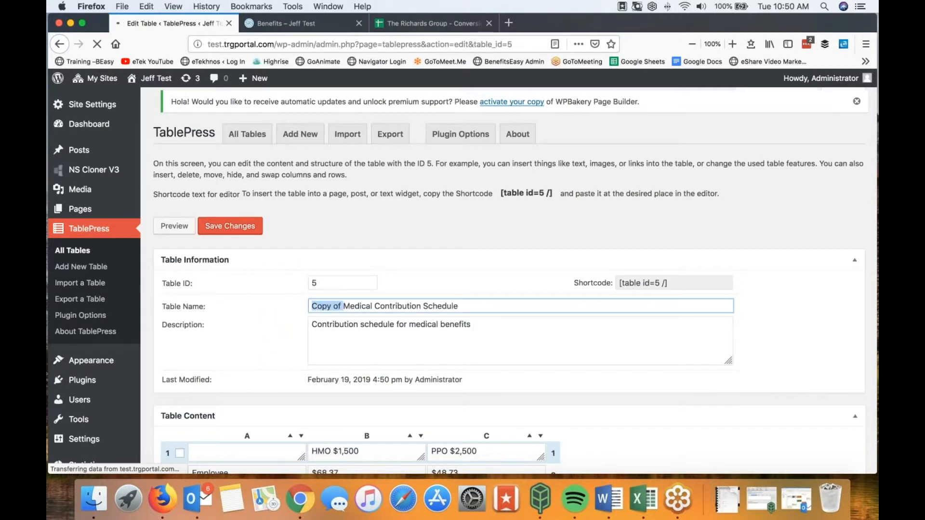
pyautogui.press('BackSpace')
pyautogui.scroll(-2, 311, 306)
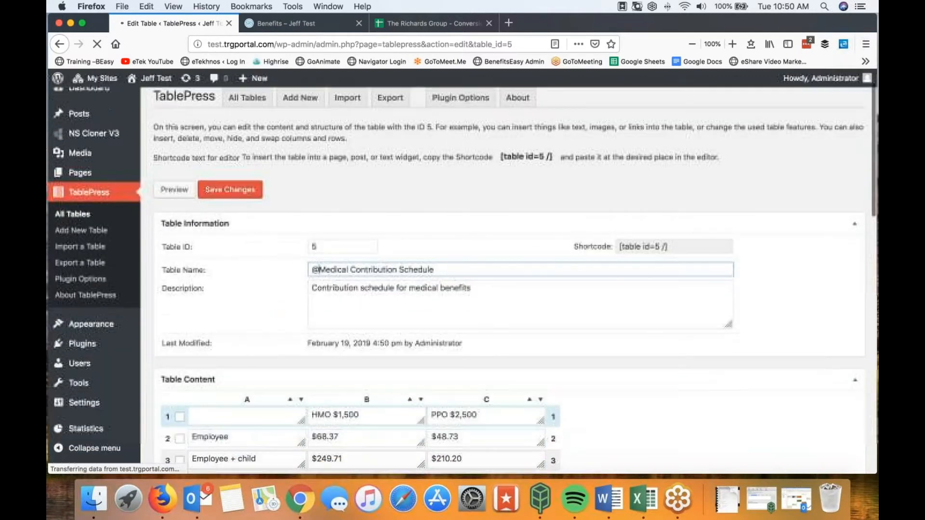
pyautogui.write('2')
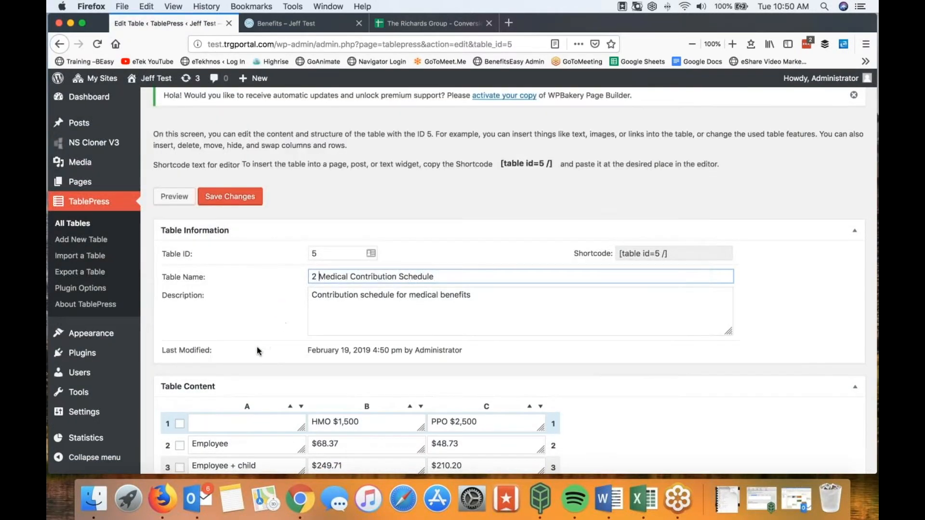
pyautogui.scroll(-2, 328, 367)
pyautogui.scroll(-10, 261, 316)
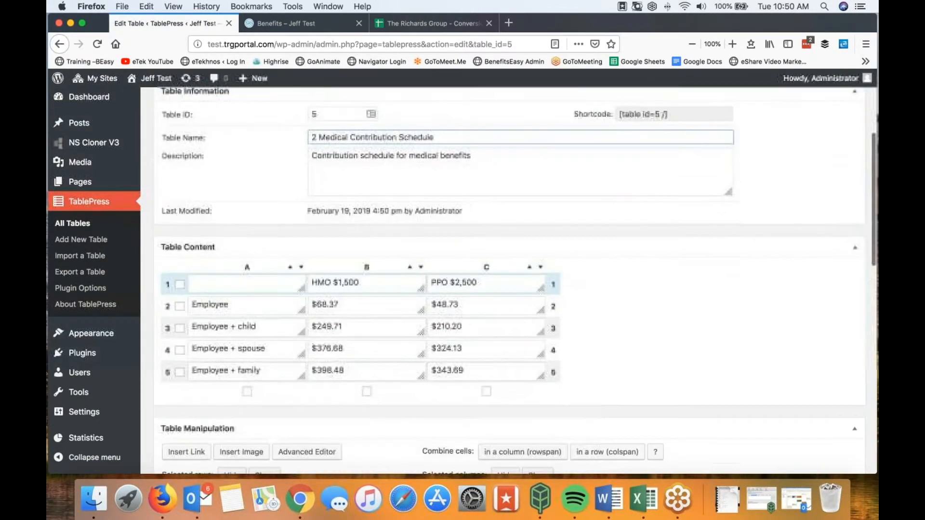
pyautogui.scroll(-15, 268, 375)
pyautogui.scroll(20, 268, 375)
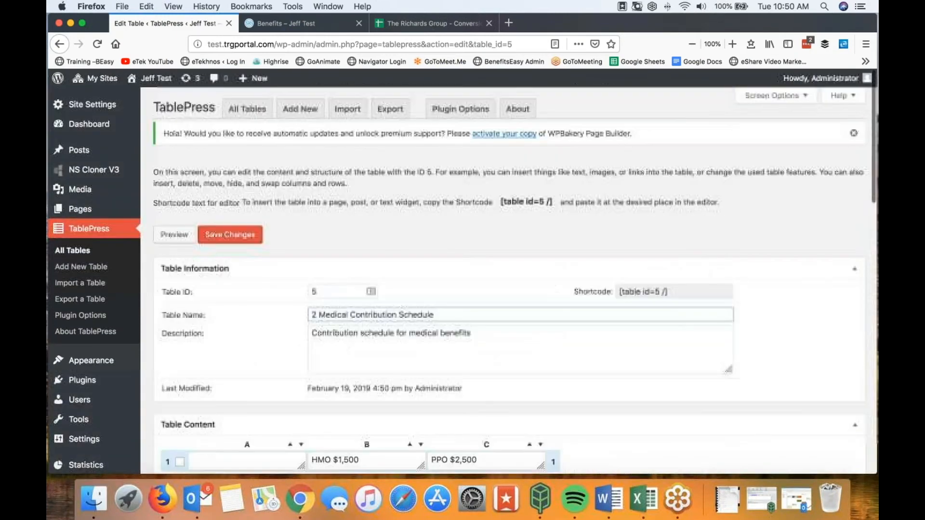
pyautogui.scroll(-20, 267, 375)
pyautogui.click(262, 372)
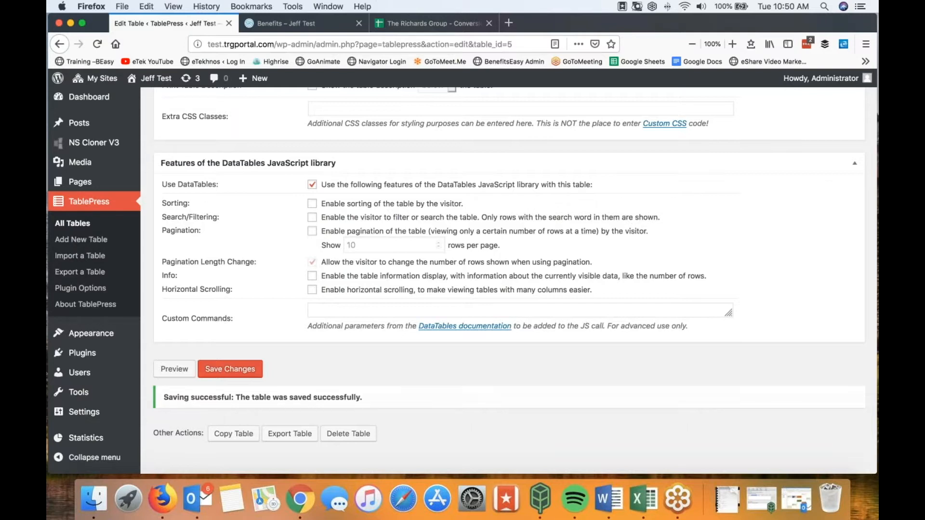
# Step: Bring up the live 'Benefits – Jeff Test' page
pyautogui.scroll(20, 262, 372)
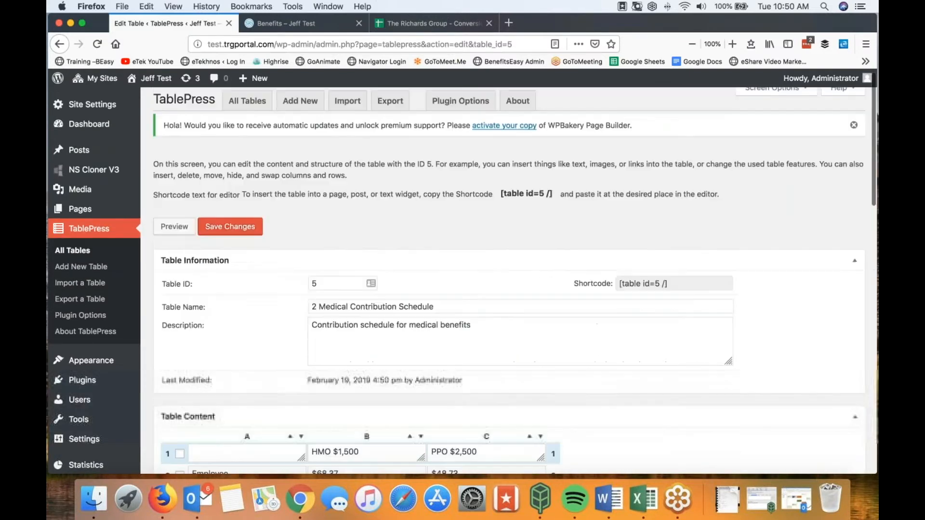
pyautogui.scroll(1, 516, 274)
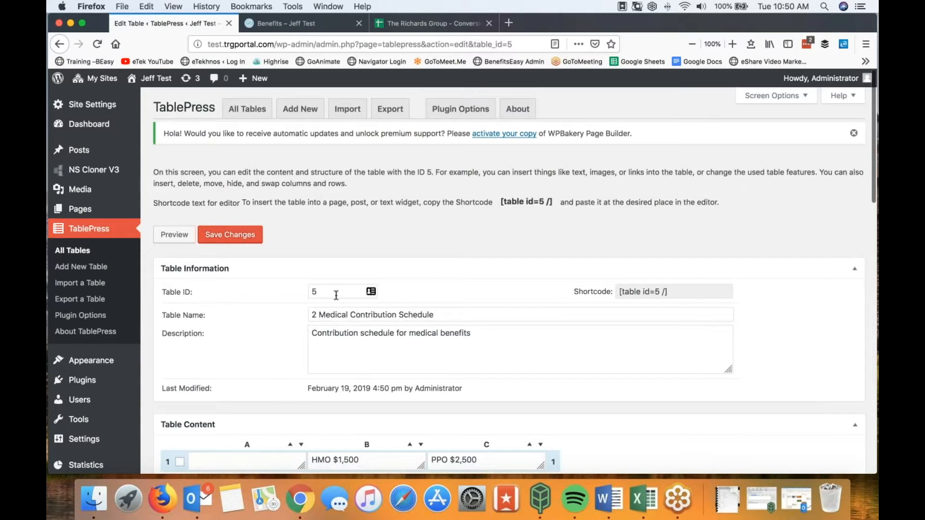
pyautogui.click(299, 25)
pyautogui.scroll(5, 318, 260)
# Step: Expand the second Medical section on the live page, then reopen the Benefits page editor
pyautogui.click(157, 215)
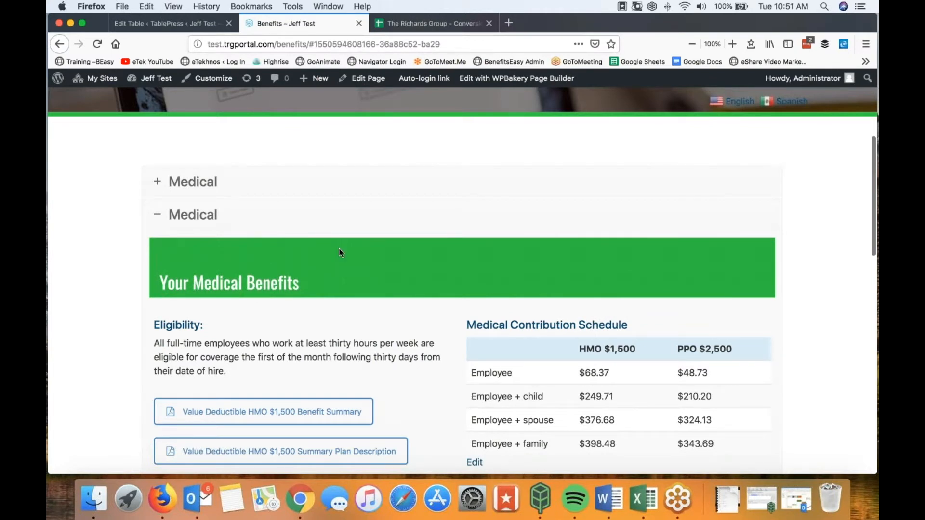
pyautogui.click(176, 24)
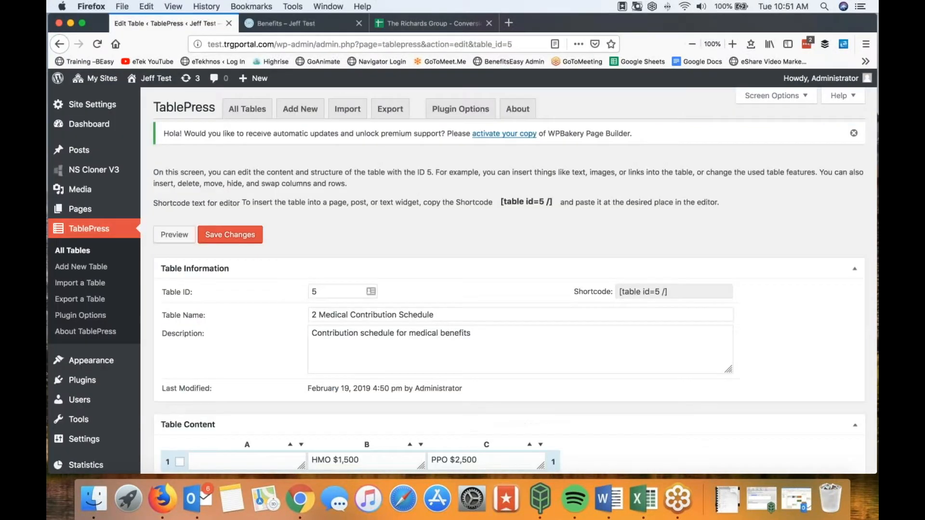
pyautogui.scroll(-1, 85, 193)
pyautogui.click(86, 210)
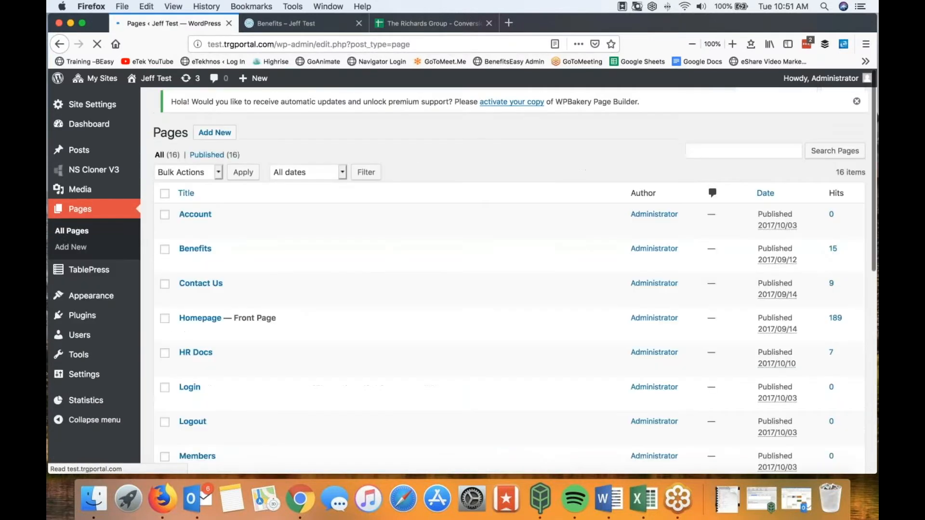
pyautogui.click(199, 259)
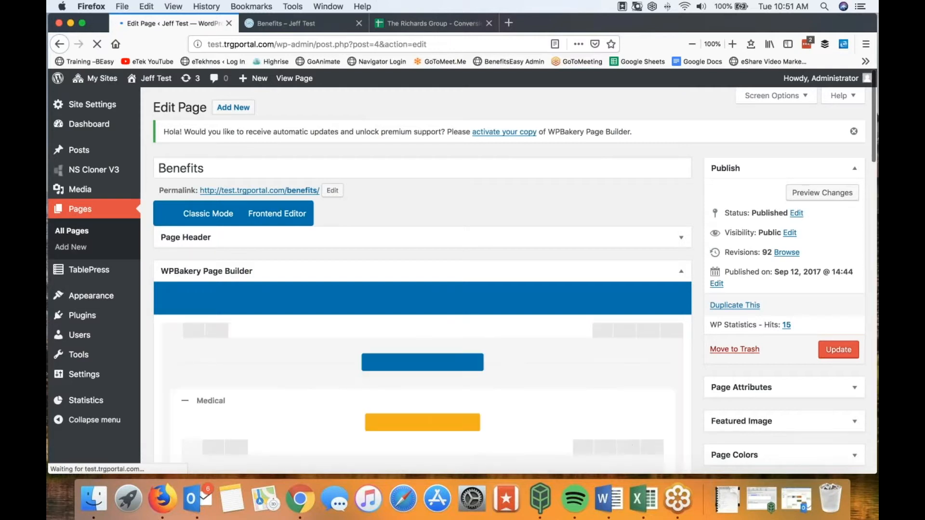
# Step: Collapse the first Medical item and expand the second Medical section in WPBakery
pyautogui.scroll(-4, 468, 236)
pyautogui.scroll(-3, 415, 289)
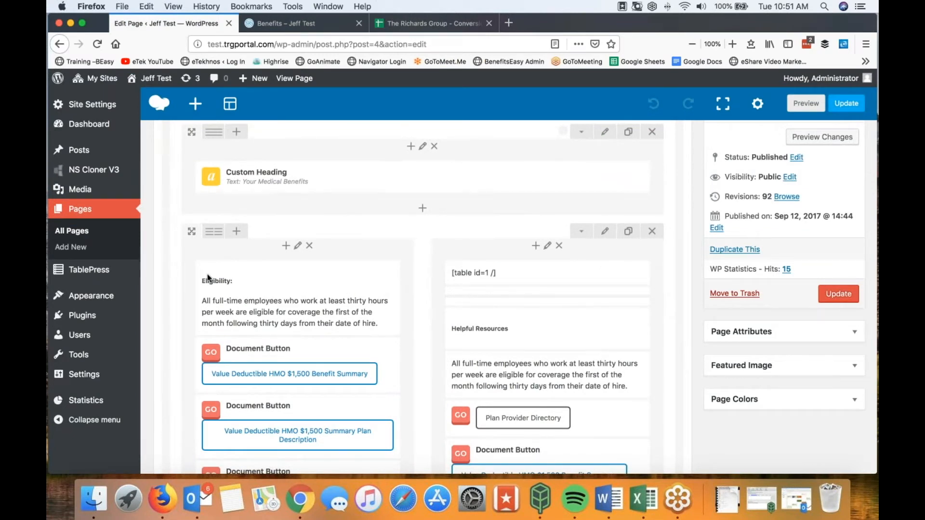
pyautogui.scroll(2, 199, 160)
pyautogui.scroll(1, 187, 181)
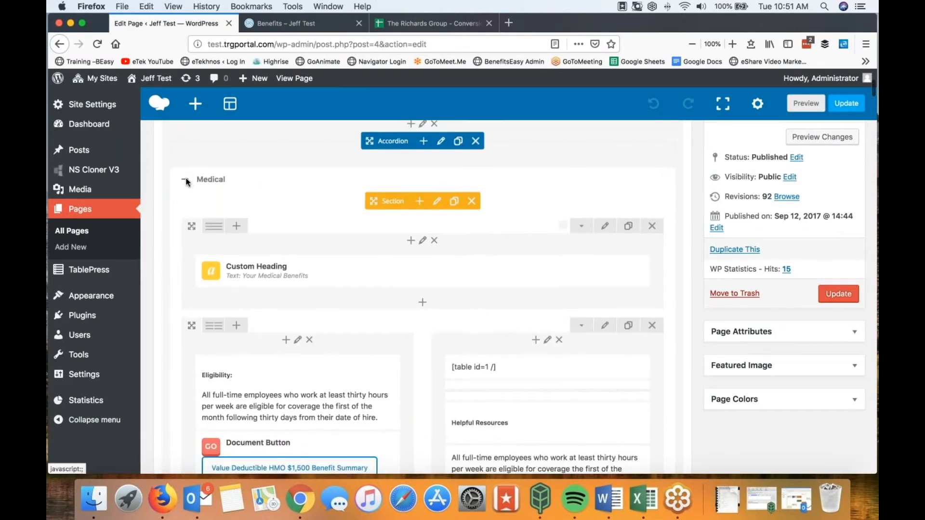
pyautogui.click(186, 181)
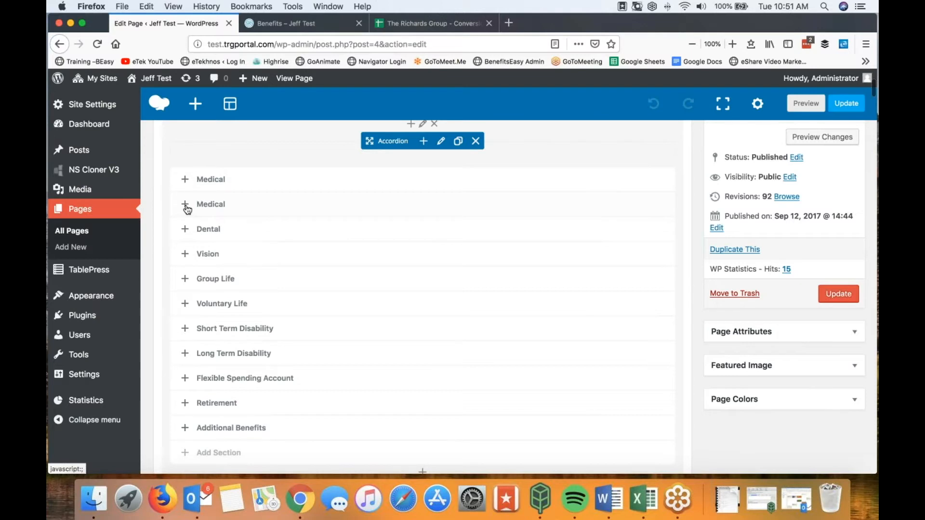
pyautogui.click(185, 205)
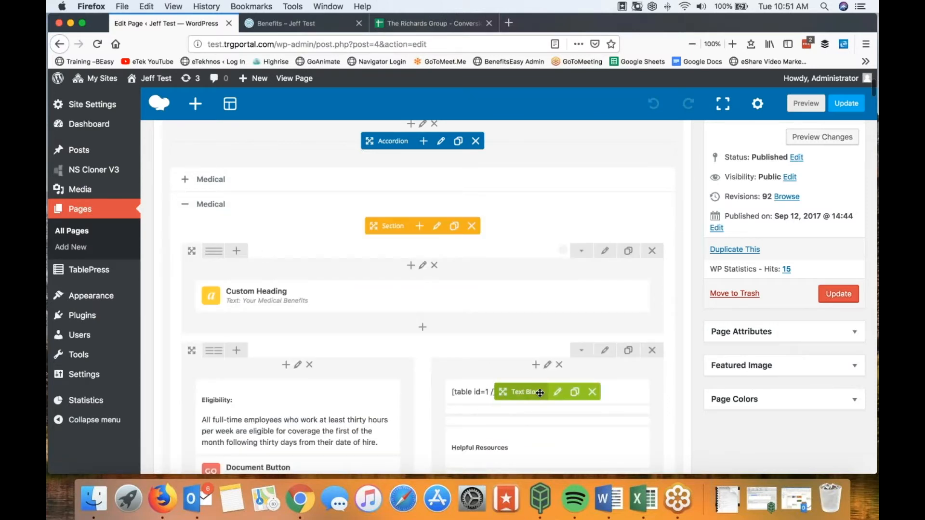
# Step: Change the Text Block shortcode to [table id=5 /], save it, and update the Benefits page
pyautogui.click(557, 394)
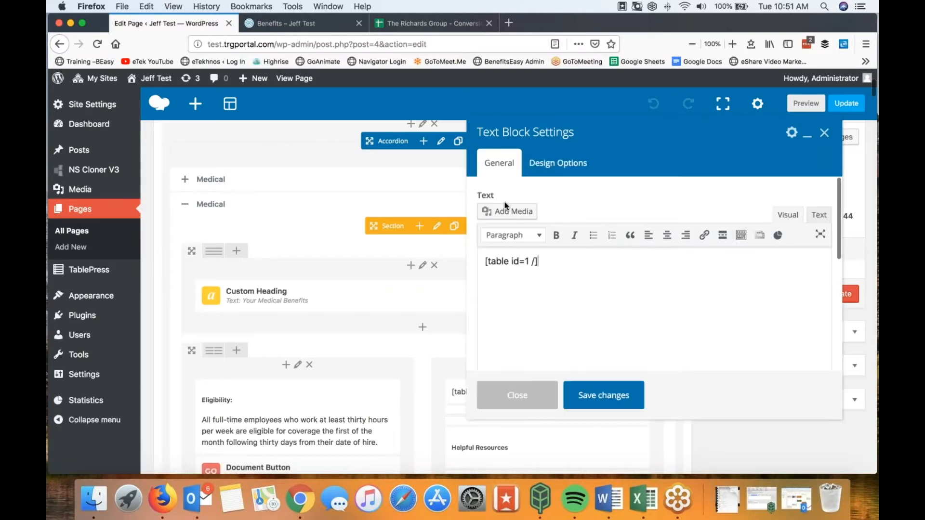
pyautogui.doubleClick(533, 260)
pyautogui.write('5')
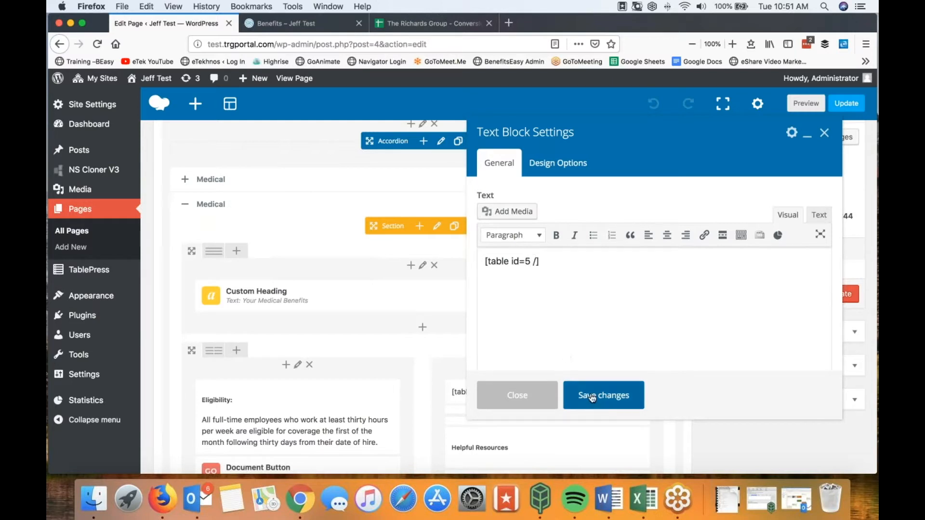
pyautogui.click(593, 396)
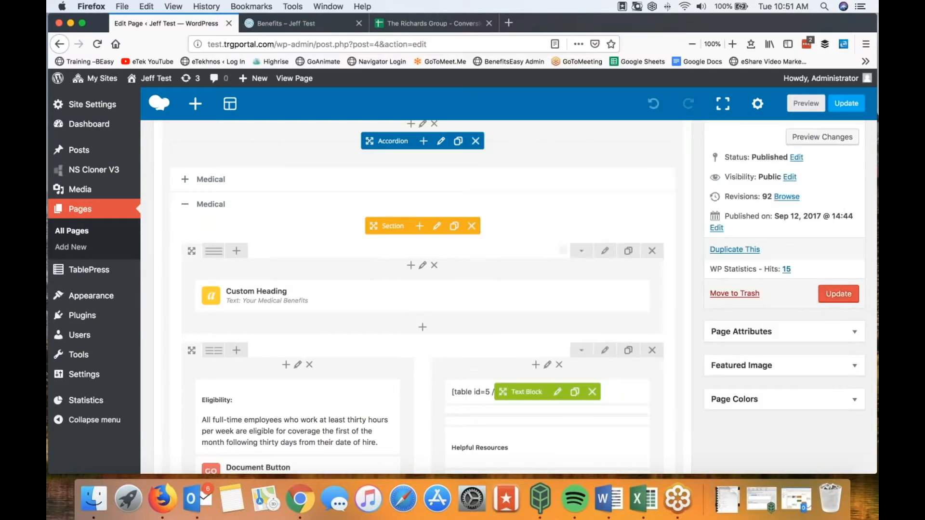
pyautogui.click(841, 295)
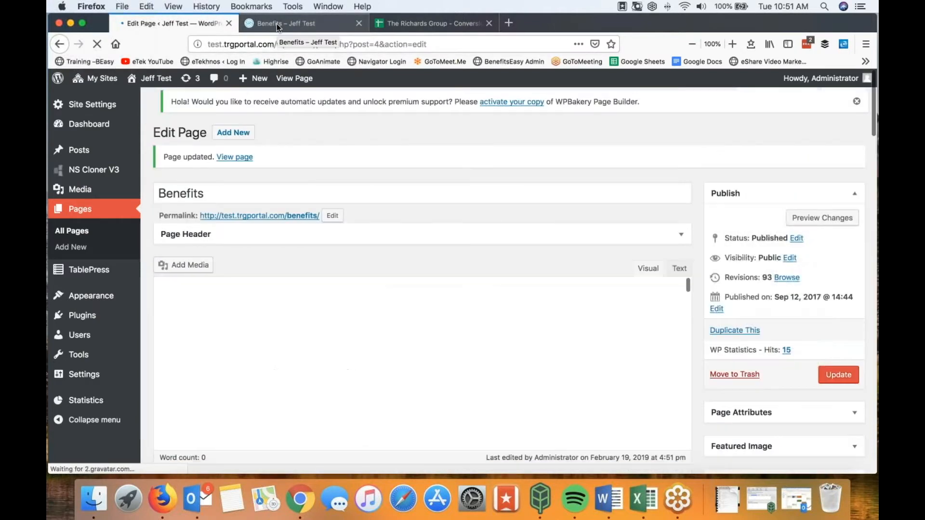
# Step: Reload the live Benefits page to confirm the 2 Medical Contribution Schedule table appears
pyautogui.click(277, 24)
pyautogui.click(97, 45)
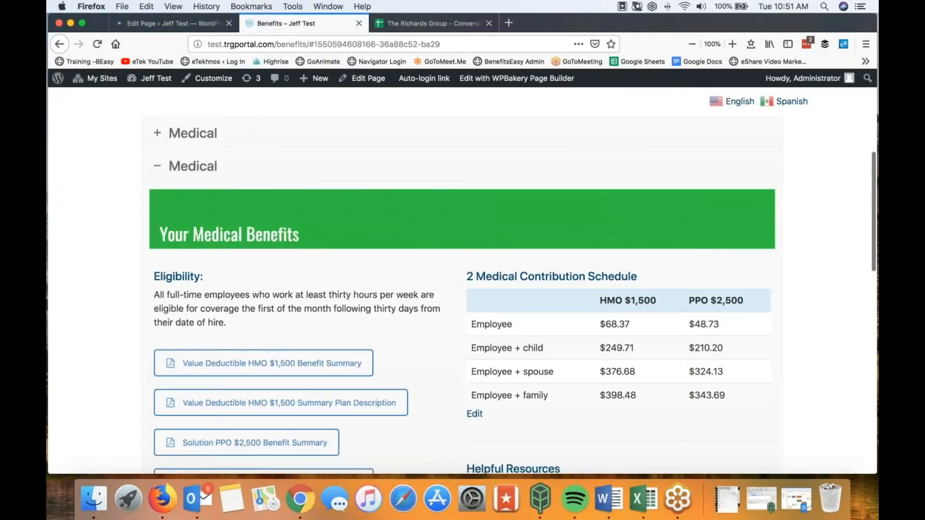
pyautogui.moveTo(473, 277); pyautogui.dragTo(637, 276)
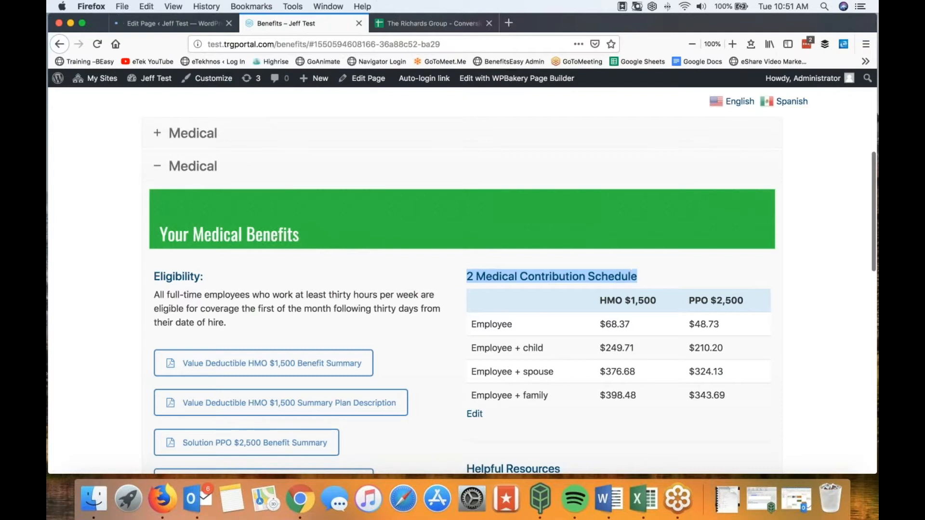
pyautogui.click(123, 257)
pyautogui.click(166, 21)
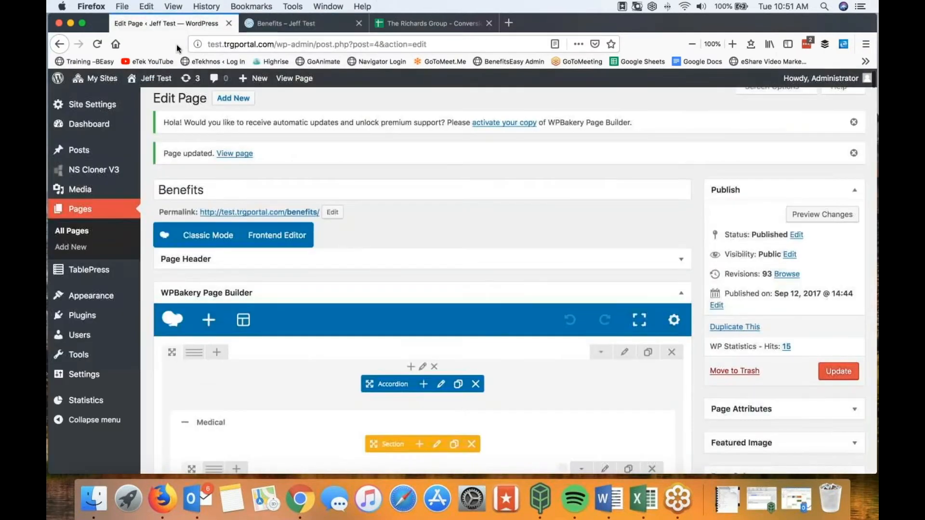
pyautogui.scroll(-5, 353, 284)
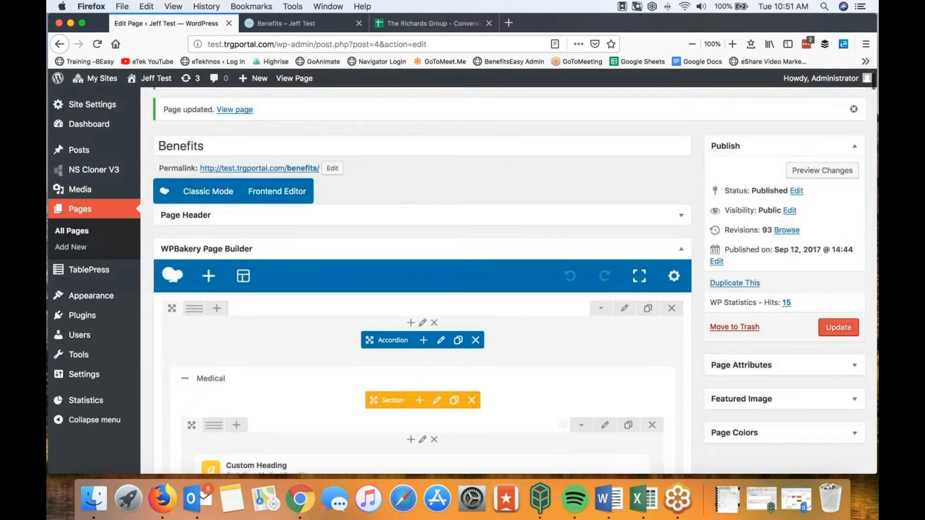
# Step: Retitle the second Medical accordion section 'Medical 2019', save it, and update the Benefits page
pyautogui.click(184, 283)
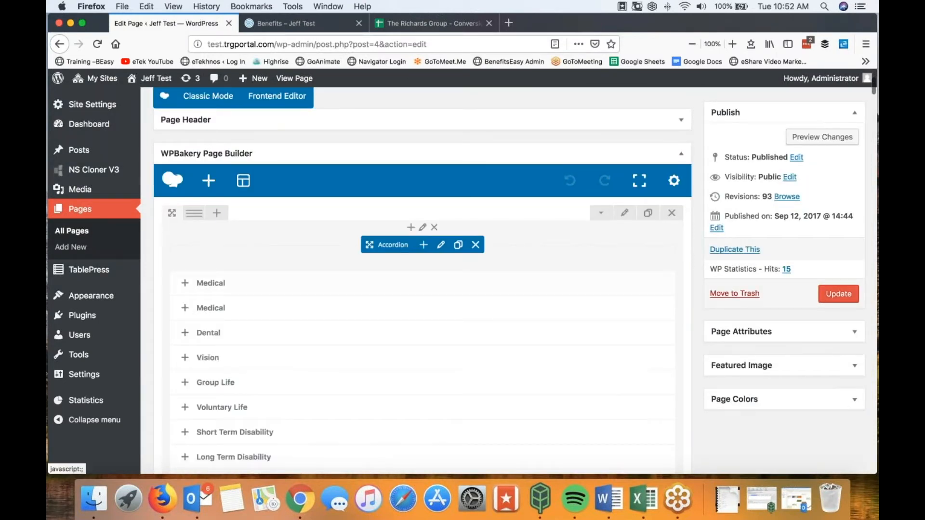
pyautogui.click(185, 309)
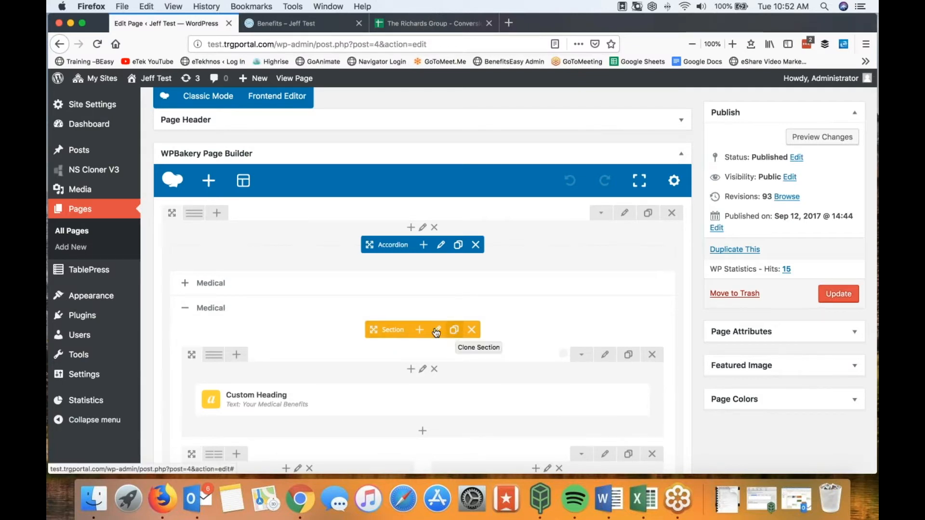
pyautogui.click(437, 331)
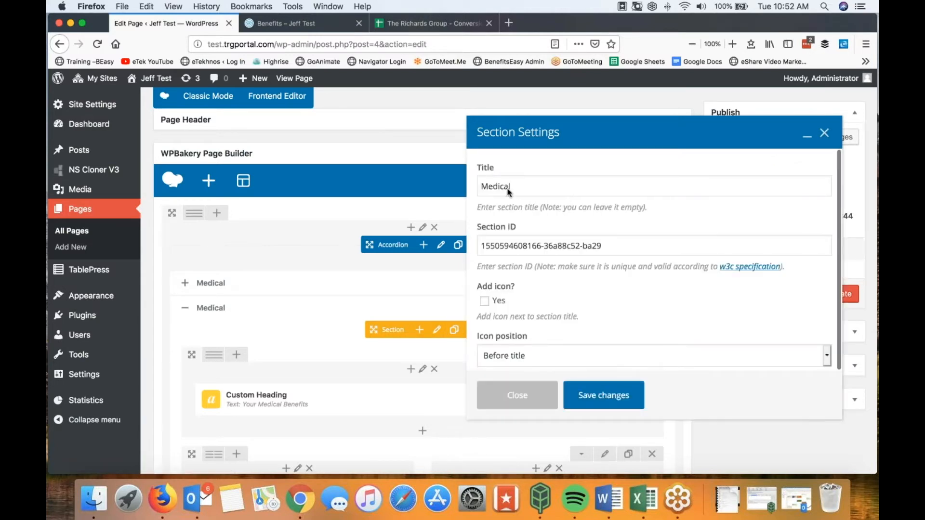
pyautogui.click(518, 190)
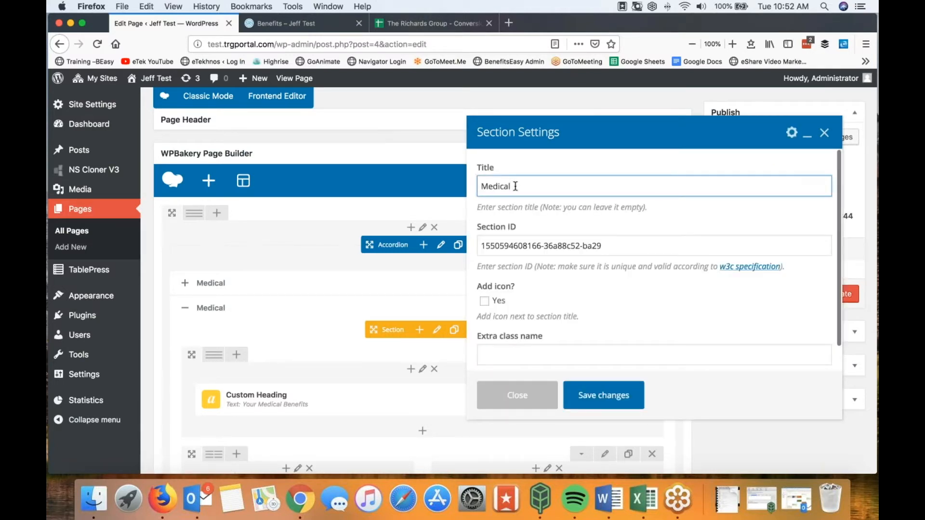
pyautogui.write('2019')
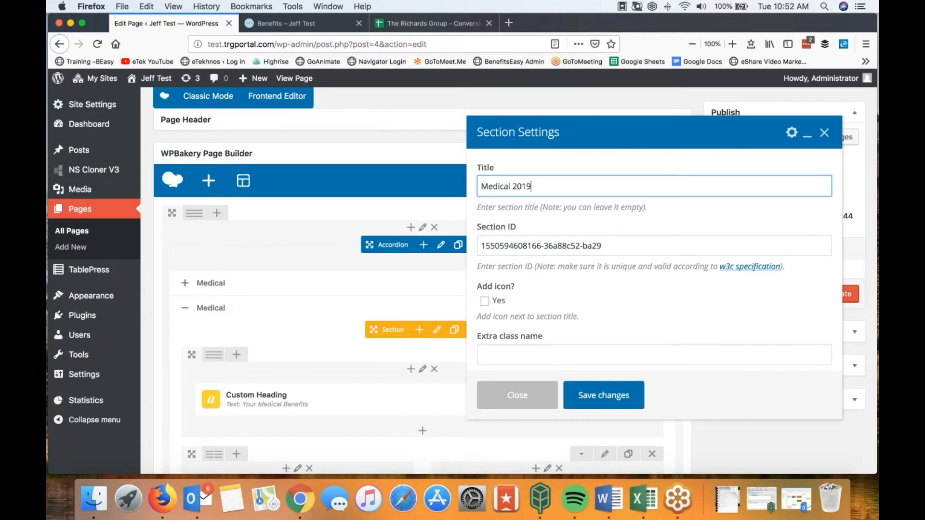
pyautogui.click(594, 396)
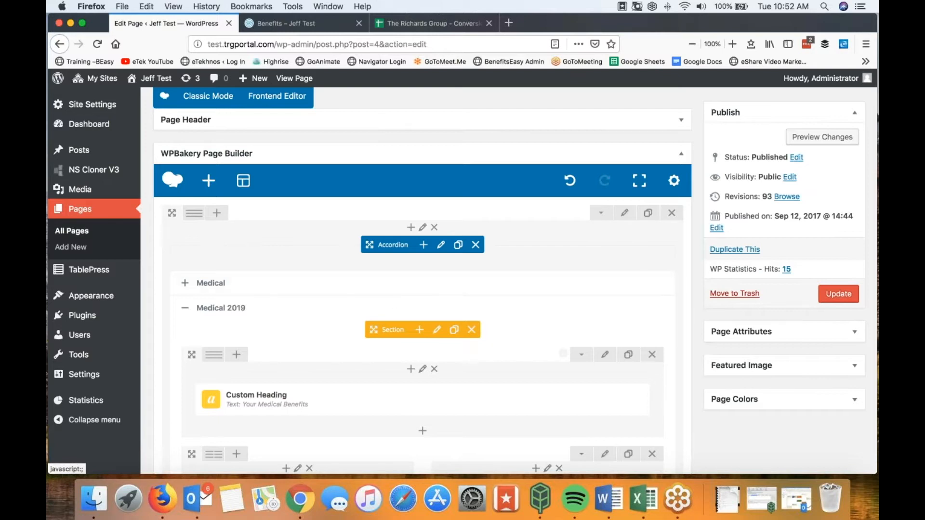
pyautogui.click(839, 294)
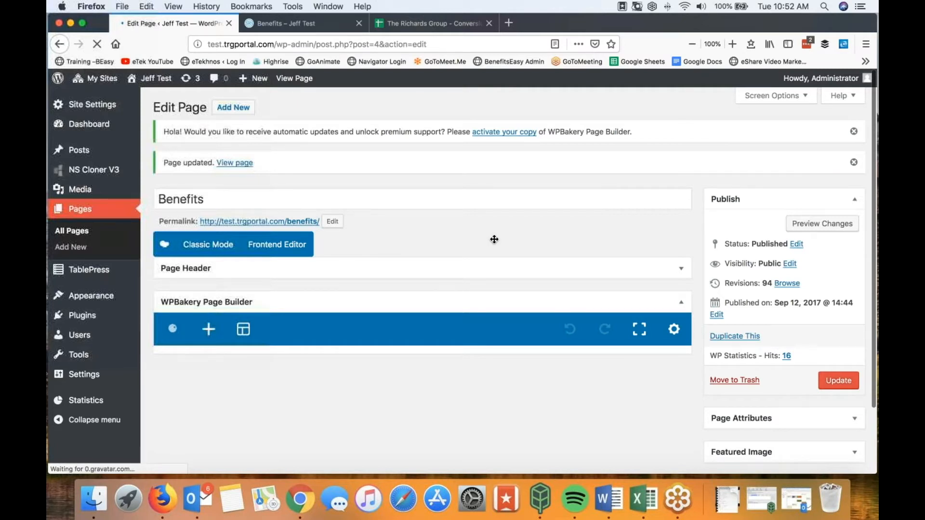
pyautogui.click(317, 28)
pyautogui.scroll(10, 427, 203)
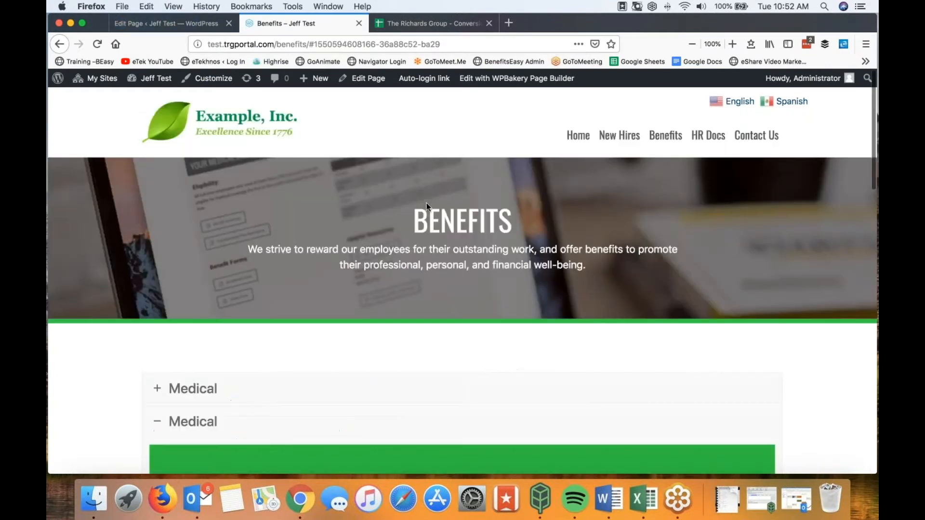
pyautogui.click(578, 136)
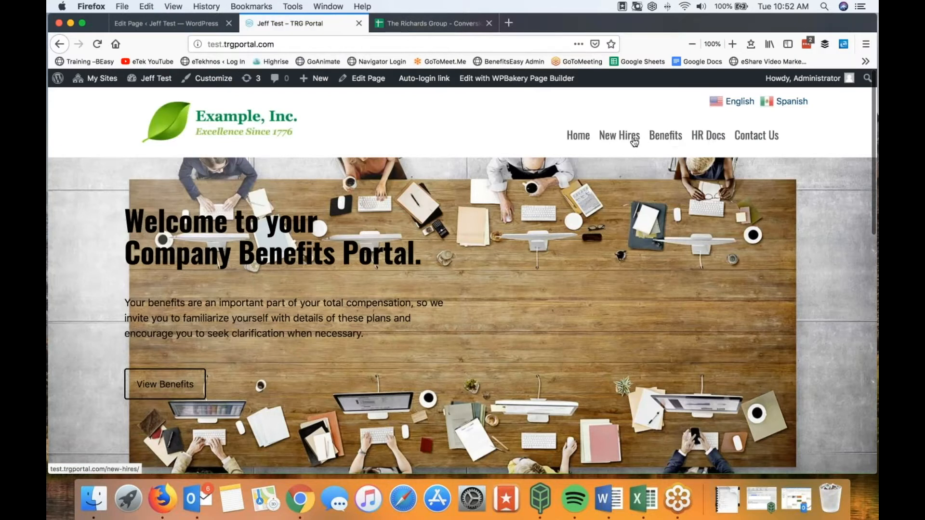
pyautogui.click(759, 140)
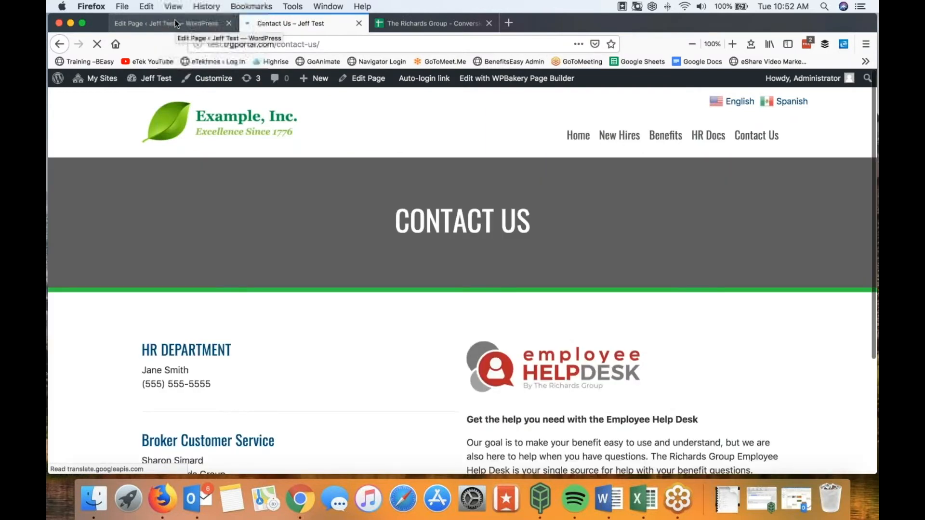
pyautogui.click(175, 19)
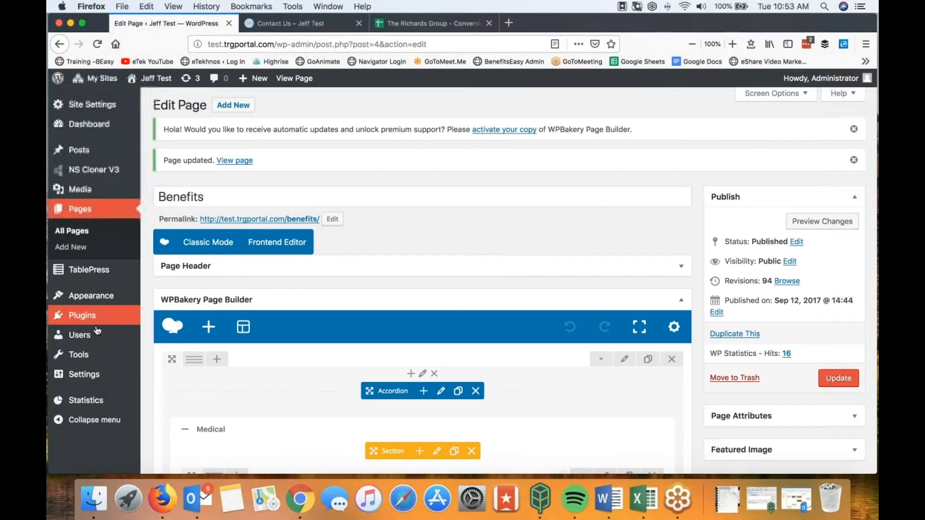
# Step: Open Users > All Users, preview the live portal via Visit Site, then return to the Users list
pyautogui.moveTo(80, 335)
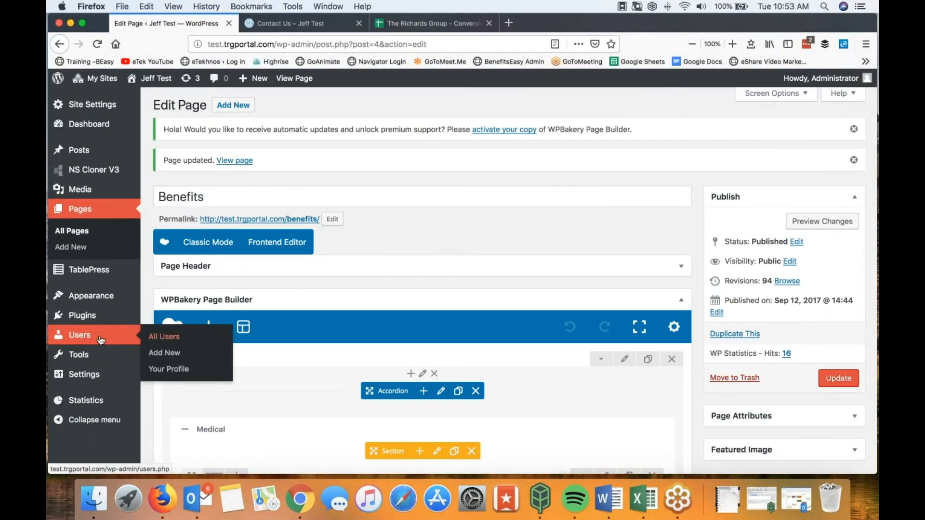
pyautogui.click(85, 337)
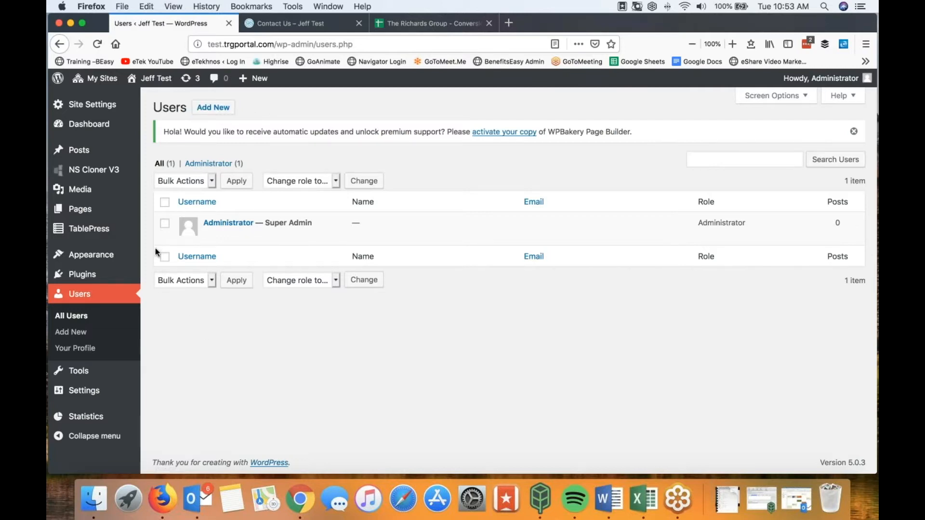
pyautogui.moveTo(104, 83)
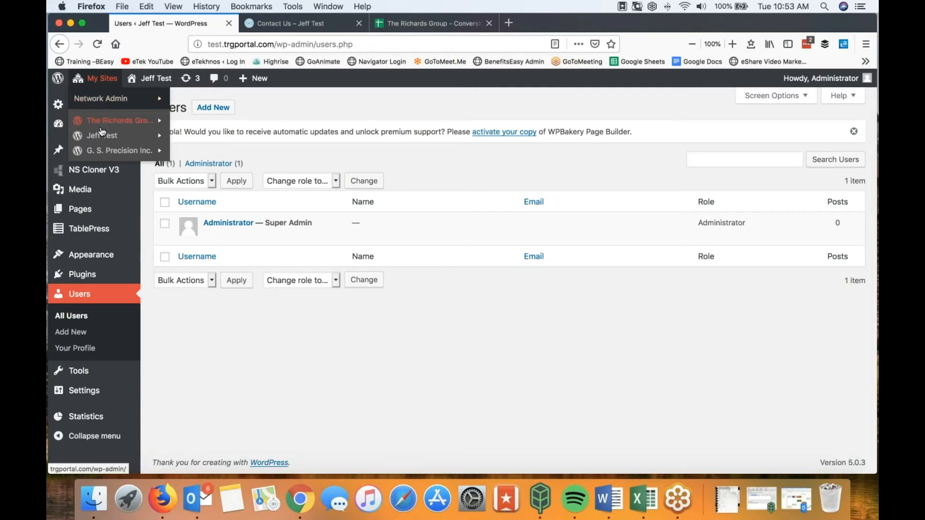
pyautogui.moveTo(101, 139)
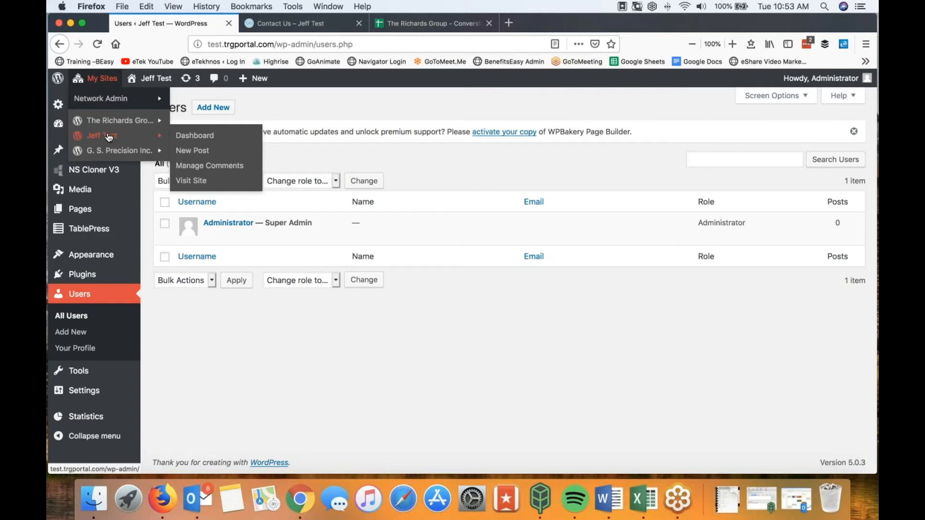
pyautogui.click(282, 22)
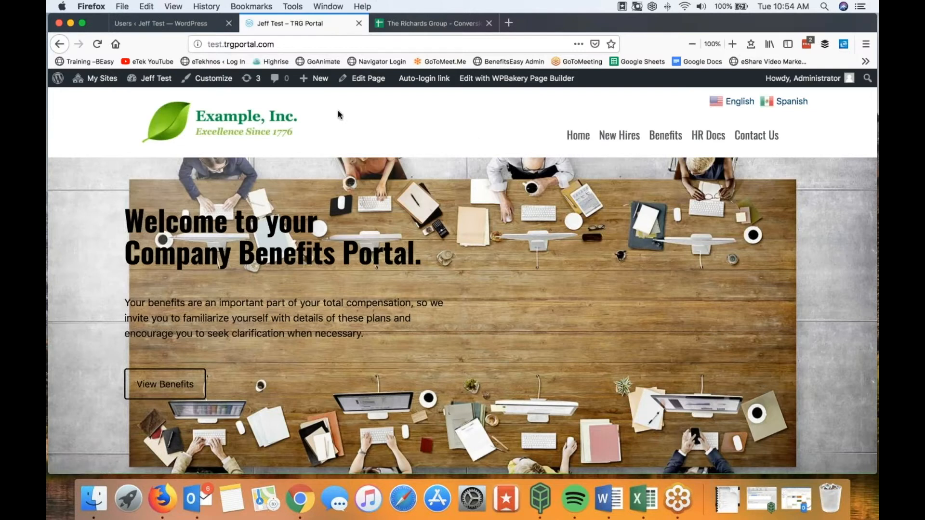
pyautogui.click(173, 24)
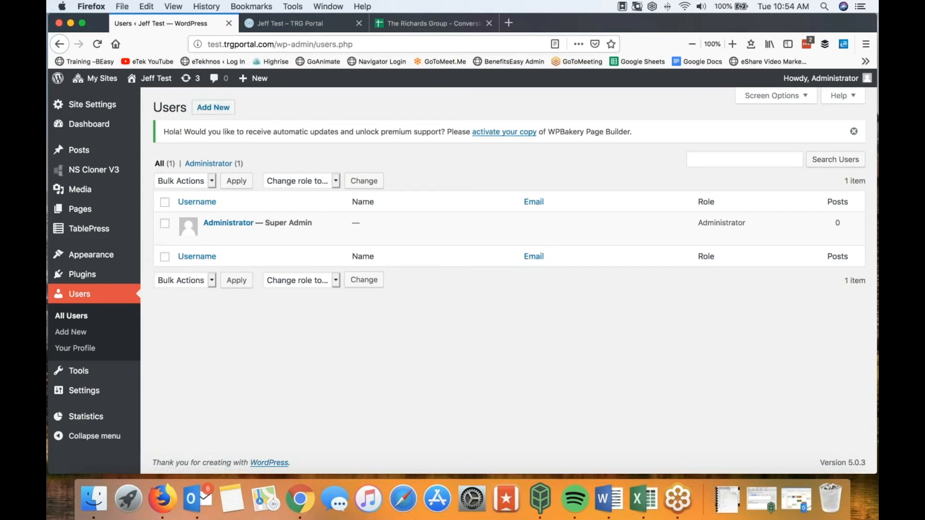
pyautogui.moveTo(48, 31); pyautogui.dragTo(566, 56)
pyautogui.scroll(2, 488, 264)
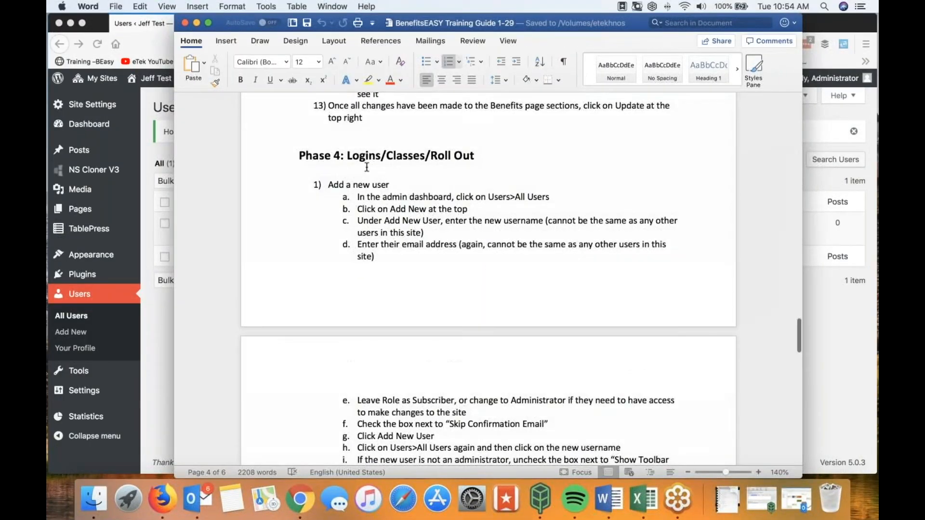
pyautogui.moveTo(561, 18); pyautogui.dragTo(47, 14)
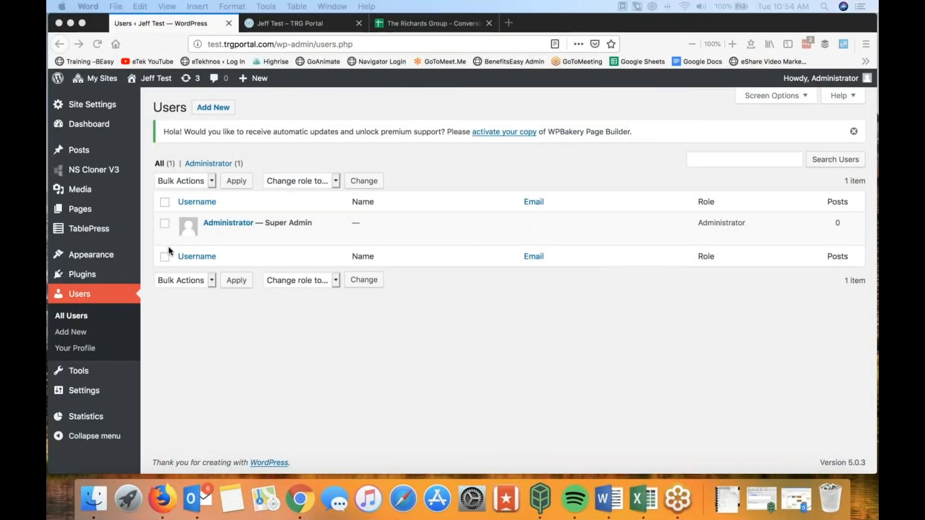
# Step: Open the Add New User form, ready the Username field, then switch to the conversion spreadsheet
pyautogui.click(216, 109)
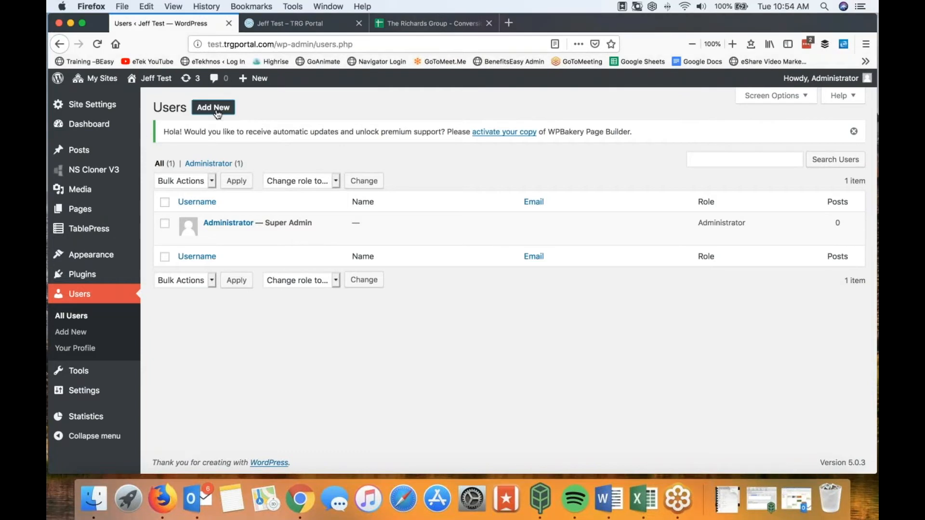
pyautogui.click(224, 110)
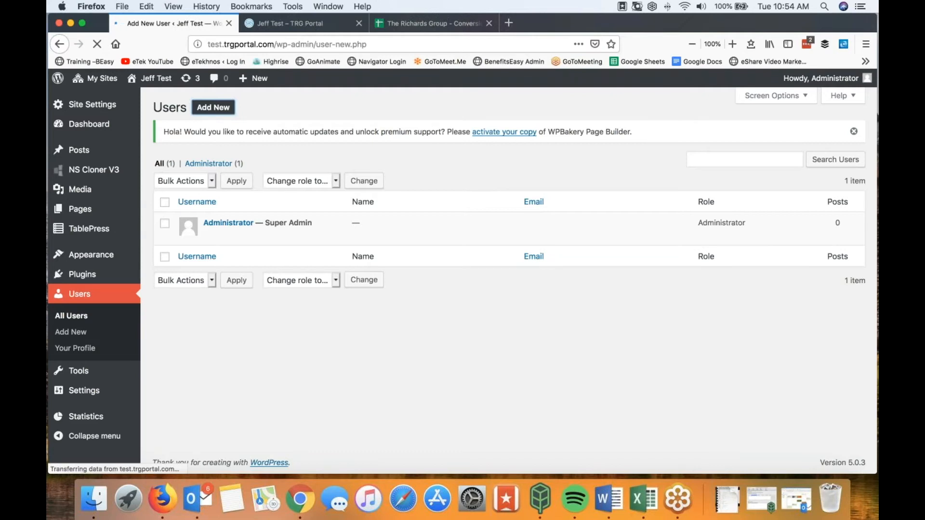
pyautogui.scroll(-3, 364, 313)
pyautogui.scroll(-2, 364, 308)
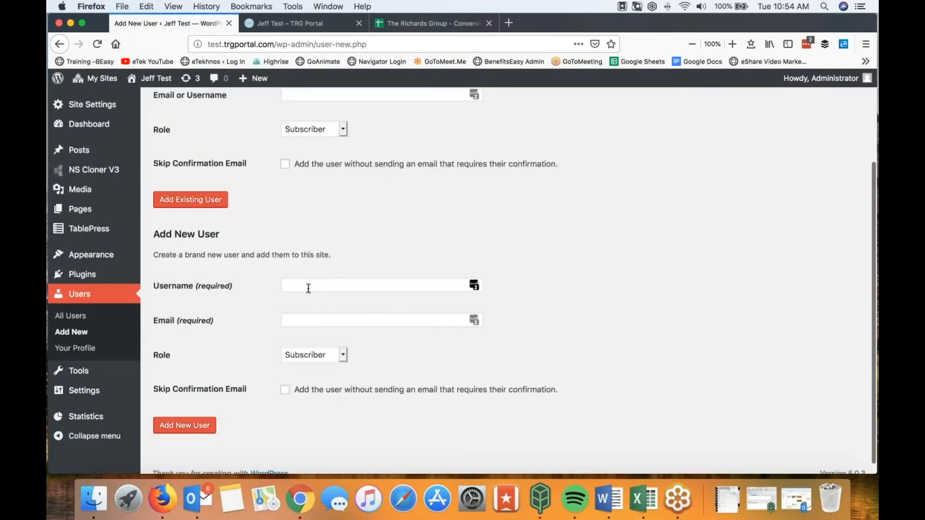
pyautogui.click(310, 288)
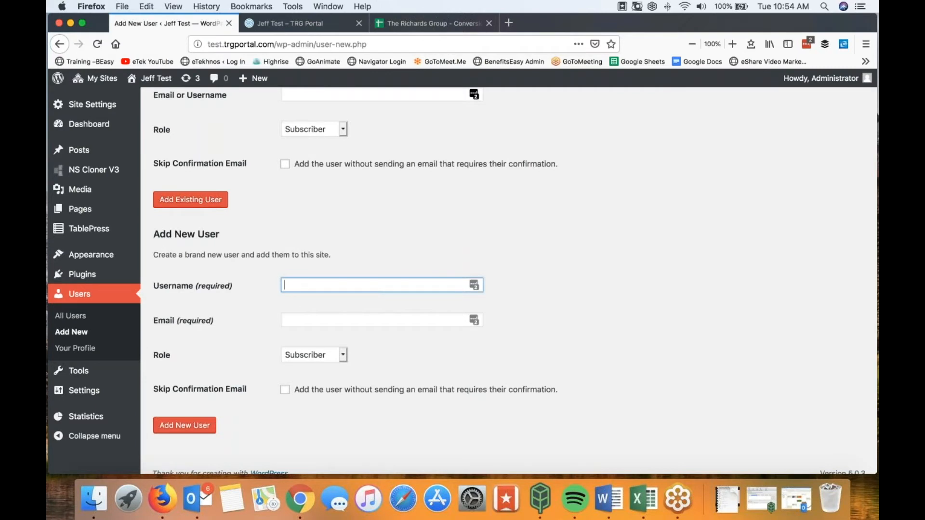
pyautogui.click(398, 21)
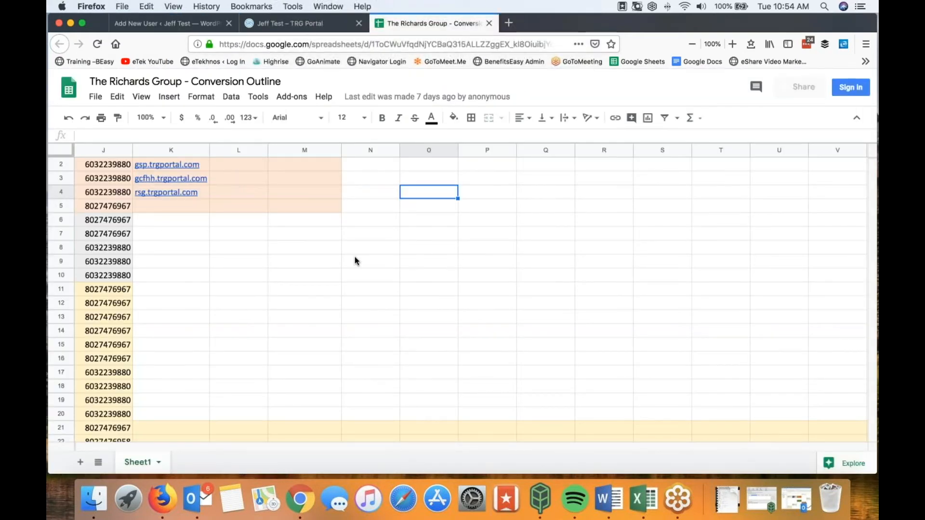
# Step: Scroll the Conversion Outline up and left to show the username and Password columns with headers
pyautogui.scroll(1, 223, 219)
pyautogui.hscroll(-5, 254, 267)
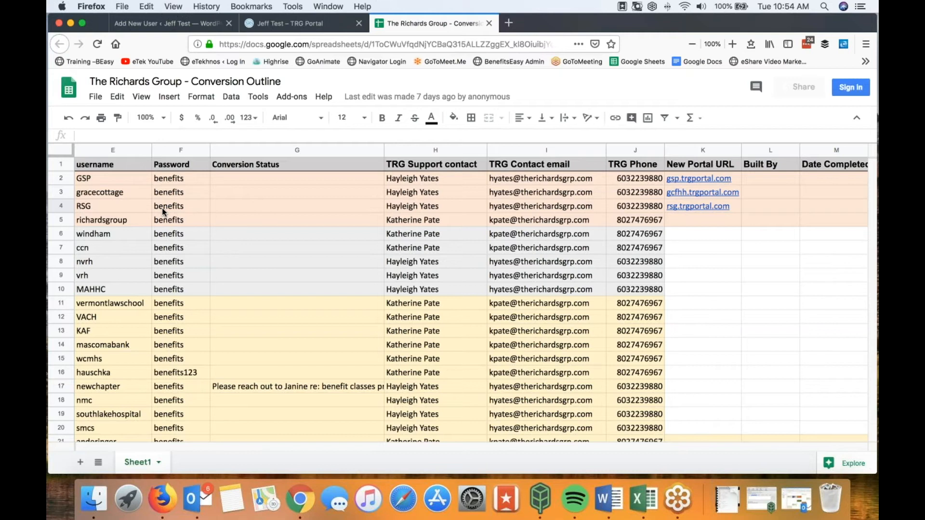
# Step: Add a Subscriber user with the test username and e-mail address, skipping the confirmation e-mail
pyautogui.click(168, 24)
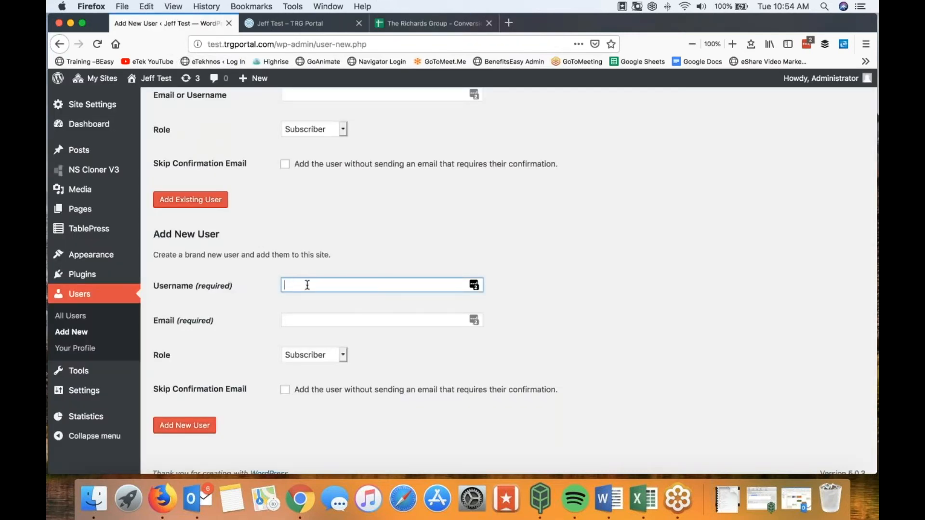
pyautogui.write('jefftest')
pyautogui.click(295, 324)
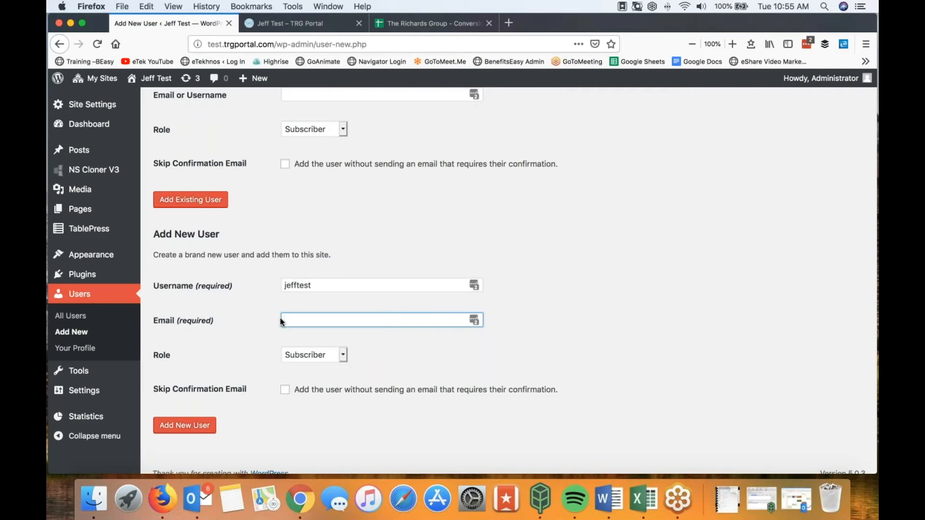
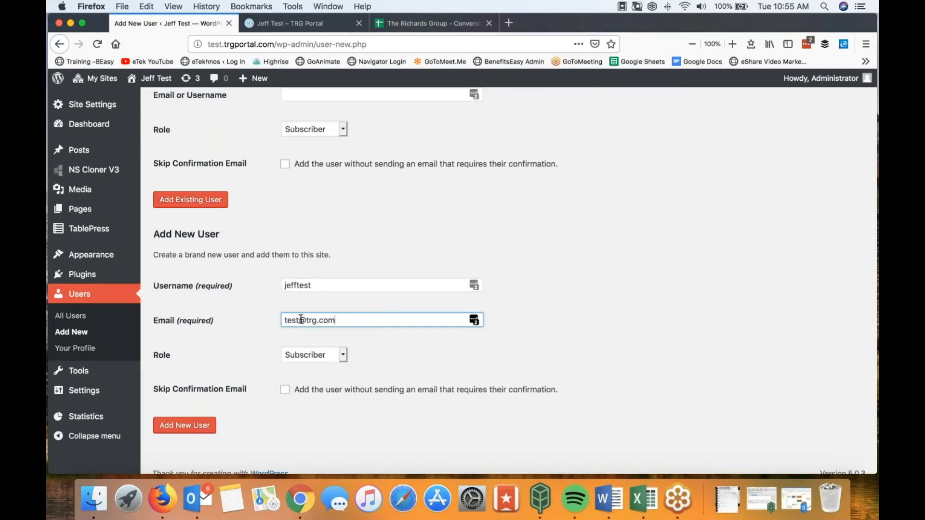
pyautogui.click(286, 392)
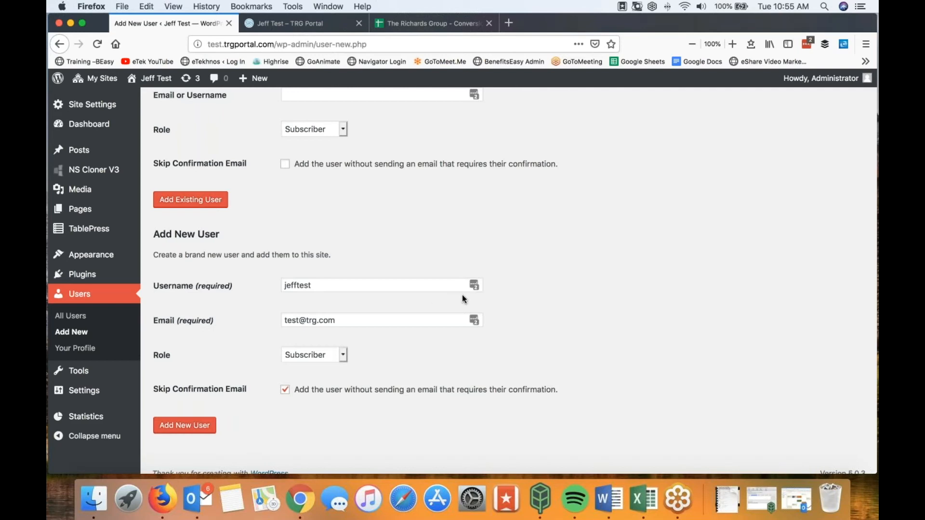
pyautogui.scroll(-1, 534, 335)
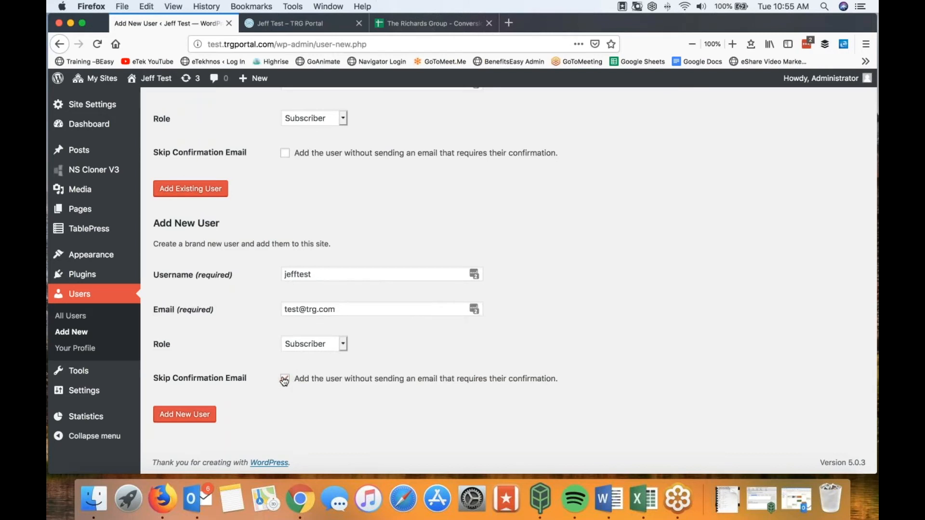
pyautogui.click(194, 417)
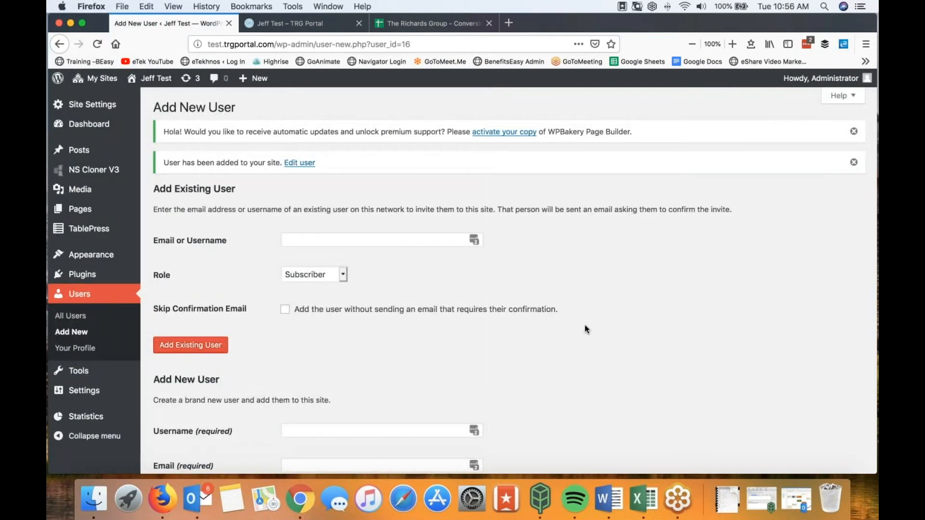
pyautogui.scroll(-5, 480, 349)
pyautogui.scroll(5, 477, 352)
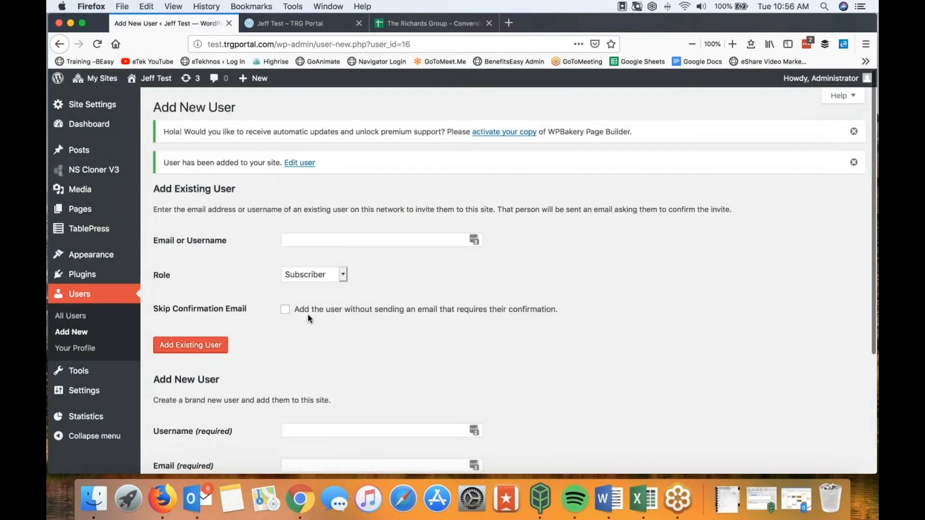
pyautogui.click(78, 295)
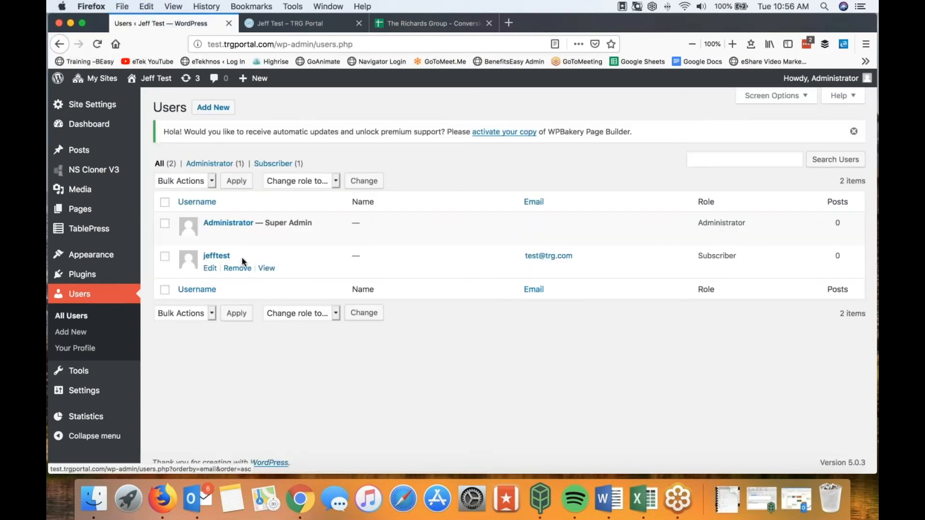
pyautogui.click(220, 257)
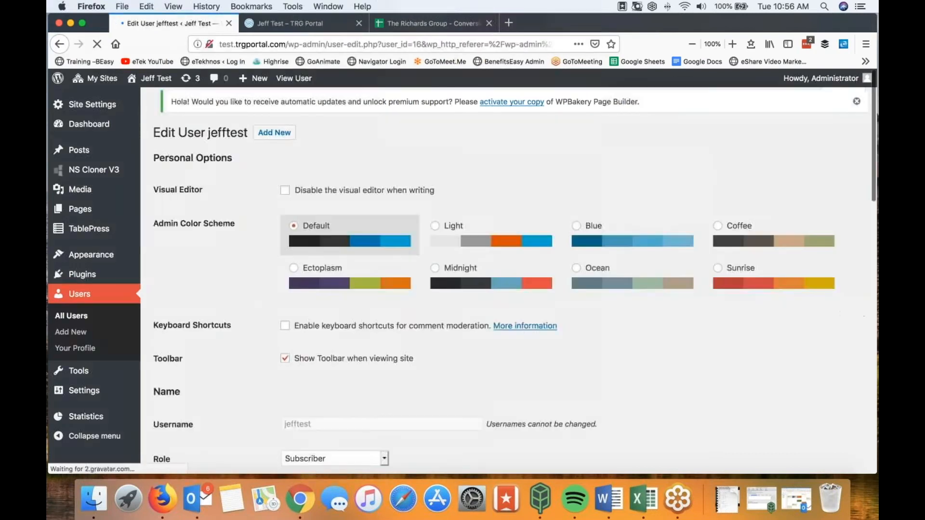
pyautogui.scroll(-7, 516, 270)
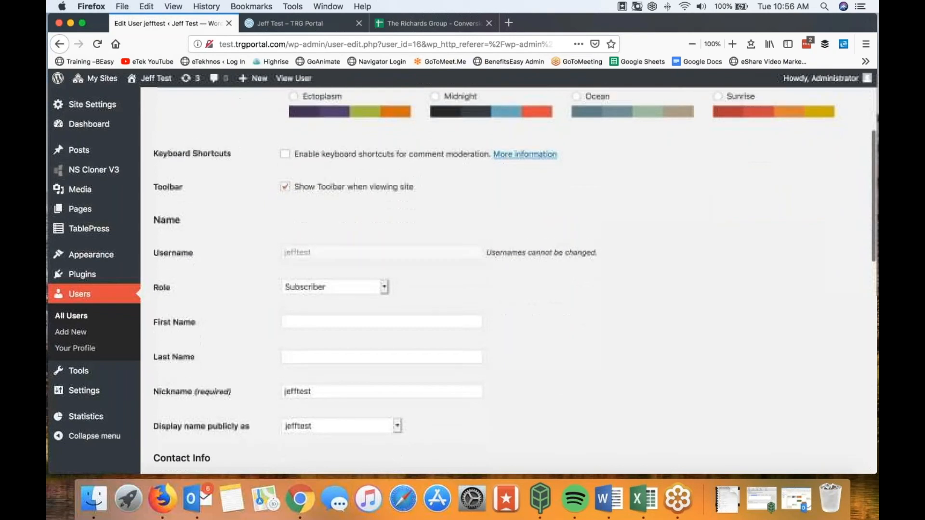
pyautogui.scroll(-4, 515, 270)
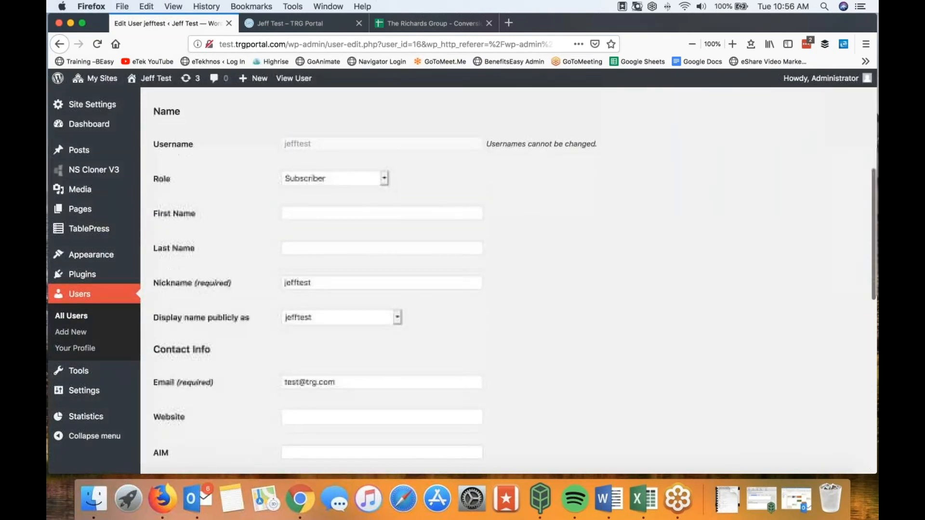
pyautogui.scroll(-8, 300, 381)
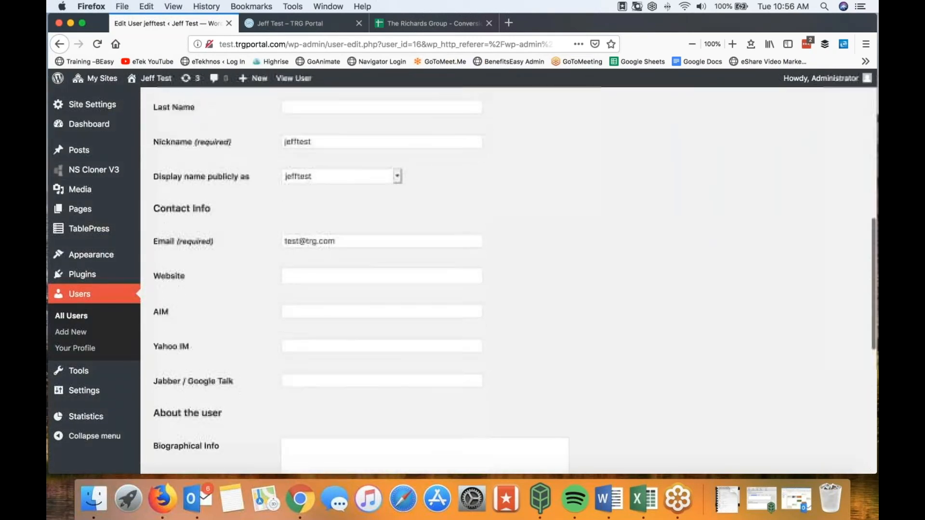
pyautogui.click(301, 381)
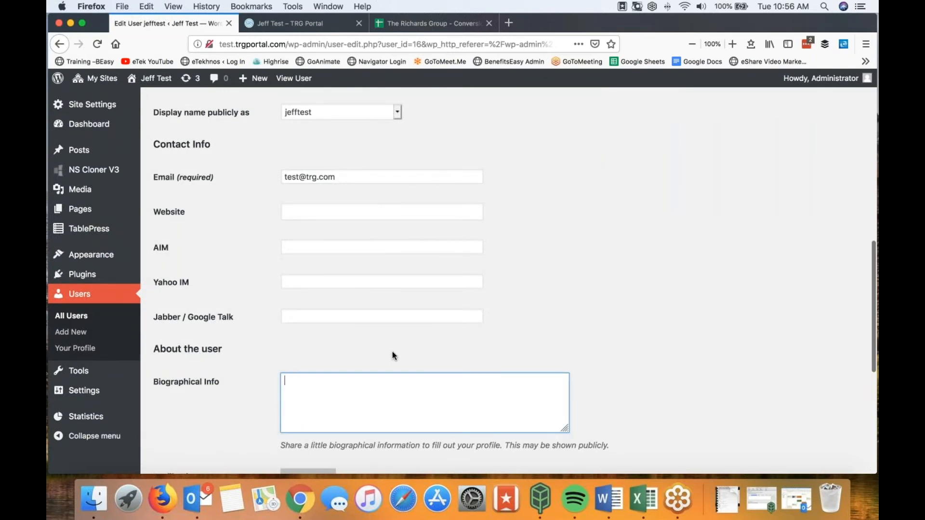
pyautogui.write('jefftest / ')
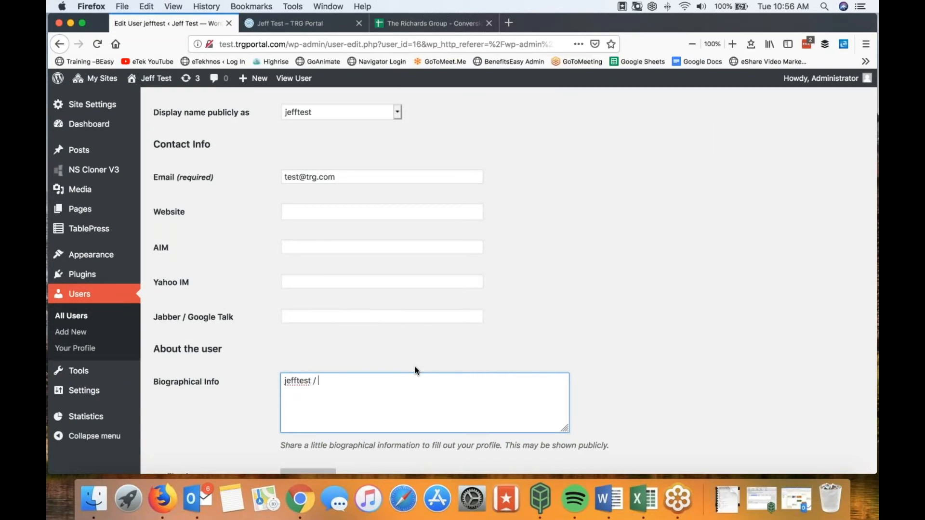
pyautogui.write('benefits')
pyautogui.tripleClick(643, 344)
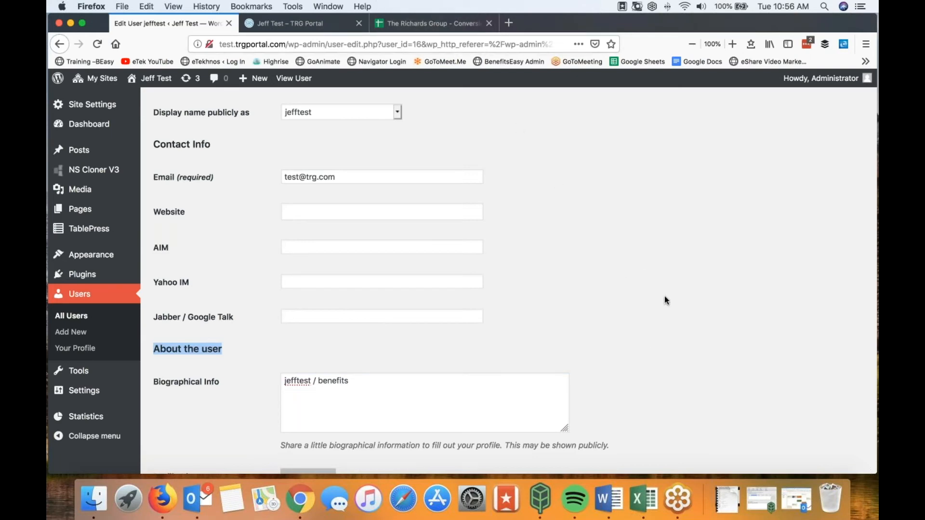
pyautogui.scroll(10, 666, 296)
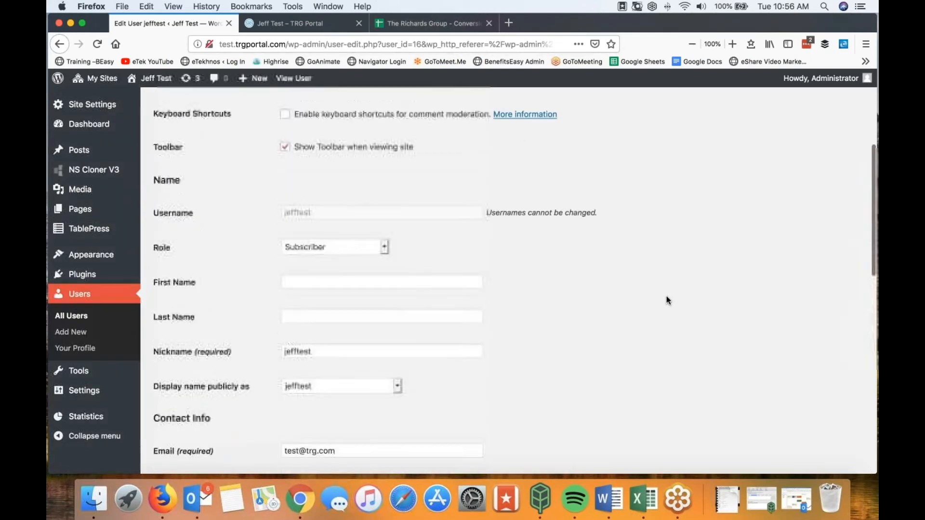
pyautogui.scroll(-5, 595, 368)
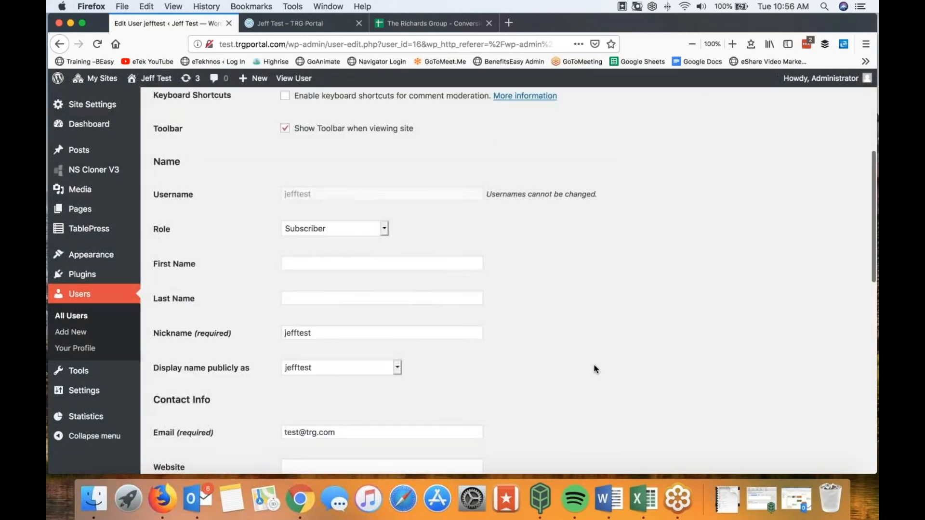
pyautogui.scroll(-10, 595, 369)
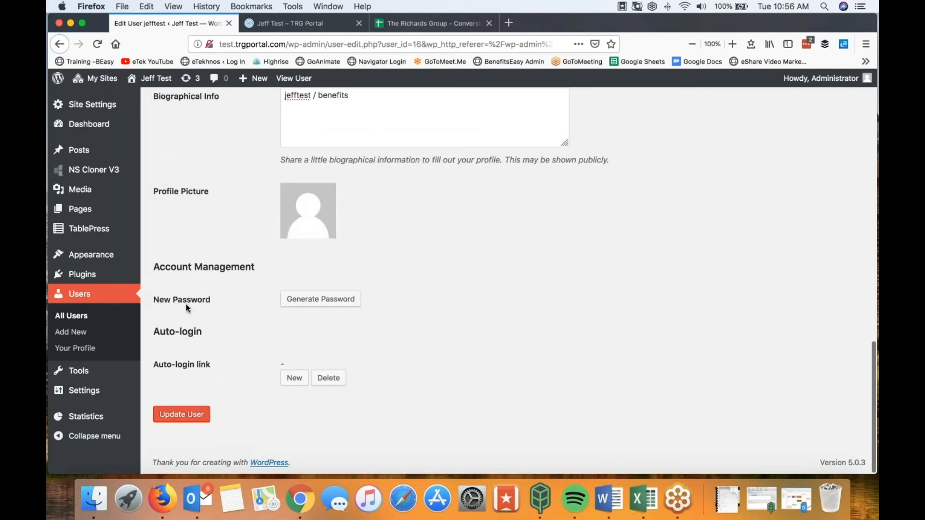
# Step: Replace the generated password with a simple weak password, confirm its use, and update the user
pyautogui.click(296, 302)
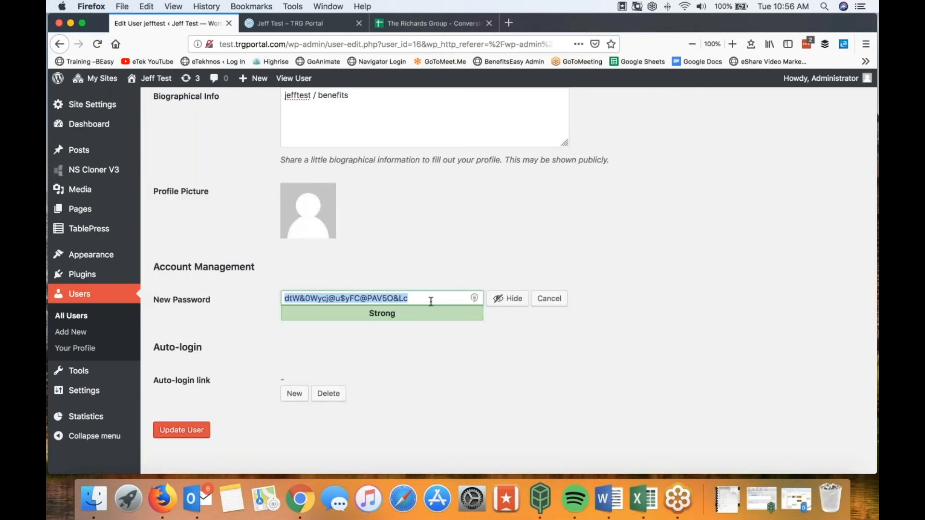
pyautogui.write('benefits')
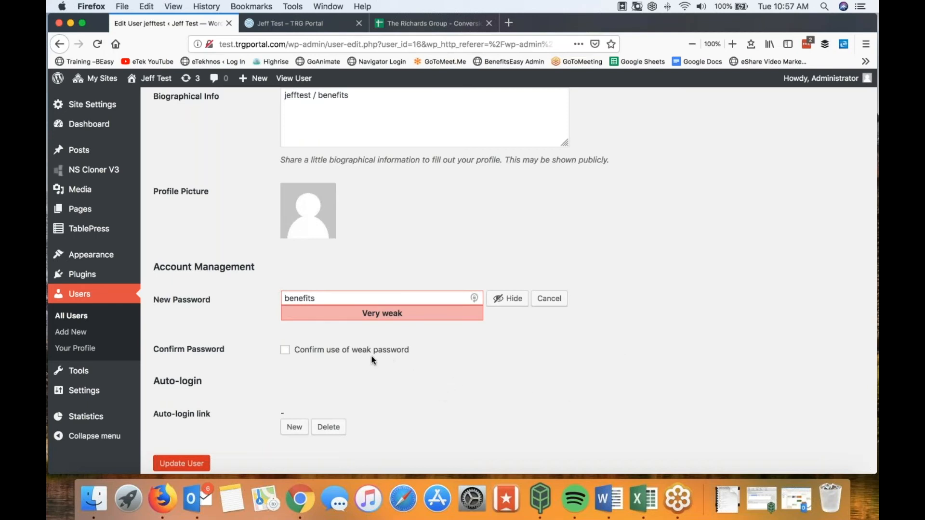
pyautogui.click(284, 351)
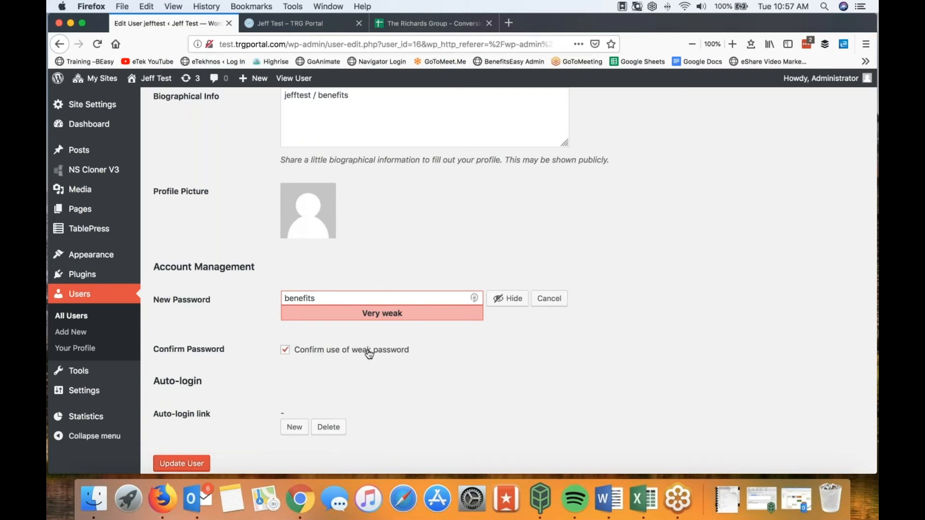
pyautogui.click(184, 465)
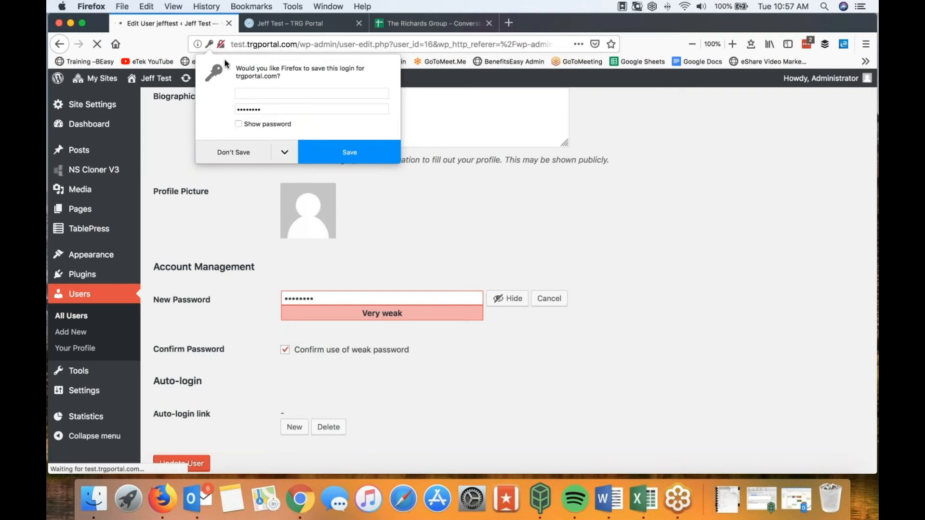
pyautogui.click(208, 44)
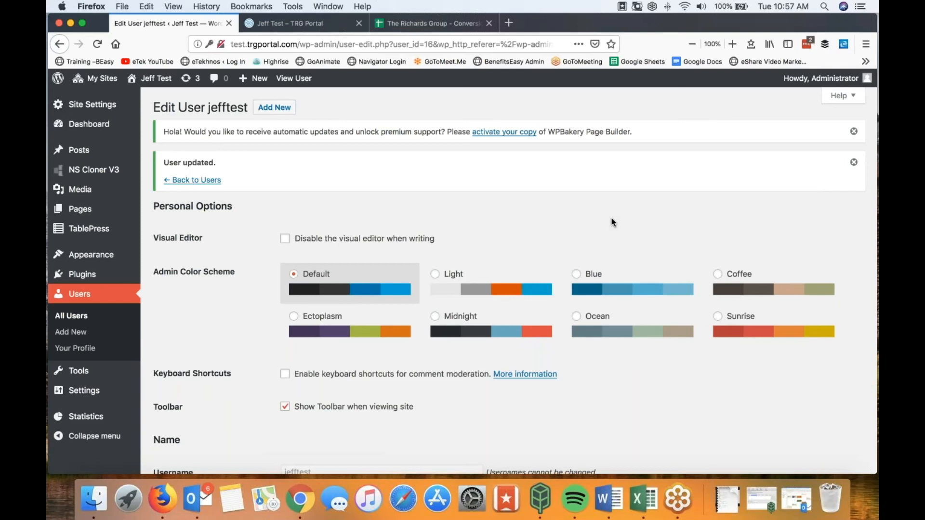
# Step: Generate a new auto-login link for the test subscriber and copy the link's URL
pyautogui.scroll(-10, 573, 424)
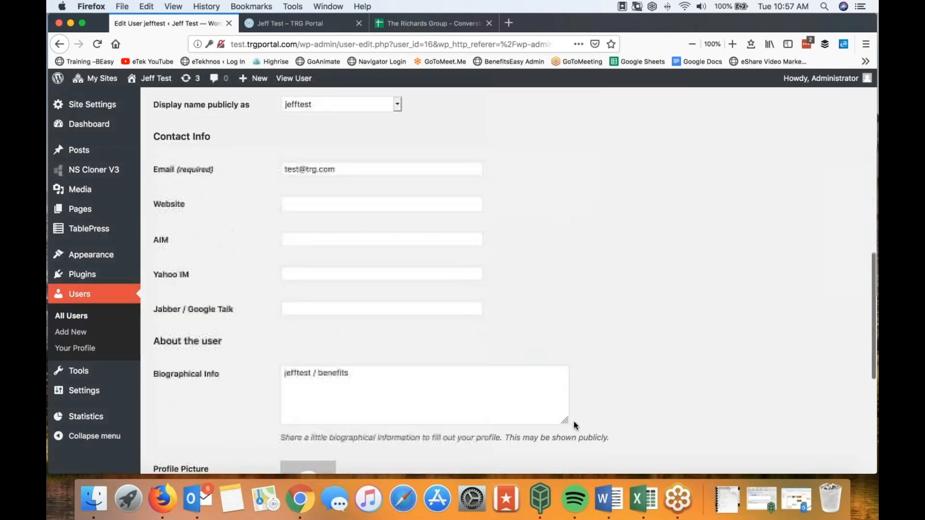
pyautogui.scroll(-5, 573, 426)
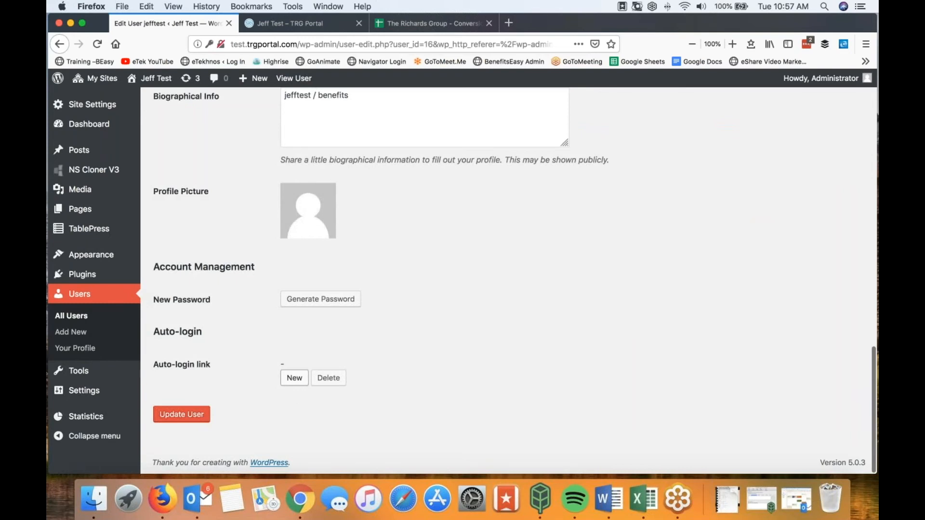
pyautogui.click(295, 379)
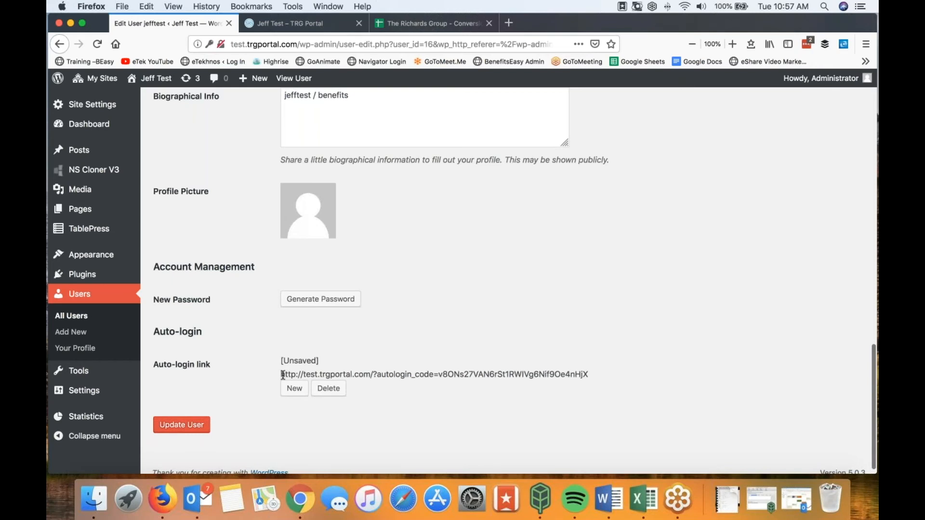
pyautogui.moveTo(281, 375); pyautogui.dragTo(586, 376)
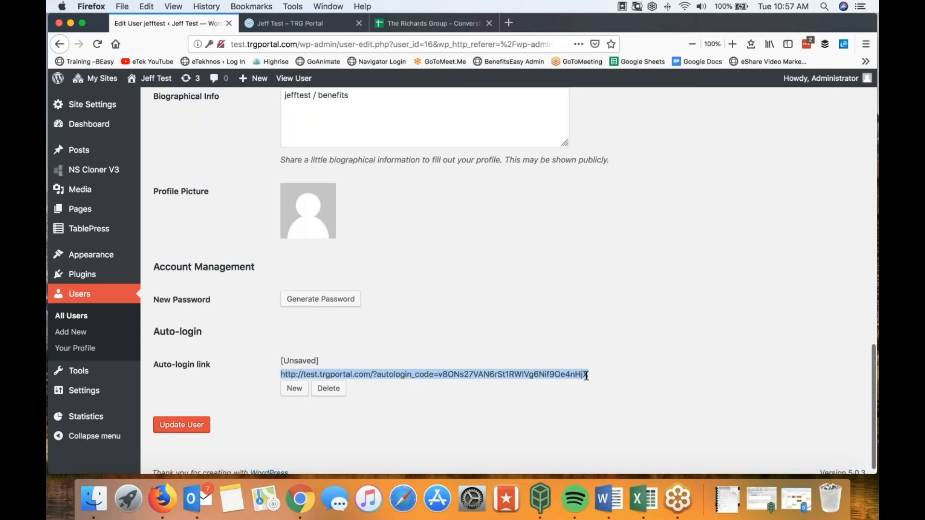
pyautogui.rightClick(585, 376)
pyautogui.click(609, 366)
pyautogui.scroll(15, 681, 276)
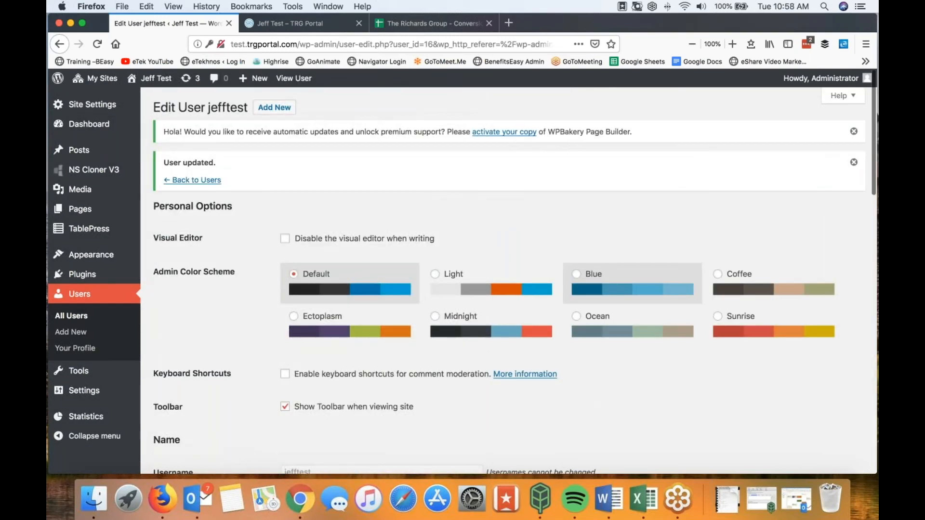
# Step: Show the TRG Portal homepage, then bring the BenefitsEASY Training Guide in Word over it
pyautogui.click(292, 25)
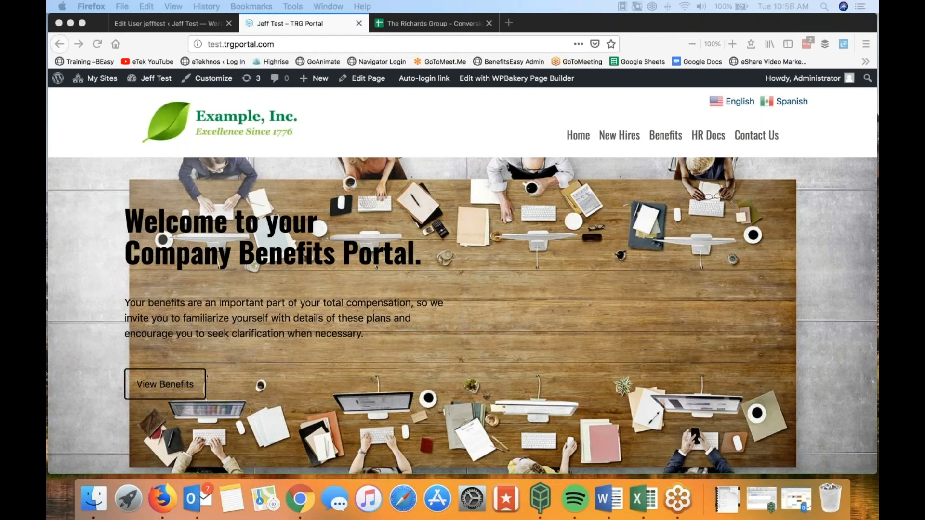
pyautogui.moveTo(47, 125); pyautogui.dragTo(453, 28)
pyautogui.scroll(3, 405, 219)
pyautogui.scroll(3, 326, 221)
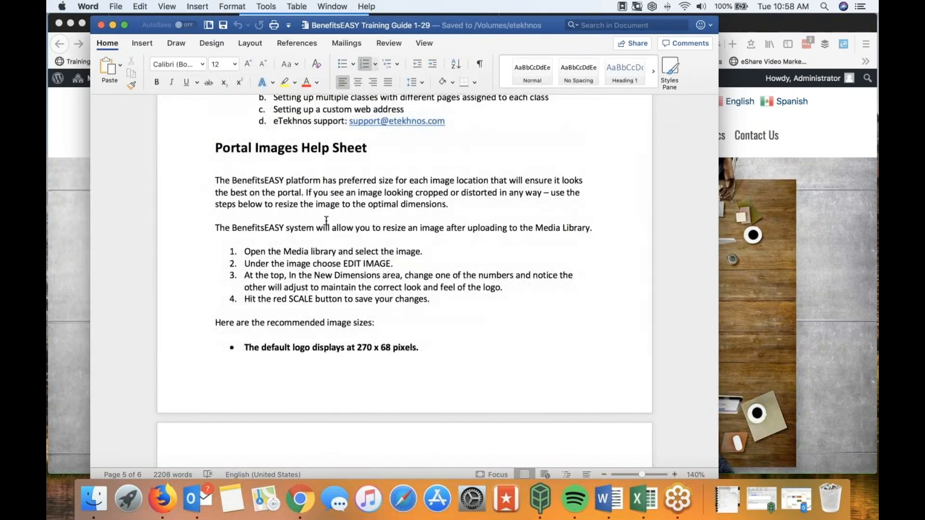
# Step: Read through the guide's image-size and clone-site sections, then move Word aside to reveal the portal
pyautogui.scroll(-4, 326, 220)
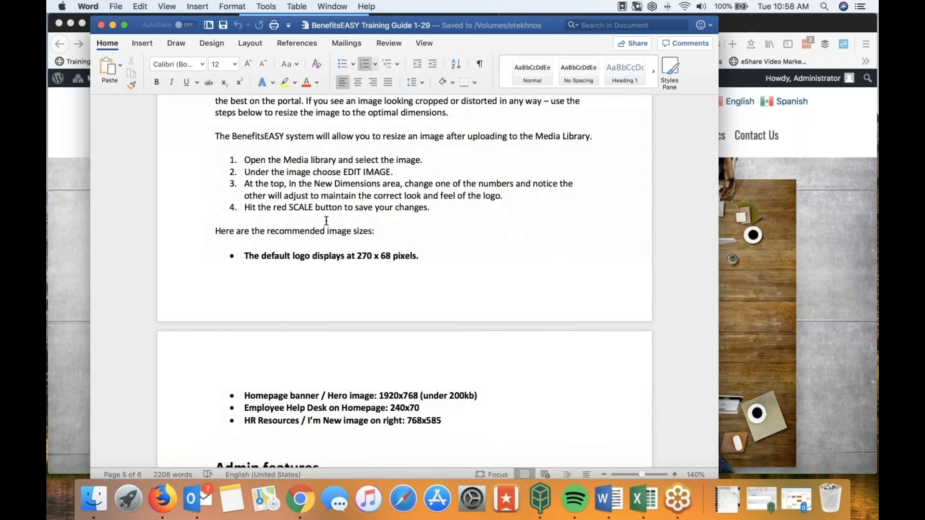
pyautogui.scroll(-3, 326, 221)
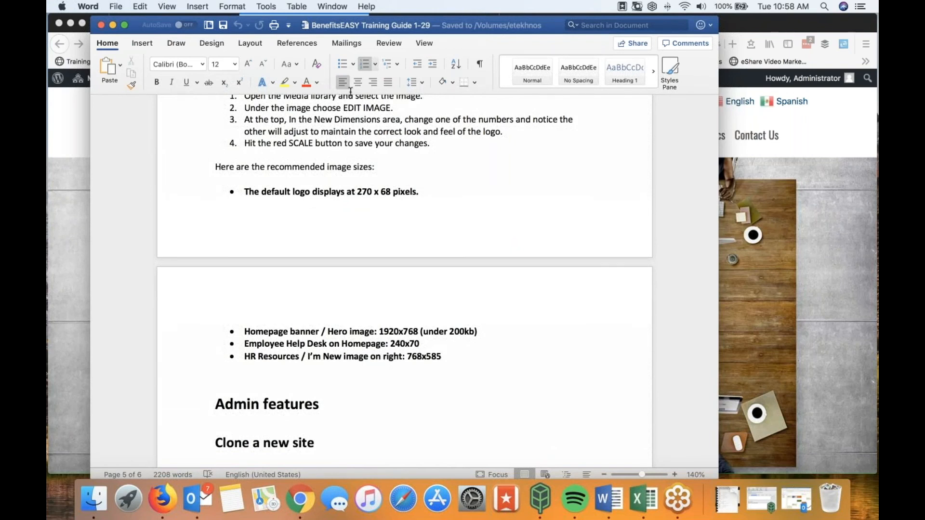
pyautogui.scroll(-15, 393, 252)
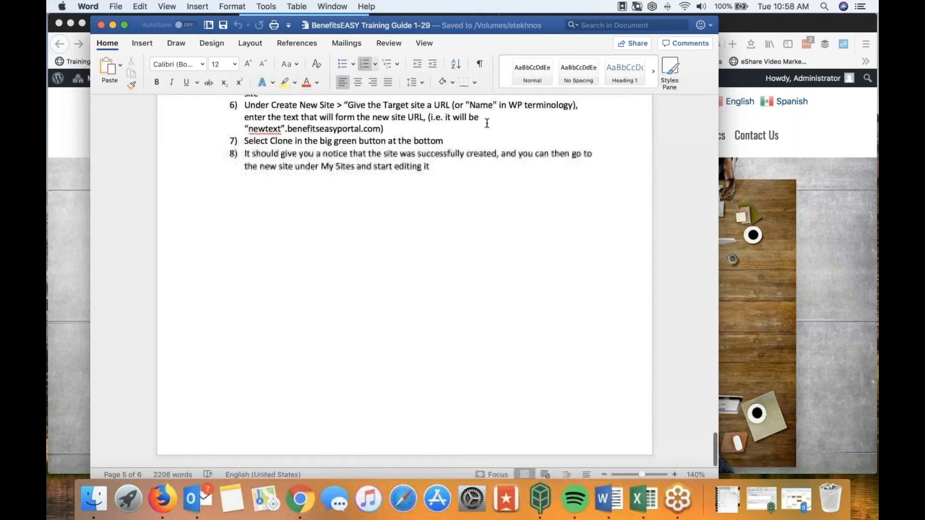
pyautogui.moveTo(529, 28); pyautogui.dragTo(0, 139)
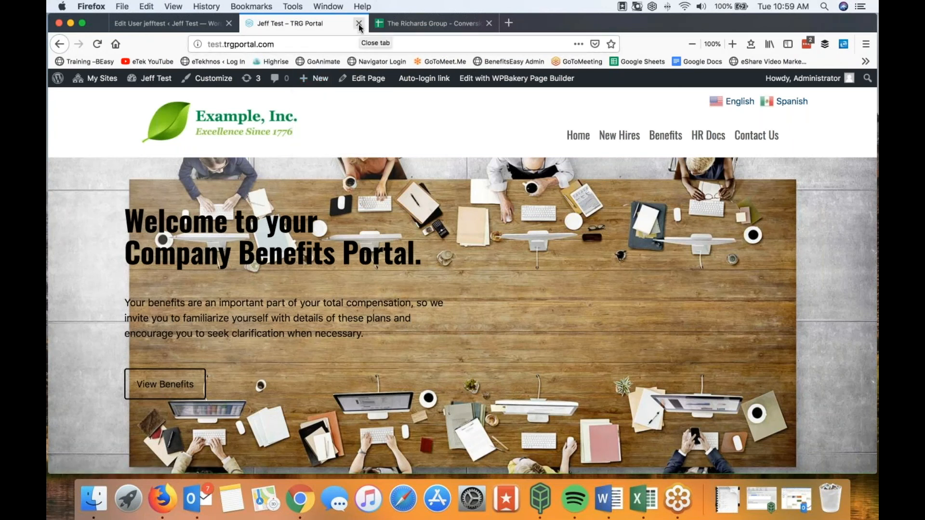
# Step: Open the benefitseasy site in a new tab and go to its /training page
pyautogui.click(509, 23)
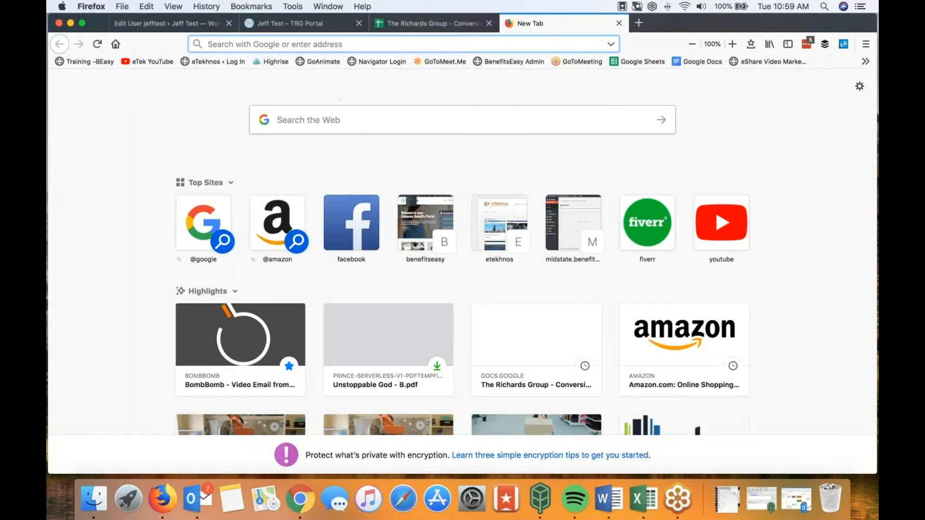
pyautogui.click(426, 228)
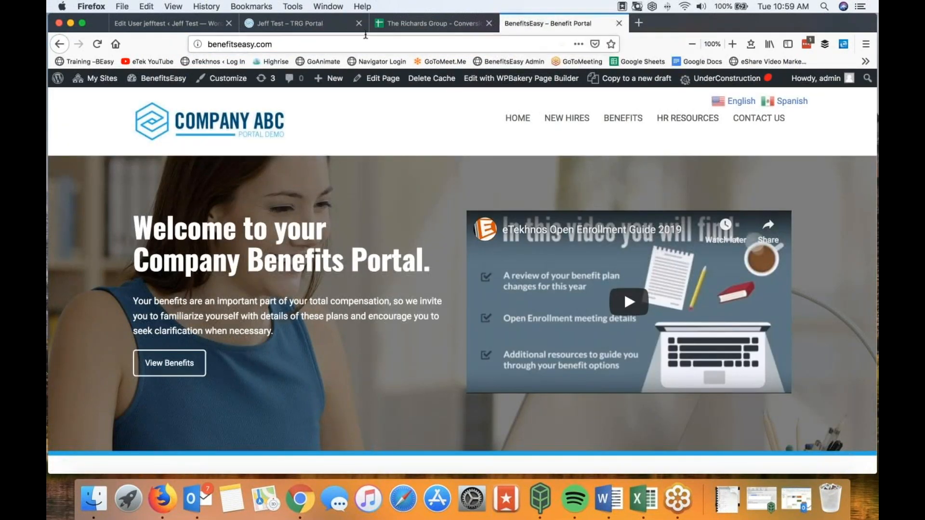
pyautogui.click(294, 45)
pyautogui.click(294, 44)
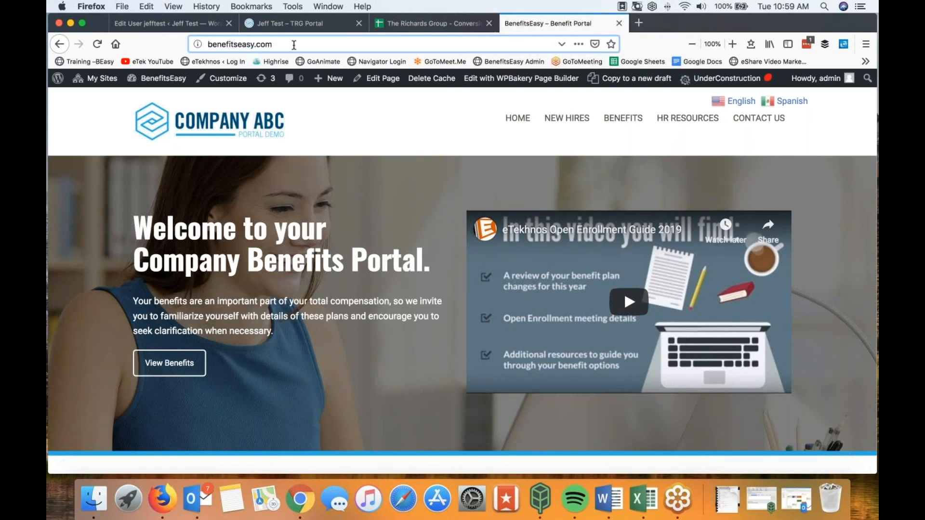
pyautogui.write('/training/')
pyautogui.press('Return')
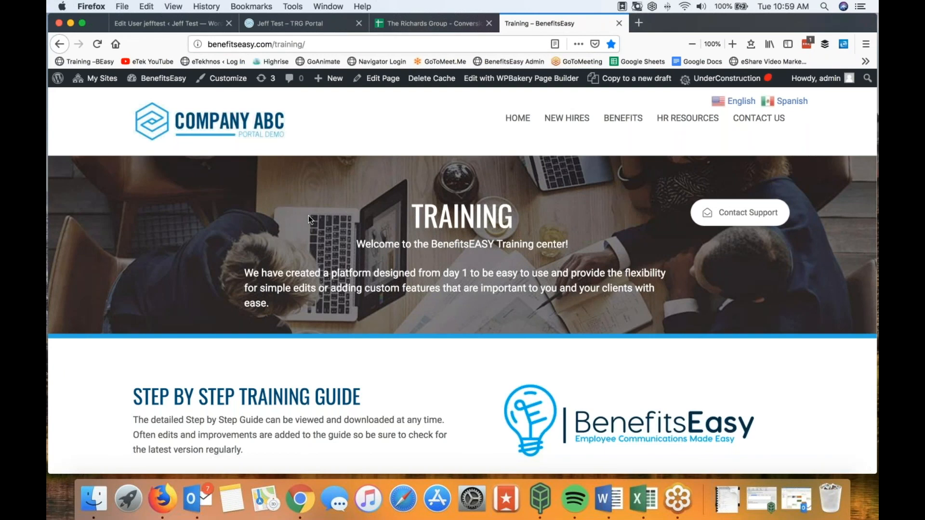
# Step: Scroll through the Training page's Step by Step Training Guide and Video Training Library
pyautogui.scroll(-5, 309, 215)
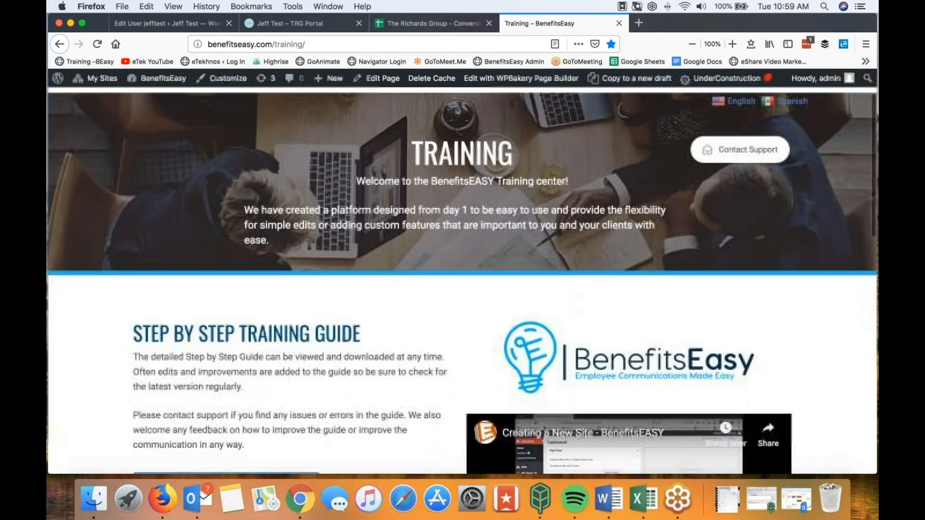
pyautogui.scroll(-6, 462, 279)
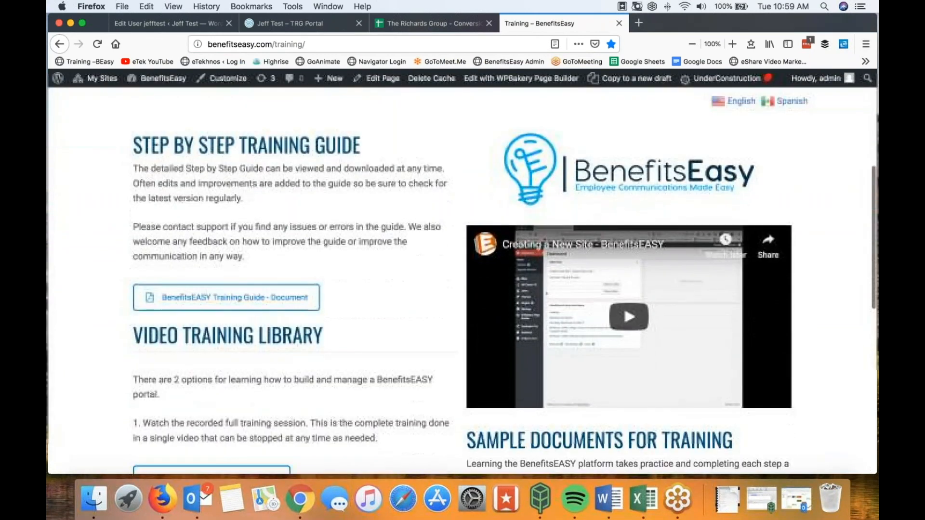
pyautogui.scroll(-4, 227, 251)
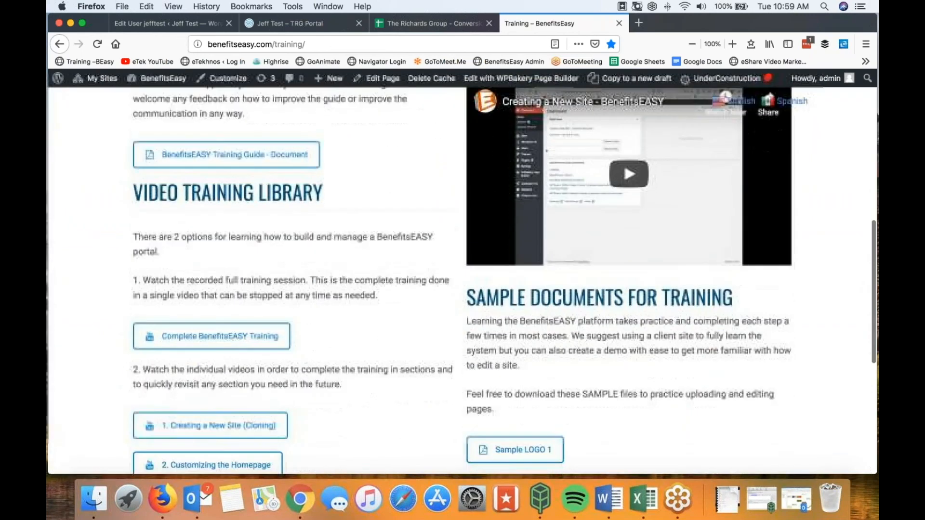
pyautogui.scroll(5, 227, 250)
pyautogui.scroll(8, 227, 250)
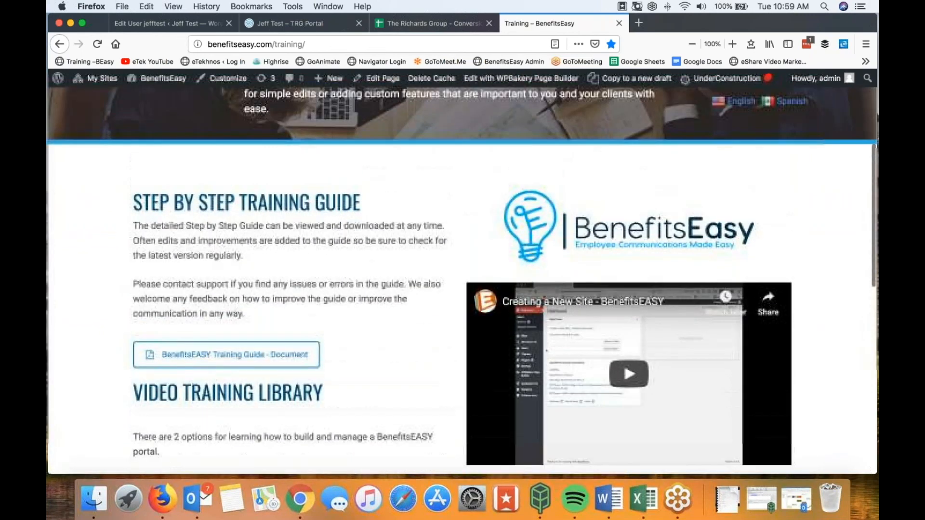
pyautogui.scroll(-1, 463, 279)
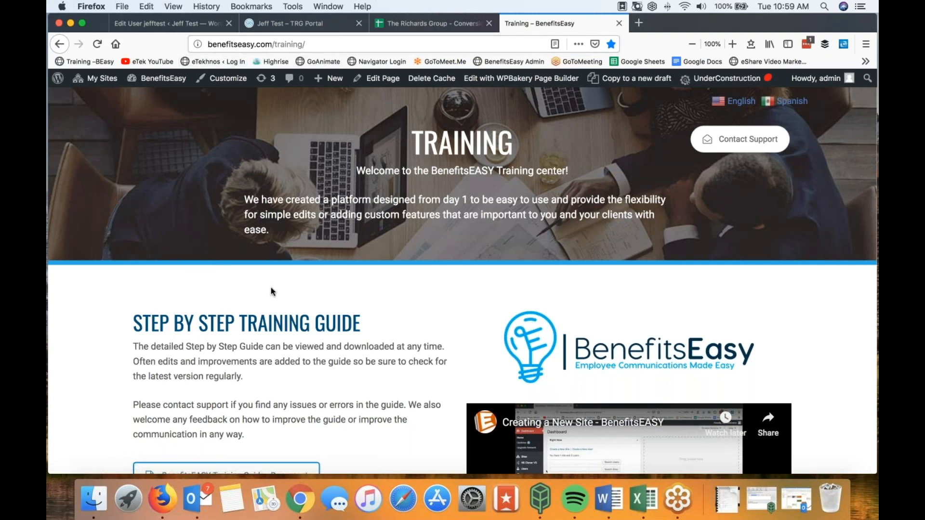
pyautogui.scroll(-3, 277, 307)
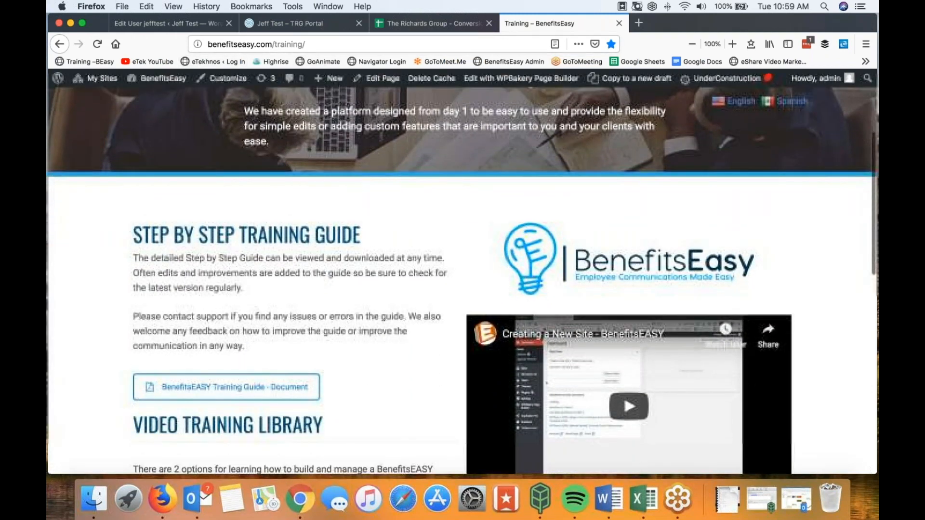